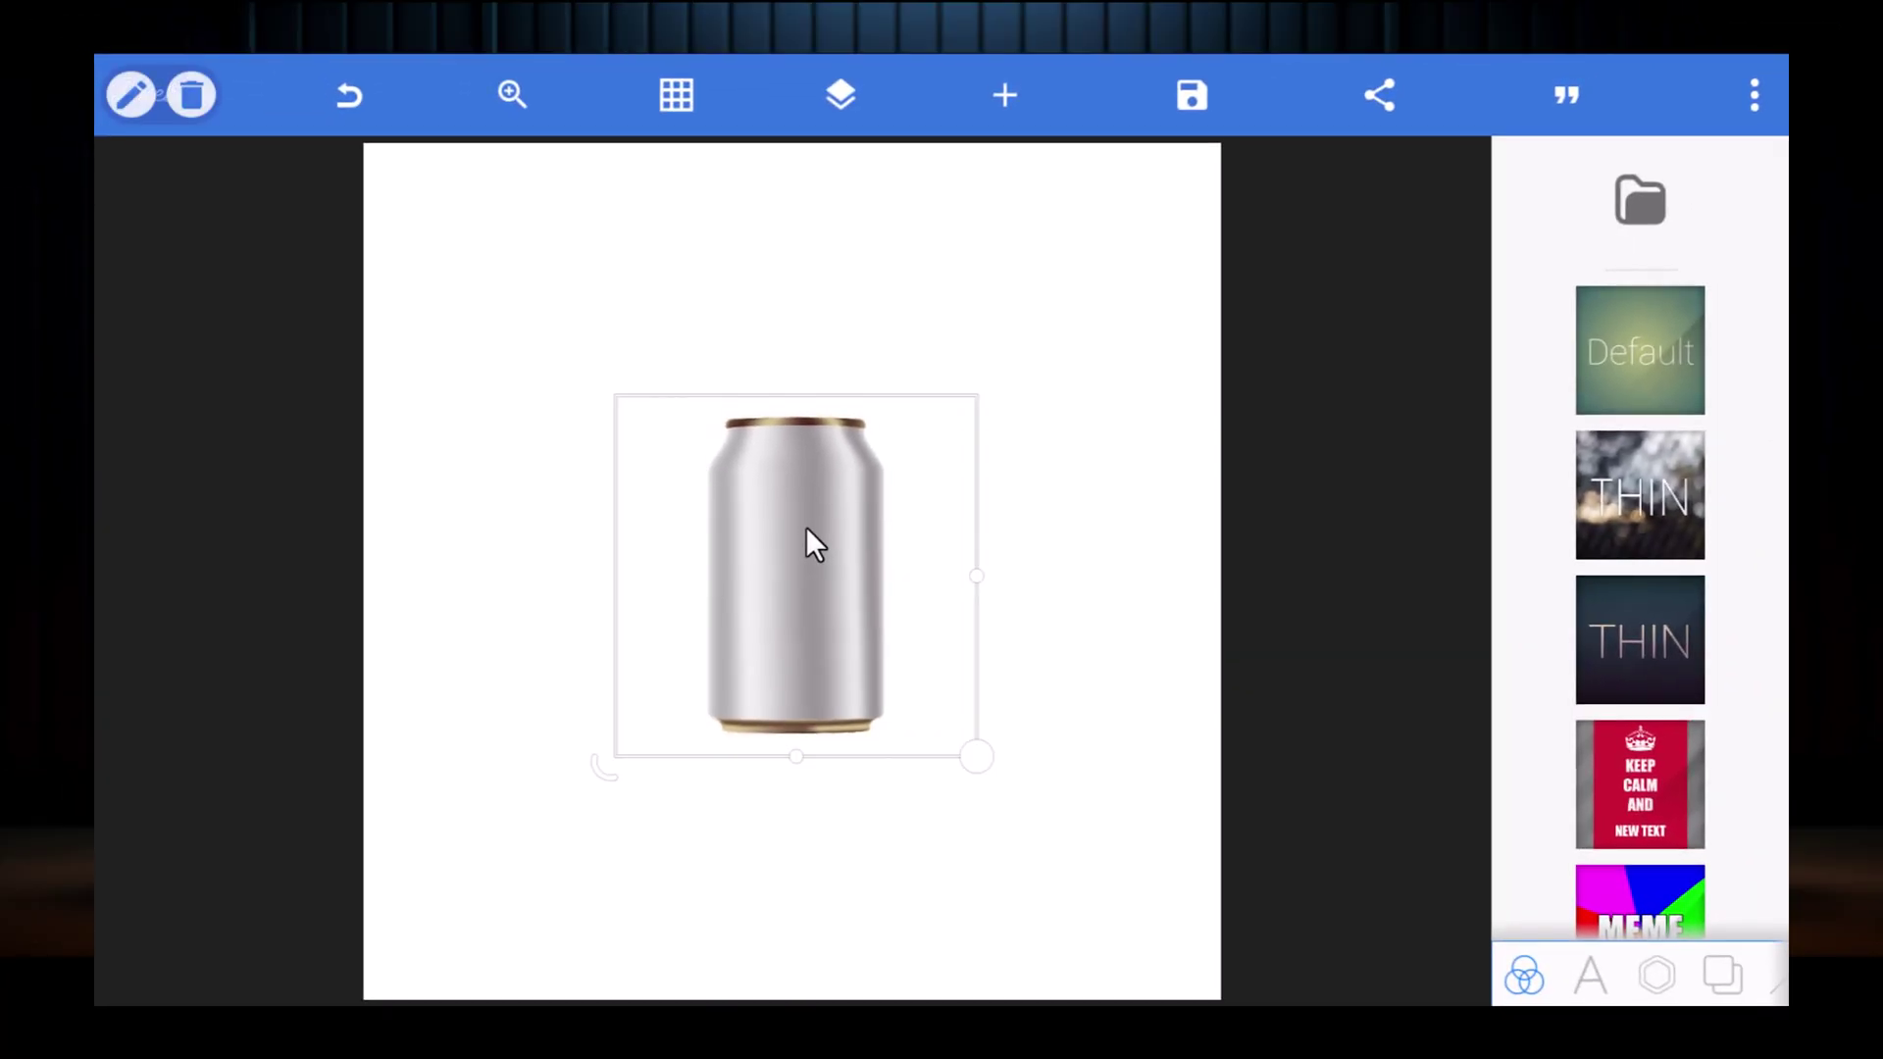
# Step: Reposition the can image near the centre of the white canvas
pyautogui.moveTo(804, 525)
pyautogui.mouseDown()
pyautogui.moveTo(769, 504)
pyautogui.moveTo(831, 545)
pyautogui.moveTo(828, 520)
pyautogui.mouseUp()
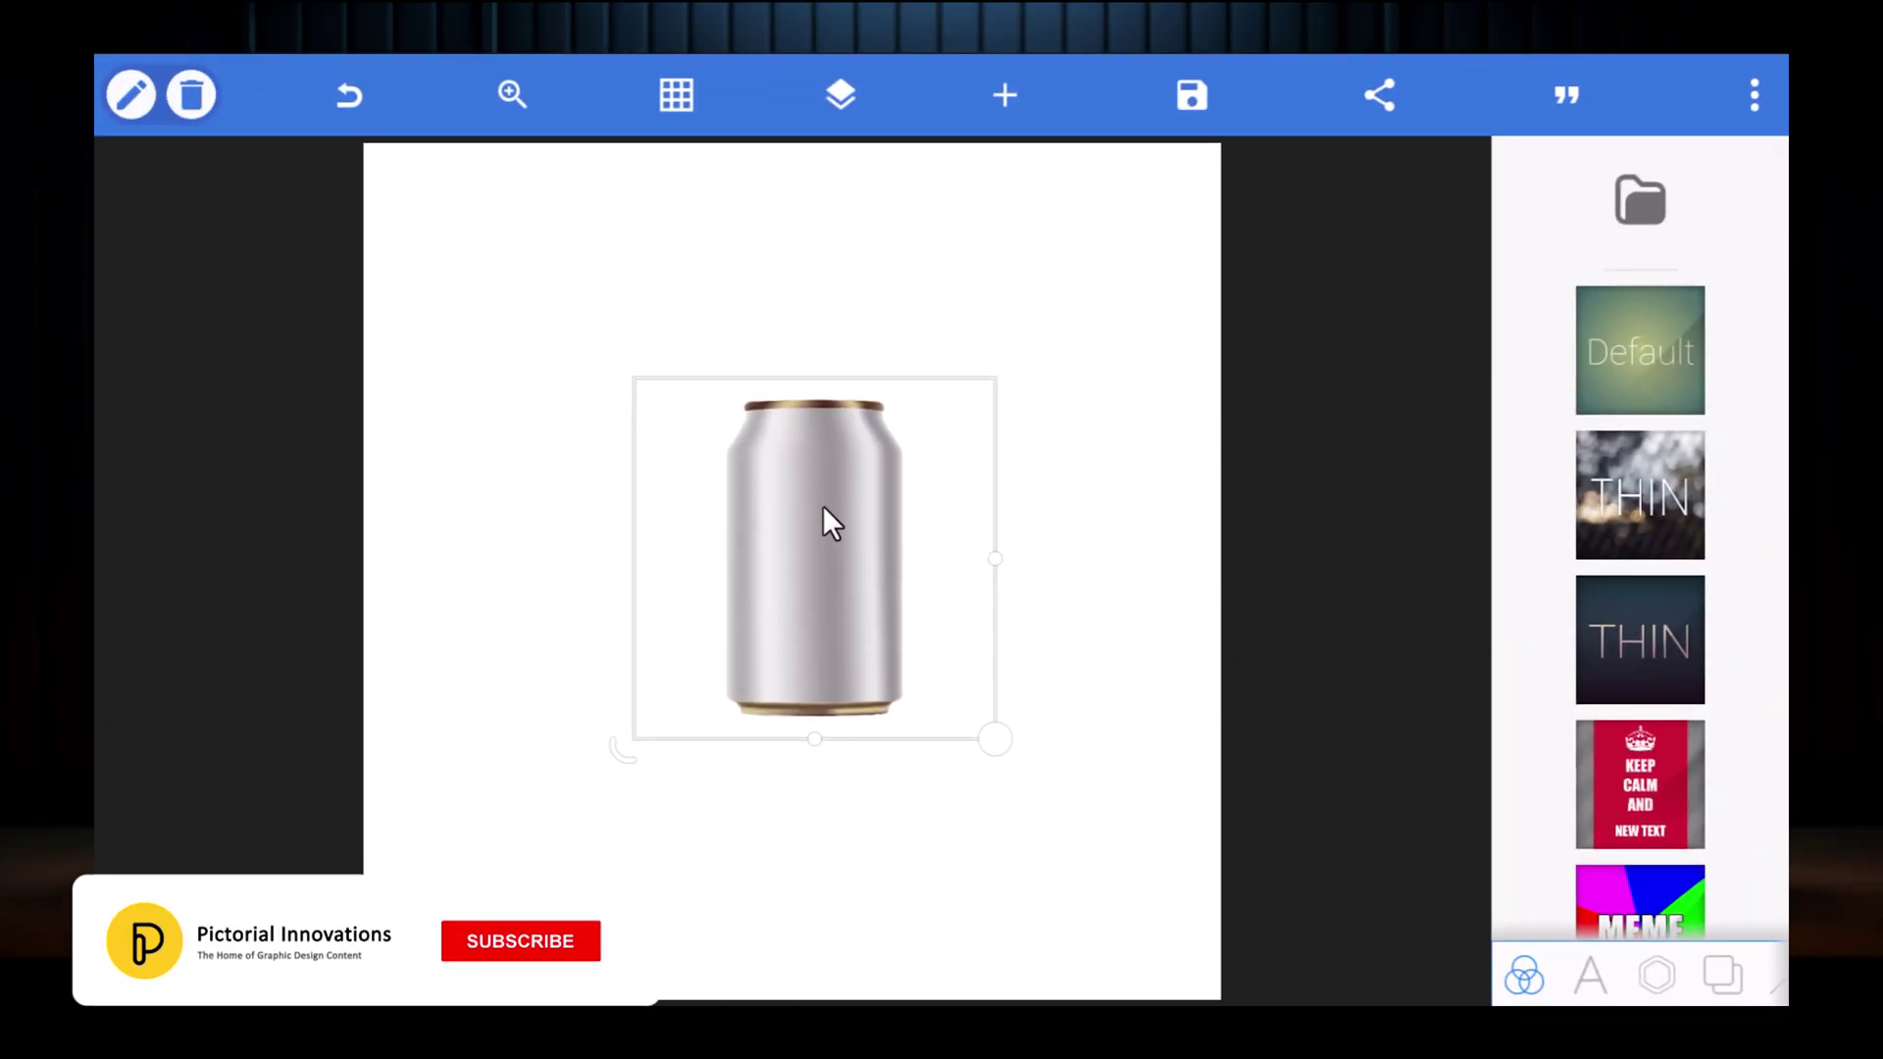
pyautogui.click(832, 355)
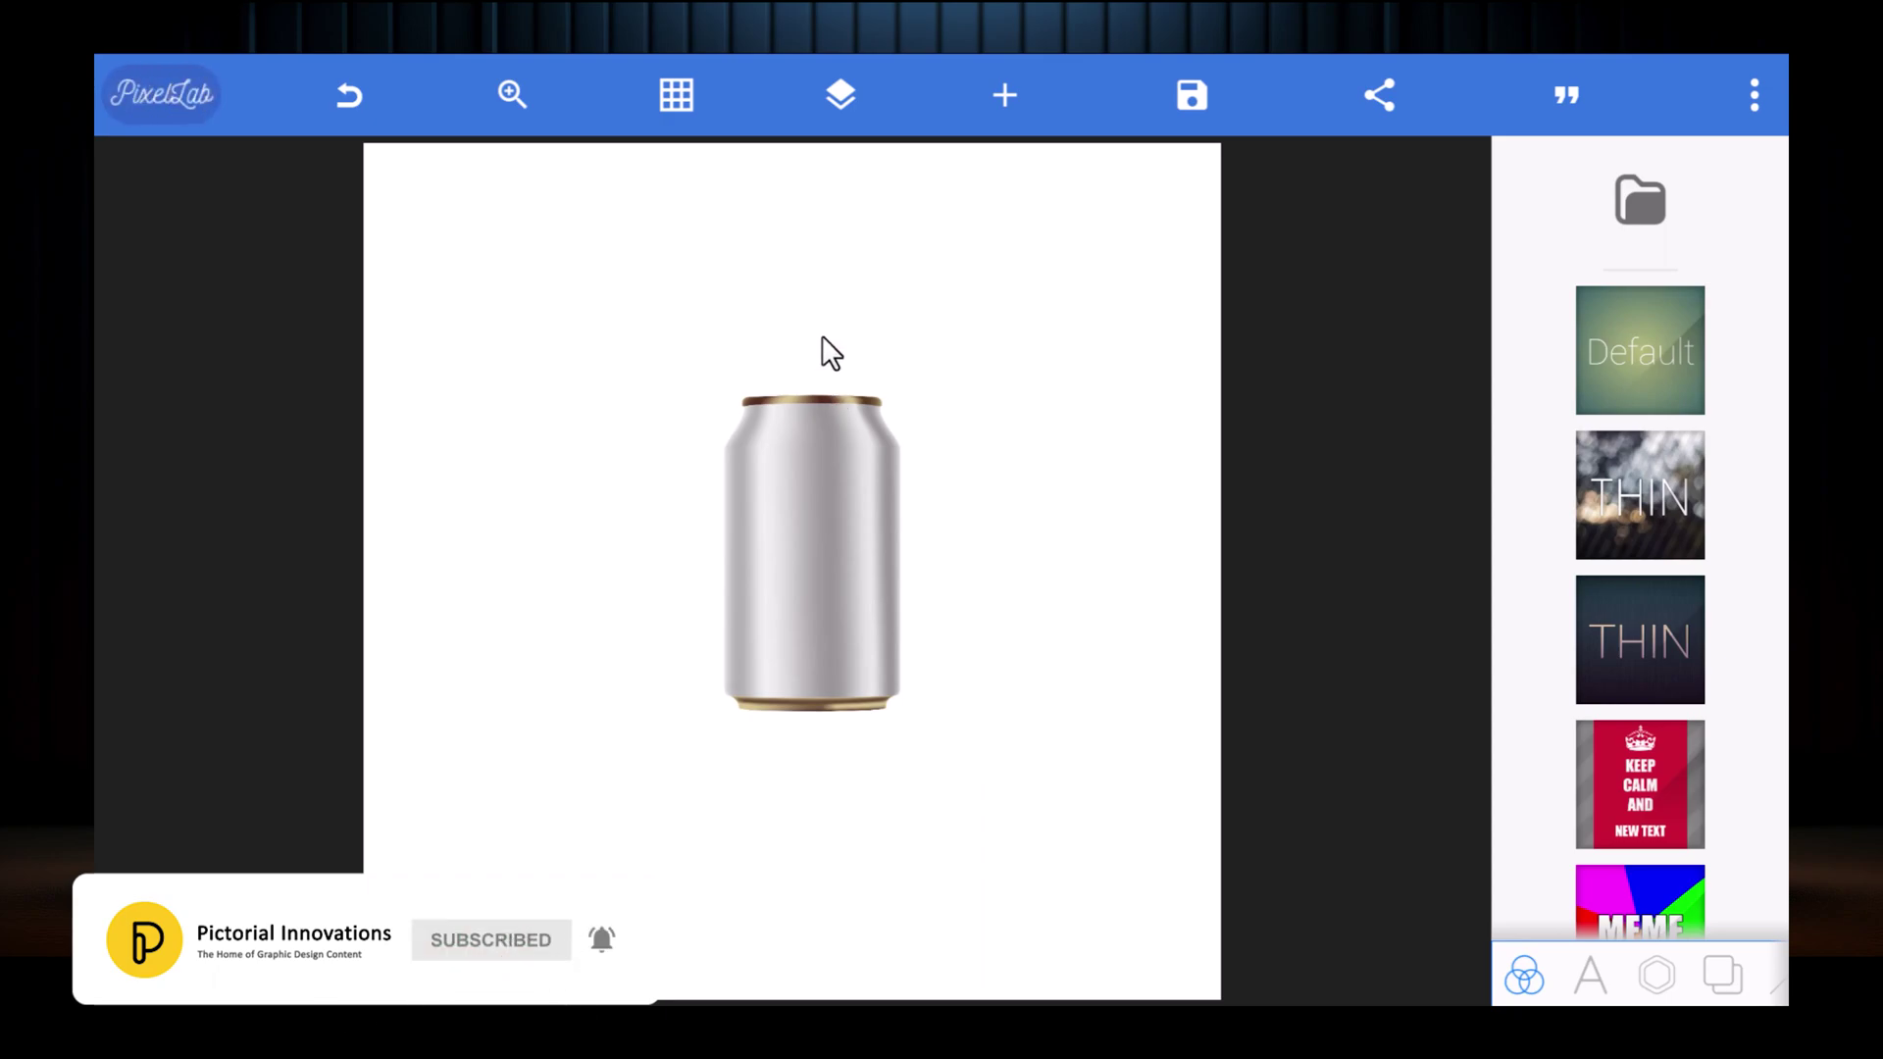
pyautogui.moveTo(821, 467); pyautogui.dragTo(829, 485)
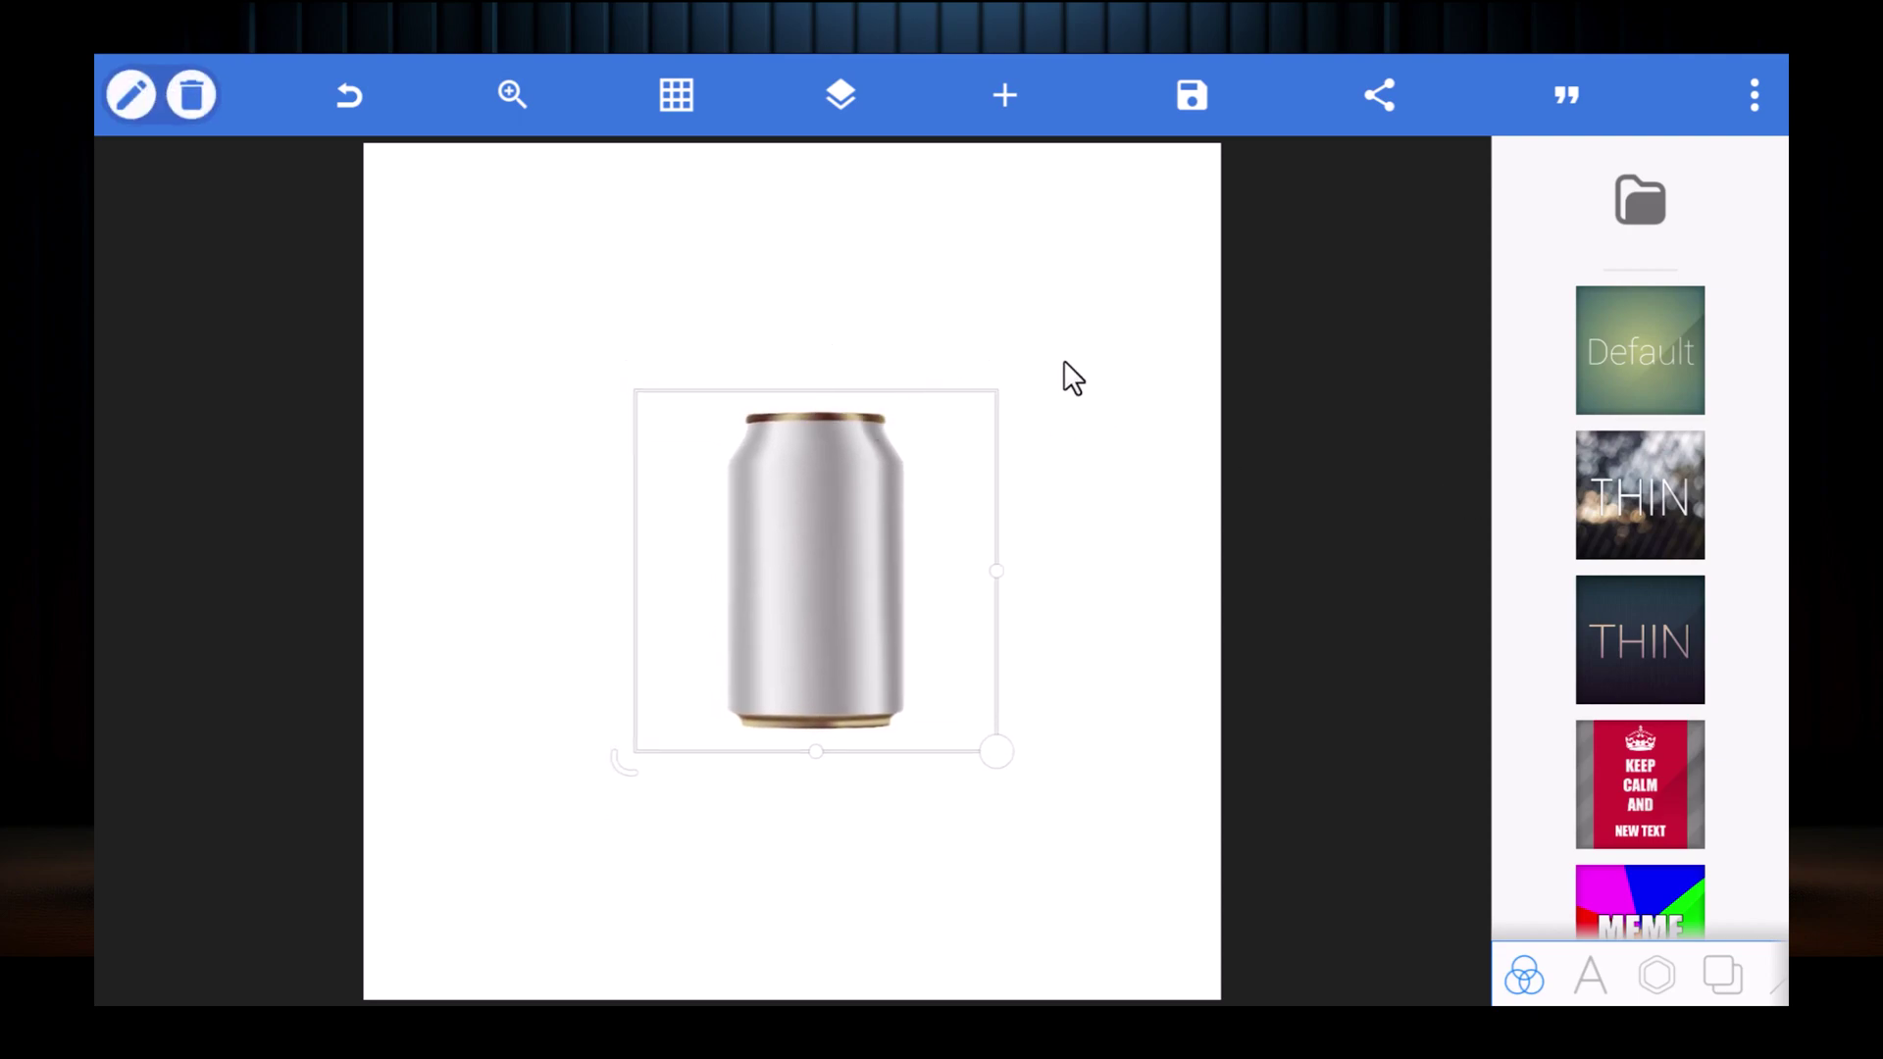
pyautogui.click(1076, 561)
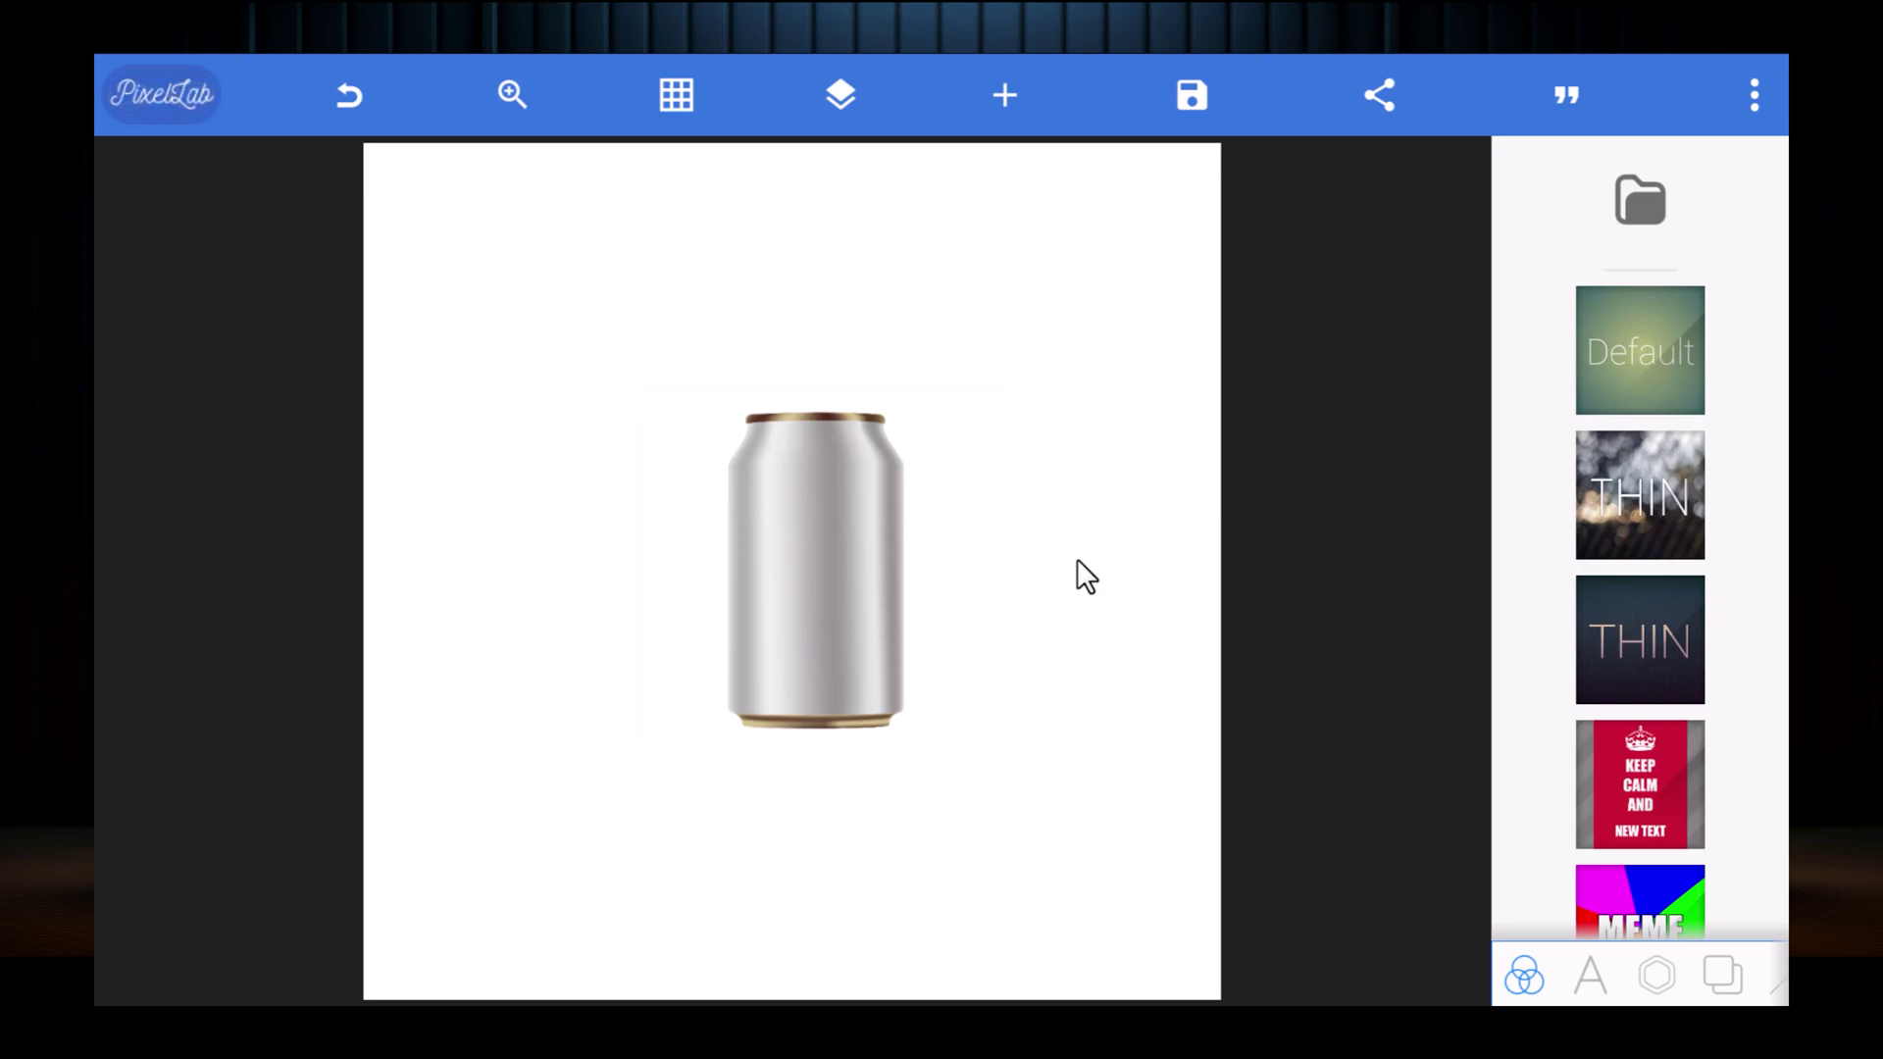
pyautogui.moveTo(827, 537); pyautogui.dragTo(808, 535)
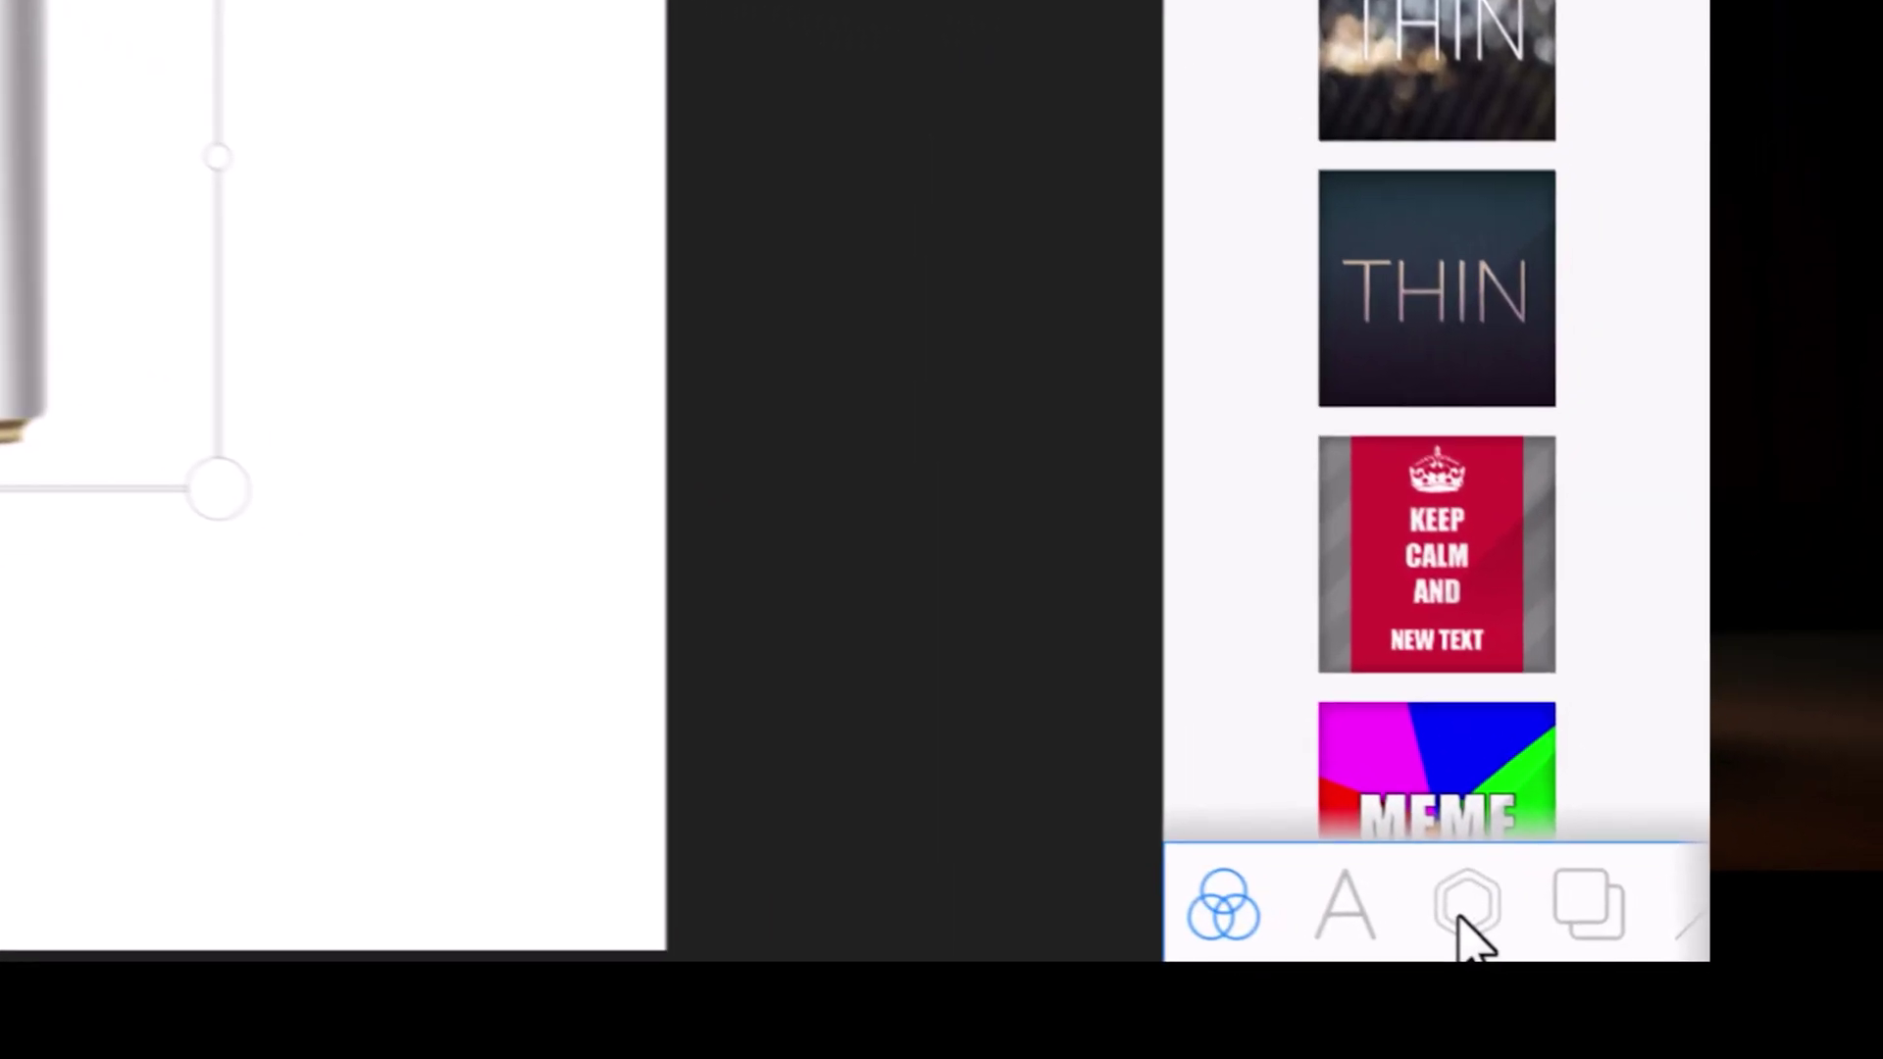
# Step: With the can deselected, insert a circle shape and set its fill opacity to 0%
pyautogui.click(1572, 951)
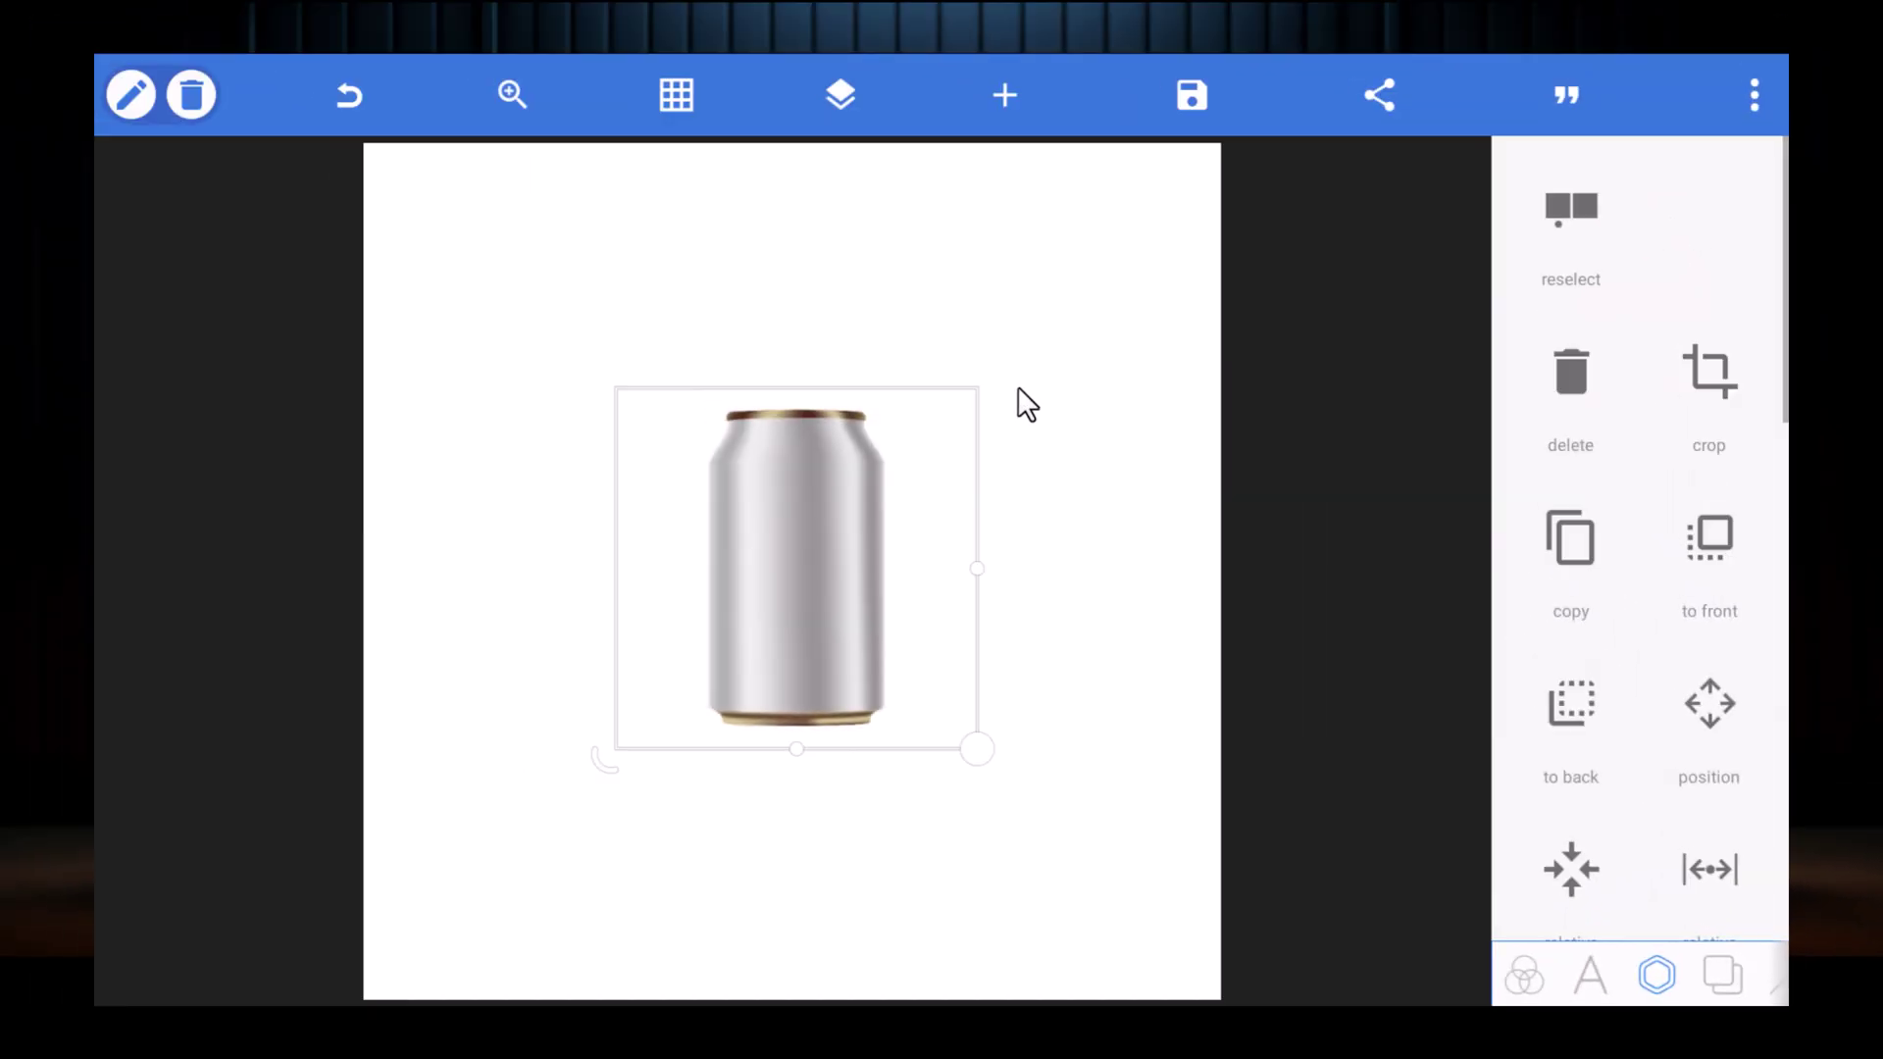
pyautogui.click(1052, 433)
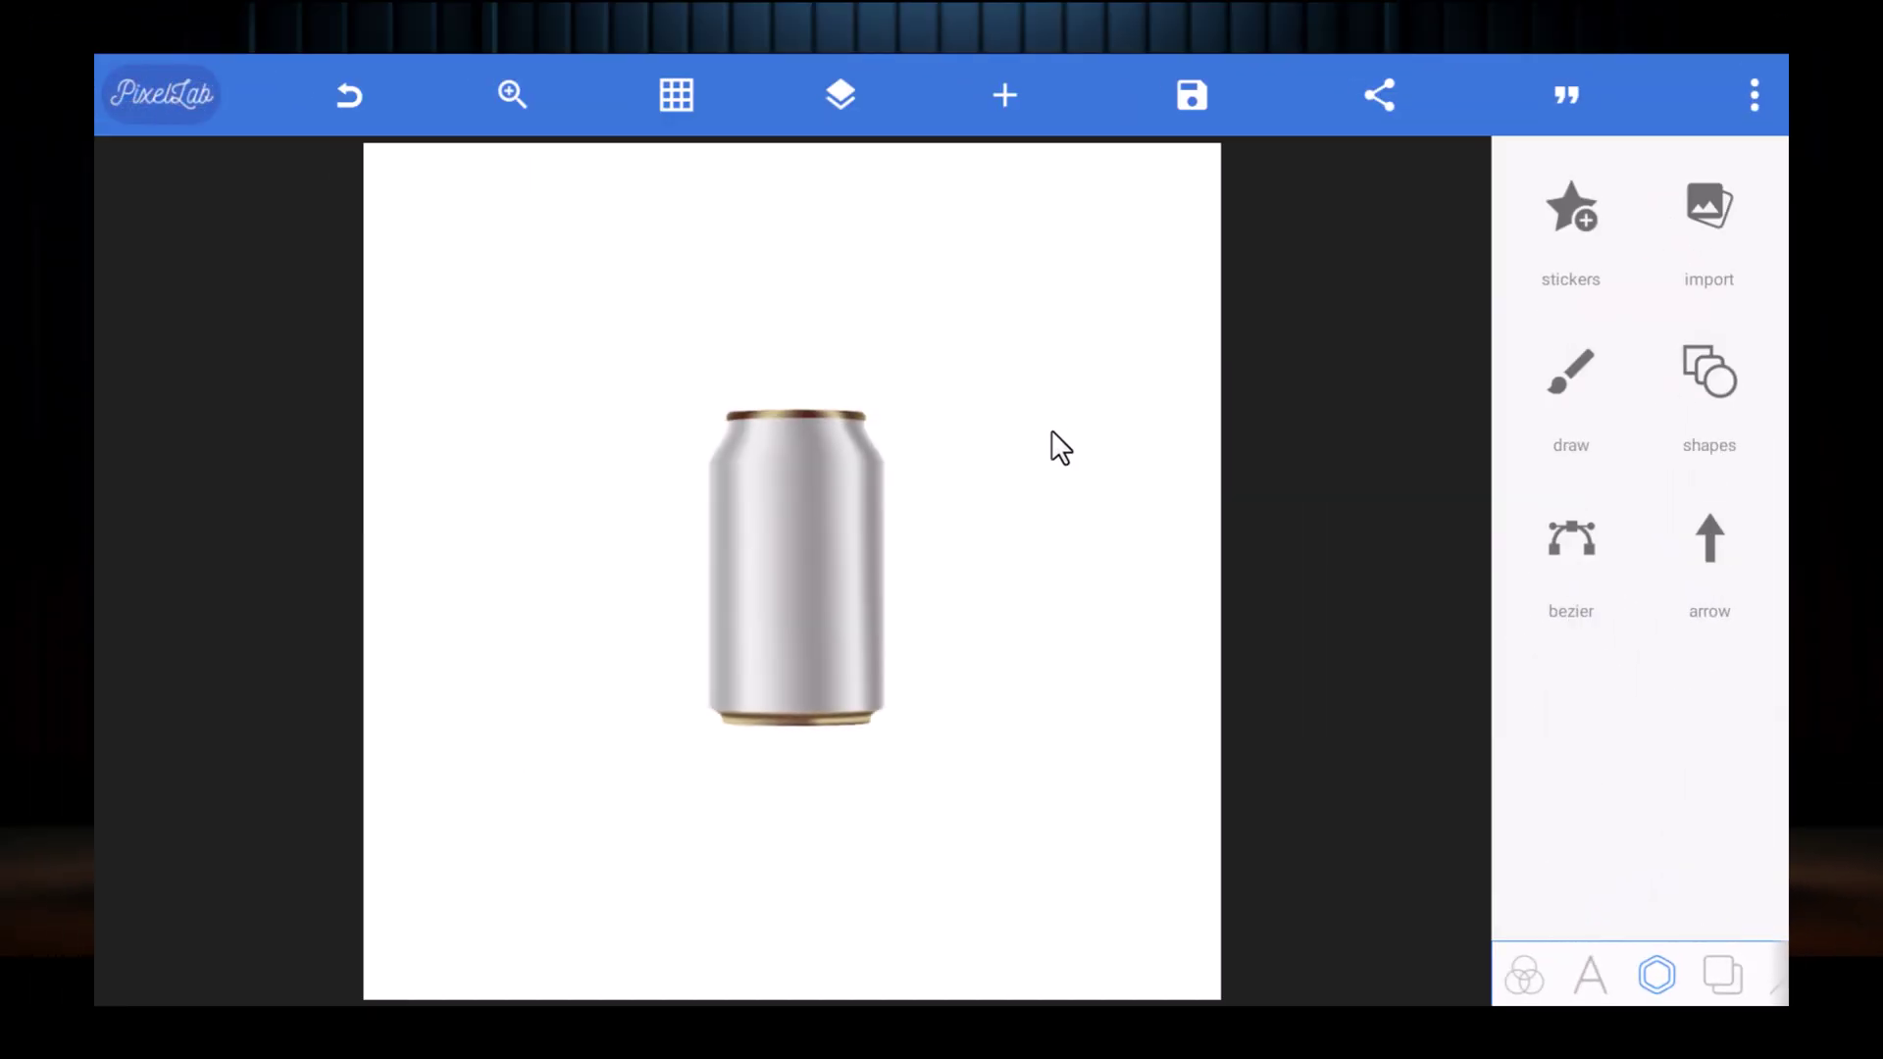
pyautogui.click(739, 545)
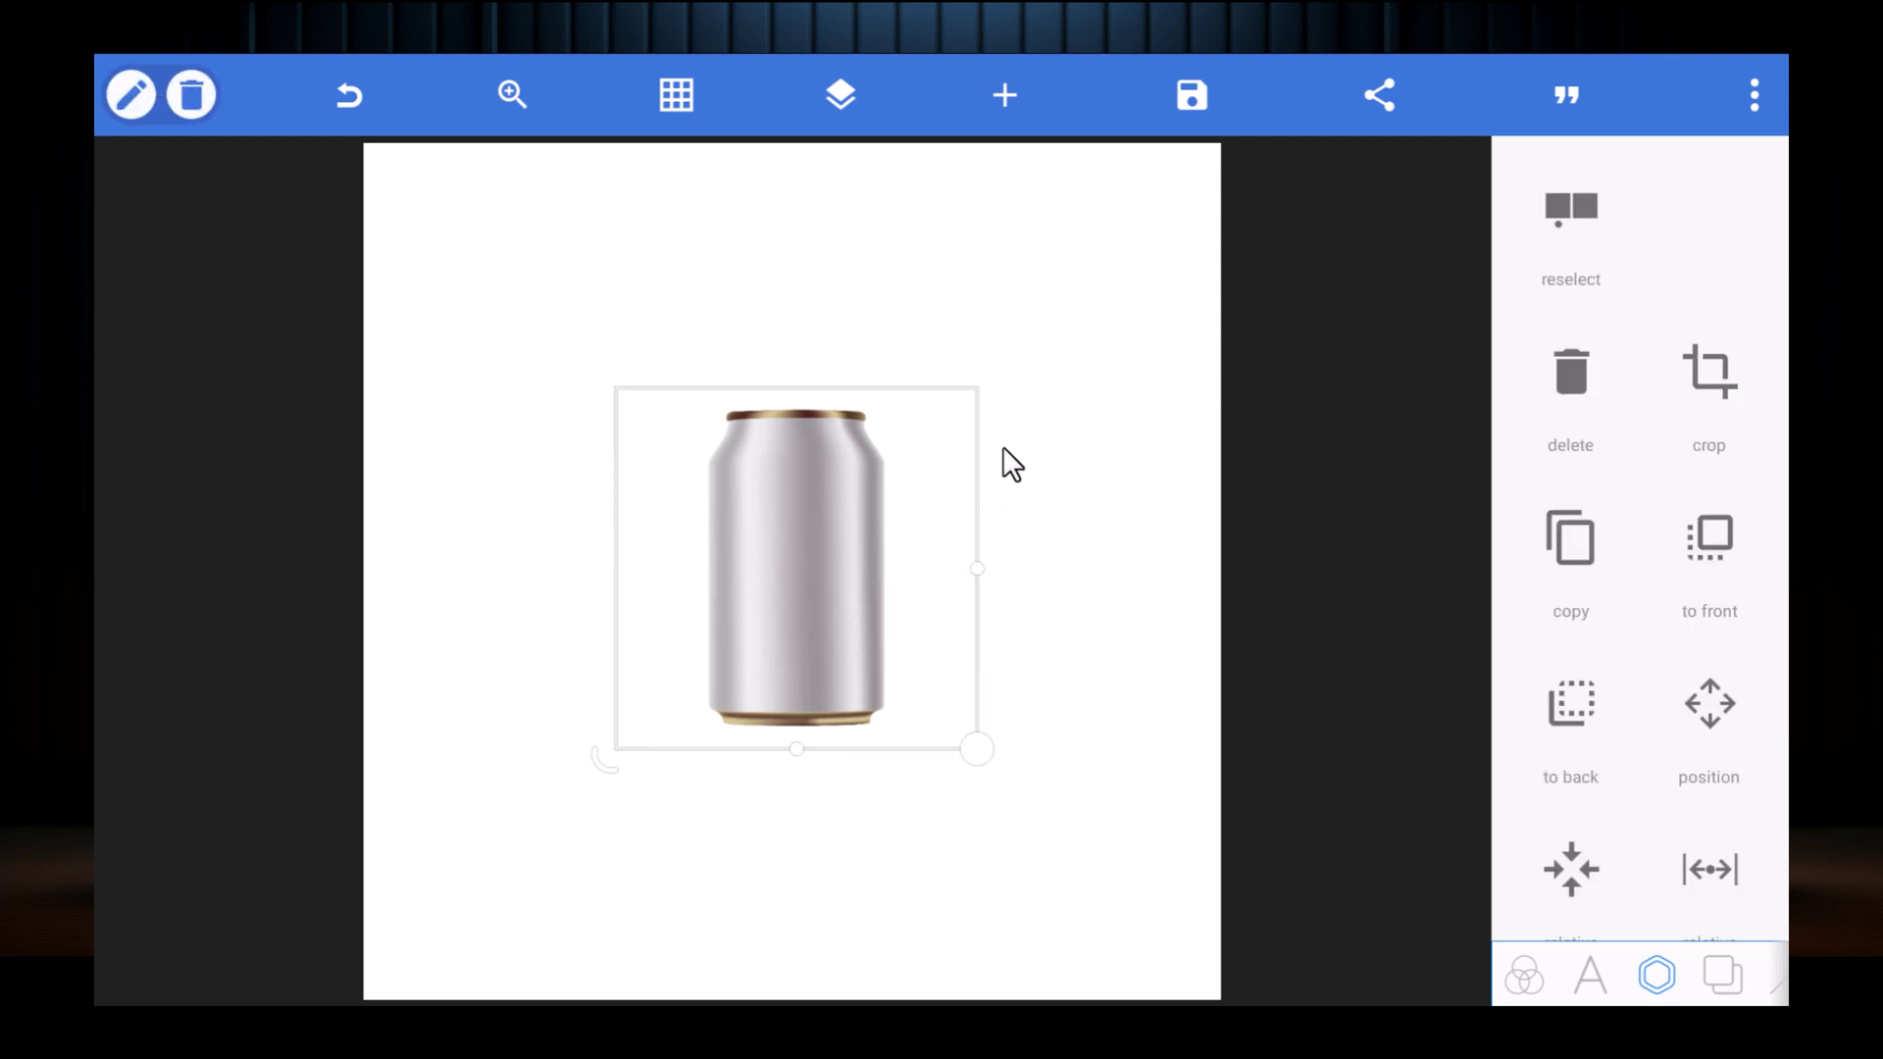
pyautogui.click(1108, 435)
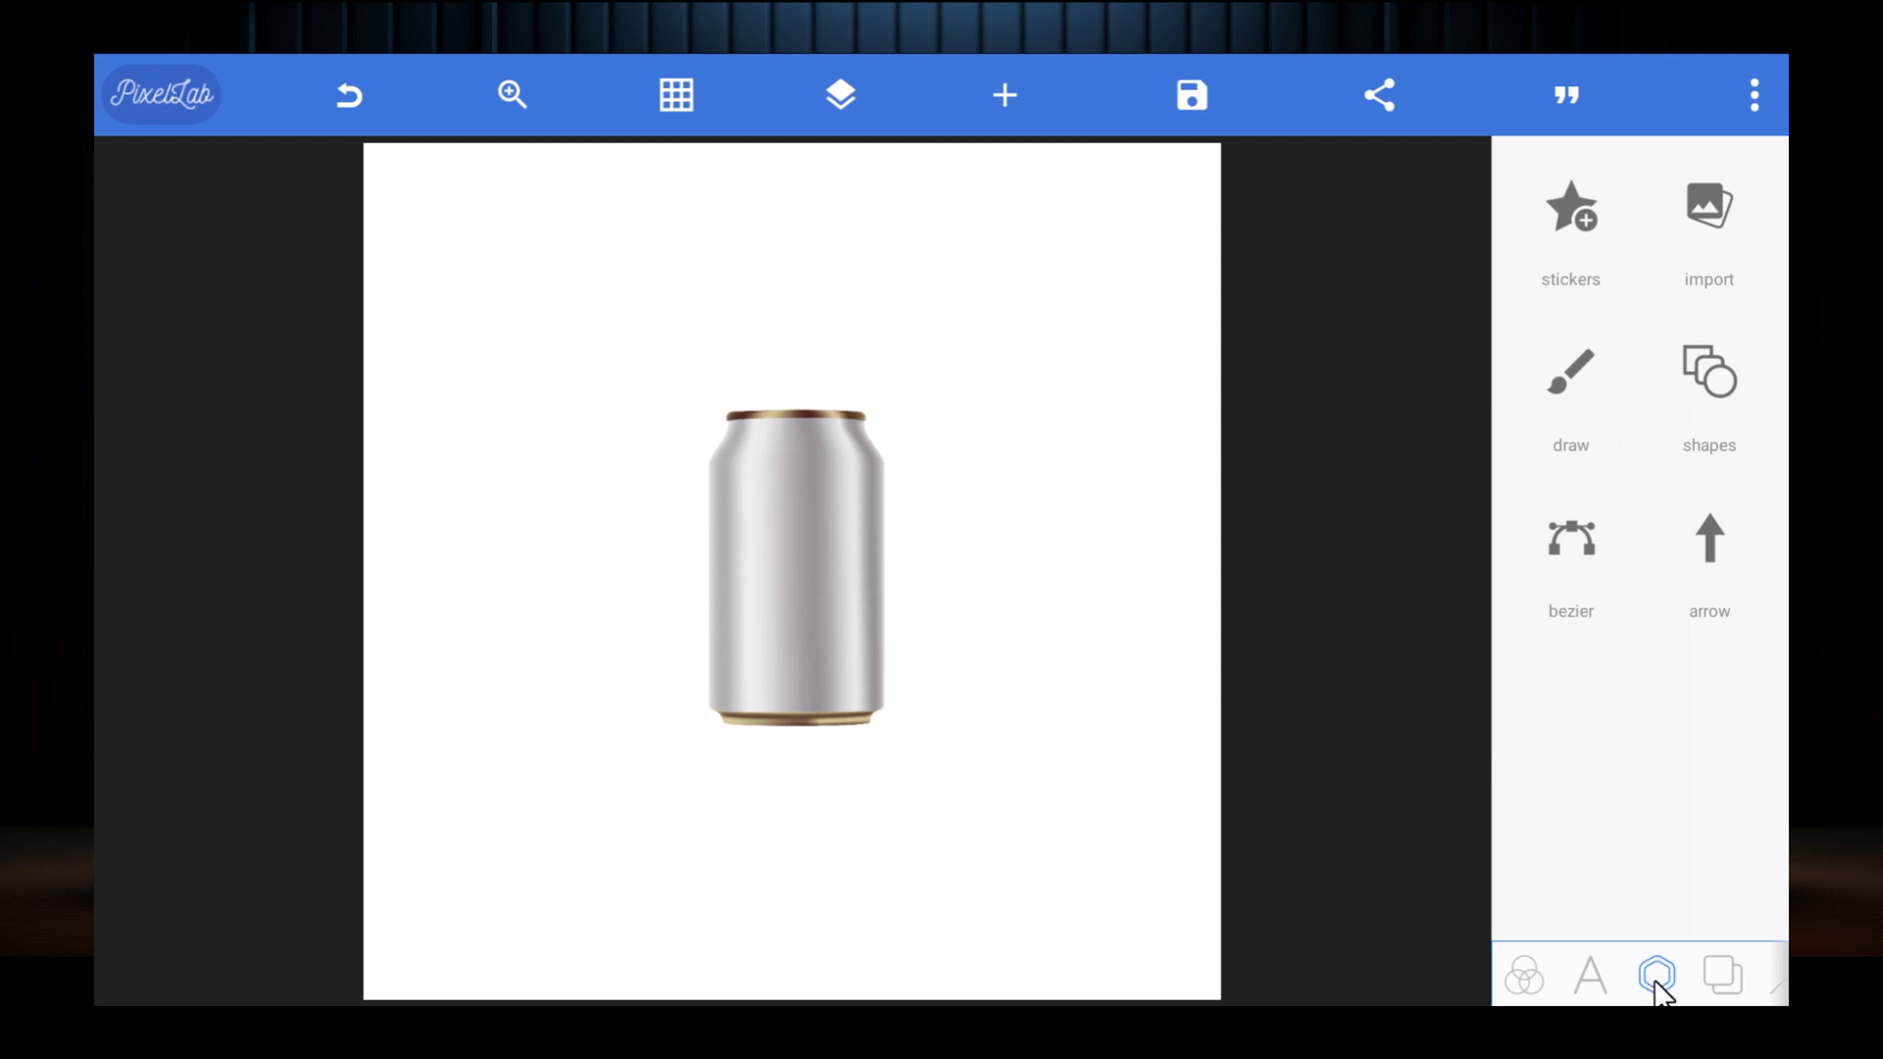
pyautogui.click(1694, 380)
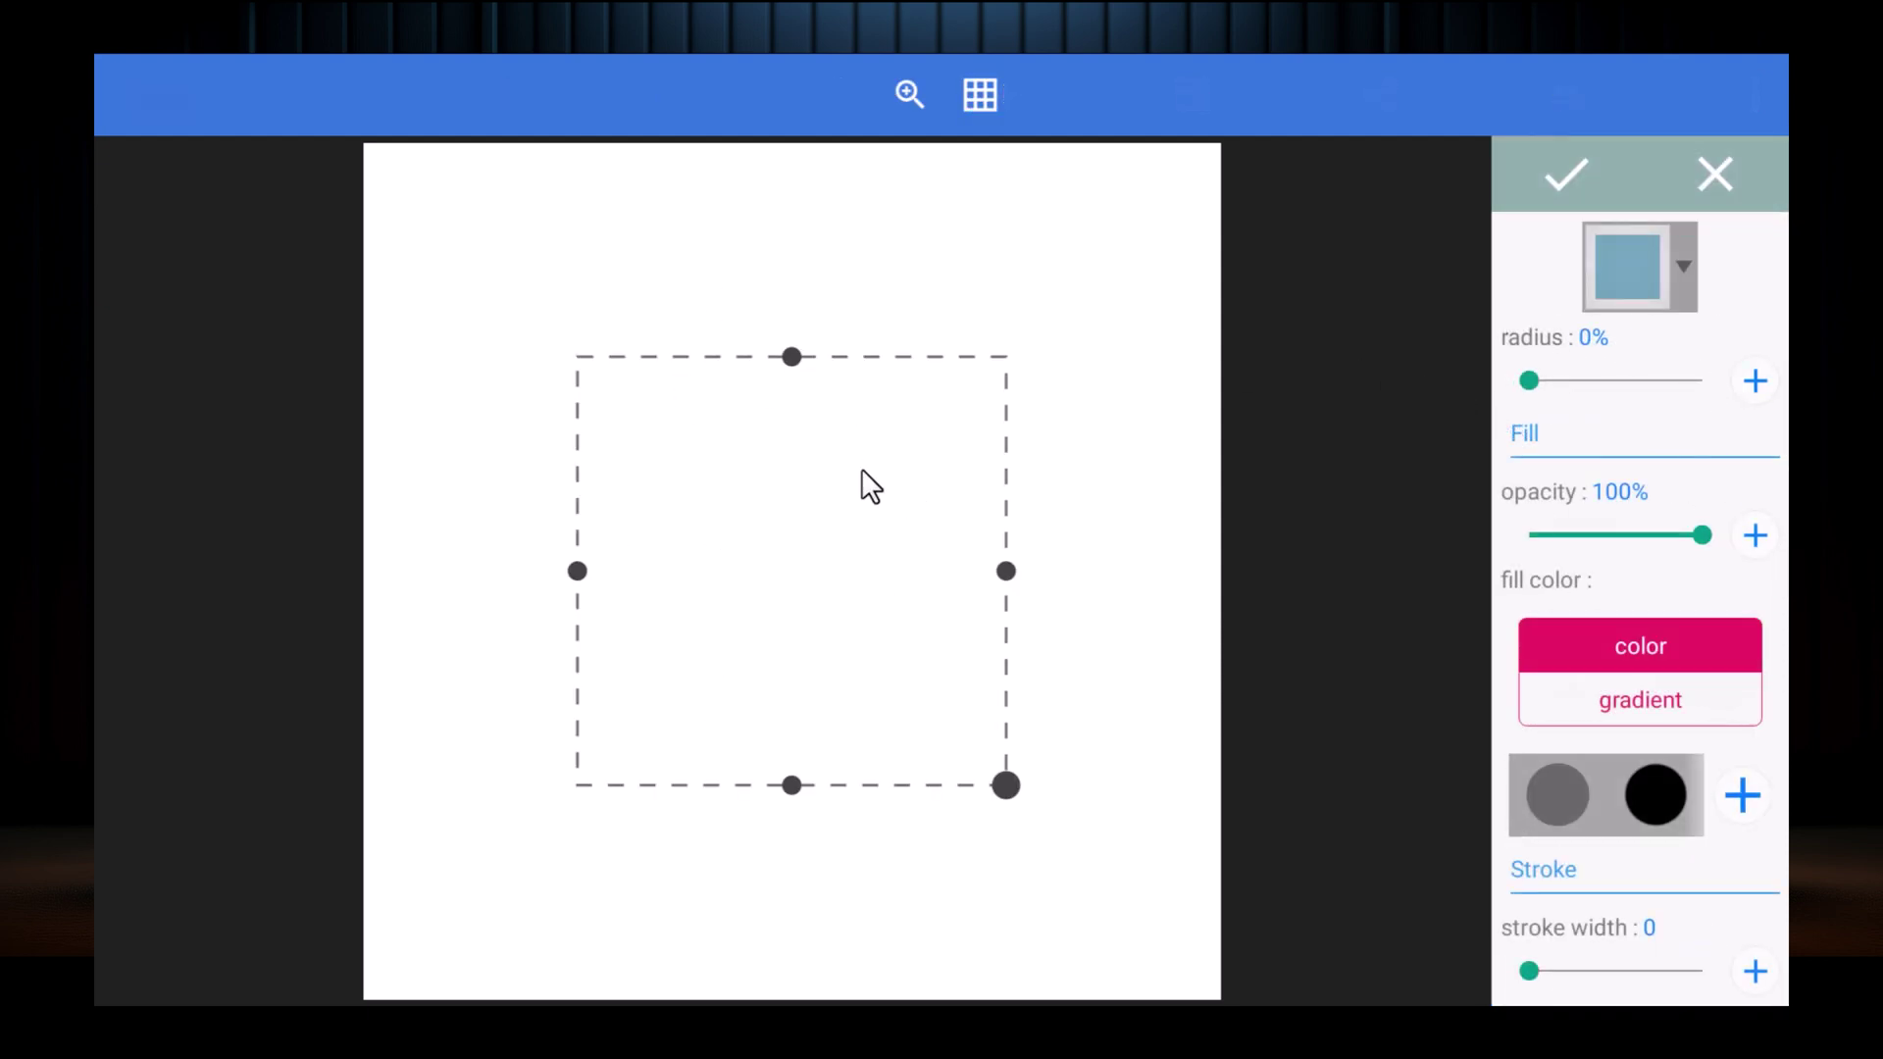
pyautogui.click(1655, 268)
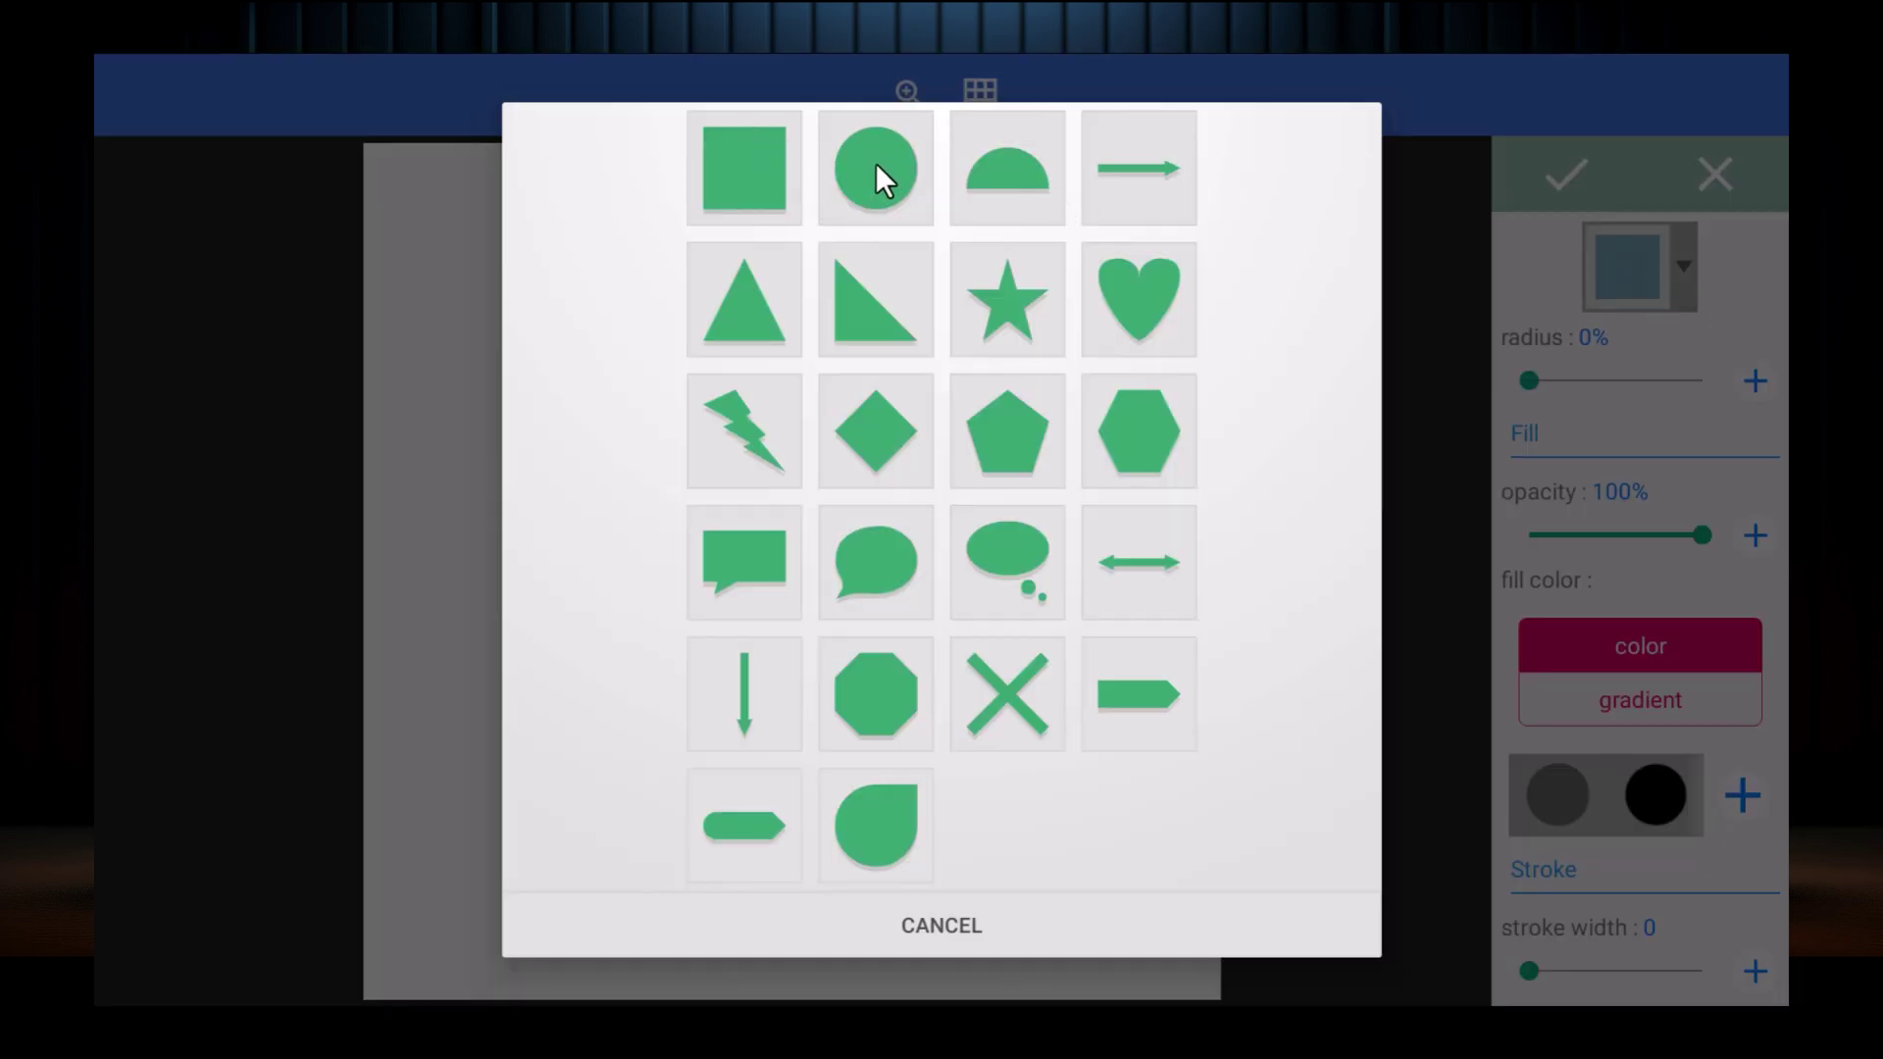
pyautogui.click(875, 165)
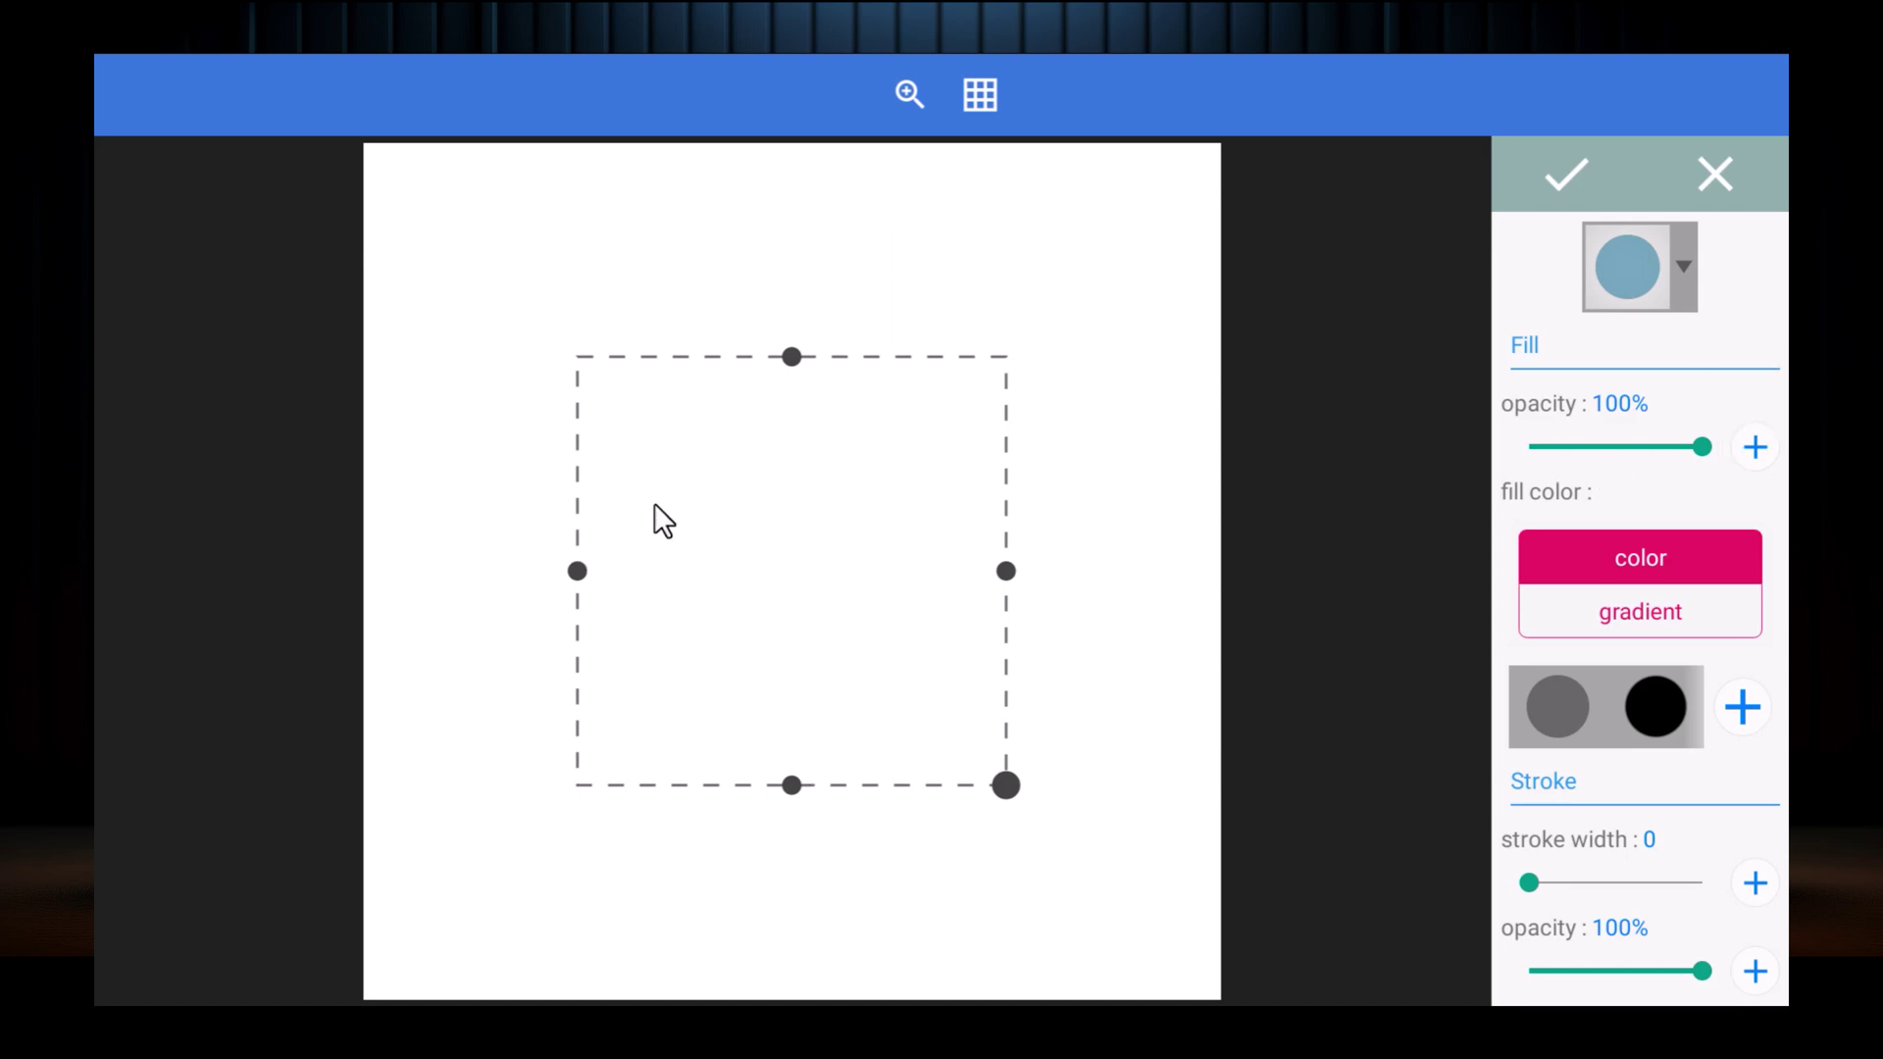
pyautogui.moveTo(1703, 445); pyautogui.dragTo(868, 488)
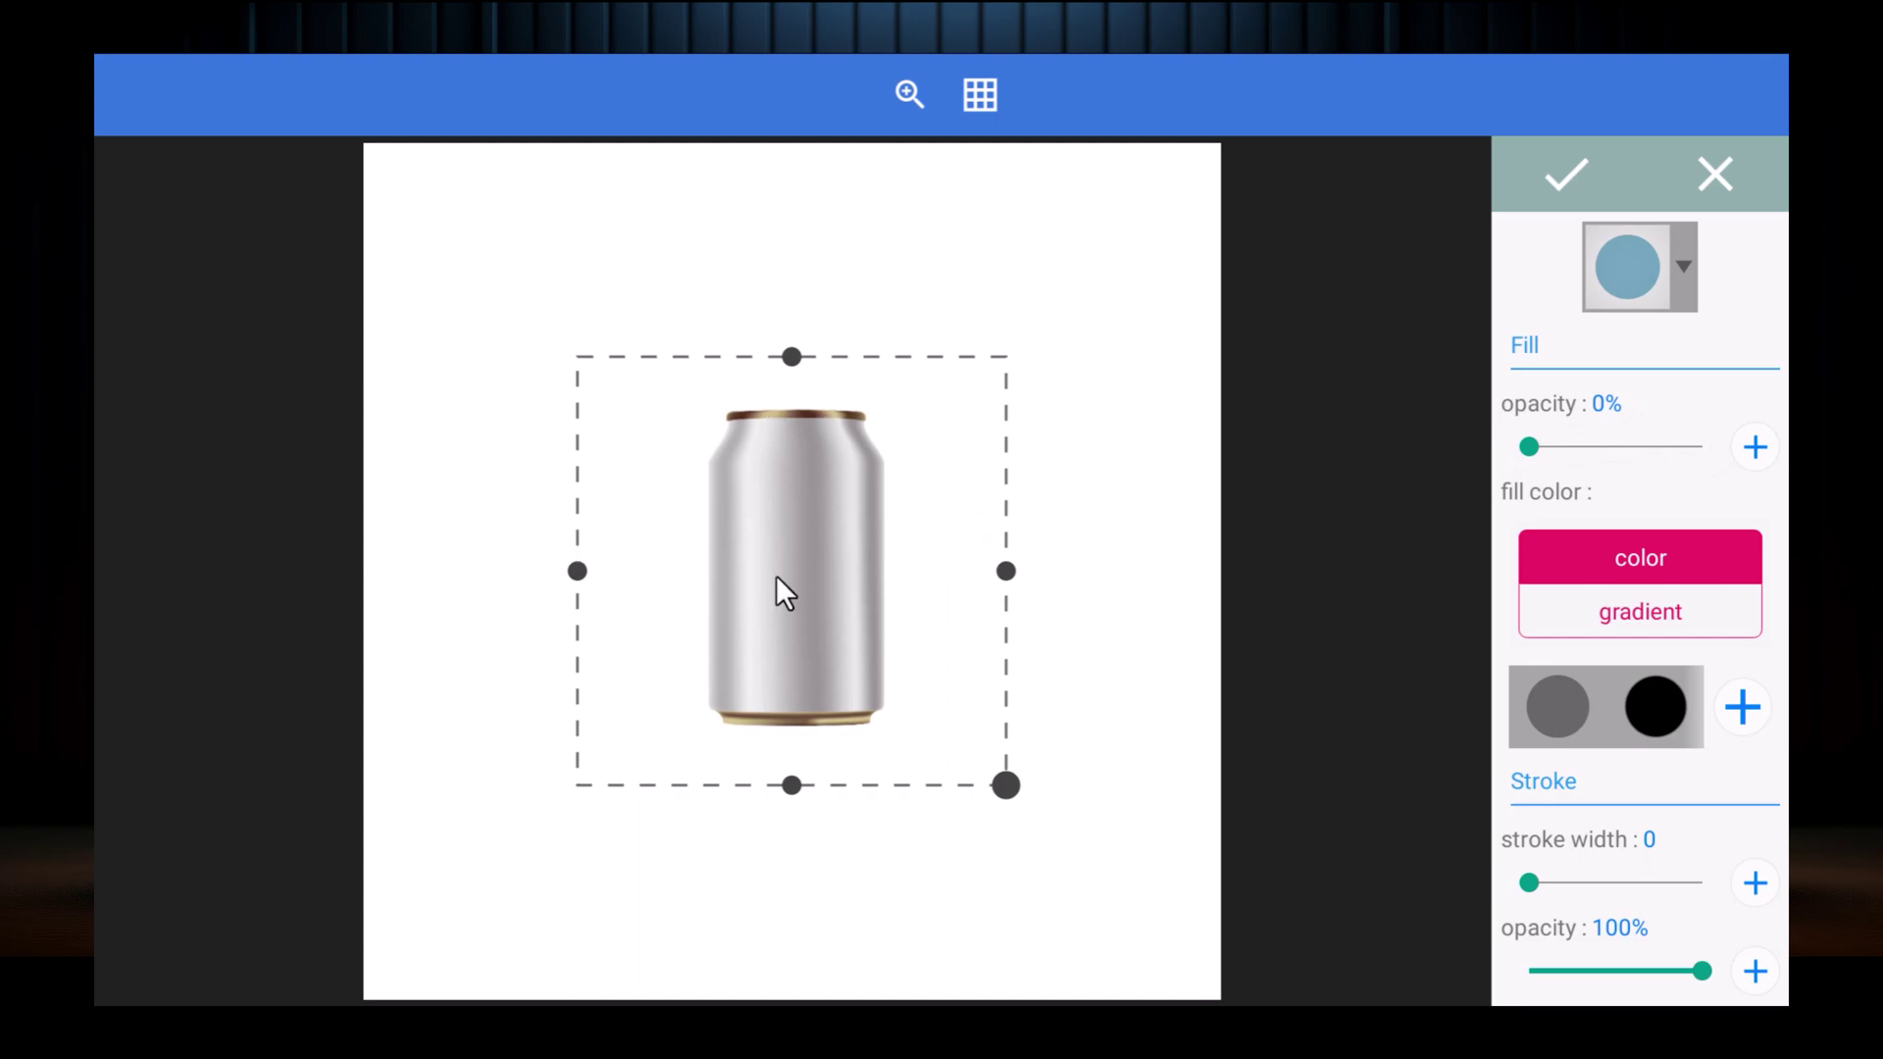
# Step: Give the unfilled circle around the can a stroke width of 37
pyautogui.scroll(-5, 1657, 490)
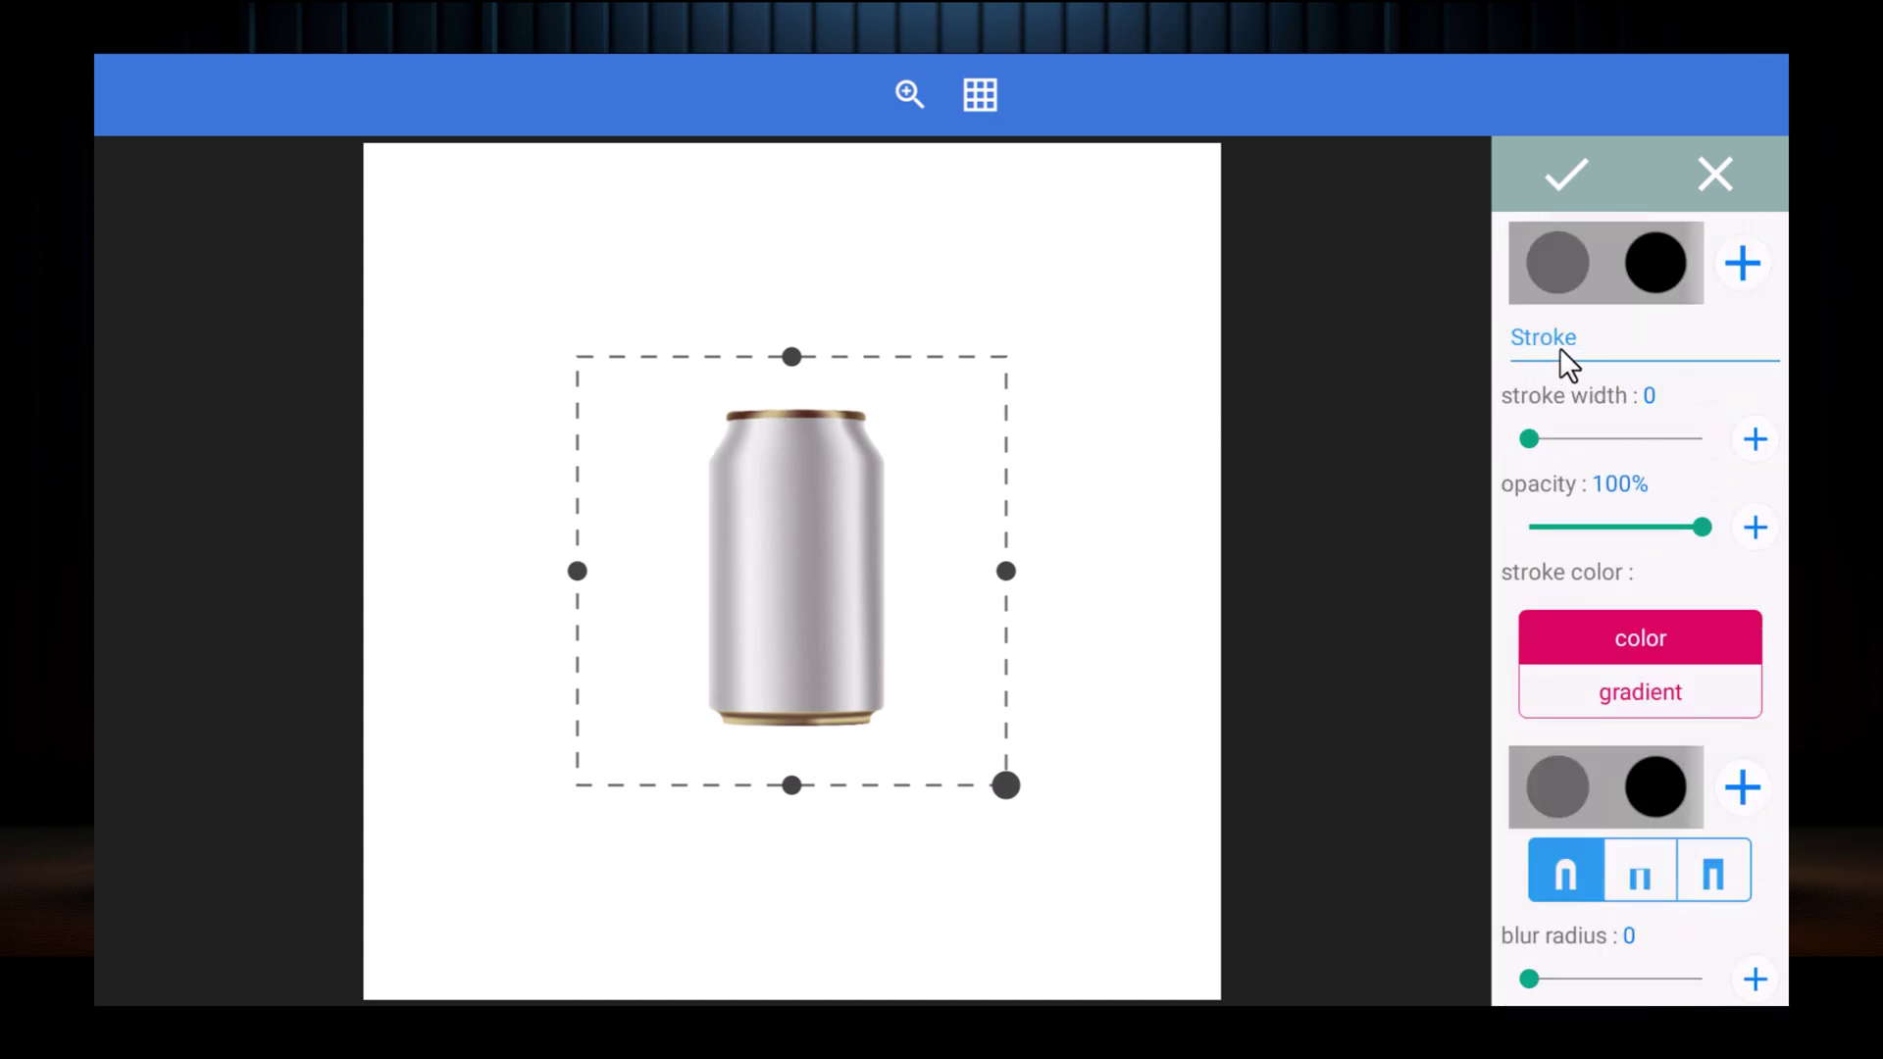
pyautogui.scroll(5, 1559, 347)
pyautogui.scroll(-2, 1592, 621)
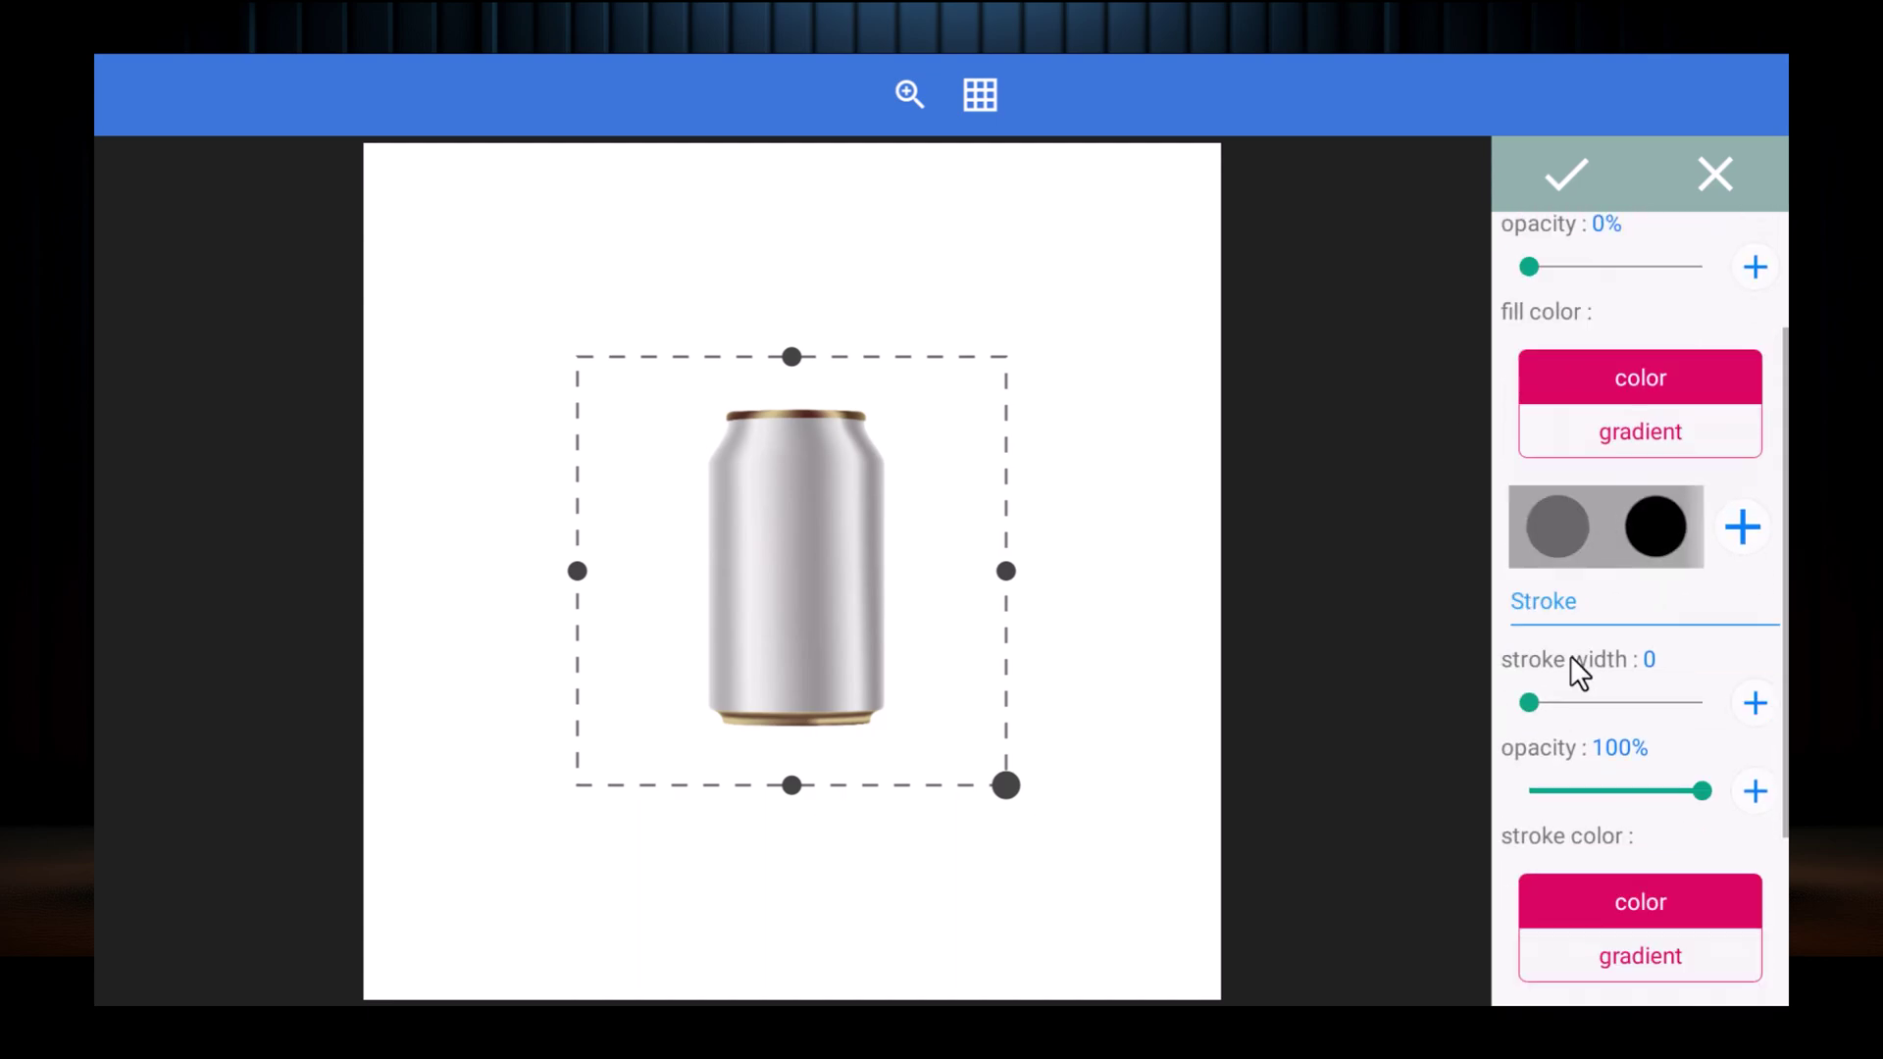
pyautogui.moveTo(1571, 659); pyautogui.dragTo(1524, 408)
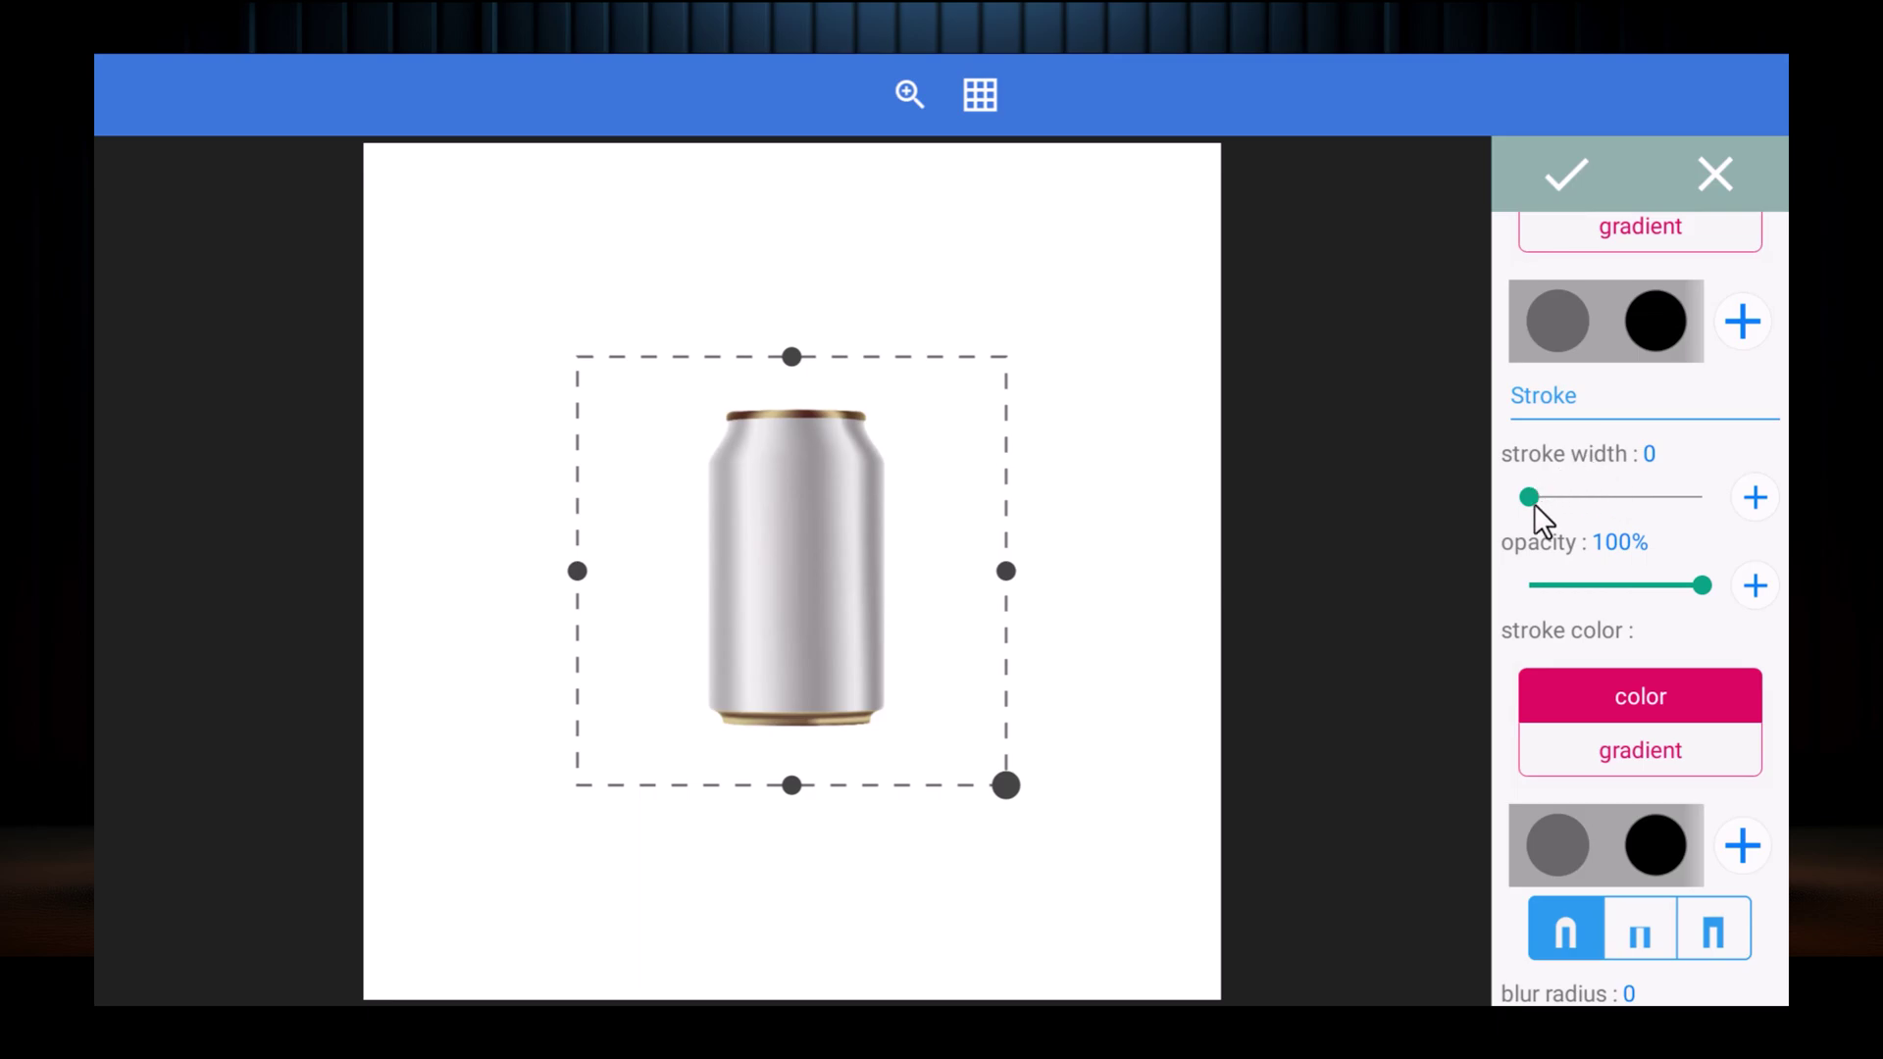
pyautogui.moveTo(1530, 498); pyautogui.dragTo(1756, 533)
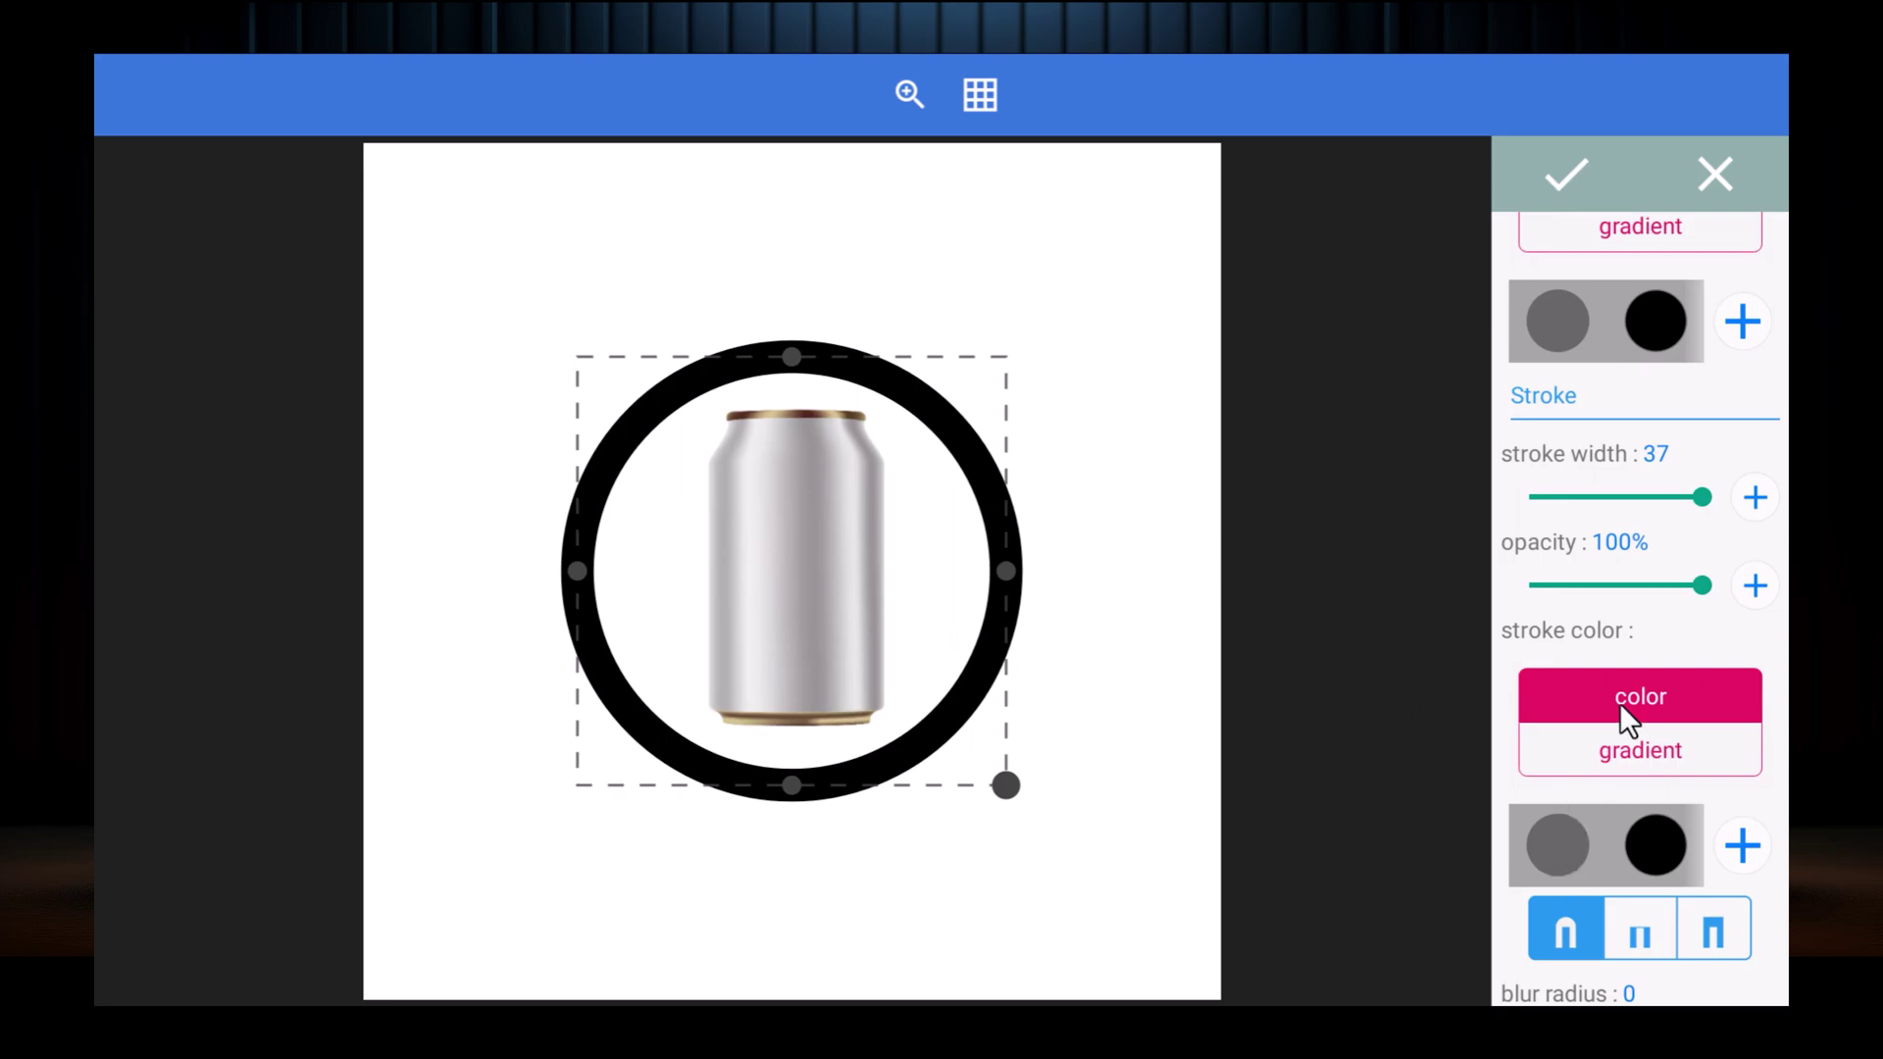
# Step: Squash the circle vertically into a thin, wide black ellipse just below the can
pyautogui.scroll(-1, 1620, 702)
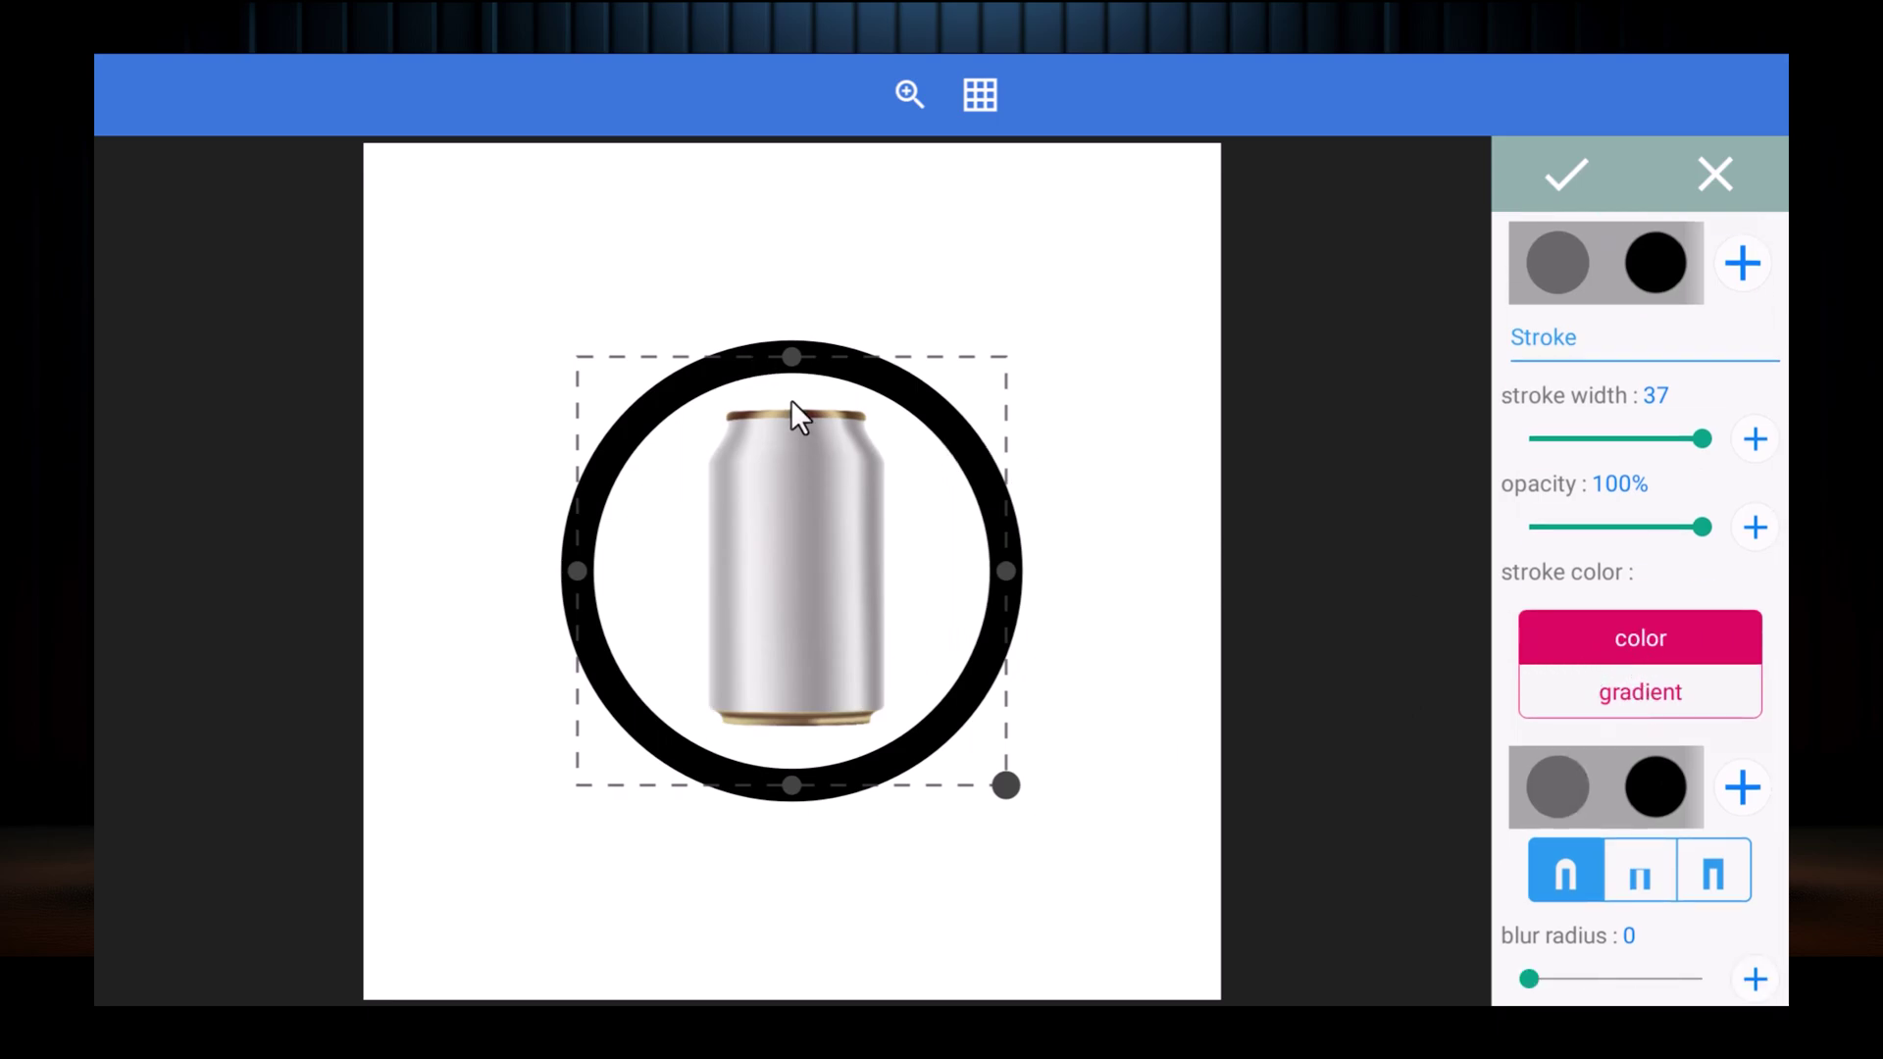
pyautogui.moveTo(792, 355); pyautogui.dragTo(817, 740)
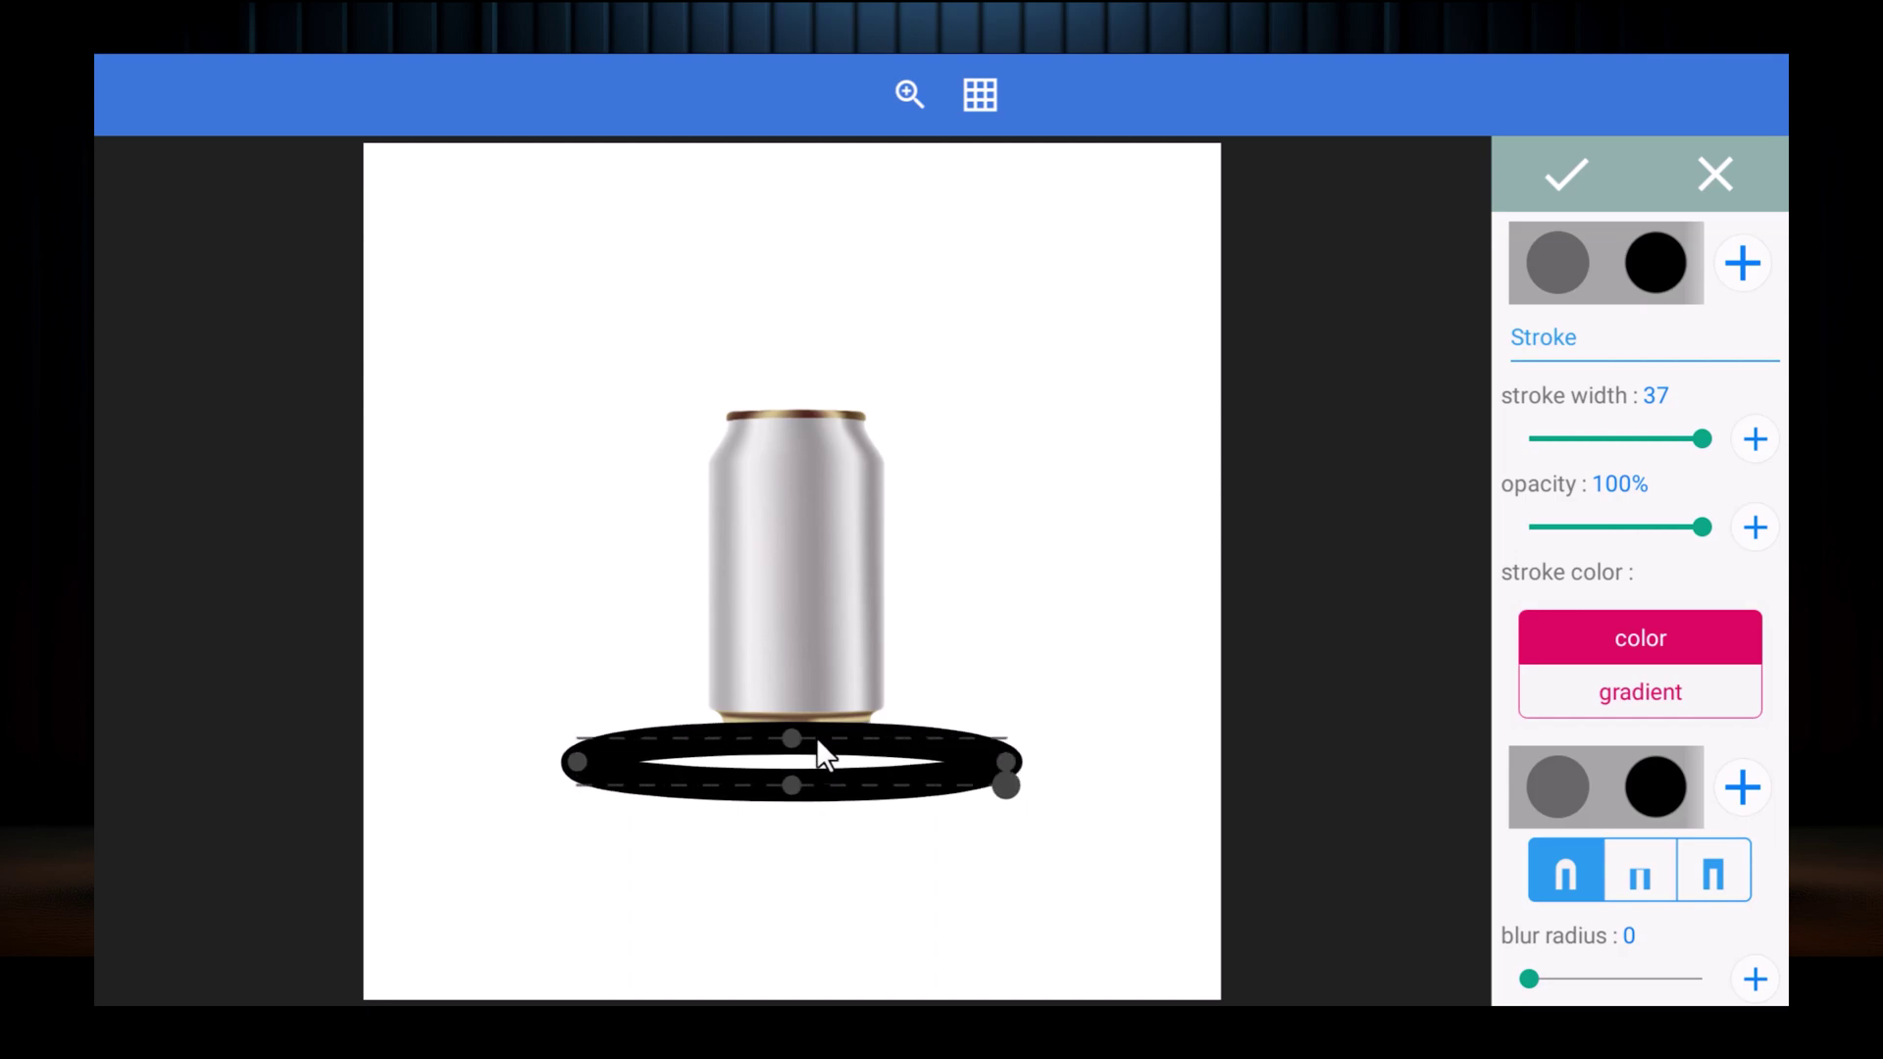
pyautogui.moveTo(816, 737); pyautogui.dragTo(833, 764)
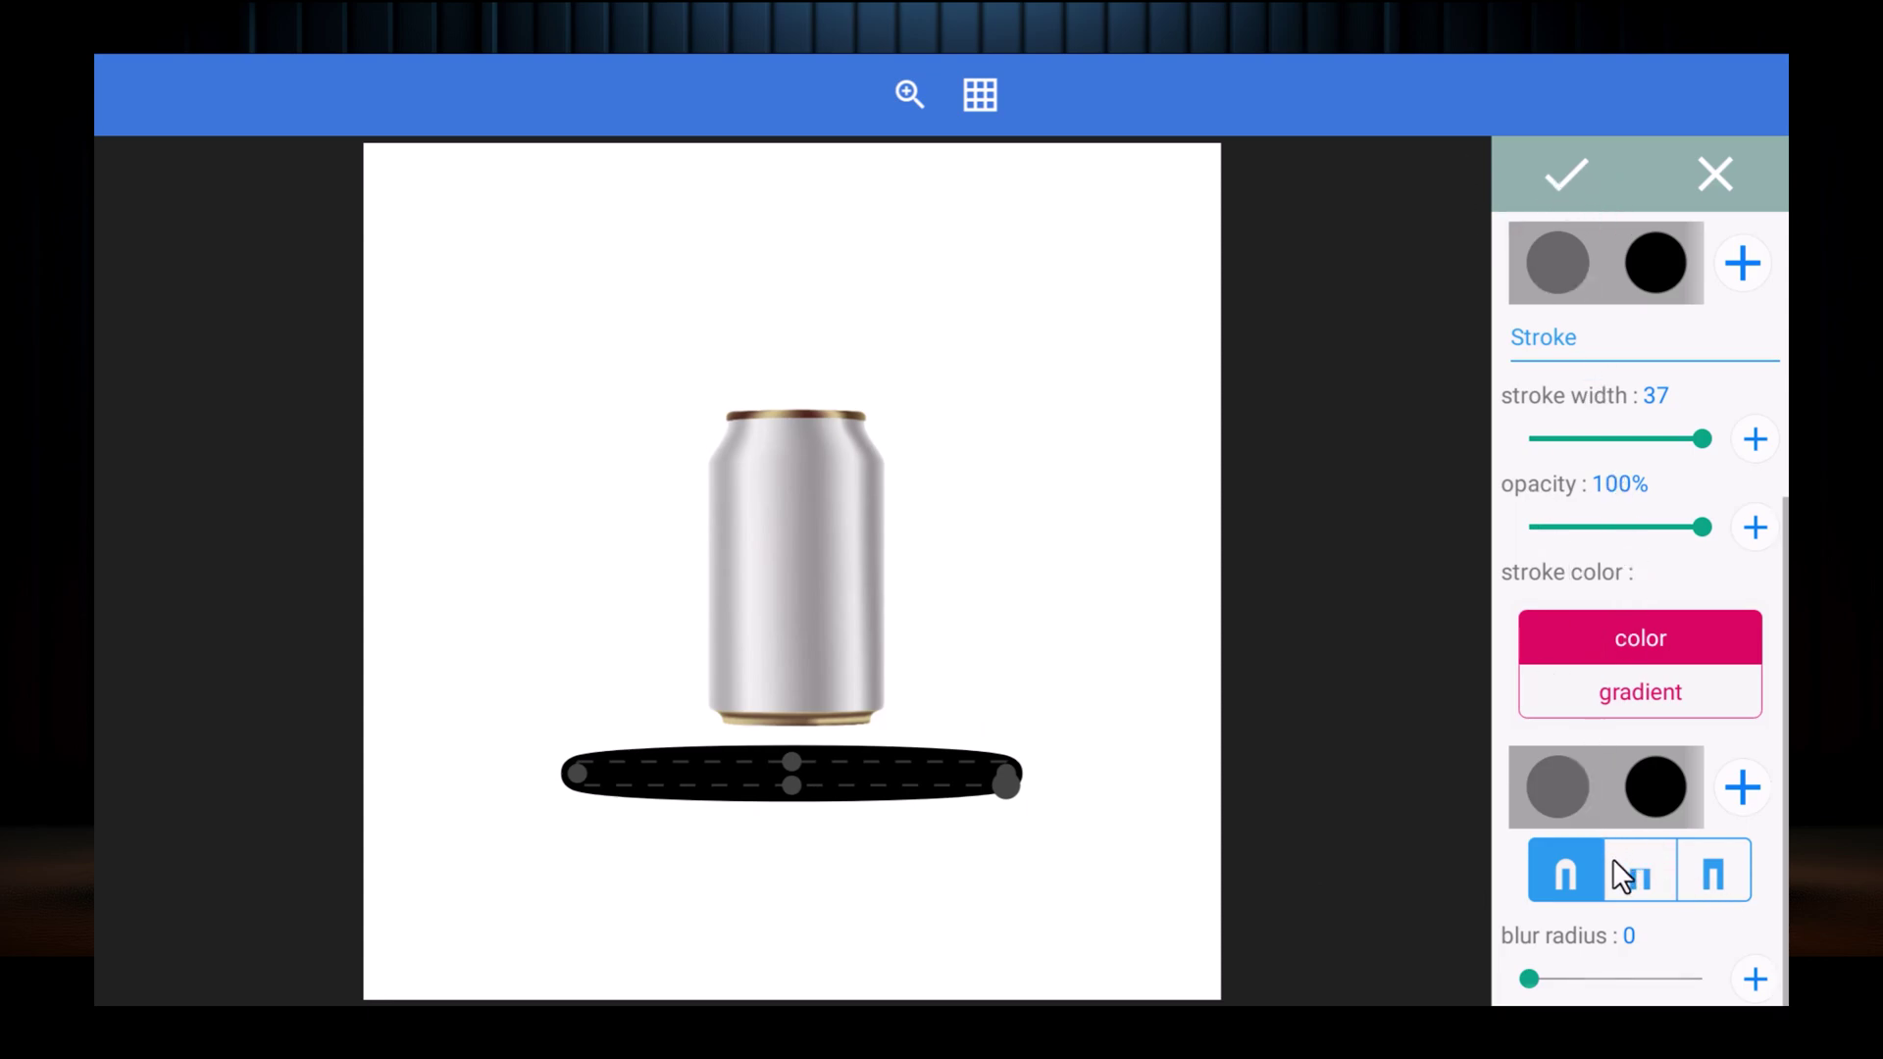
# Step: Blur the ellipse's stroke with a radius of 25, apply the shape and shift it slightly further below the can
pyautogui.moveTo(1527, 979); pyautogui.dragTo(1703, 978)
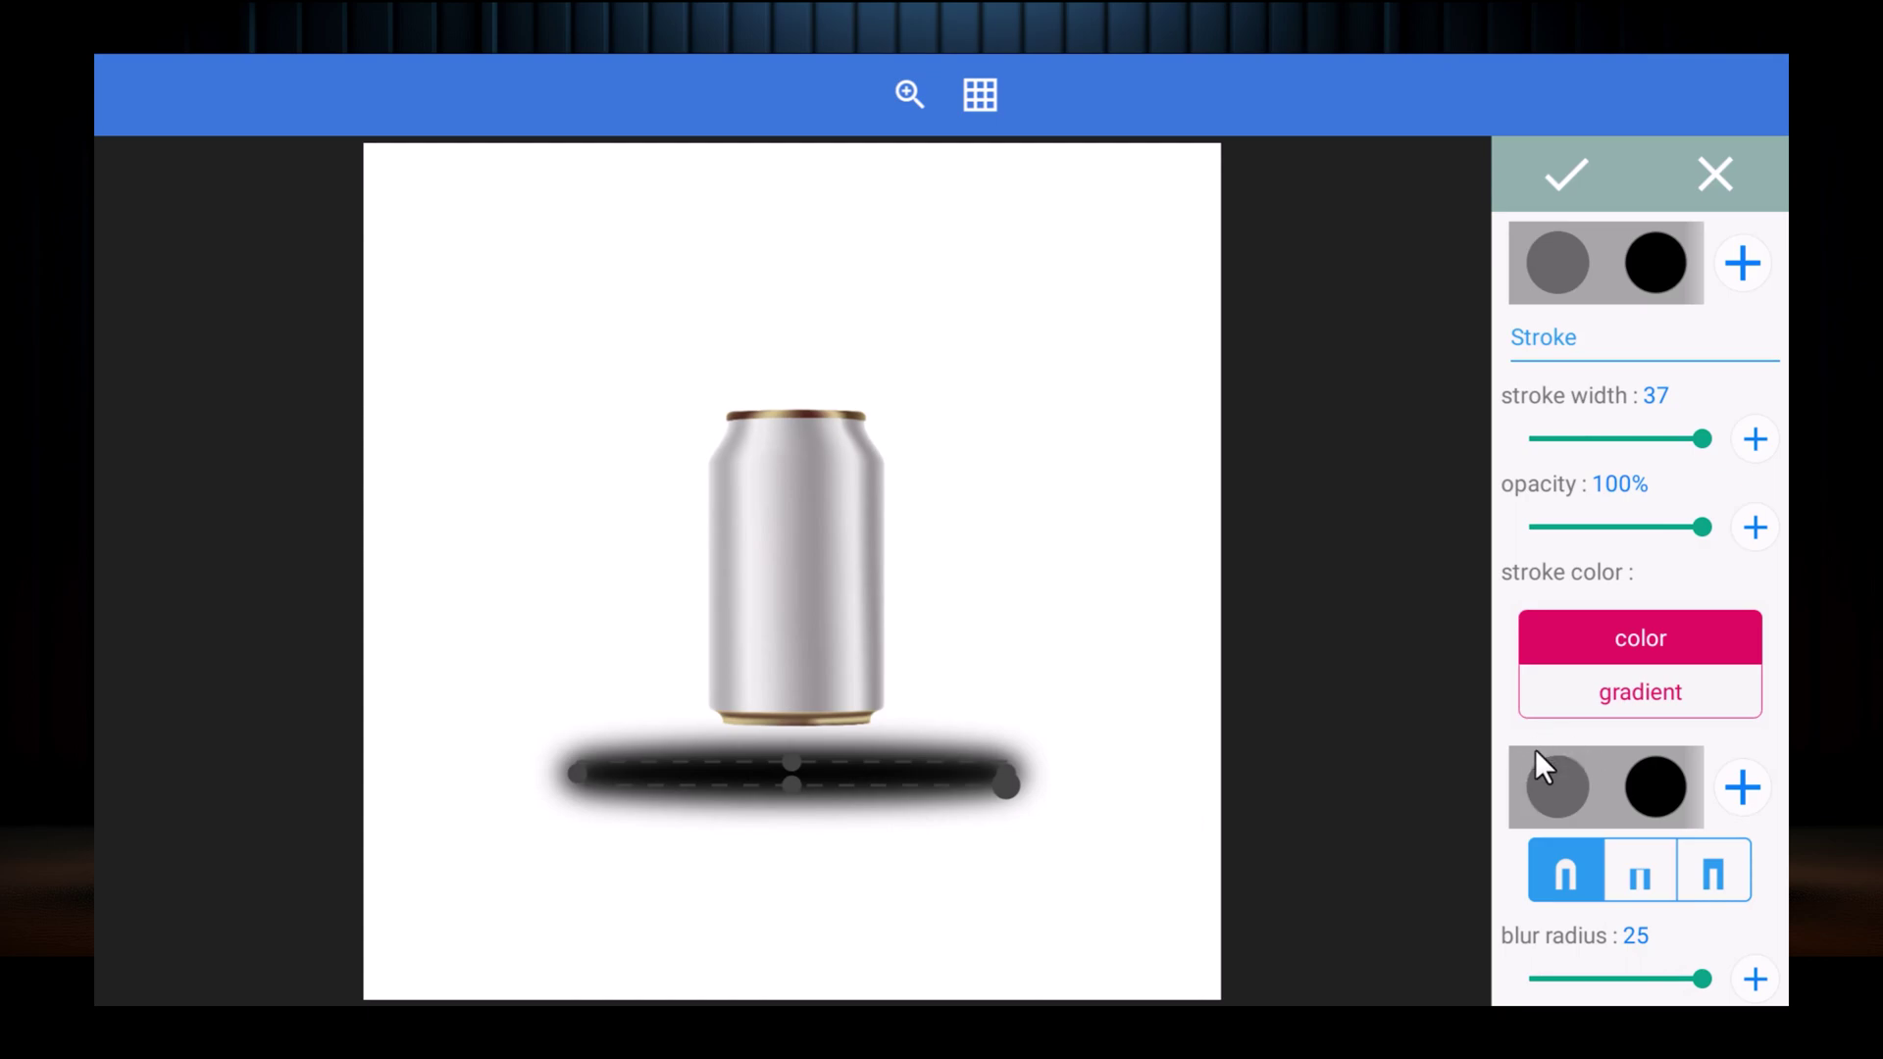
pyautogui.click(1574, 167)
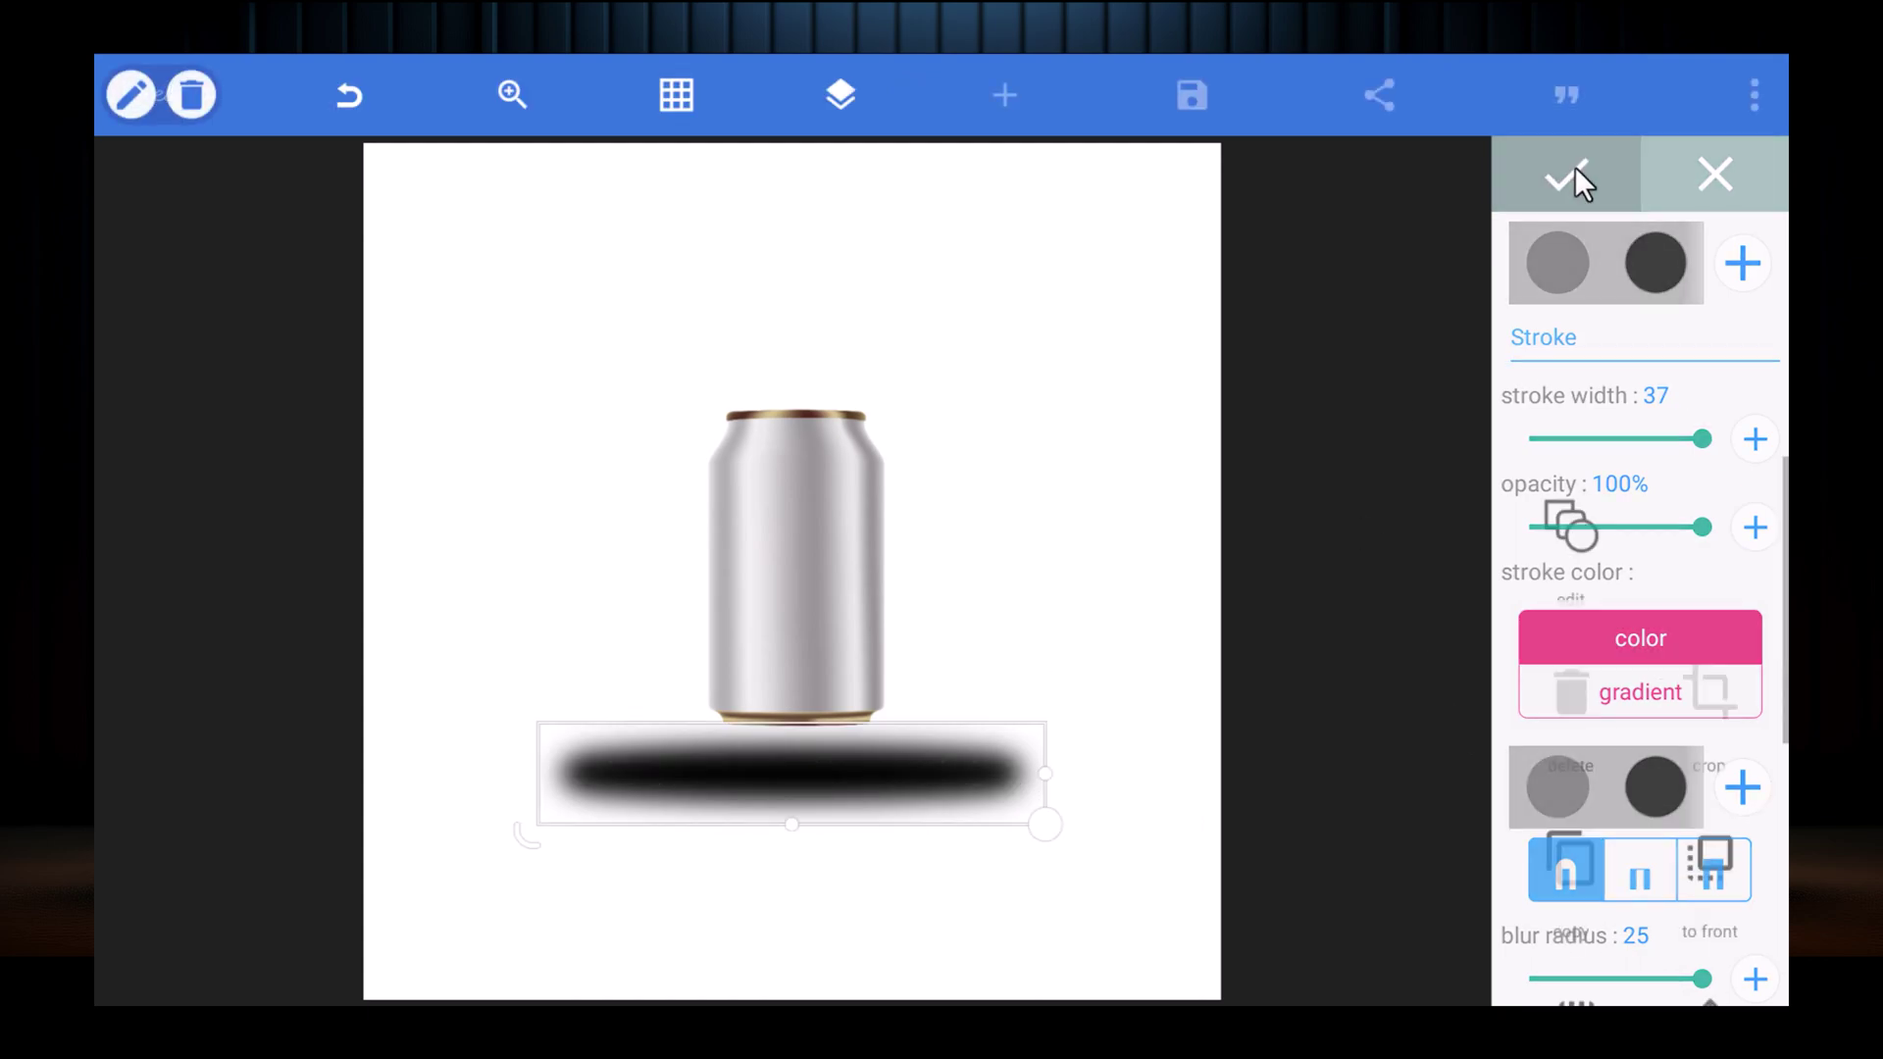
pyautogui.moveTo(909, 769)
pyautogui.mouseDown()
pyautogui.moveTo(928, 819)
pyautogui.moveTo(906, 819)
pyautogui.mouseUp()
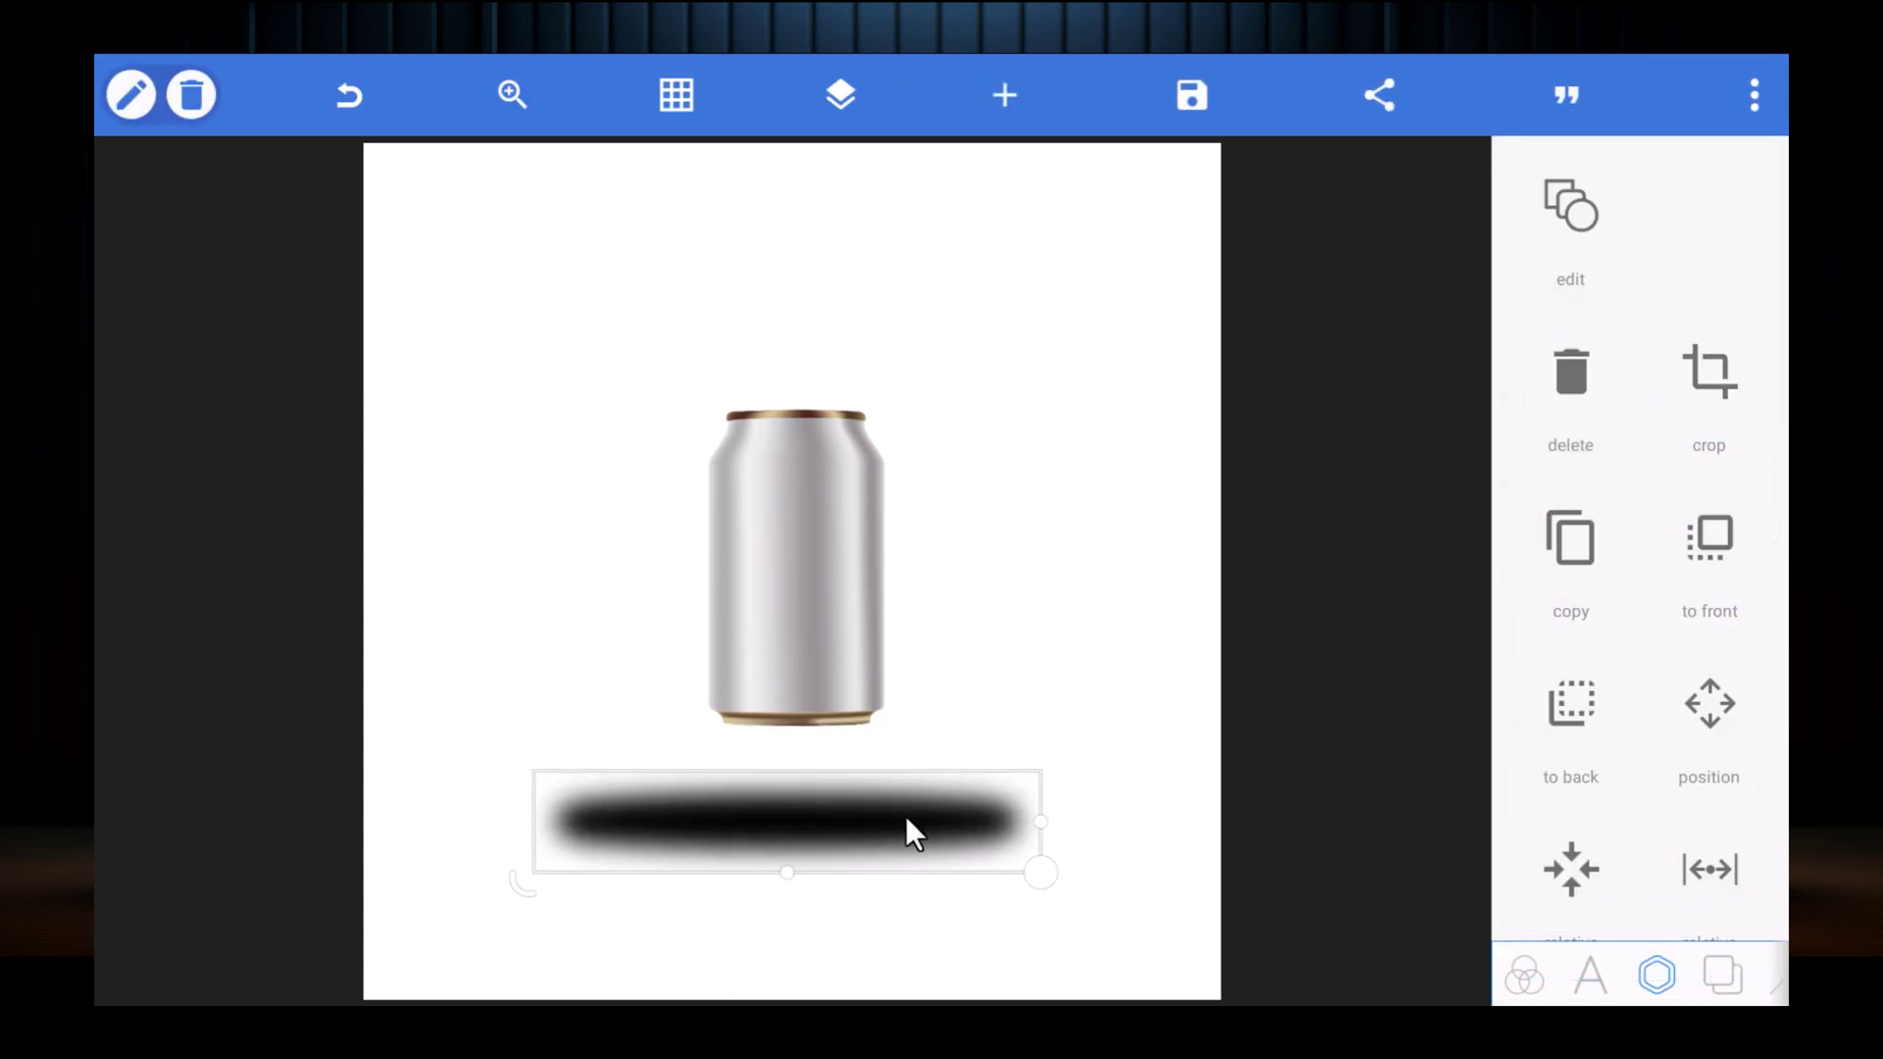
pyautogui.click(995, 637)
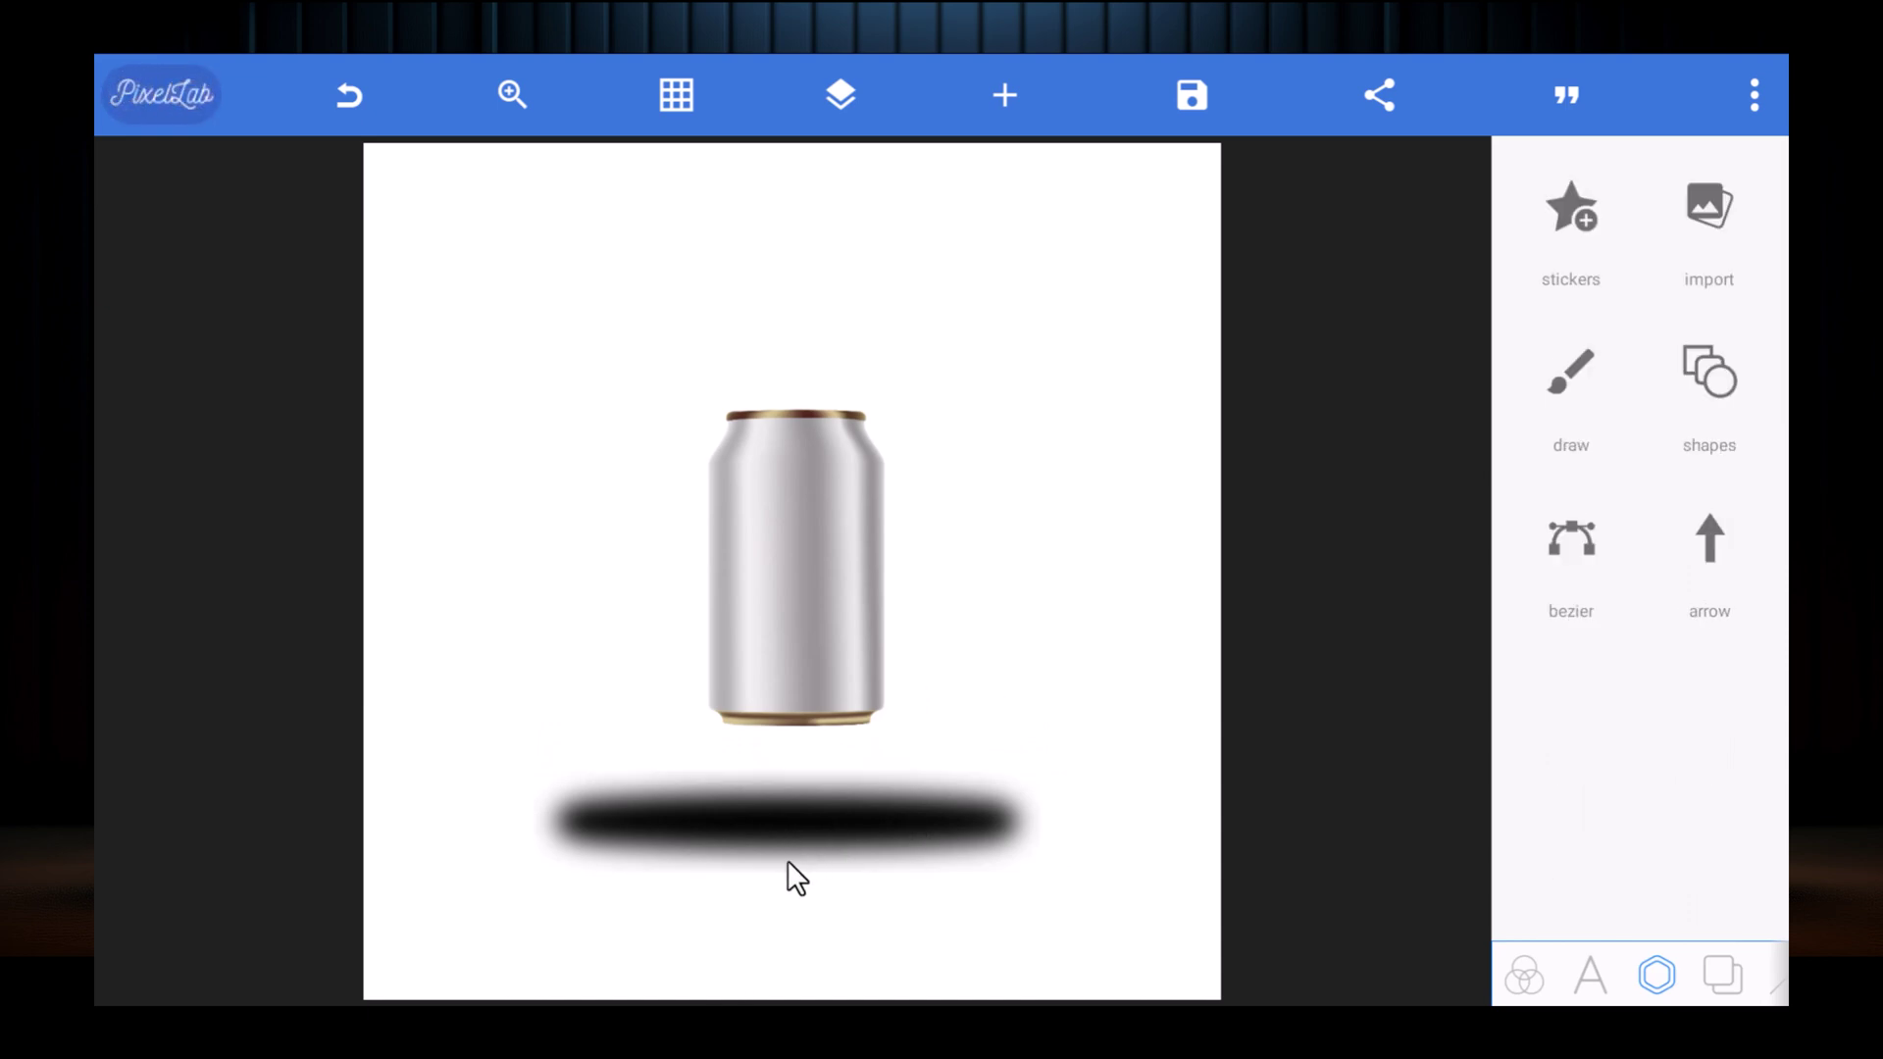
# Step: Shrink the blurred ellipse to a thinner, narrower shadow and centre it beneath the can
pyautogui.click(762, 814)
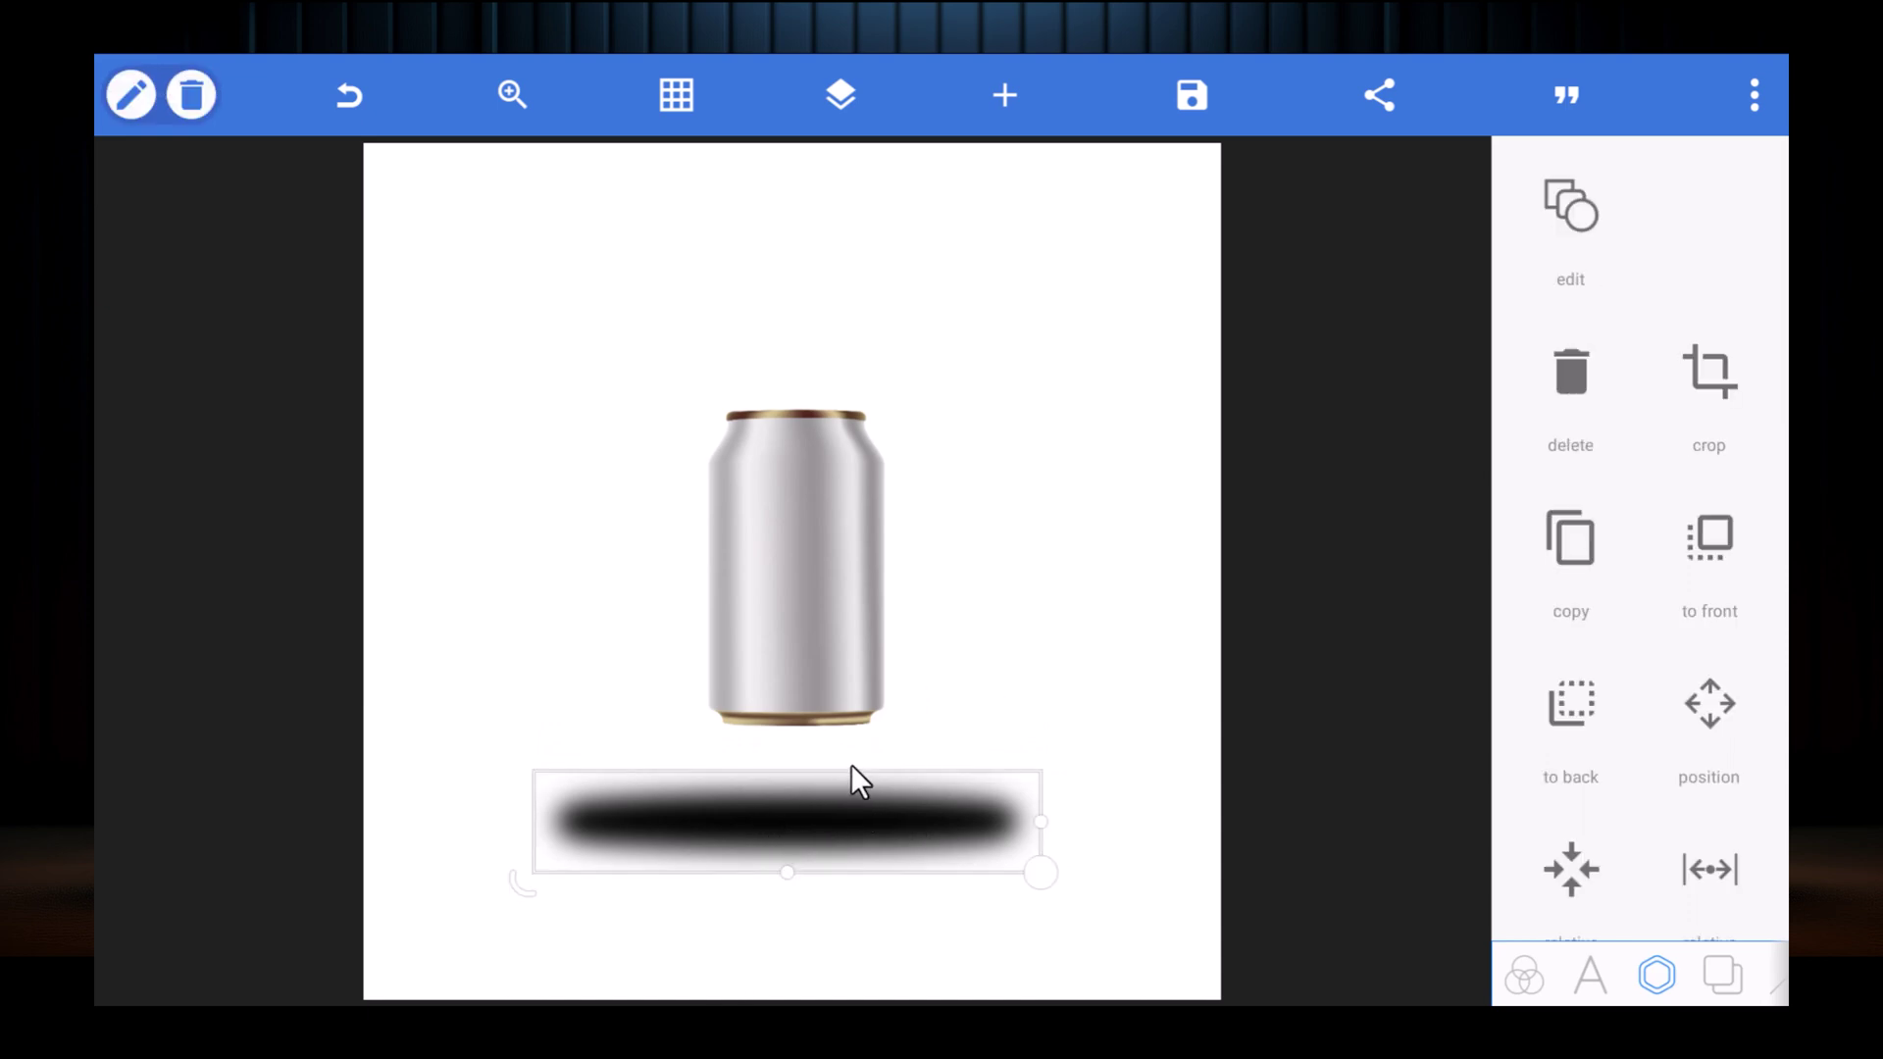
pyautogui.moveTo(785, 872); pyautogui.dragTo(837, 853)
pyautogui.moveTo(1037, 826); pyautogui.dragTo(951, 822)
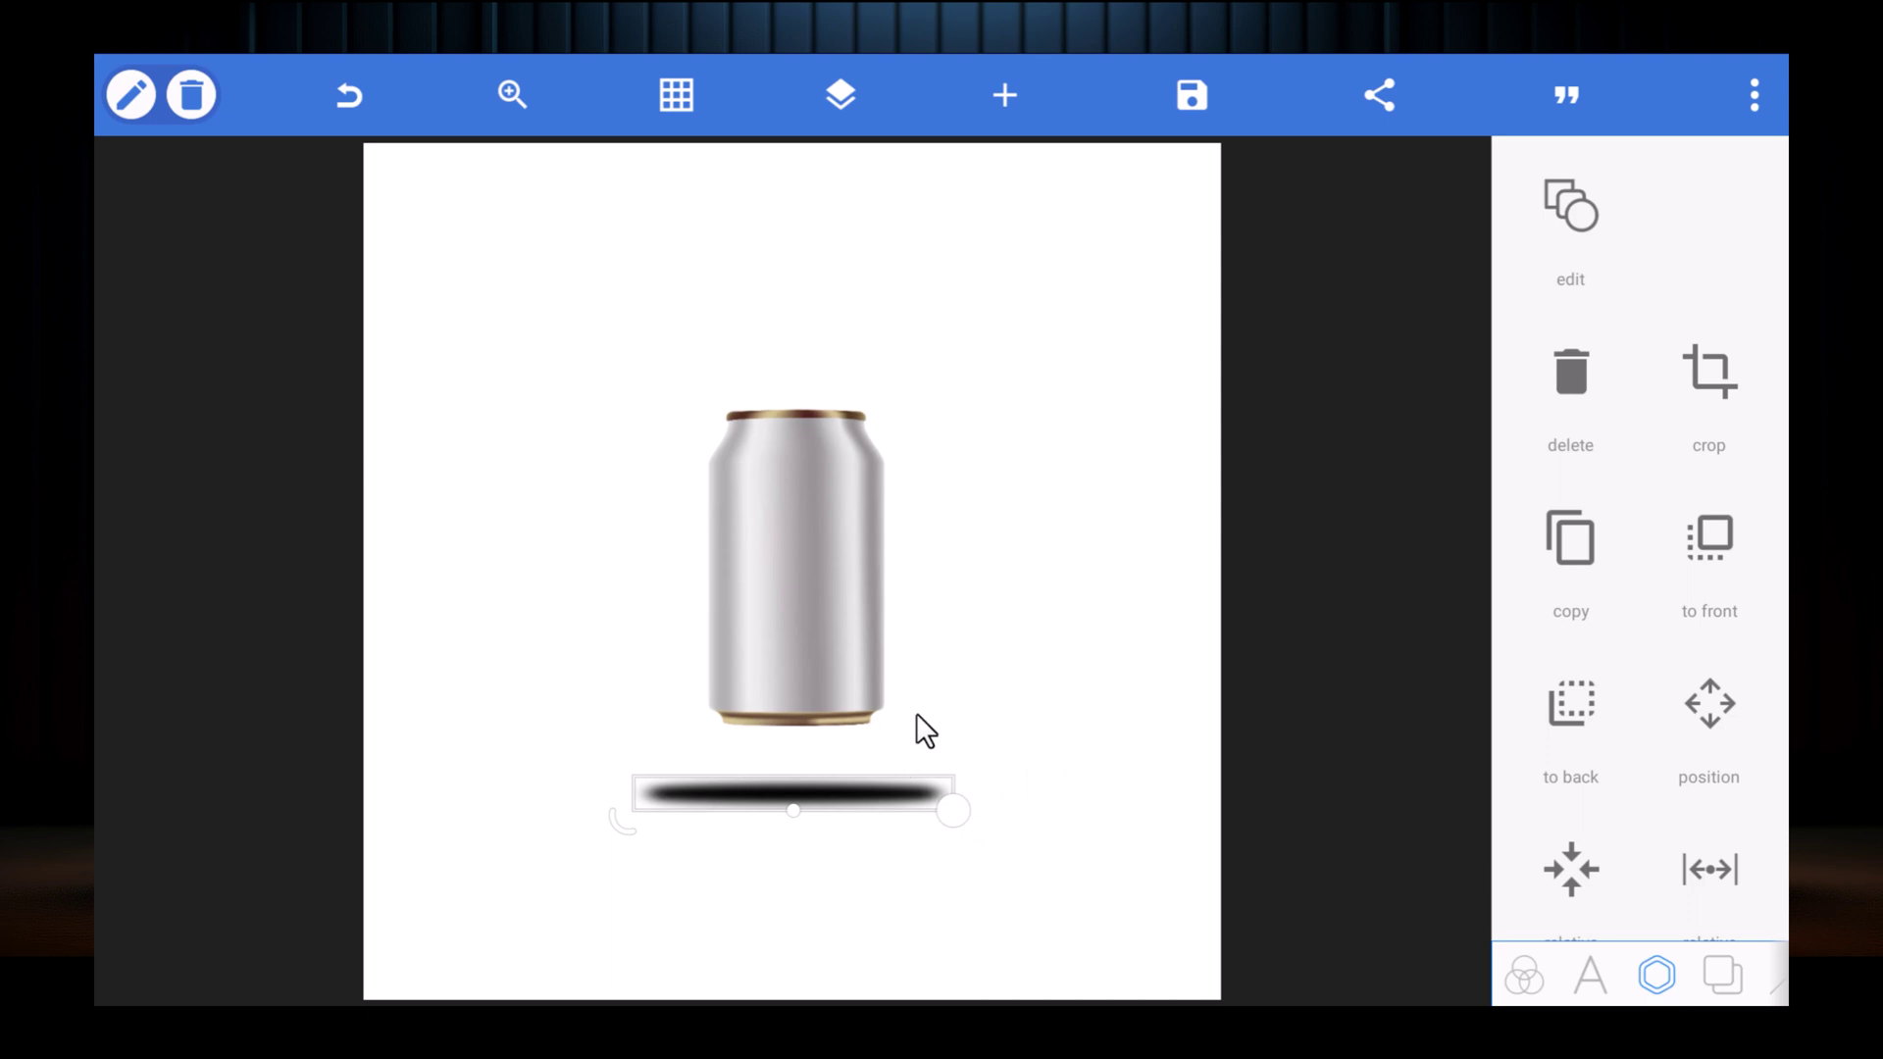
pyautogui.click(973, 728)
pyautogui.moveTo(868, 797); pyautogui.dragTo(867, 803)
# Step: Reduce the shadow's opacity to 31% and apply the change
pyautogui.scroll(-6, 1650, 559)
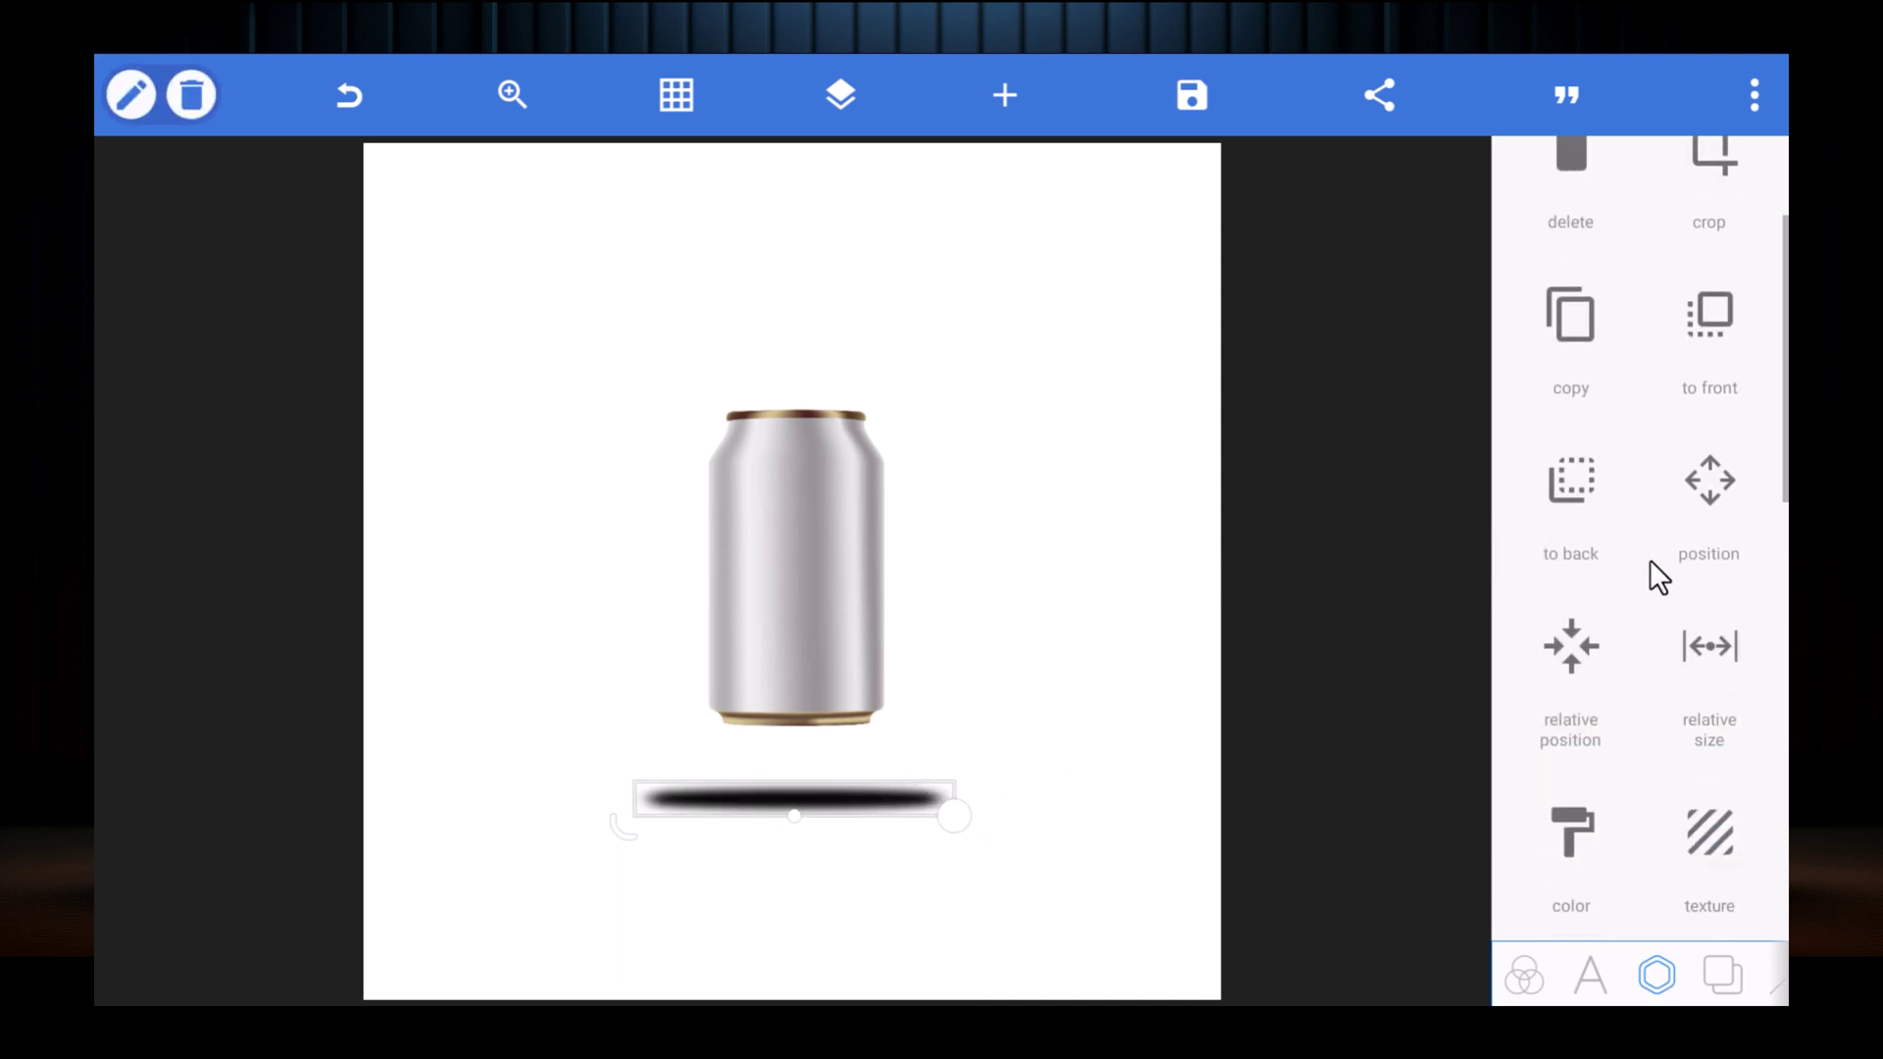
pyautogui.click(1566, 603)
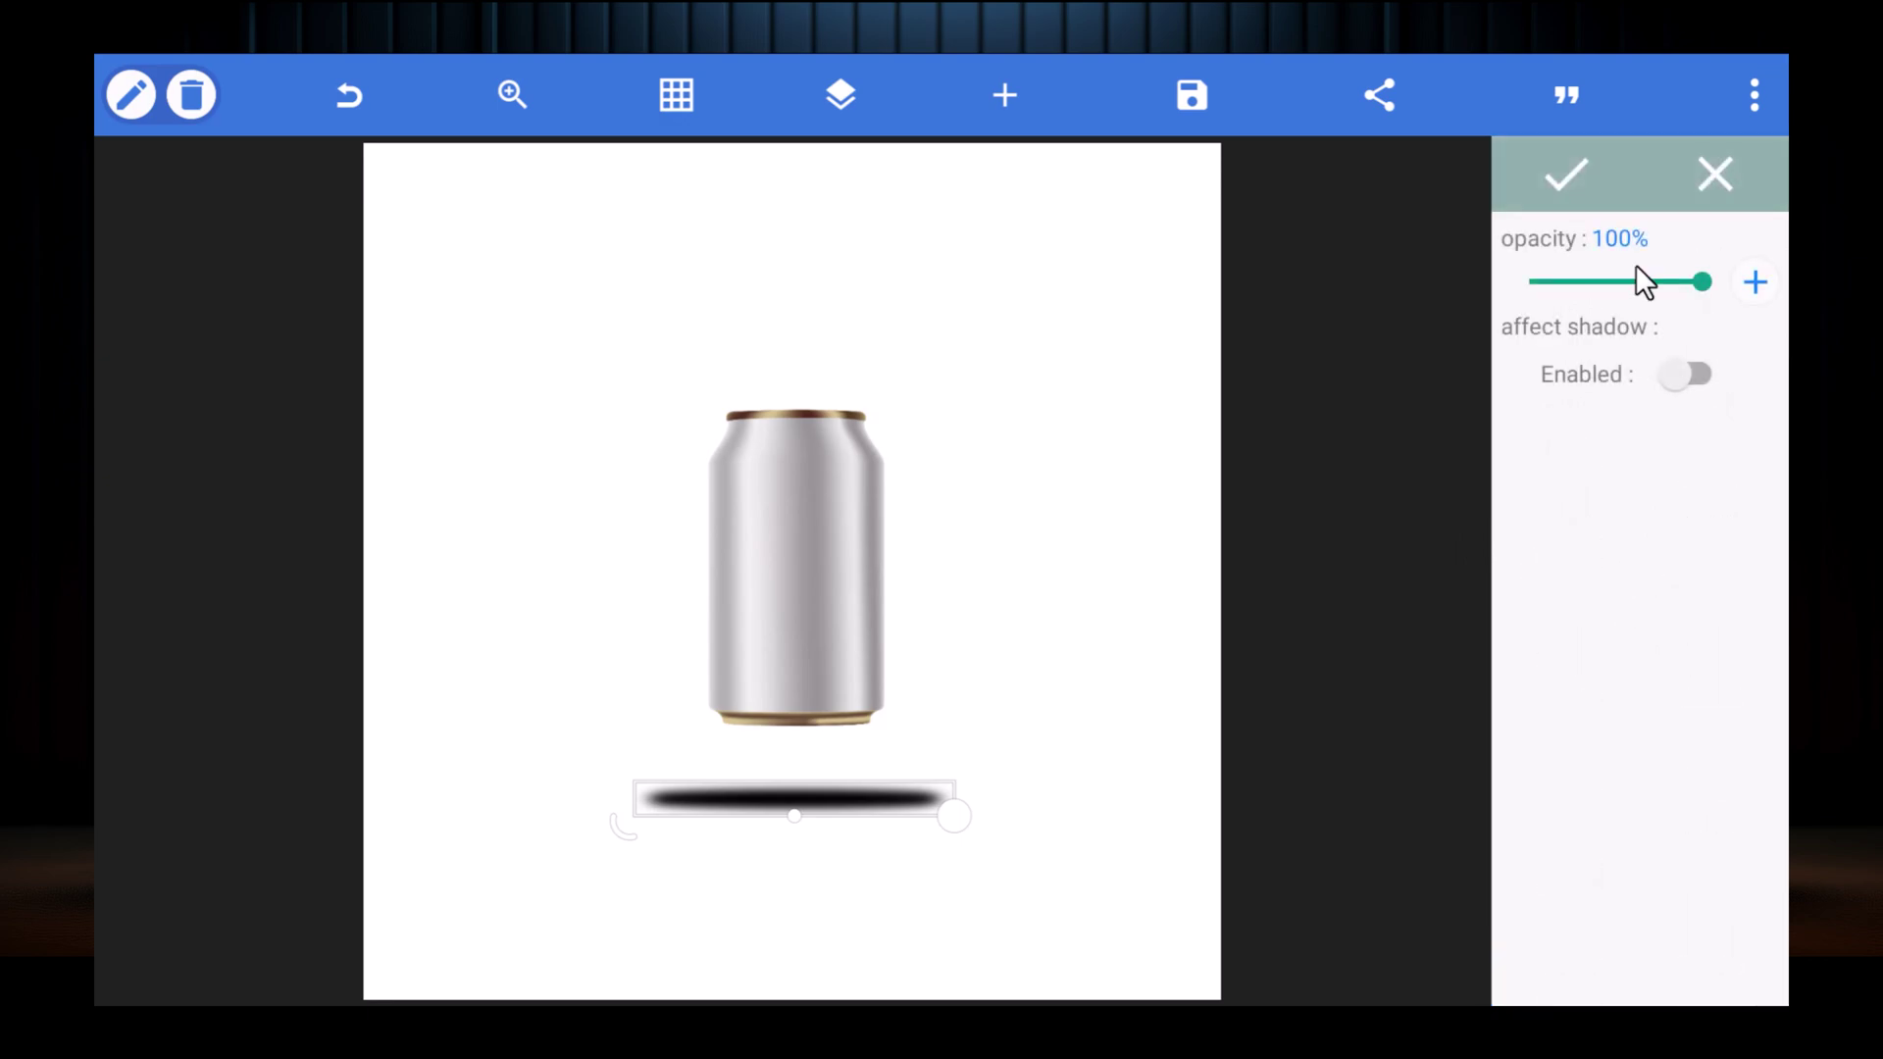
pyautogui.moveTo(1693, 281); pyautogui.dragTo(1575, 320)
pyautogui.click(1550, 184)
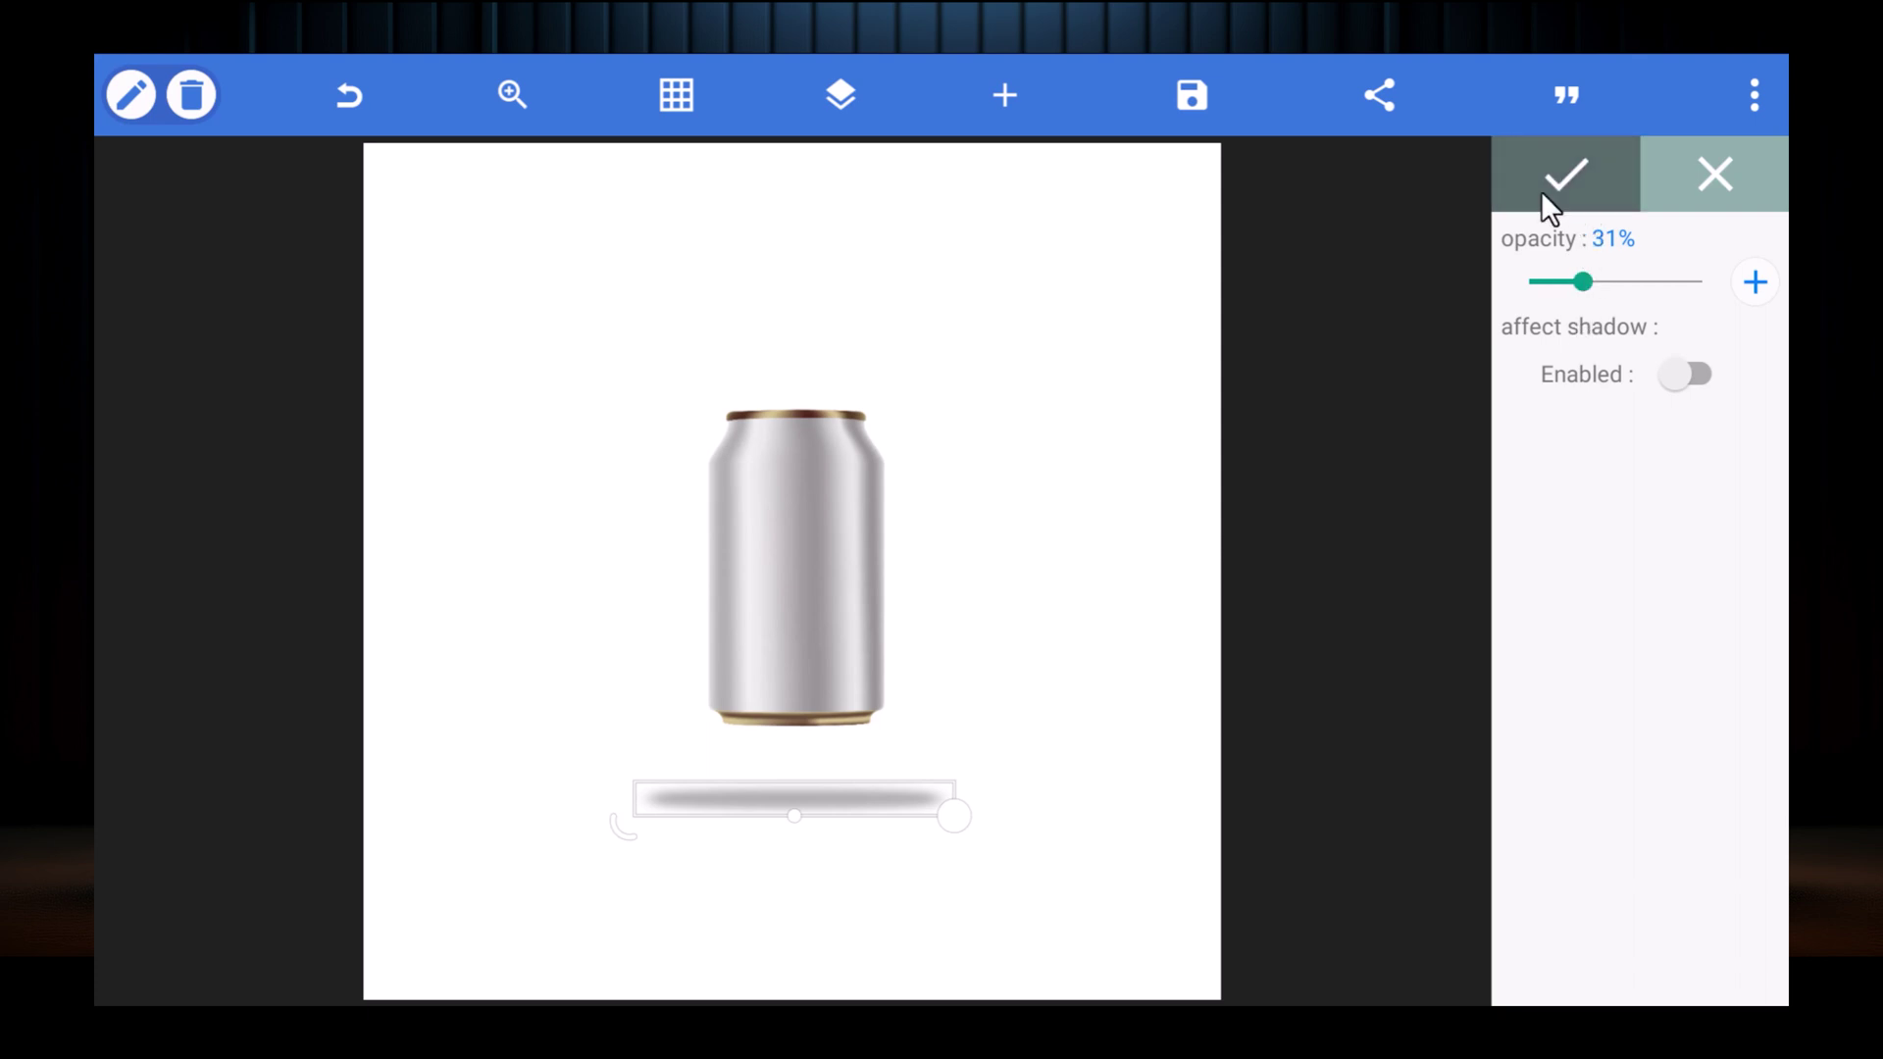
pyautogui.click(1118, 444)
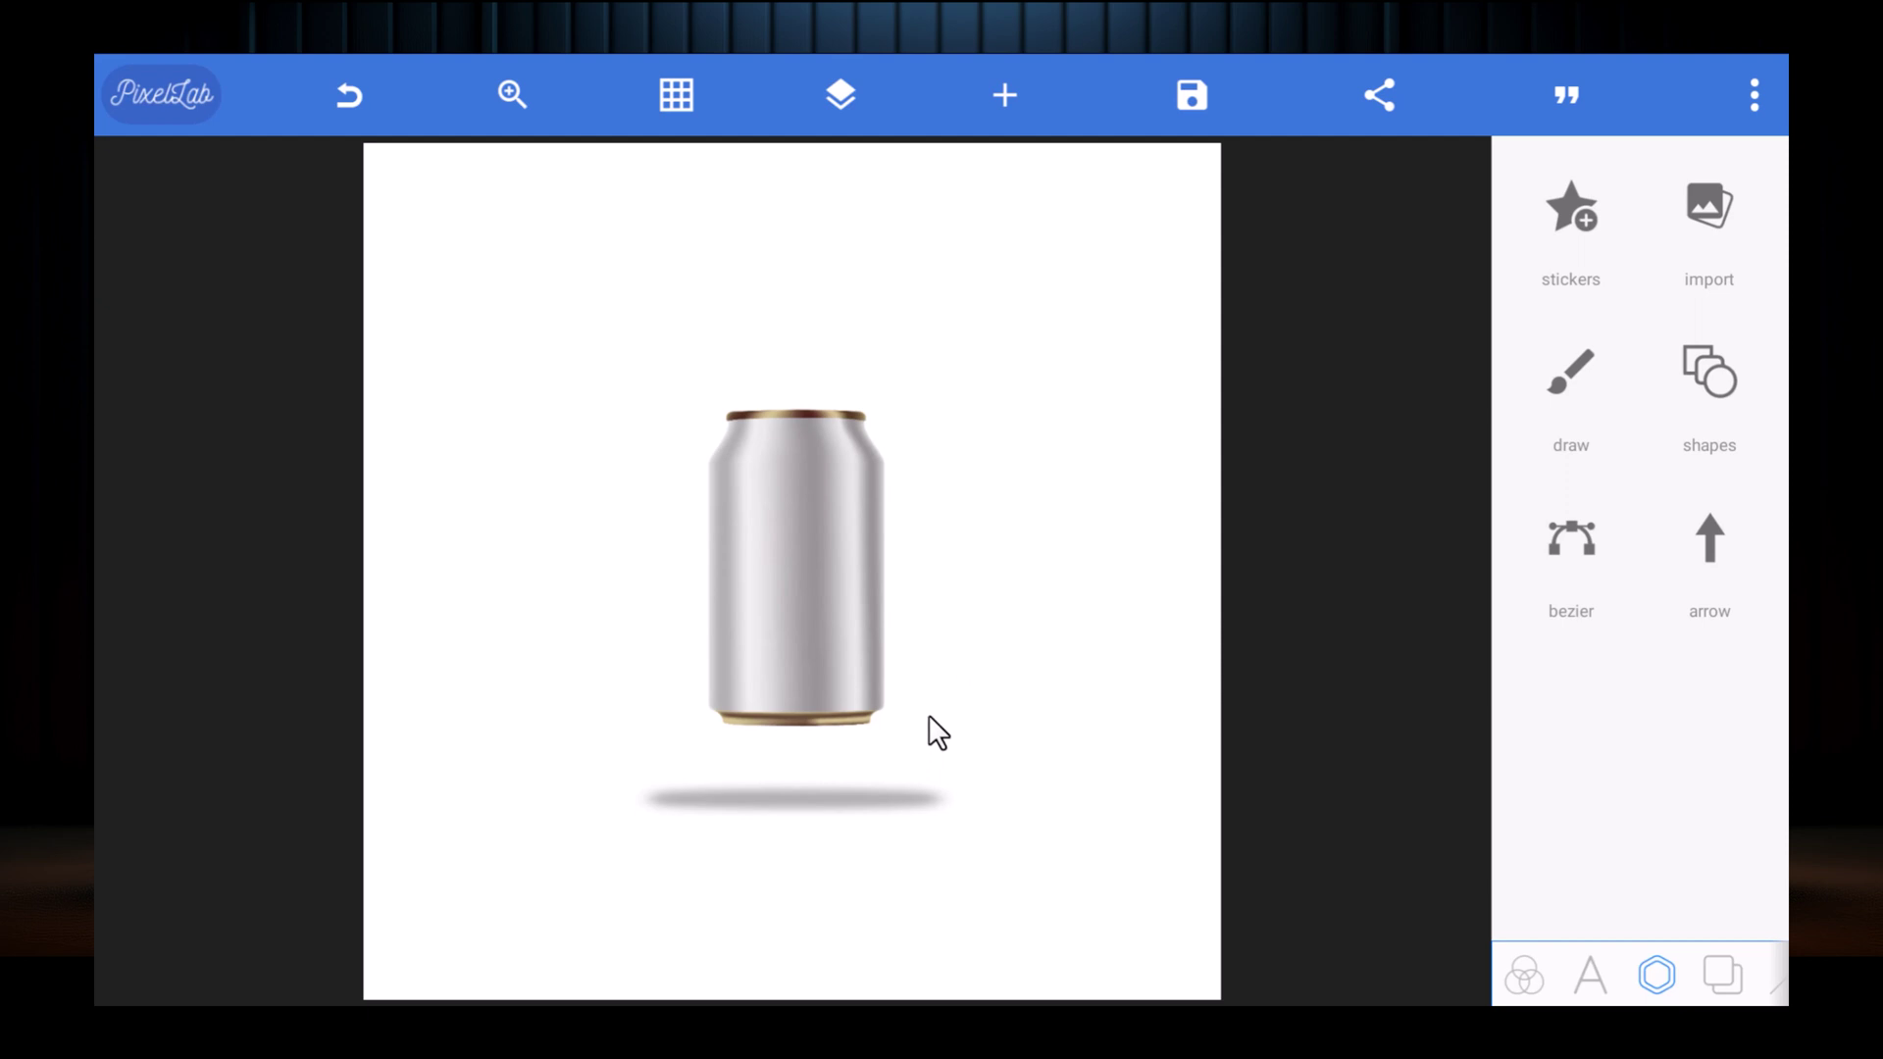
# Step: Flatten the shadow to a very thin line and place it directly against the can's base
pyautogui.click(845, 799)
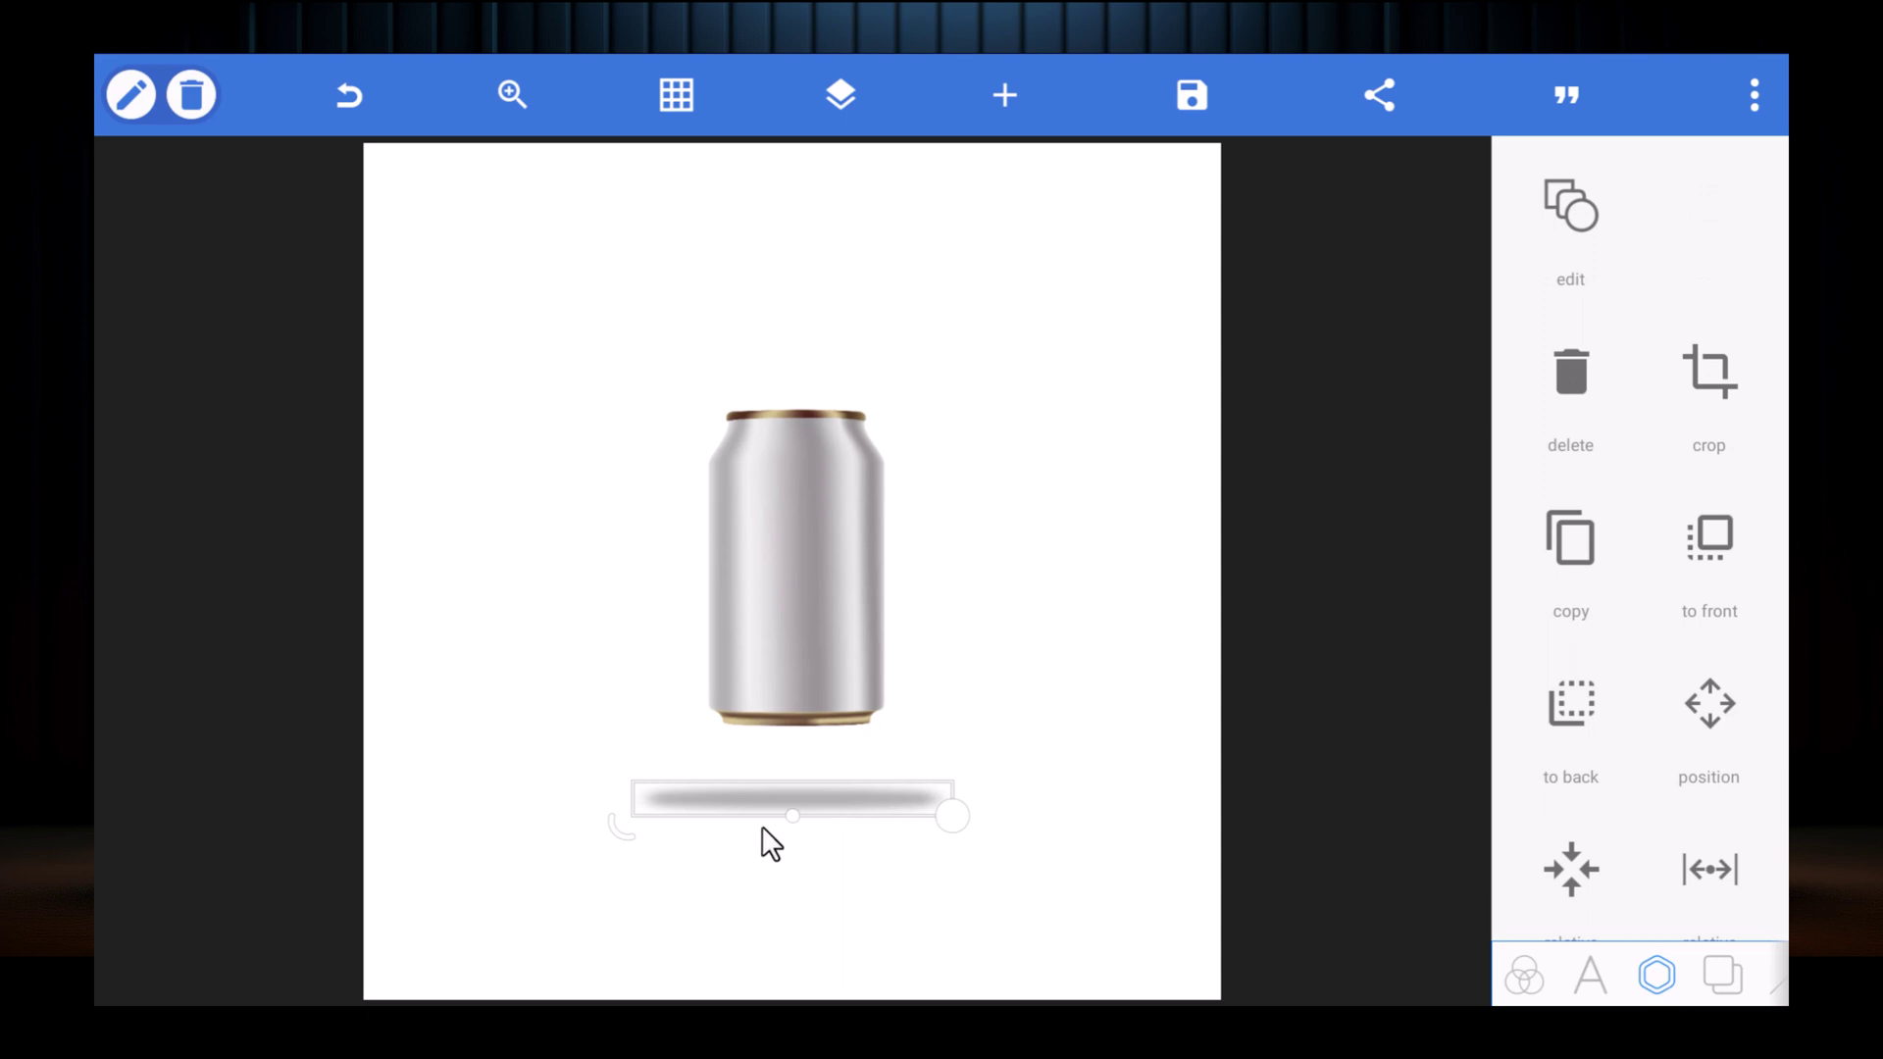
pyautogui.moveTo(951, 816)
pyautogui.mouseDown()
pyautogui.moveTo(1033, 863)
pyautogui.moveTo(938, 834)
pyautogui.mouseUp()
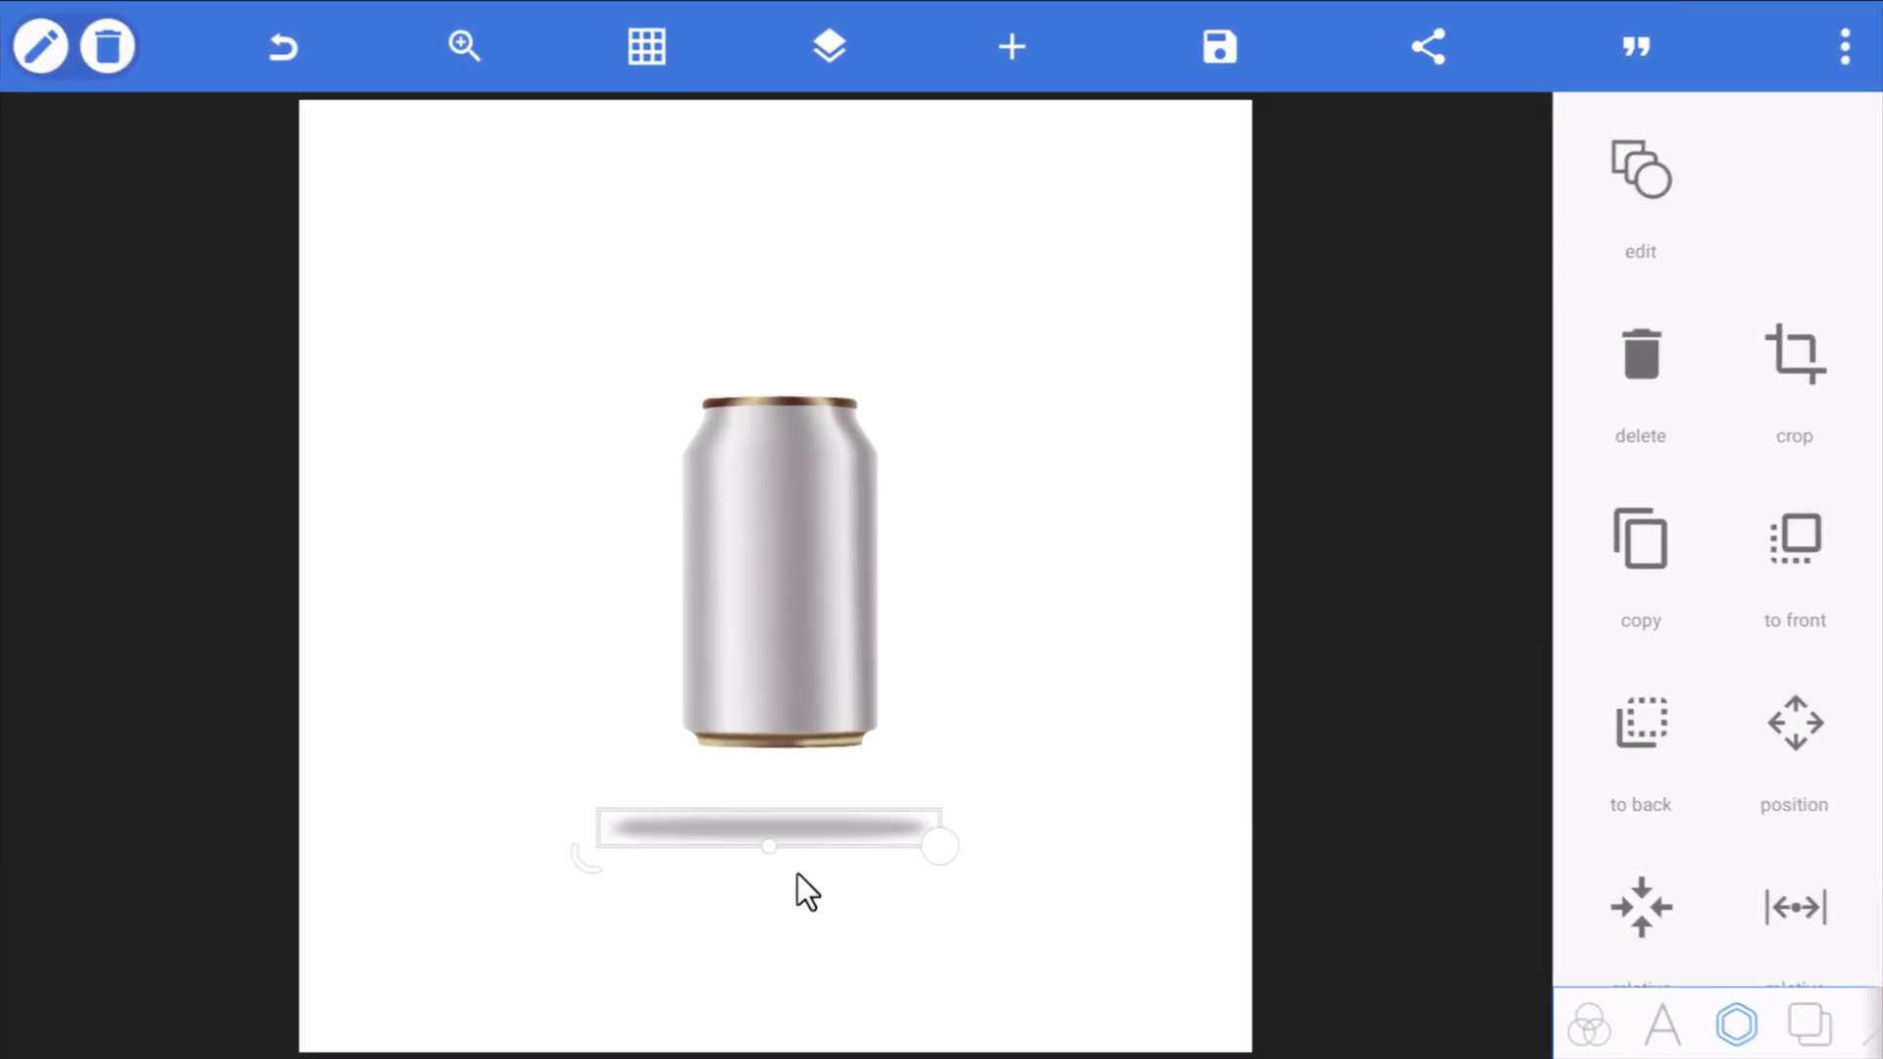
pyautogui.moveTo(780, 855); pyautogui.dragTo(802, 773)
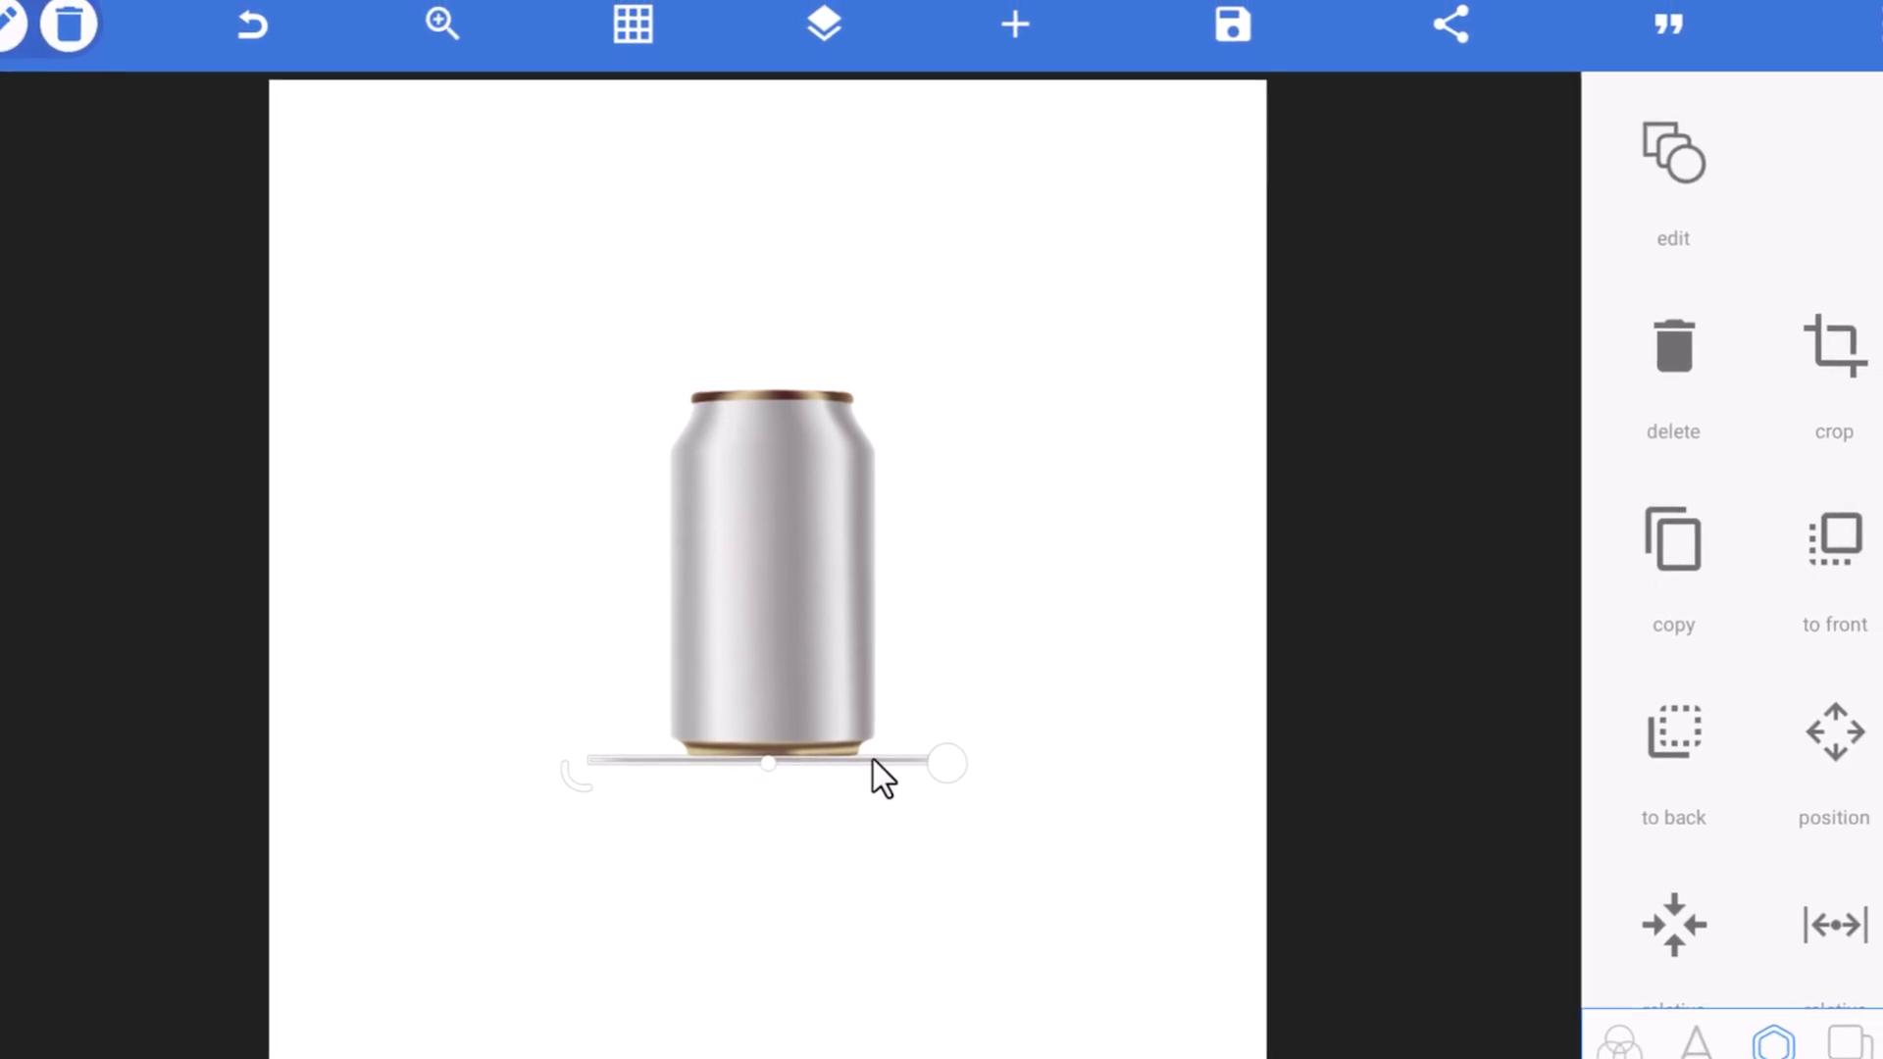
# Step: Raise the thin shadow's opacity to 53% and apply the change
pyautogui.scroll(-5, 1736, 589)
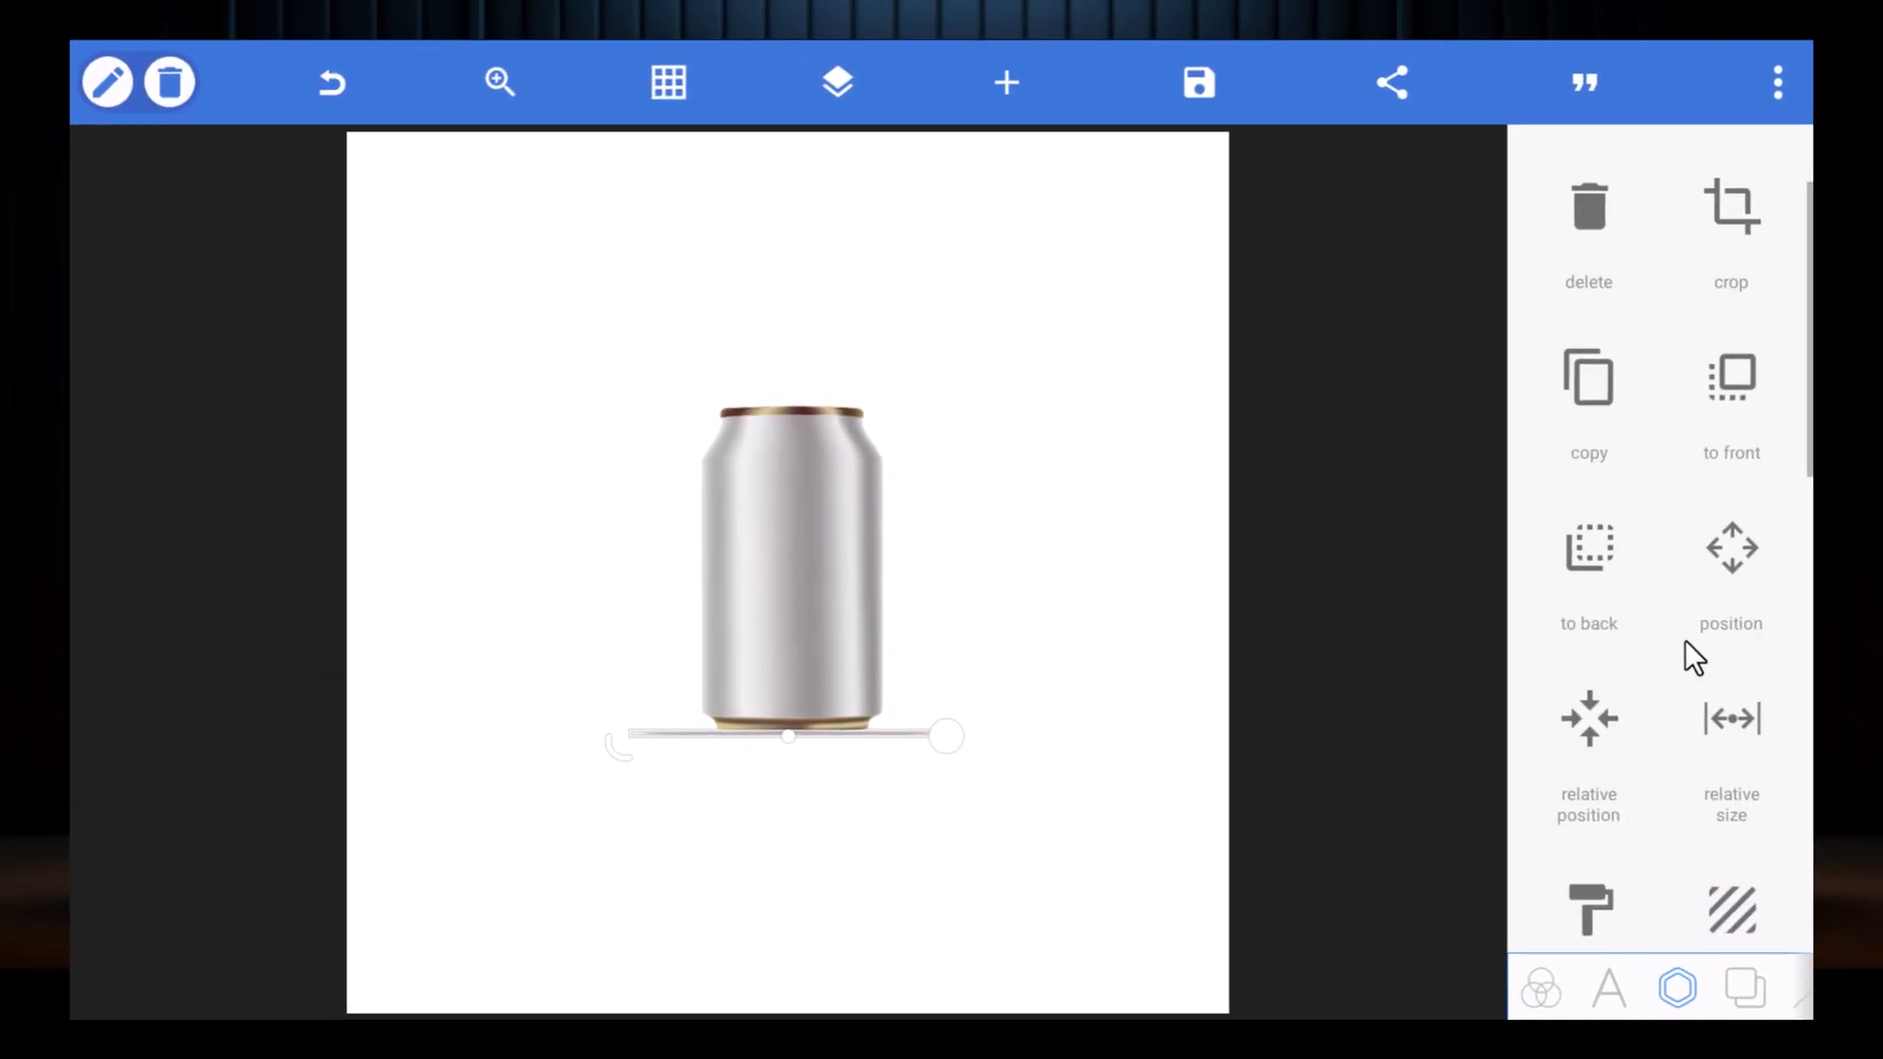
pyautogui.click(1573, 543)
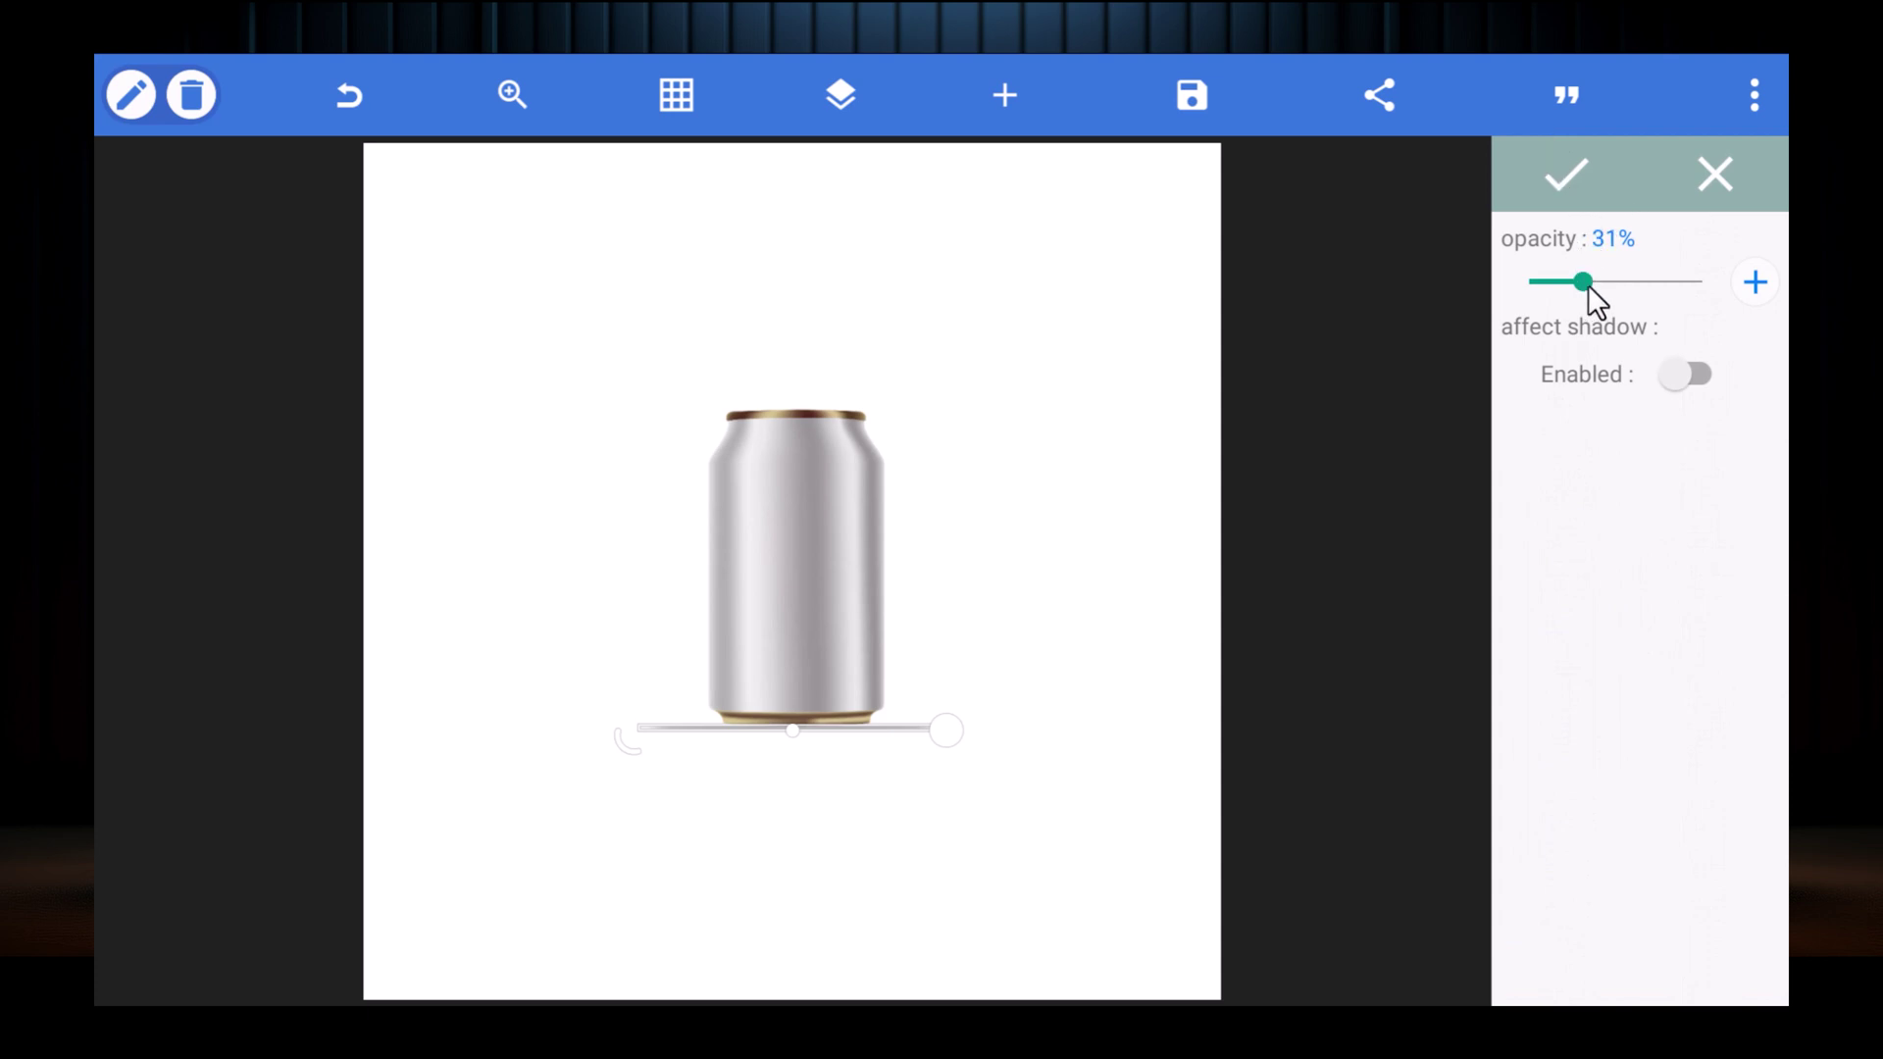
pyautogui.moveTo(1598, 287); pyautogui.dragTo(1610, 288)
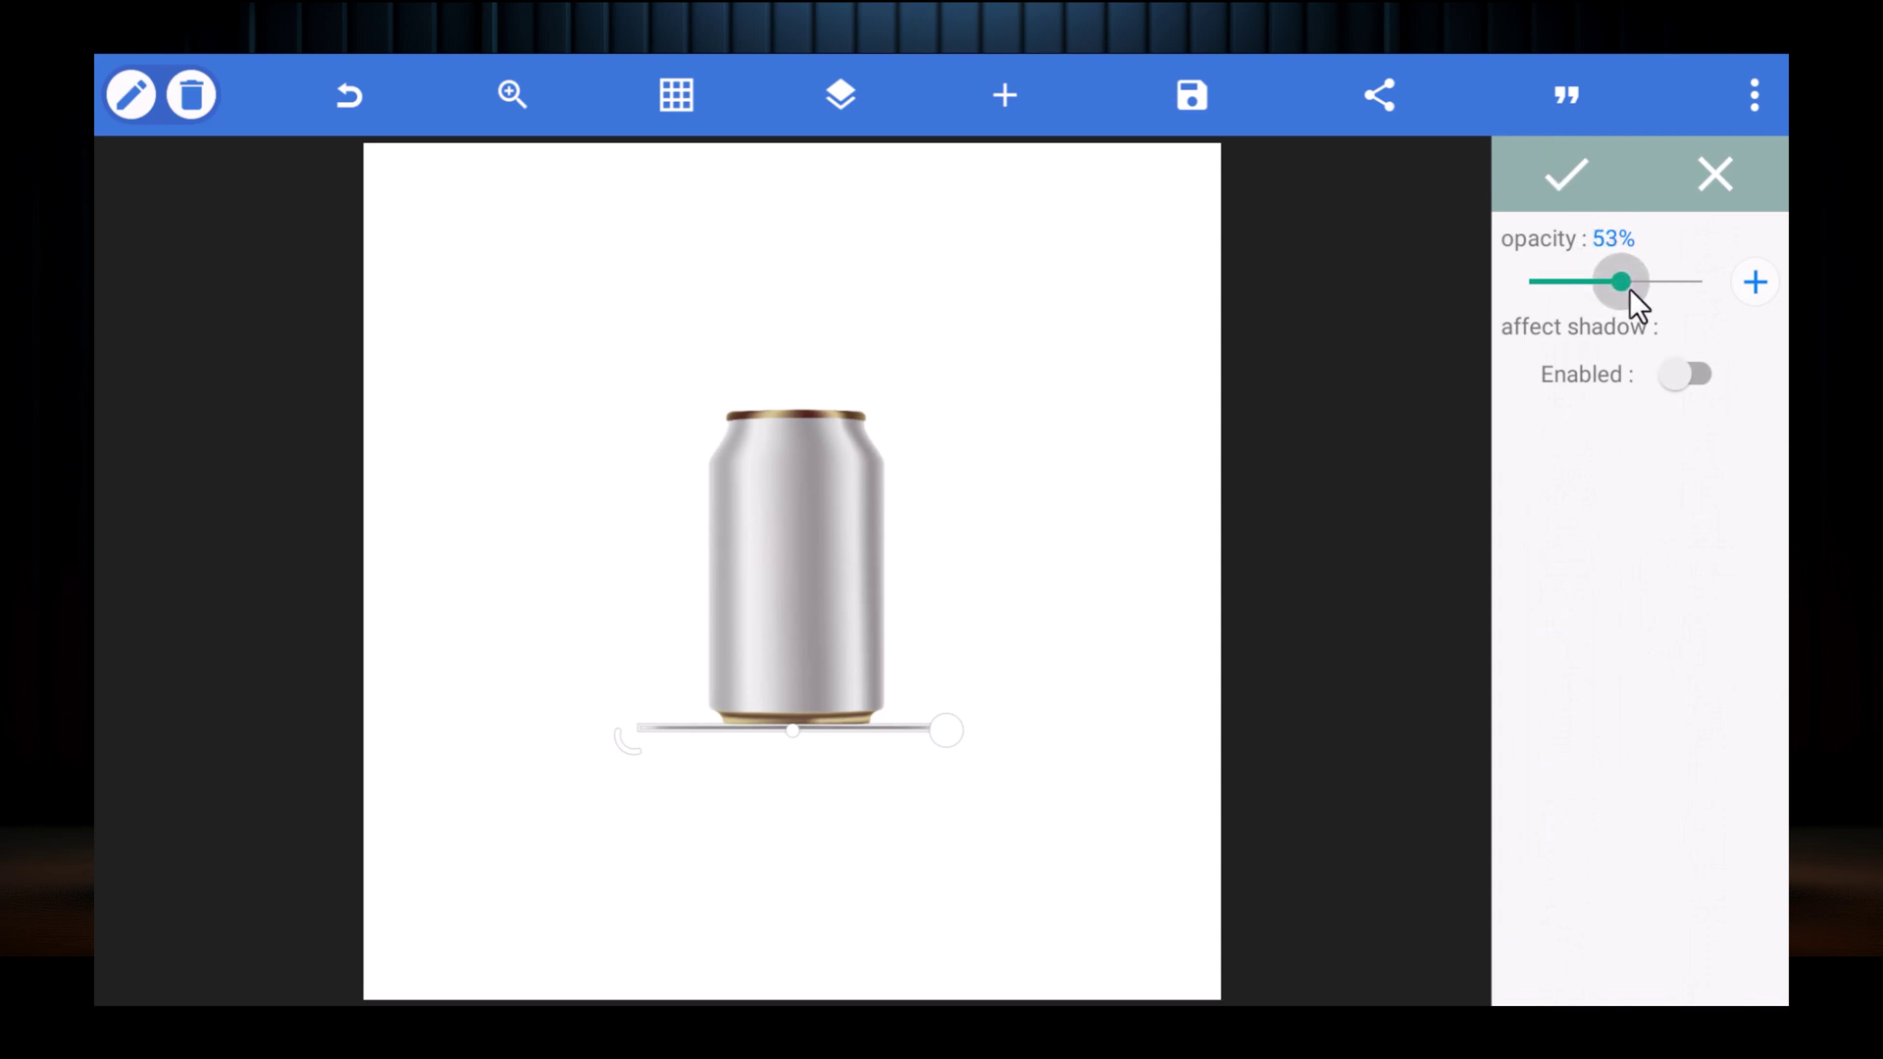
pyautogui.click(1572, 177)
pyautogui.click(1092, 408)
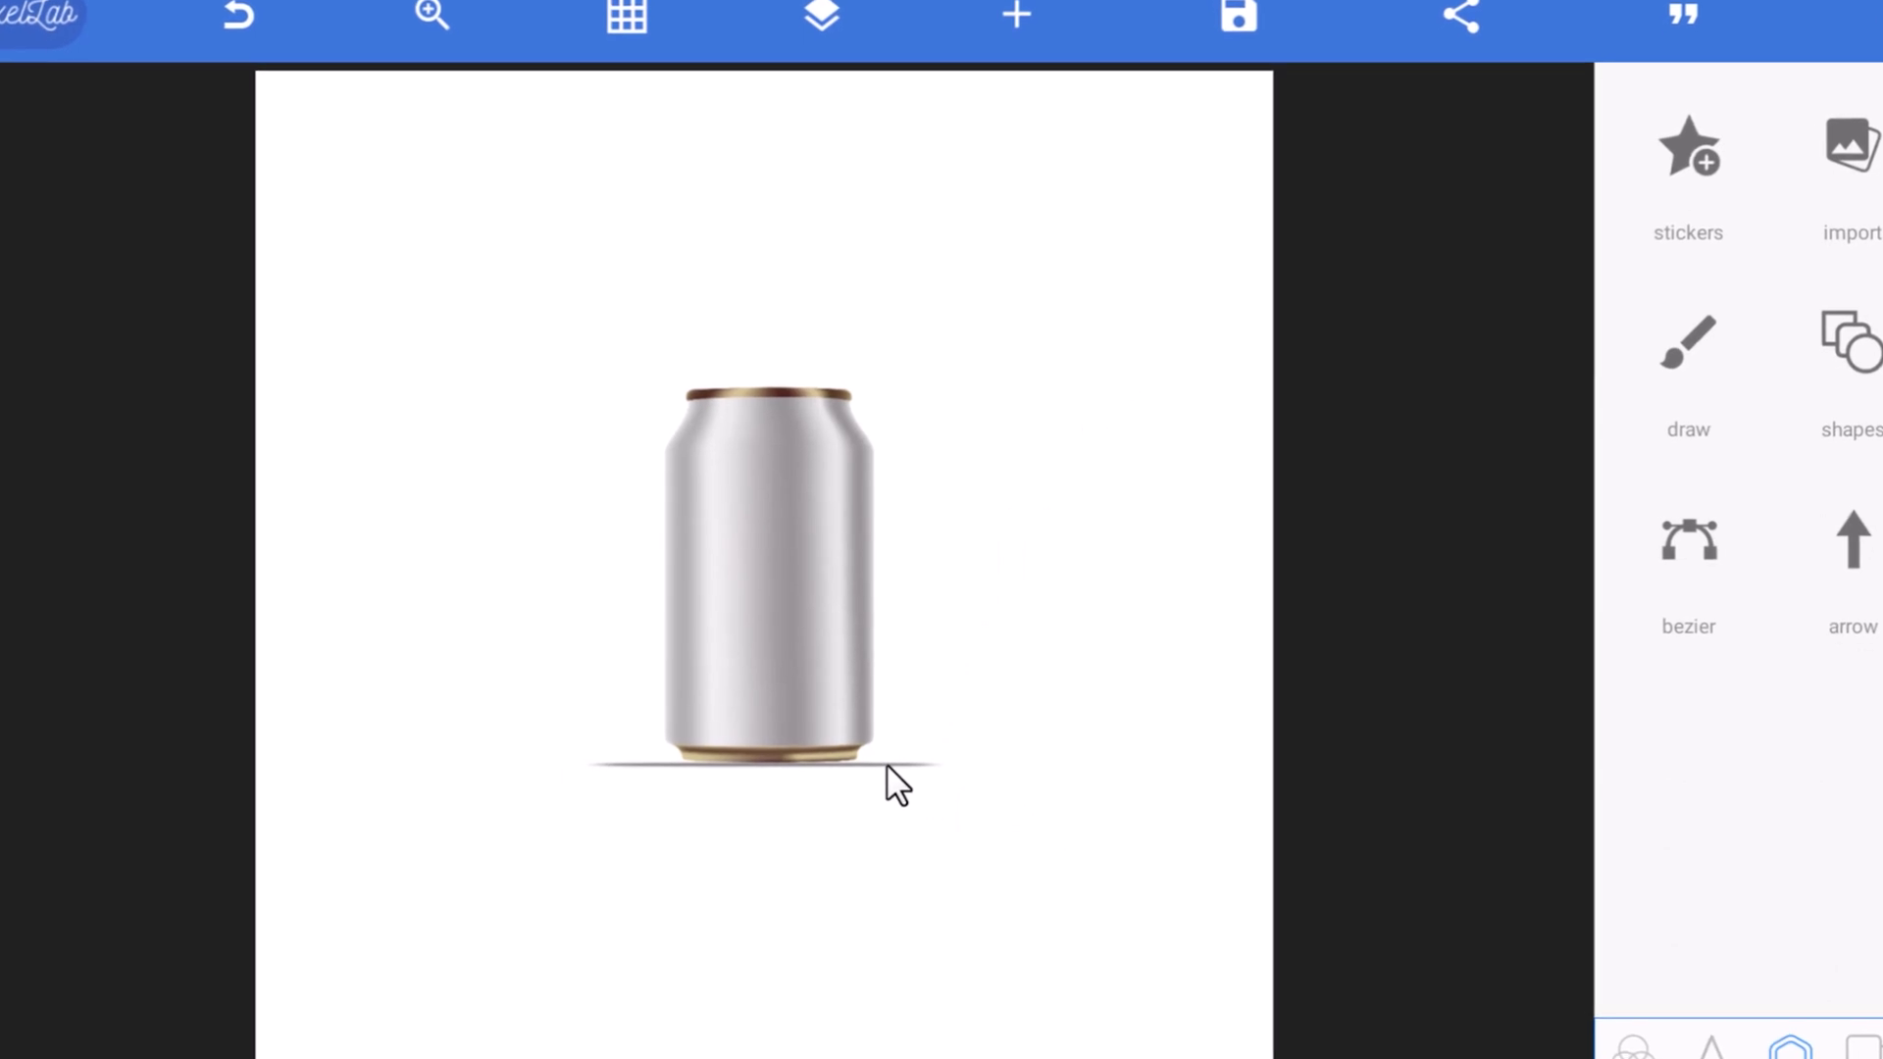
# Step: Reposition the thin shadow so it sits tightly against the can's base, and deselect it
pyautogui.click(890, 768)
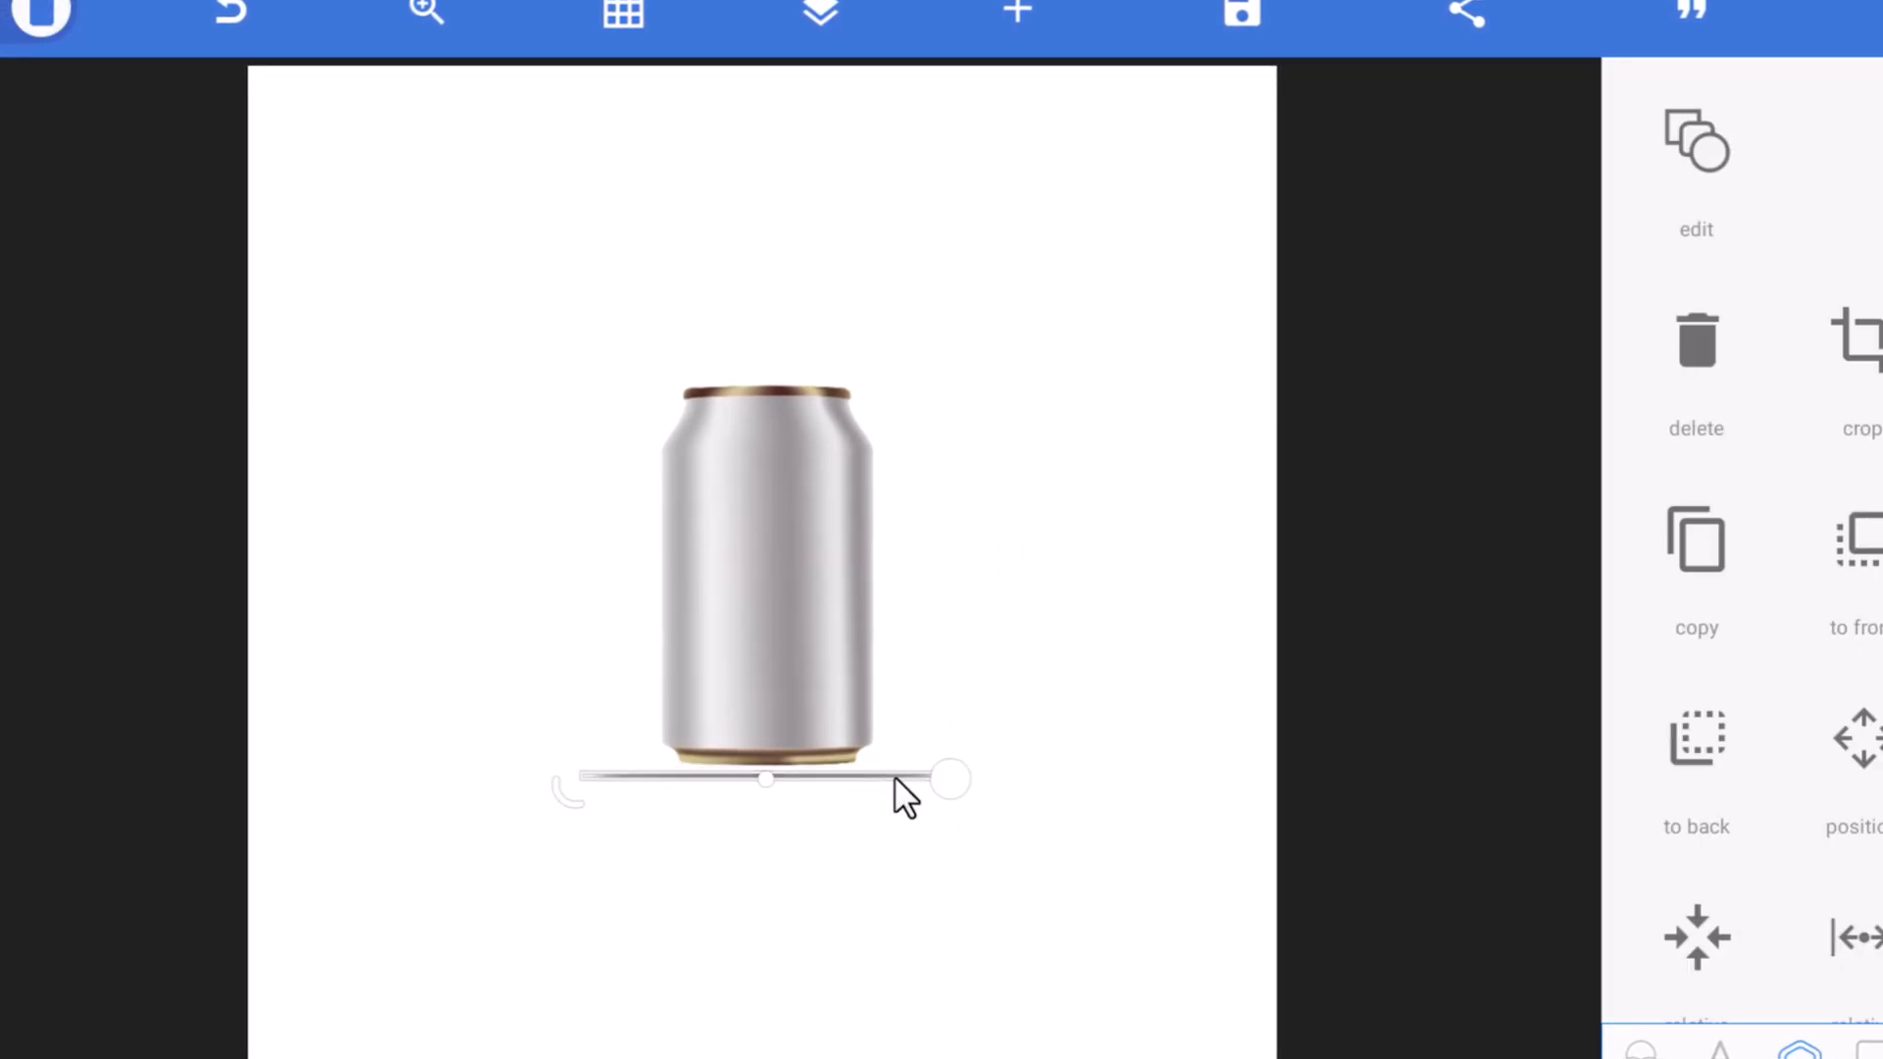
pyautogui.moveTo(888, 767); pyautogui.dragTo(893, 763)
pyautogui.click(971, 651)
pyautogui.click(1146, 605)
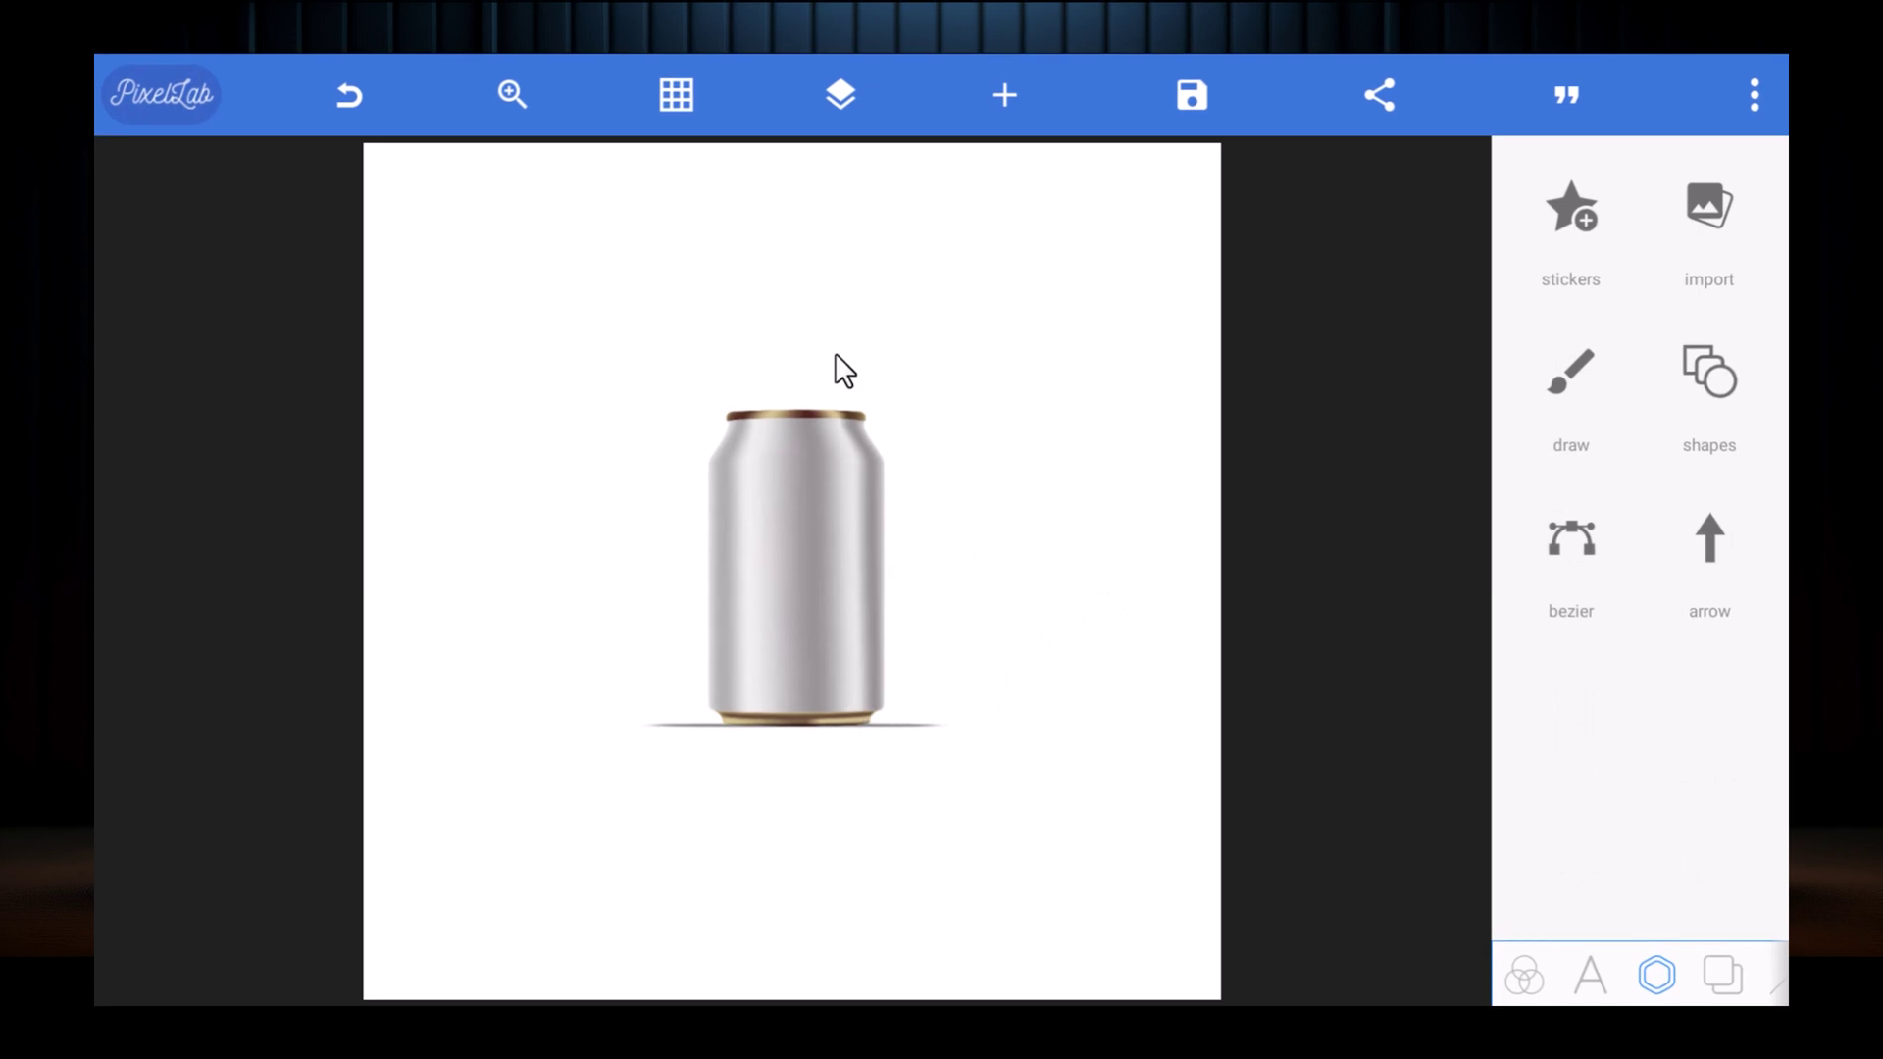
# Step: Compare the layer order by moving the shadow layer behind the can and back in front of it
pyautogui.click(838, 94)
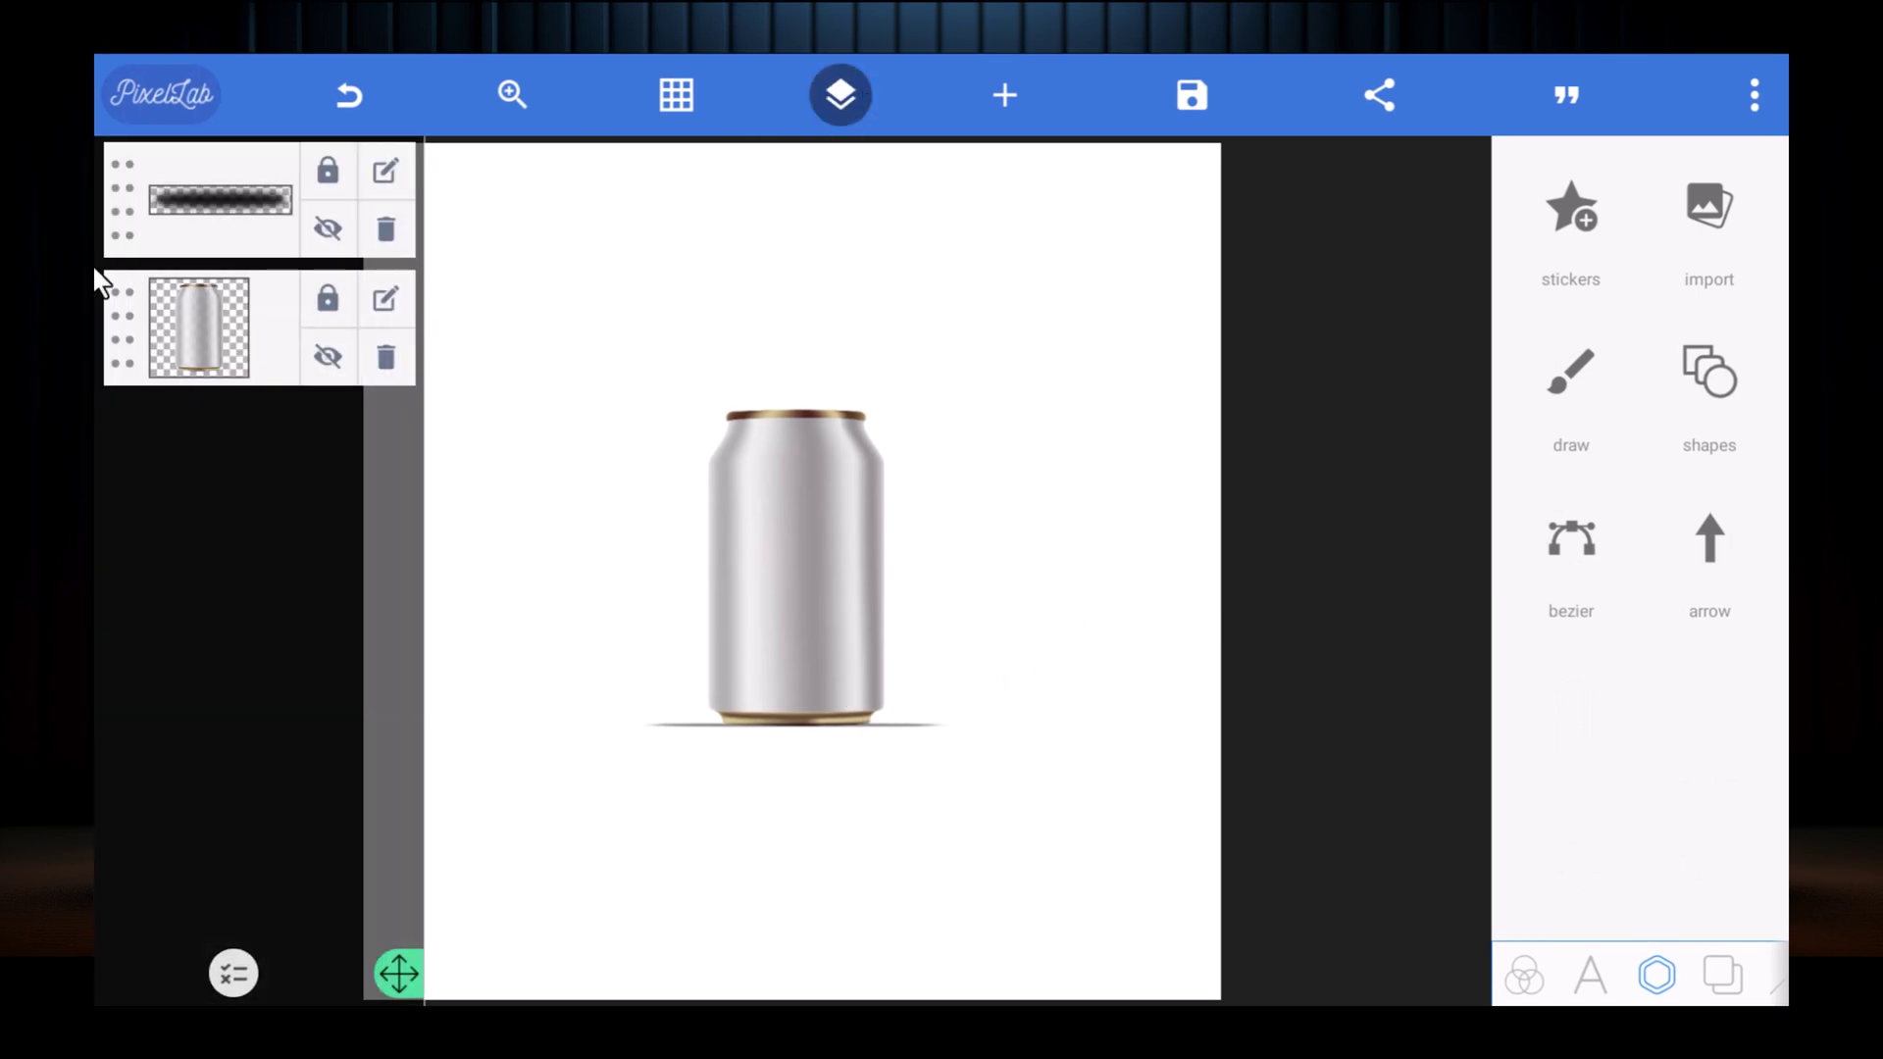
pyautogui.moveTo(121, 180); pyautogui.dragTo(152, 409)
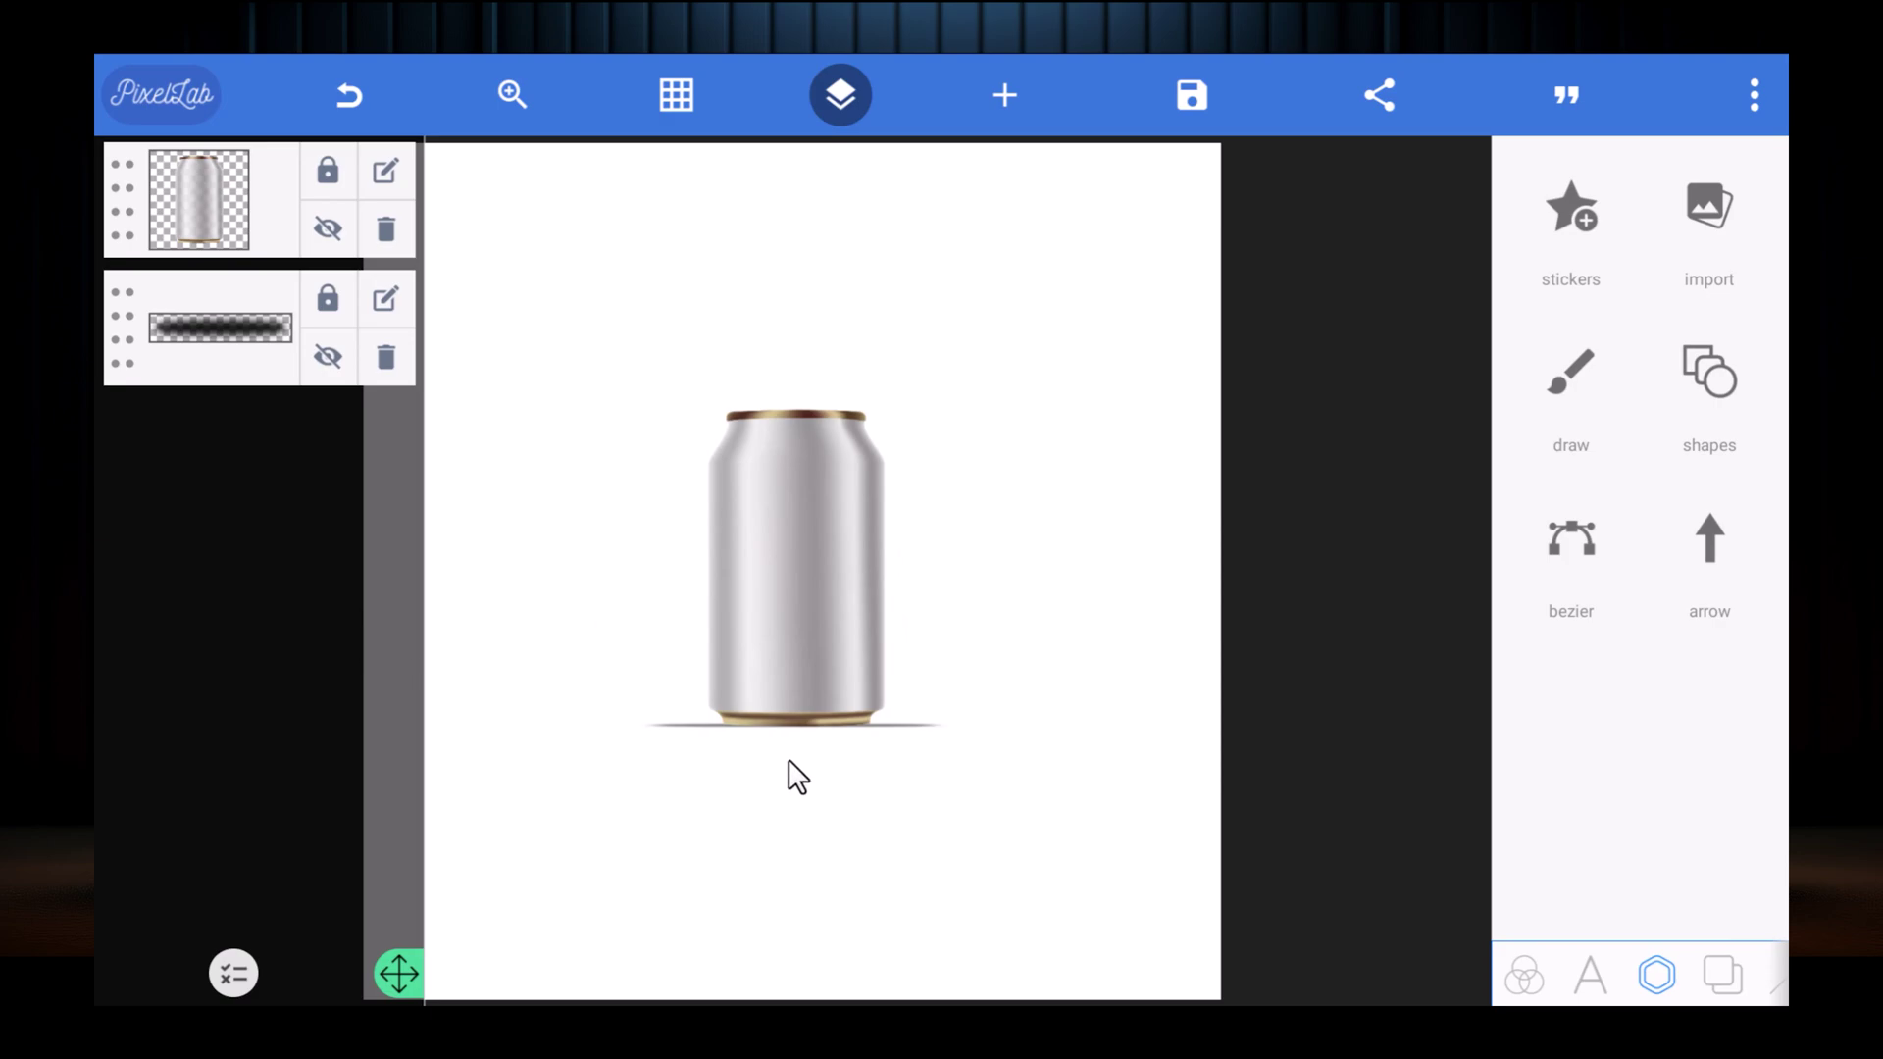
pyautogui.moveTo(108, 323); pyautogui.dragTo(121, 176)
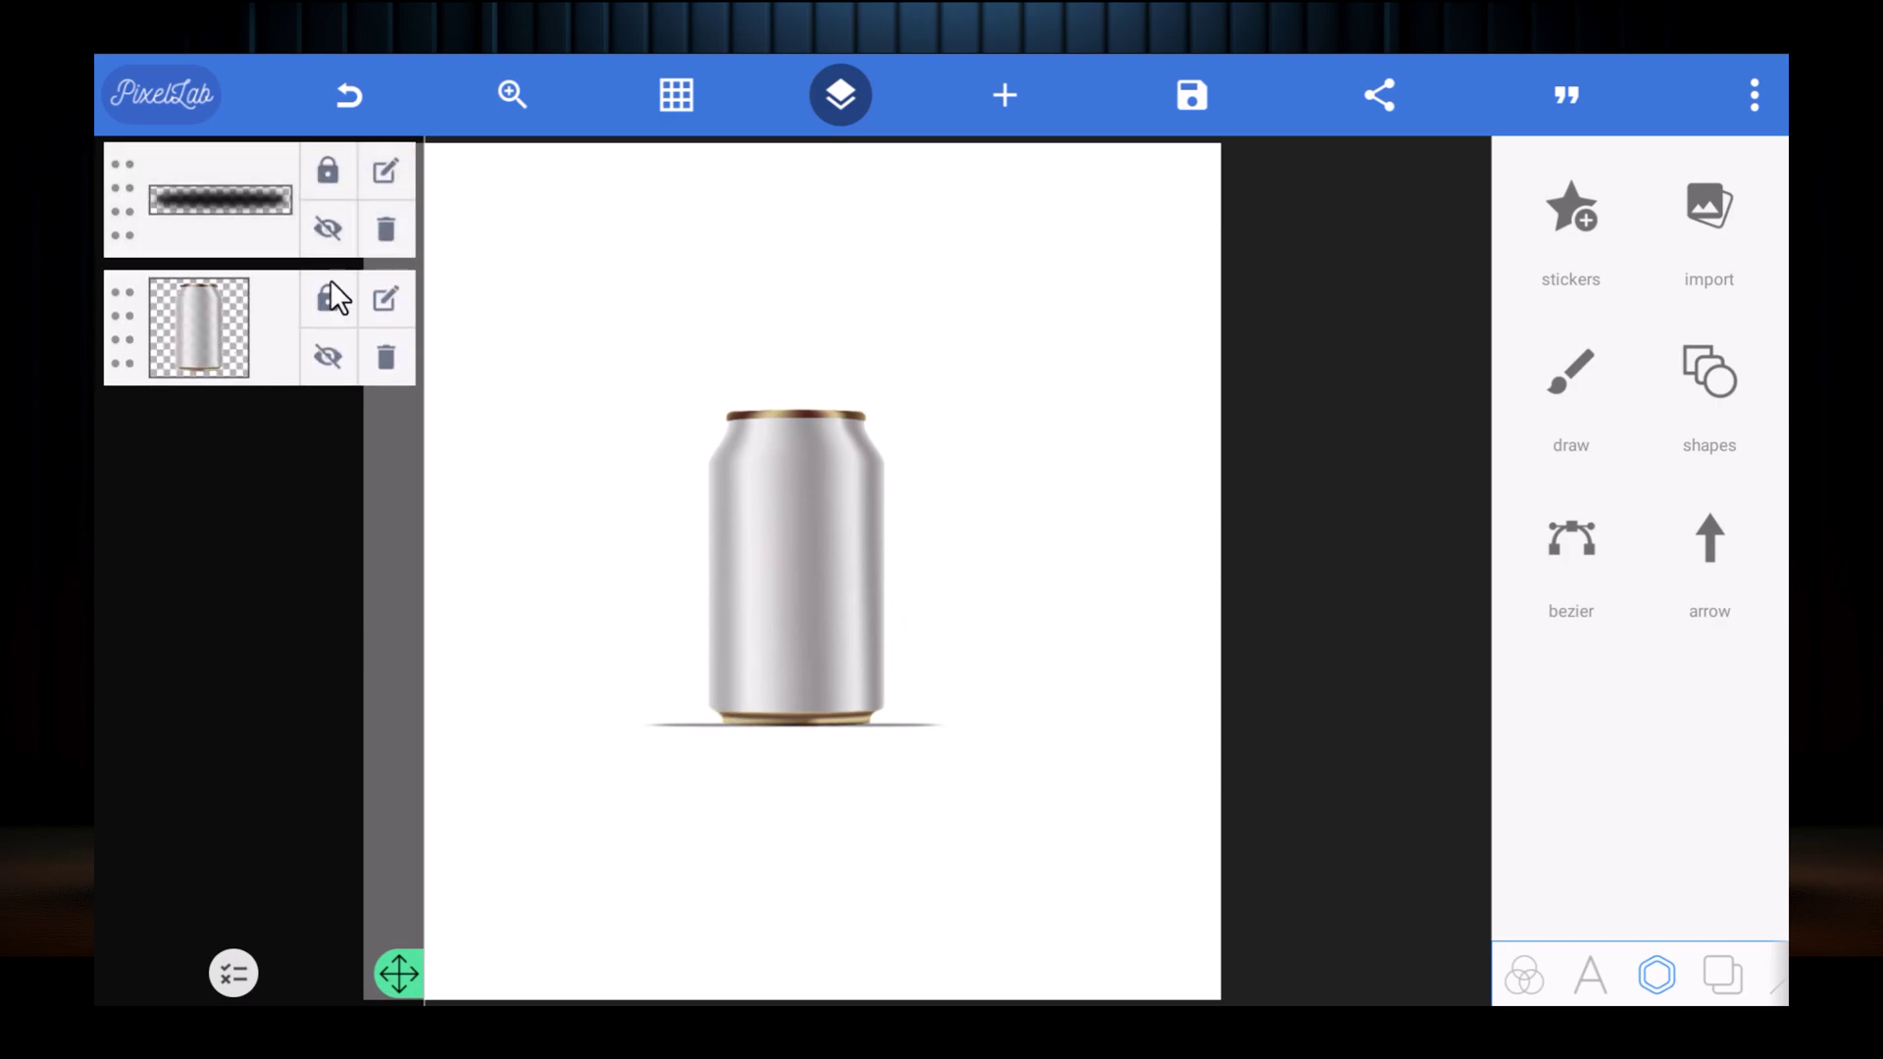
pyautogui.moveTo(124, 175); pyautogui.dragTo(144, 431)
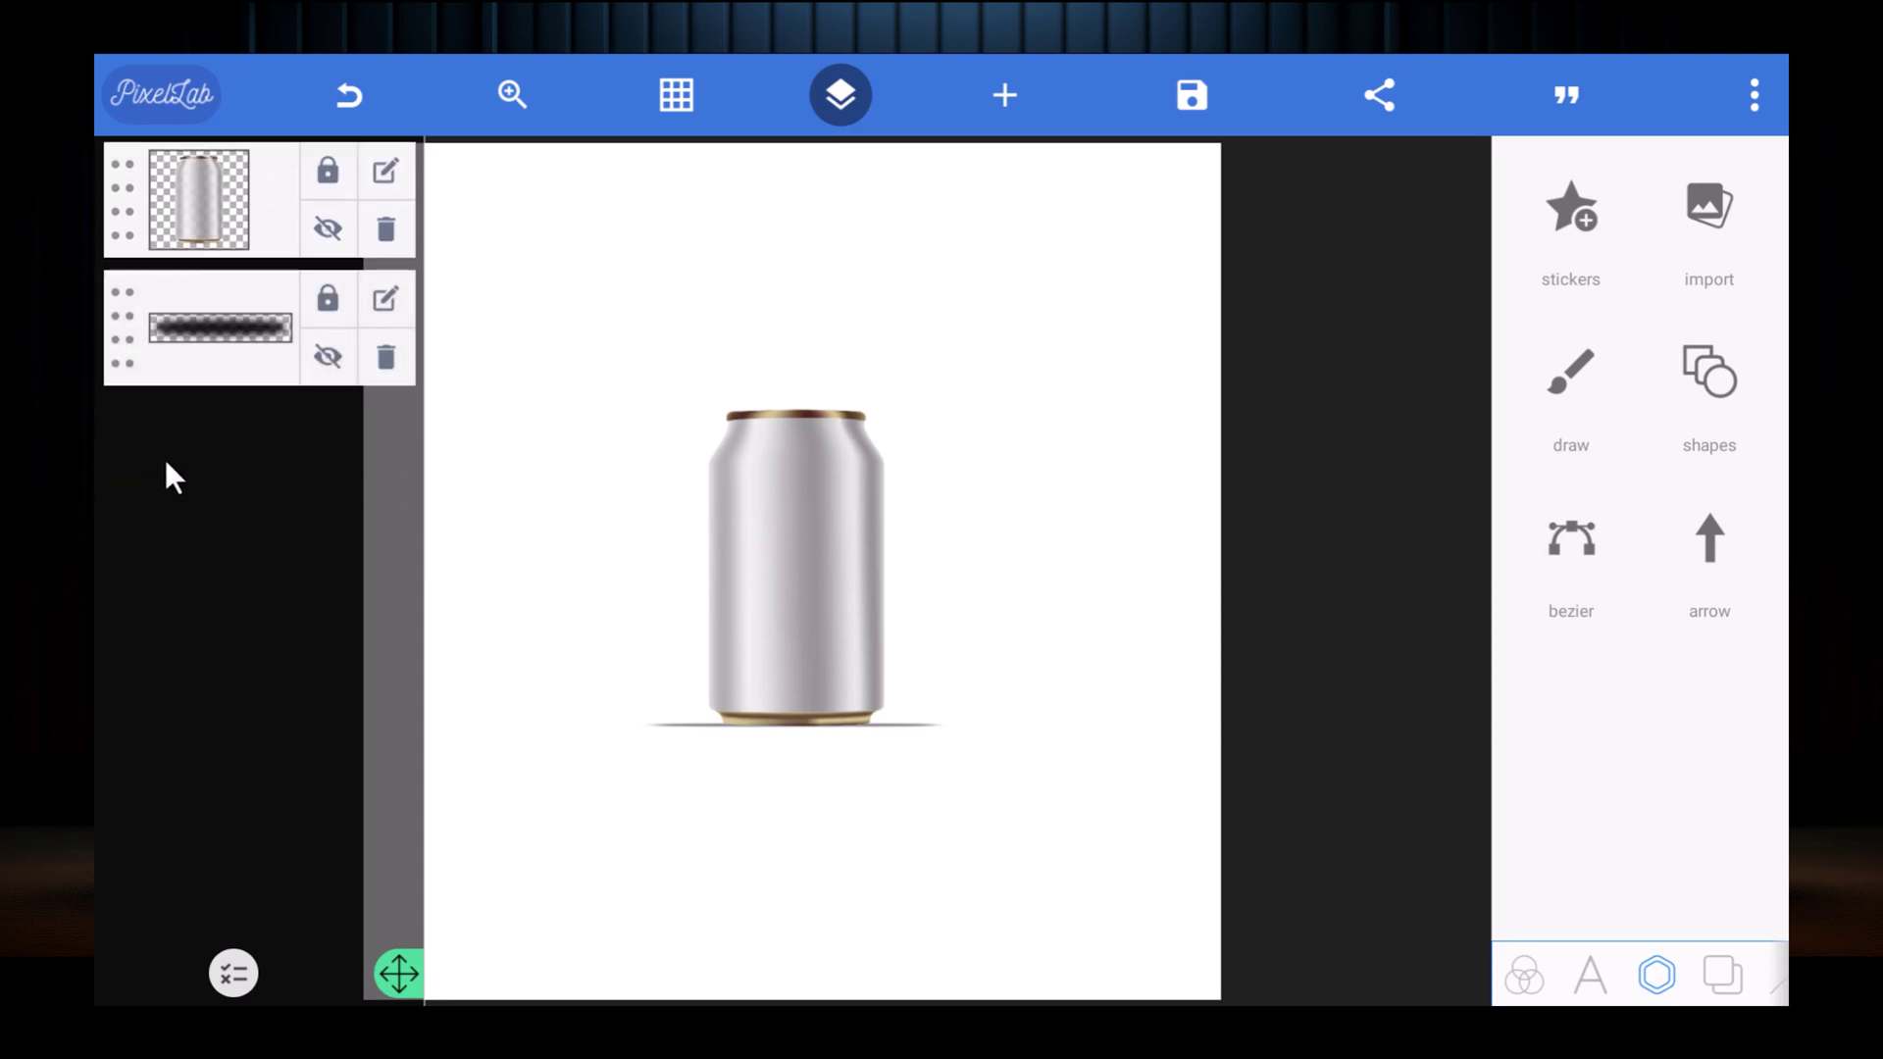
pyautogui.moveTo(138, 332); pyautogui.dragTo(144, 196)
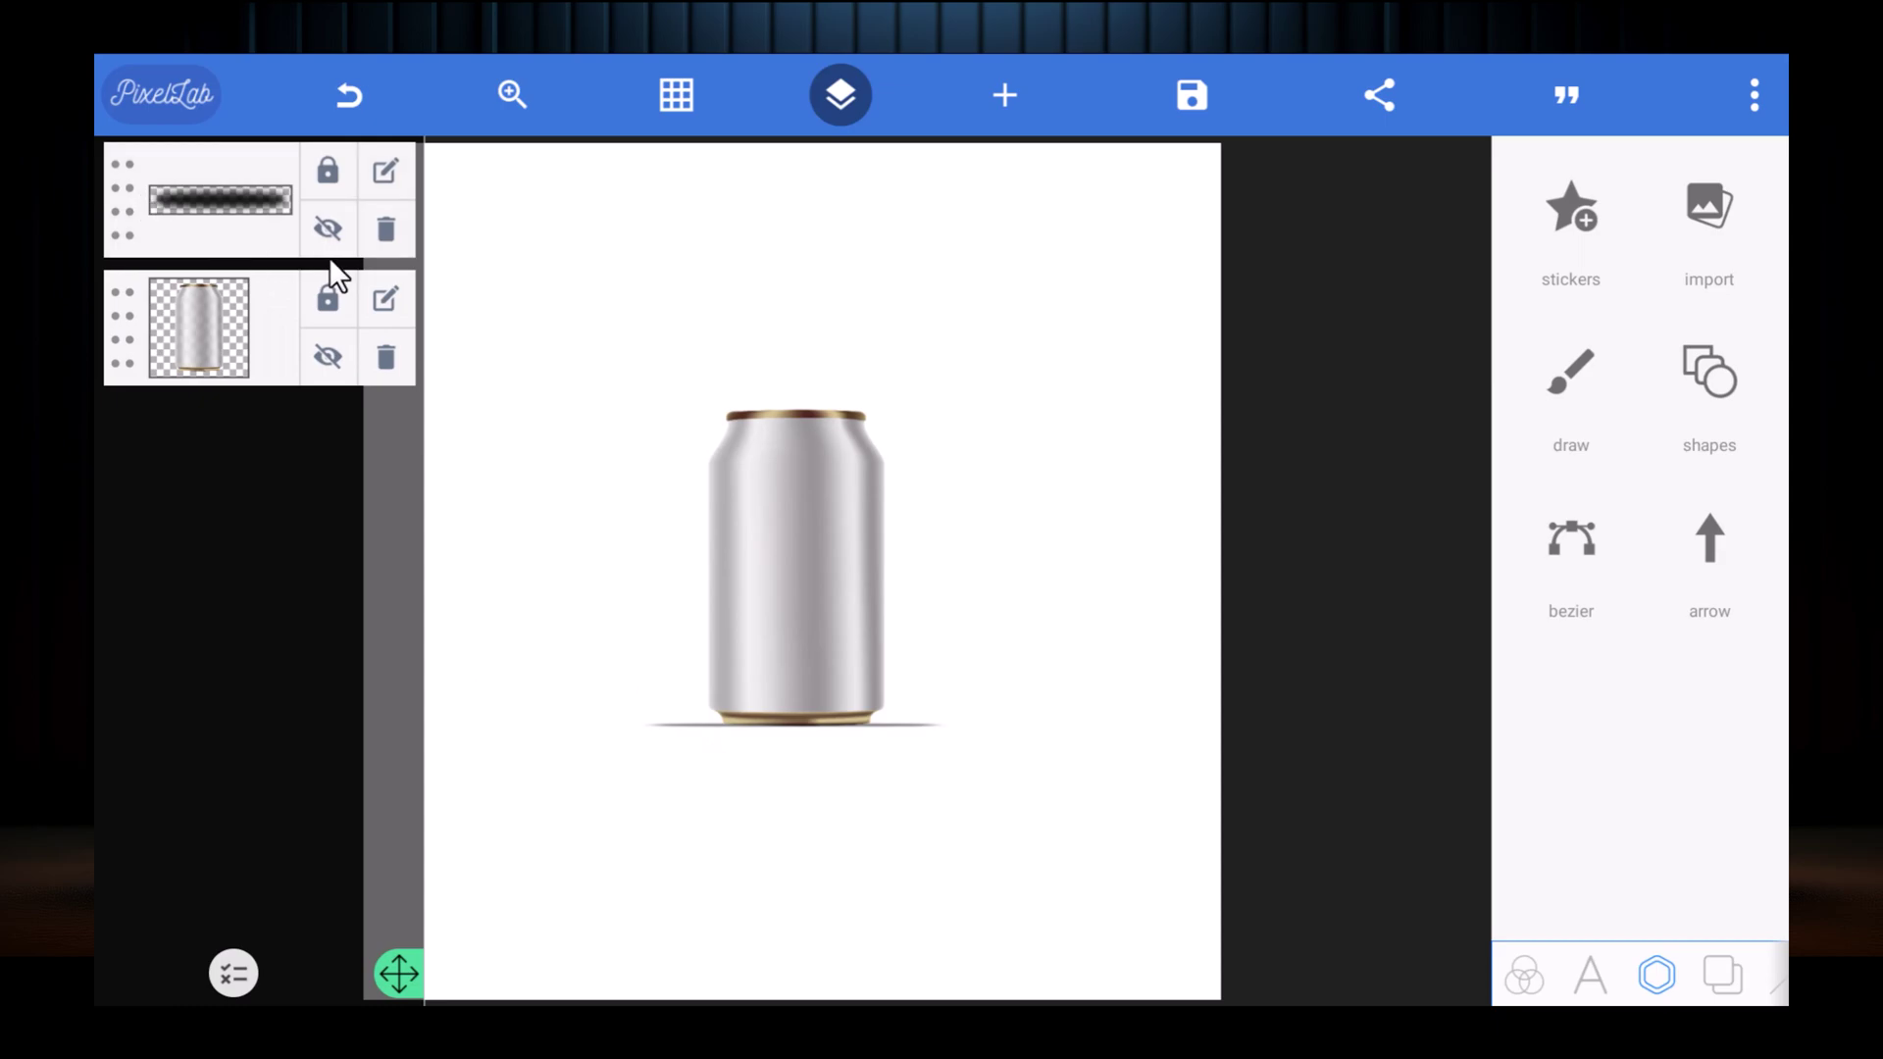
pyautogui.click(842, 94)
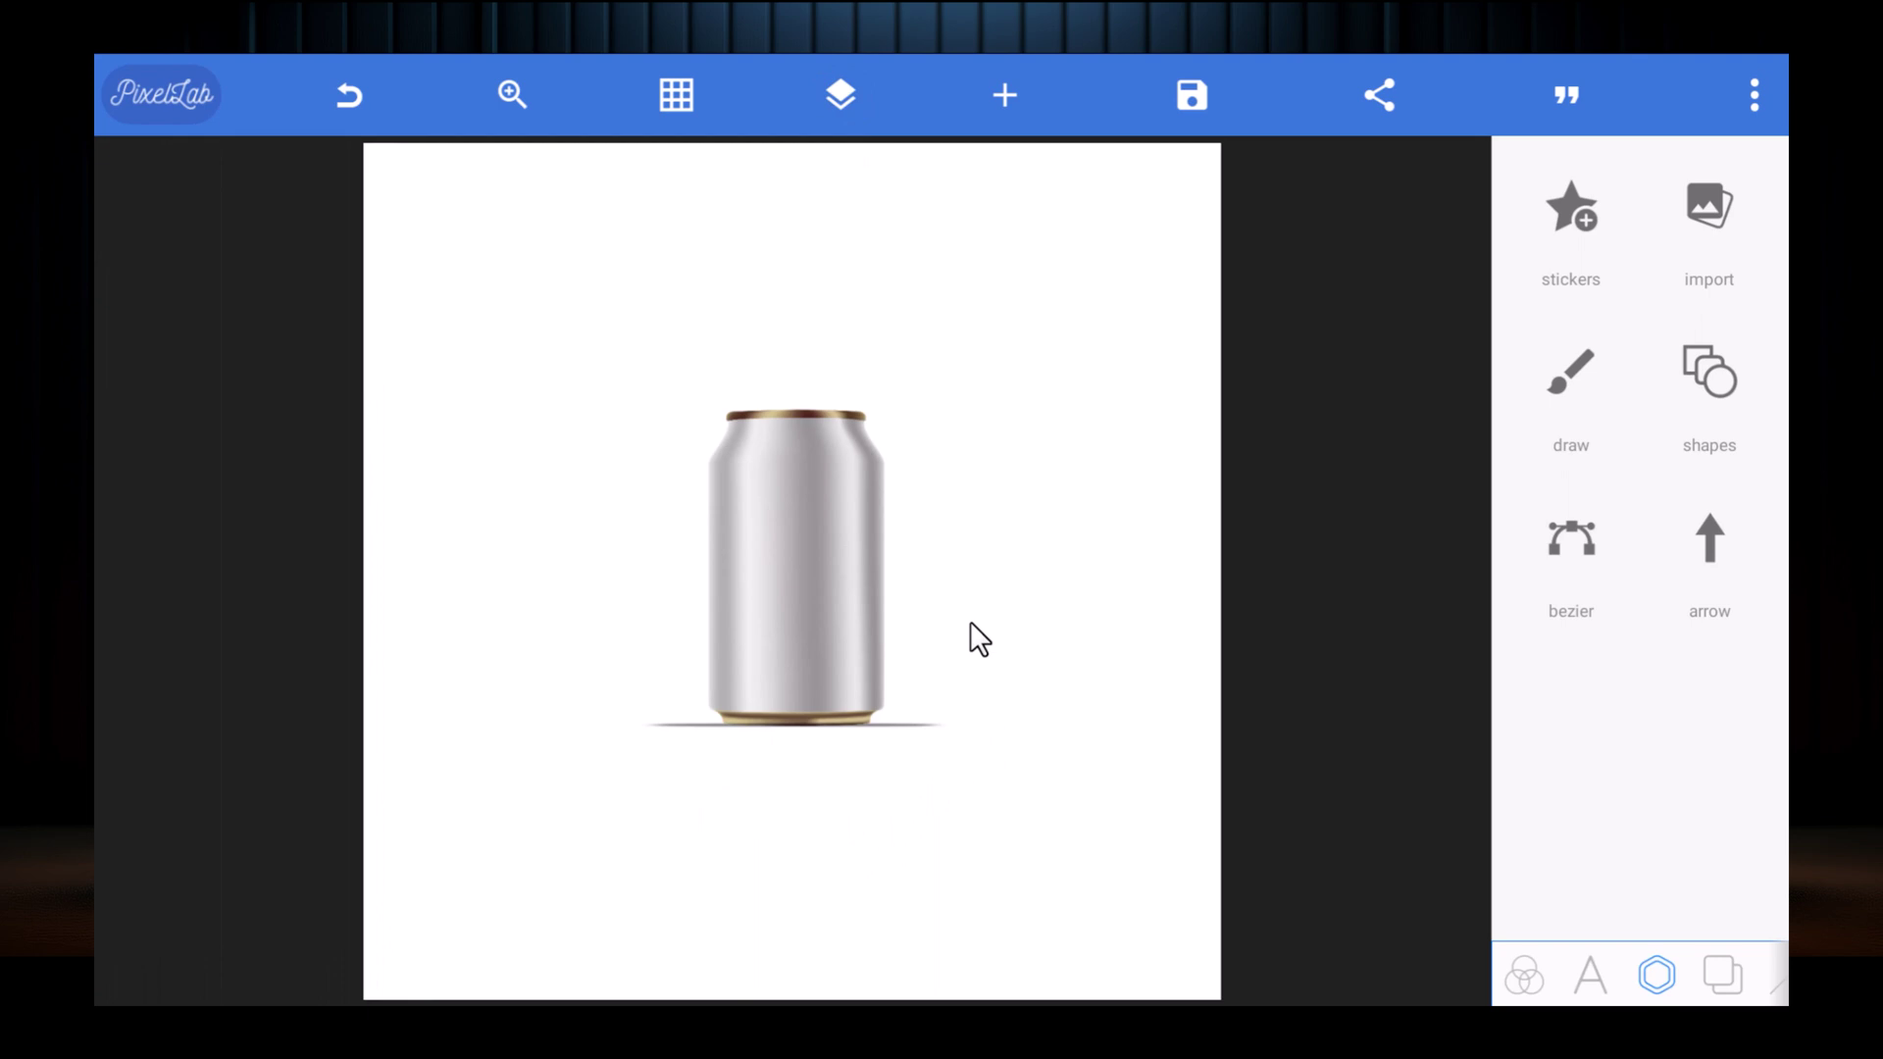
# Step: Hide and show the shadow layer again to compare the can with and without its shadow
pyautogui.click(830, 104)
pyautogui.click(327, 229)
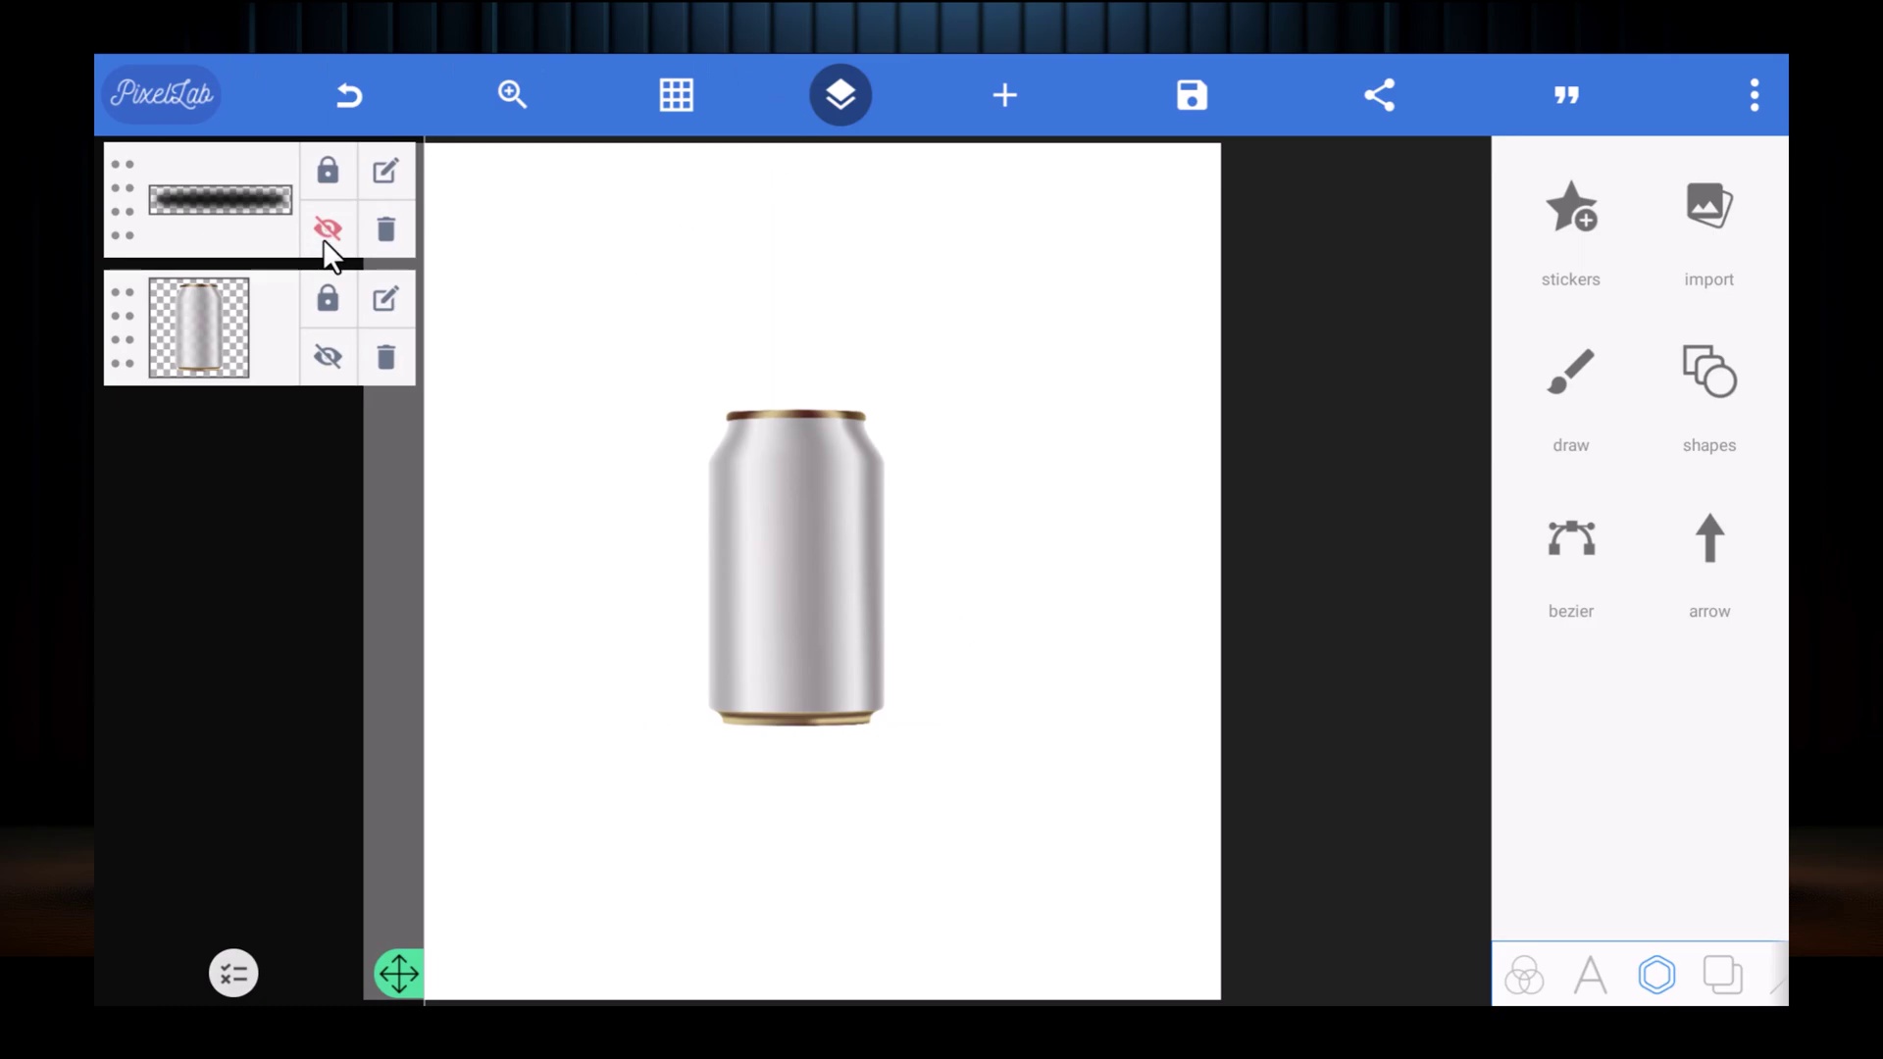
pyautogui.click(324, 239)
pyautogui.click(841, 98)
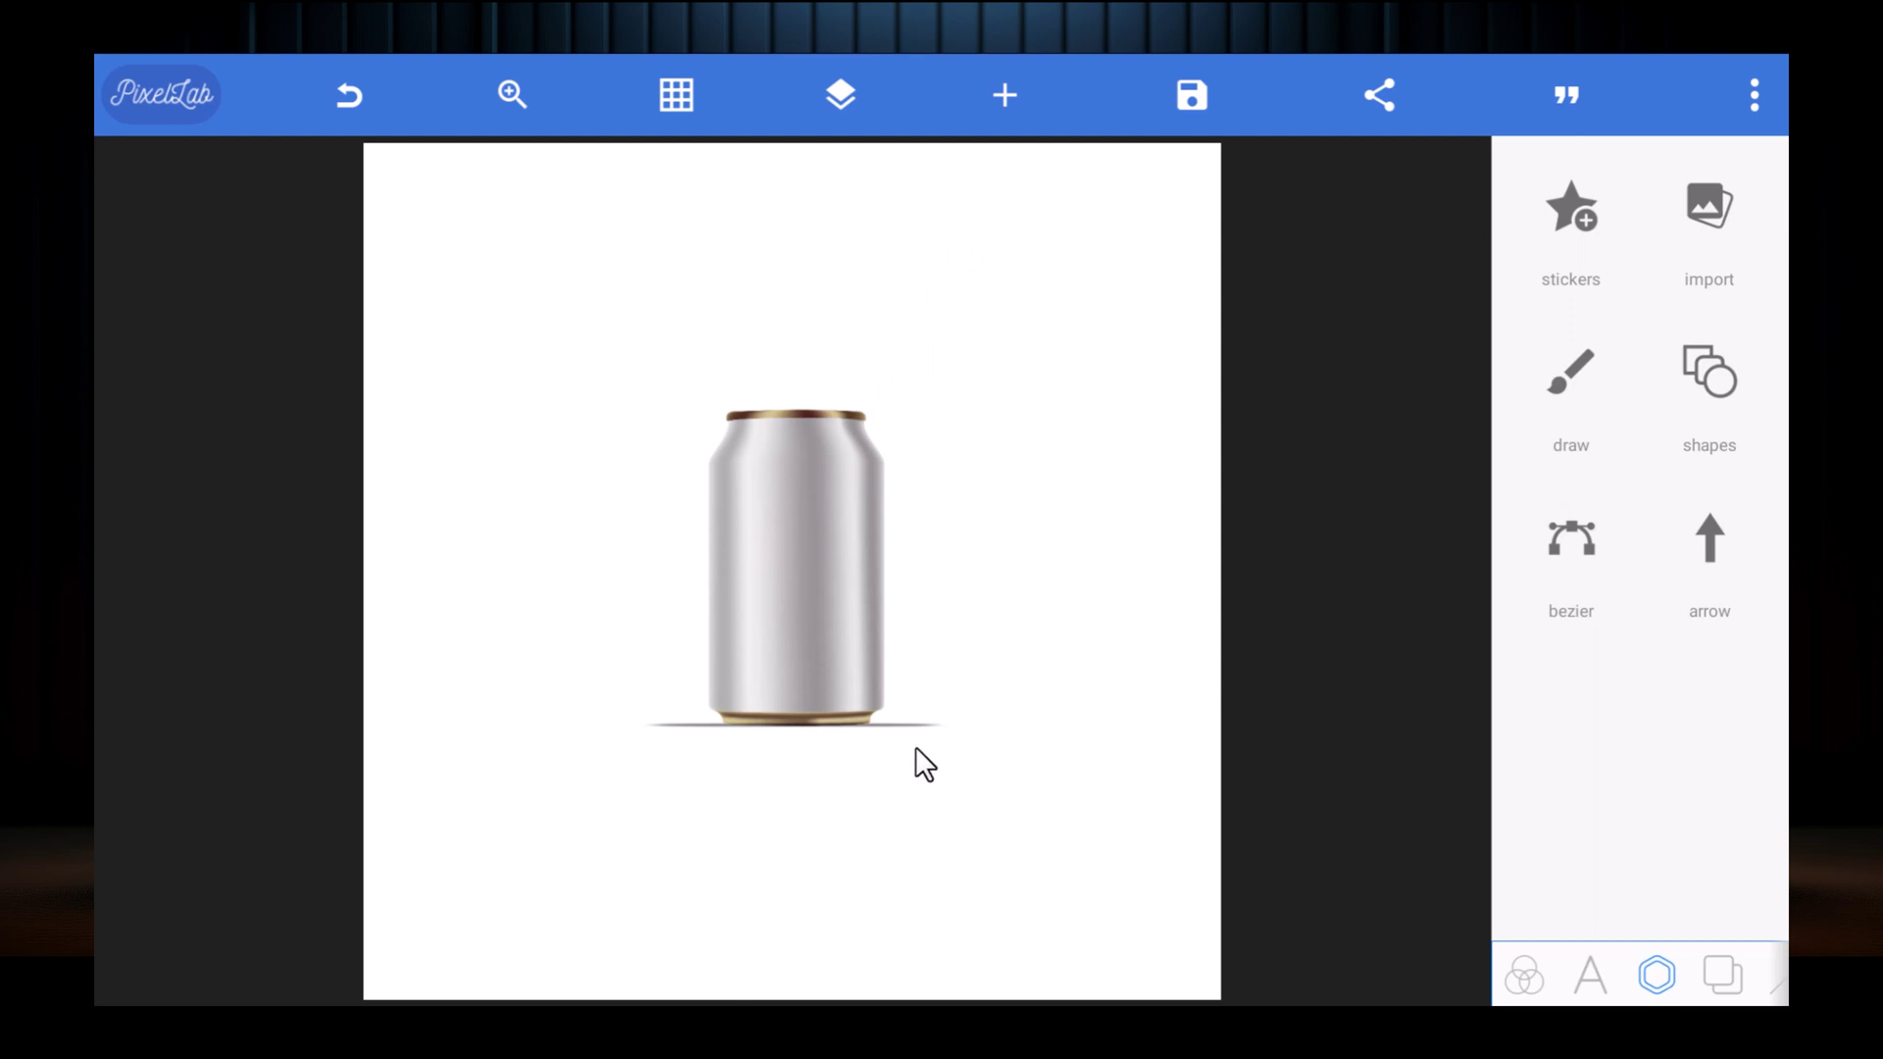
# Step: Undo the shadow's flattening and opacity changes back to the dark blurred ellipse, and stretch that ellipse slightly taller
pyautogui.click(356, 102)
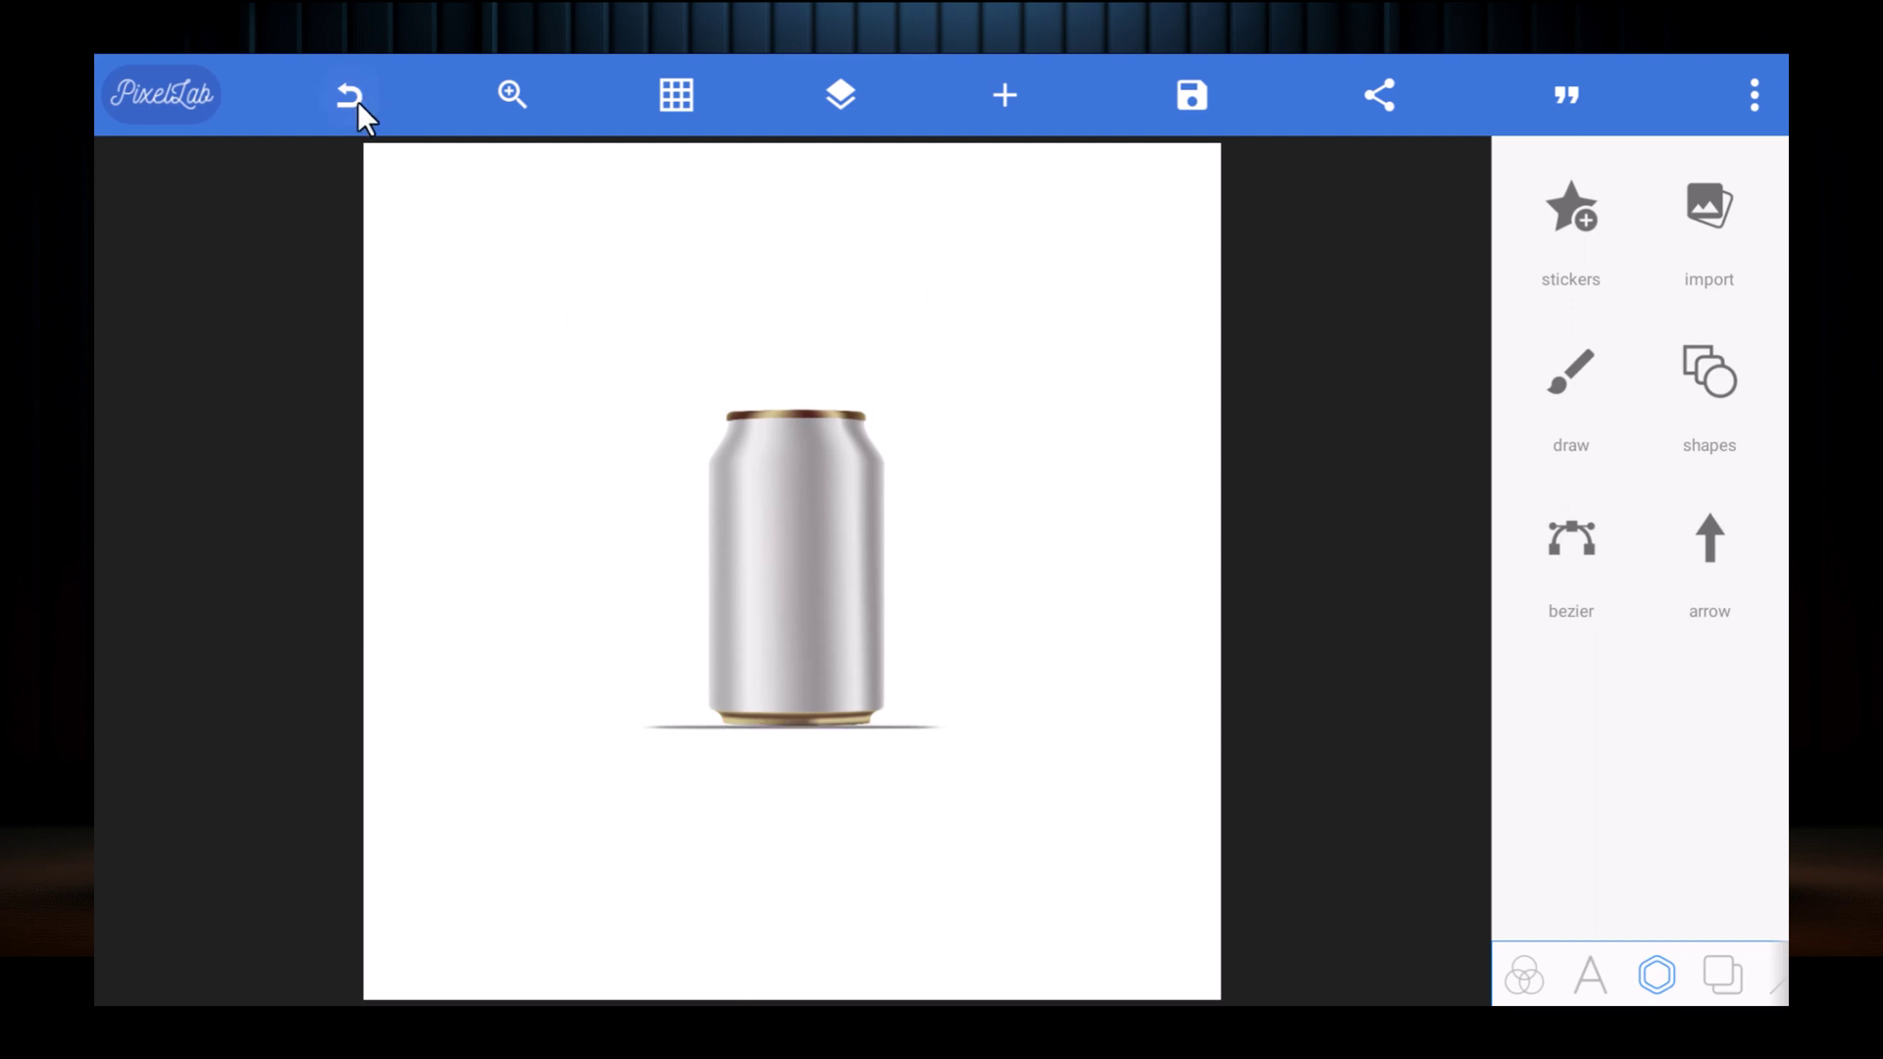
pyautogui.click(356, 102)
pyautogui.click(356, 102)
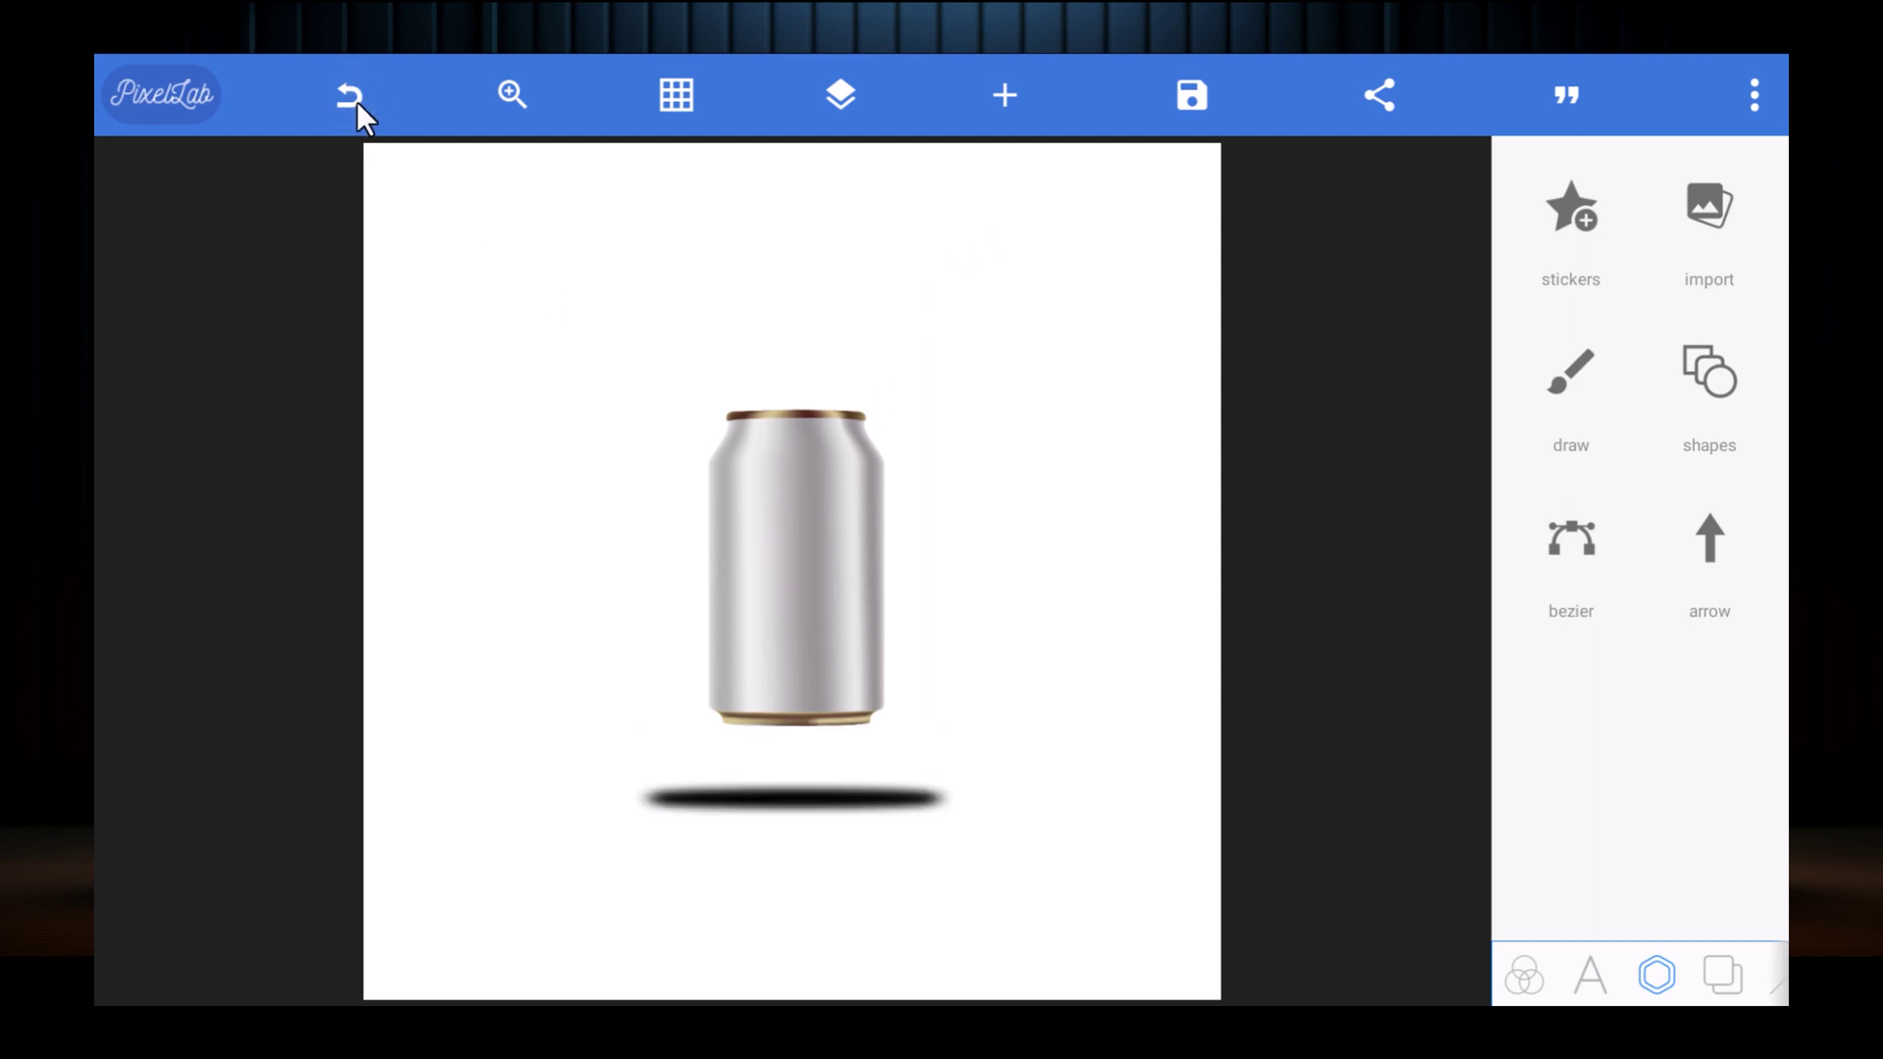
pyautogui.click(803, 824)
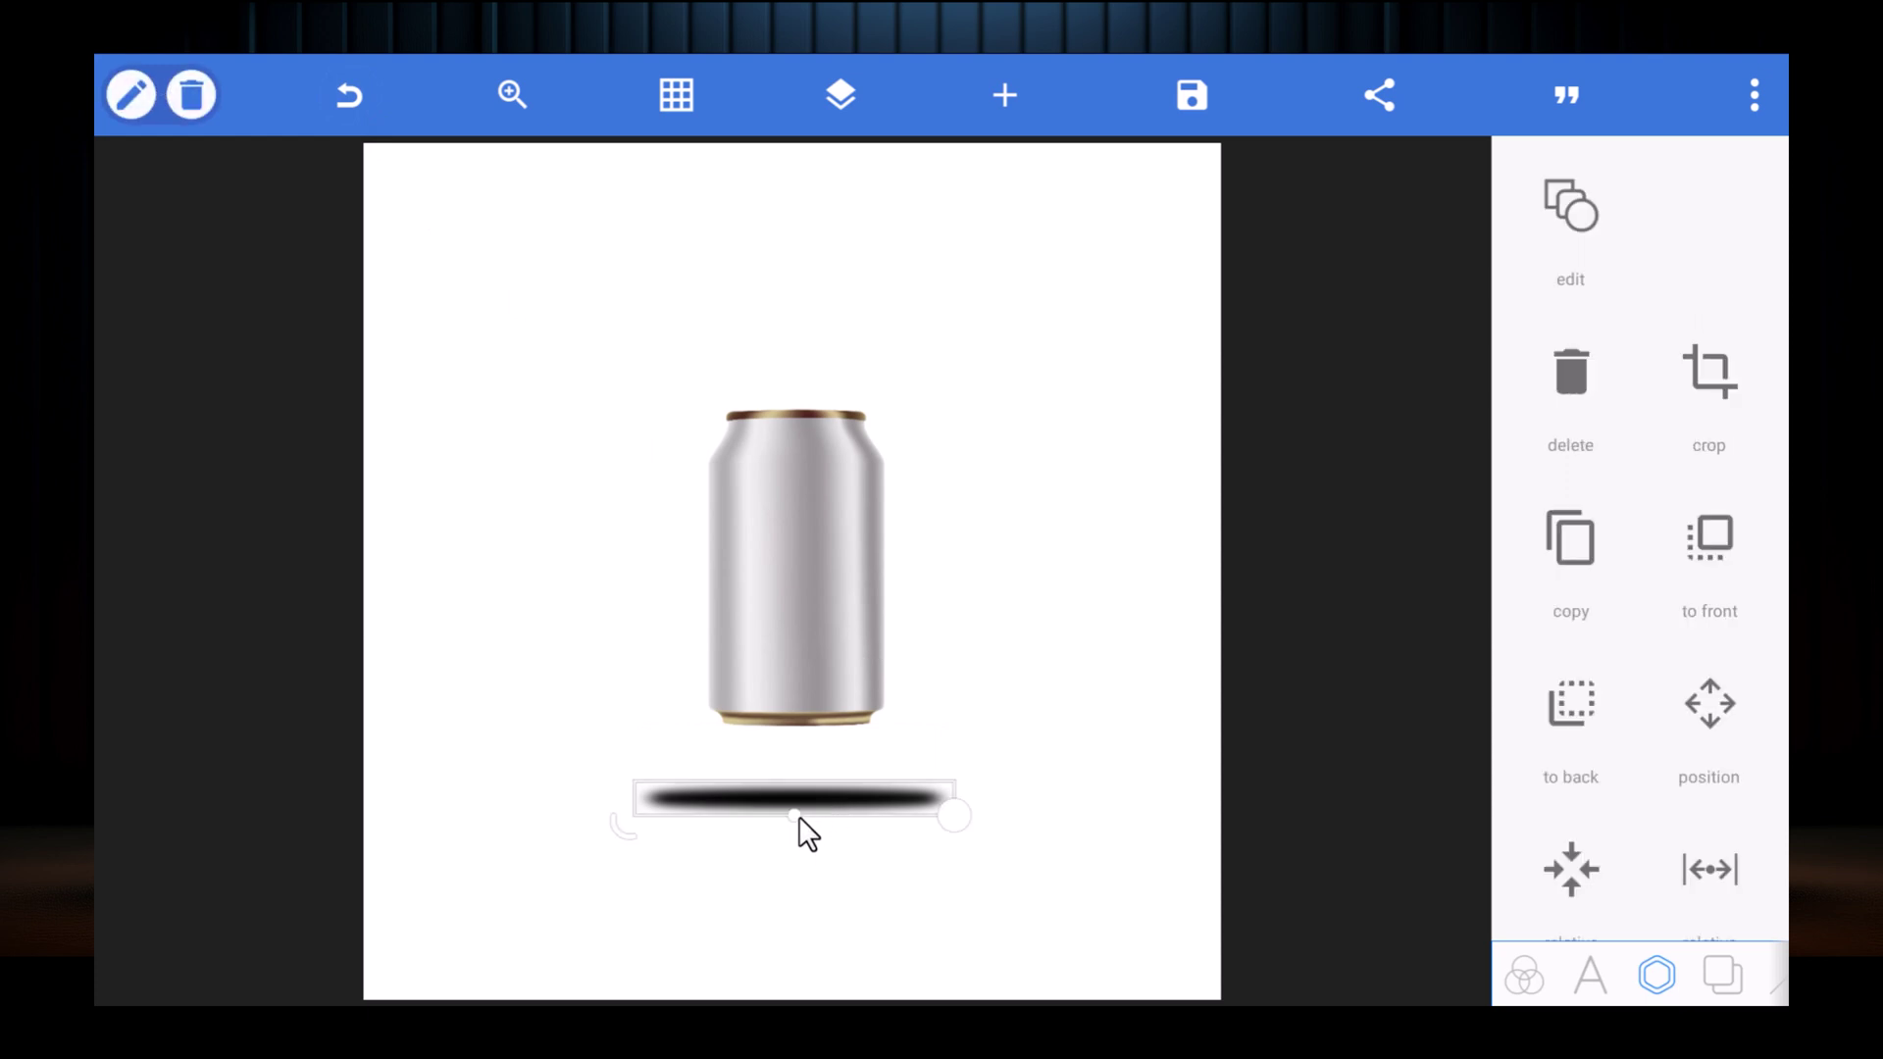
pyautogui.moveTo(789, 840); pyautogui.dragTo(783, 846)
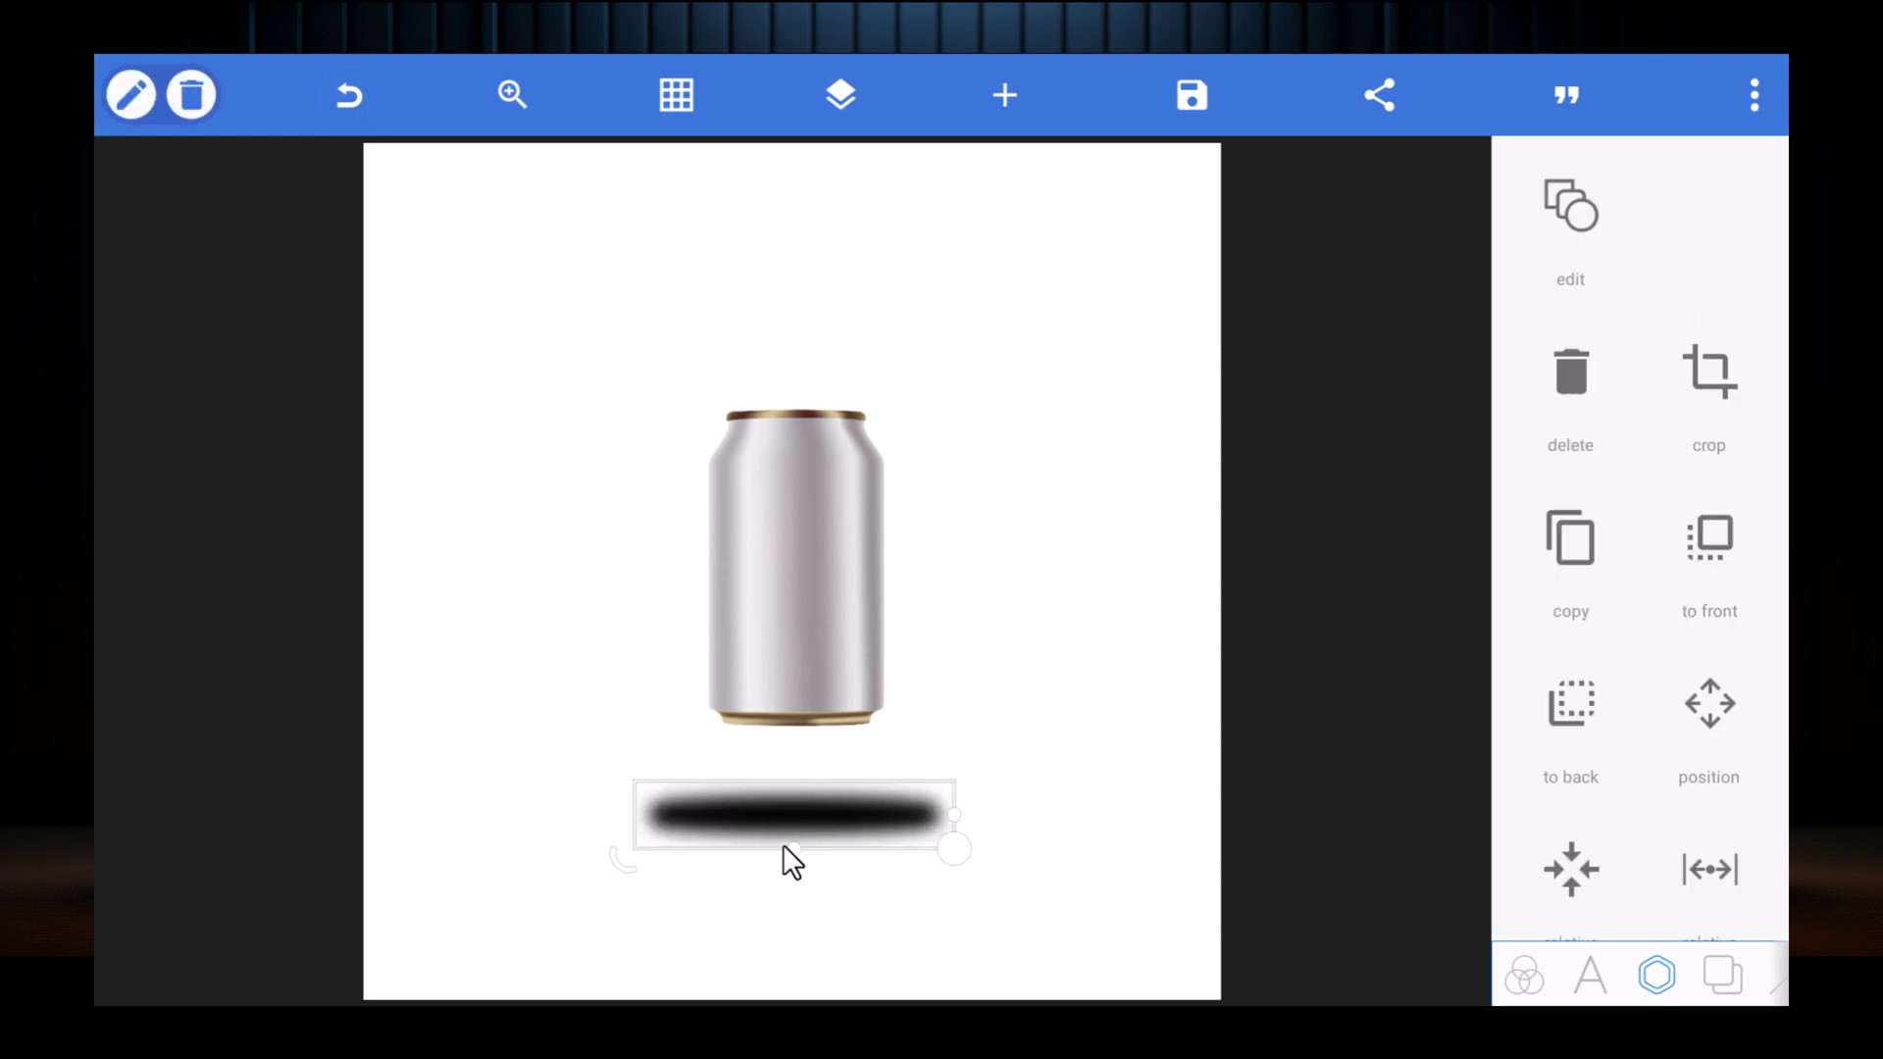
# Step: Hide the shadow layer so that only the can shows on the canvas
pyautogui.click(841, 95)
pyautogui.click(347, 235)
pyautogui.click(838, 96)
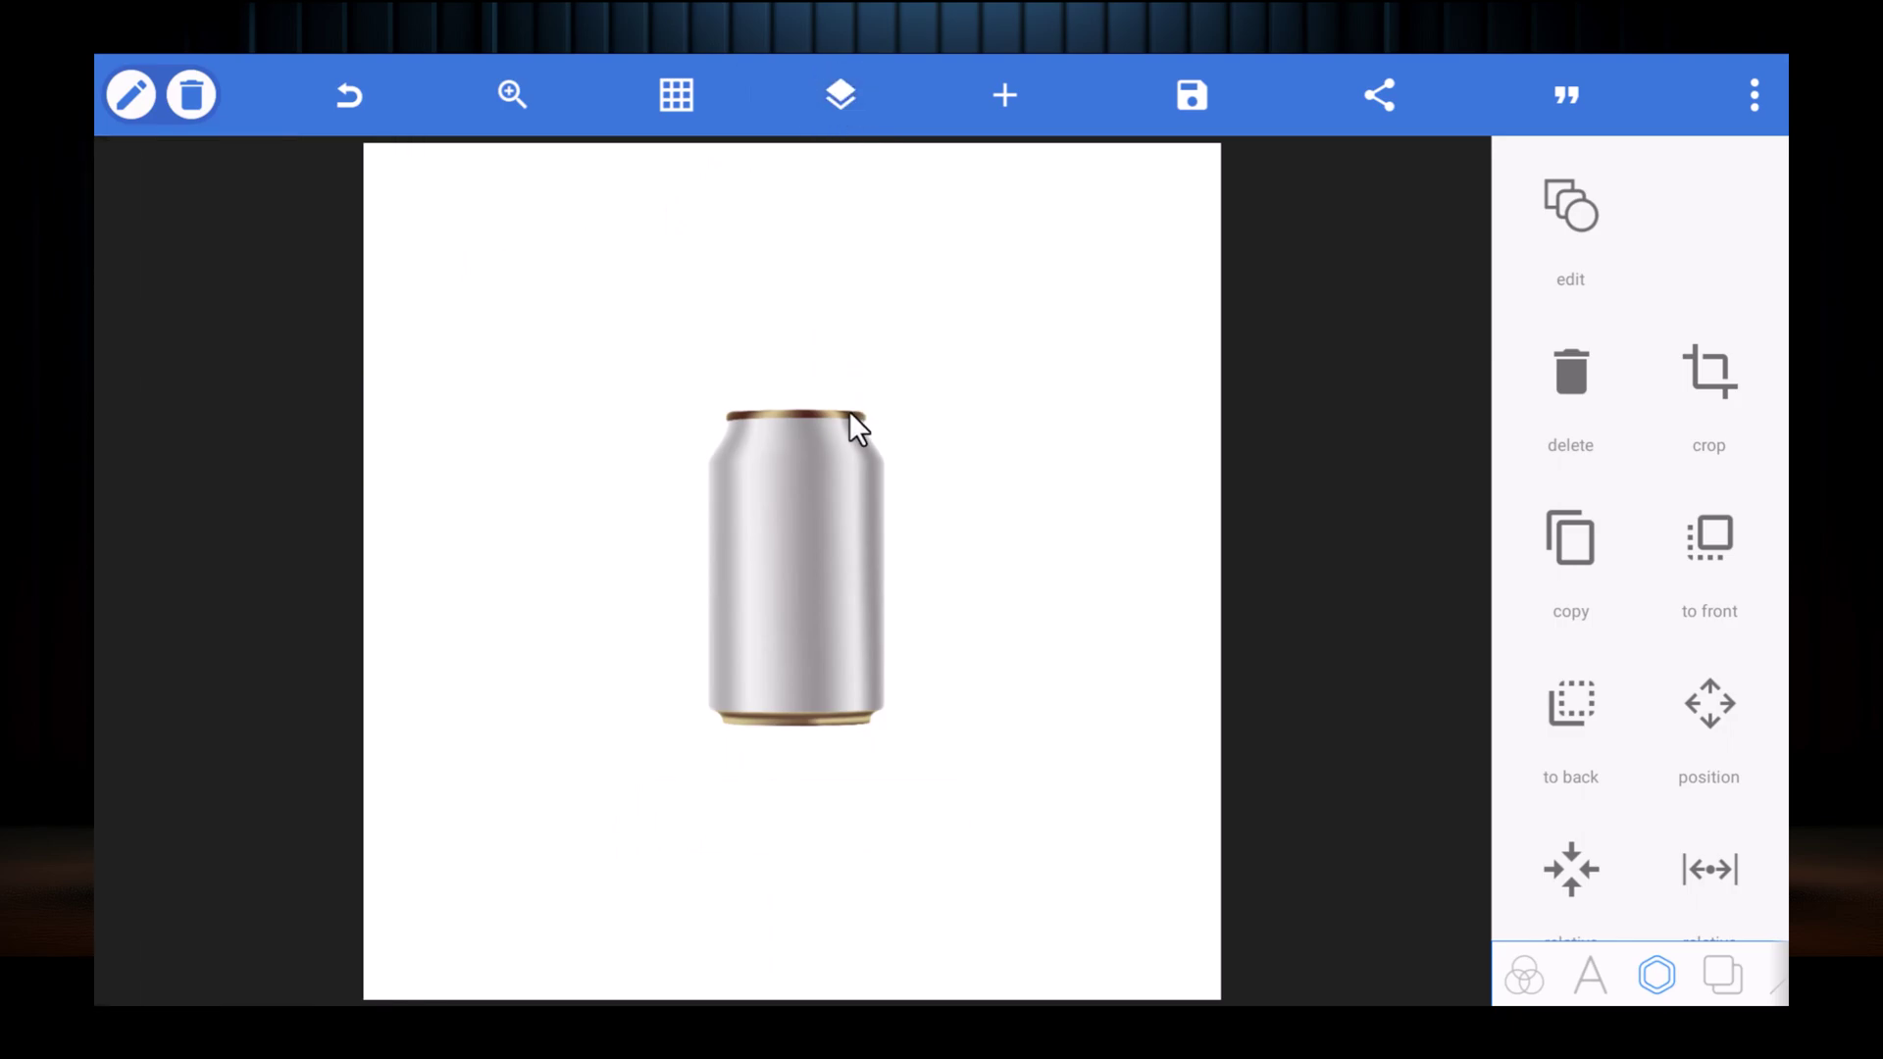
# Step: Rotate the can counter-clockwise so it leans to the left on its lower corner, and shift it slightly upward
pyautogui.click(833, 443)
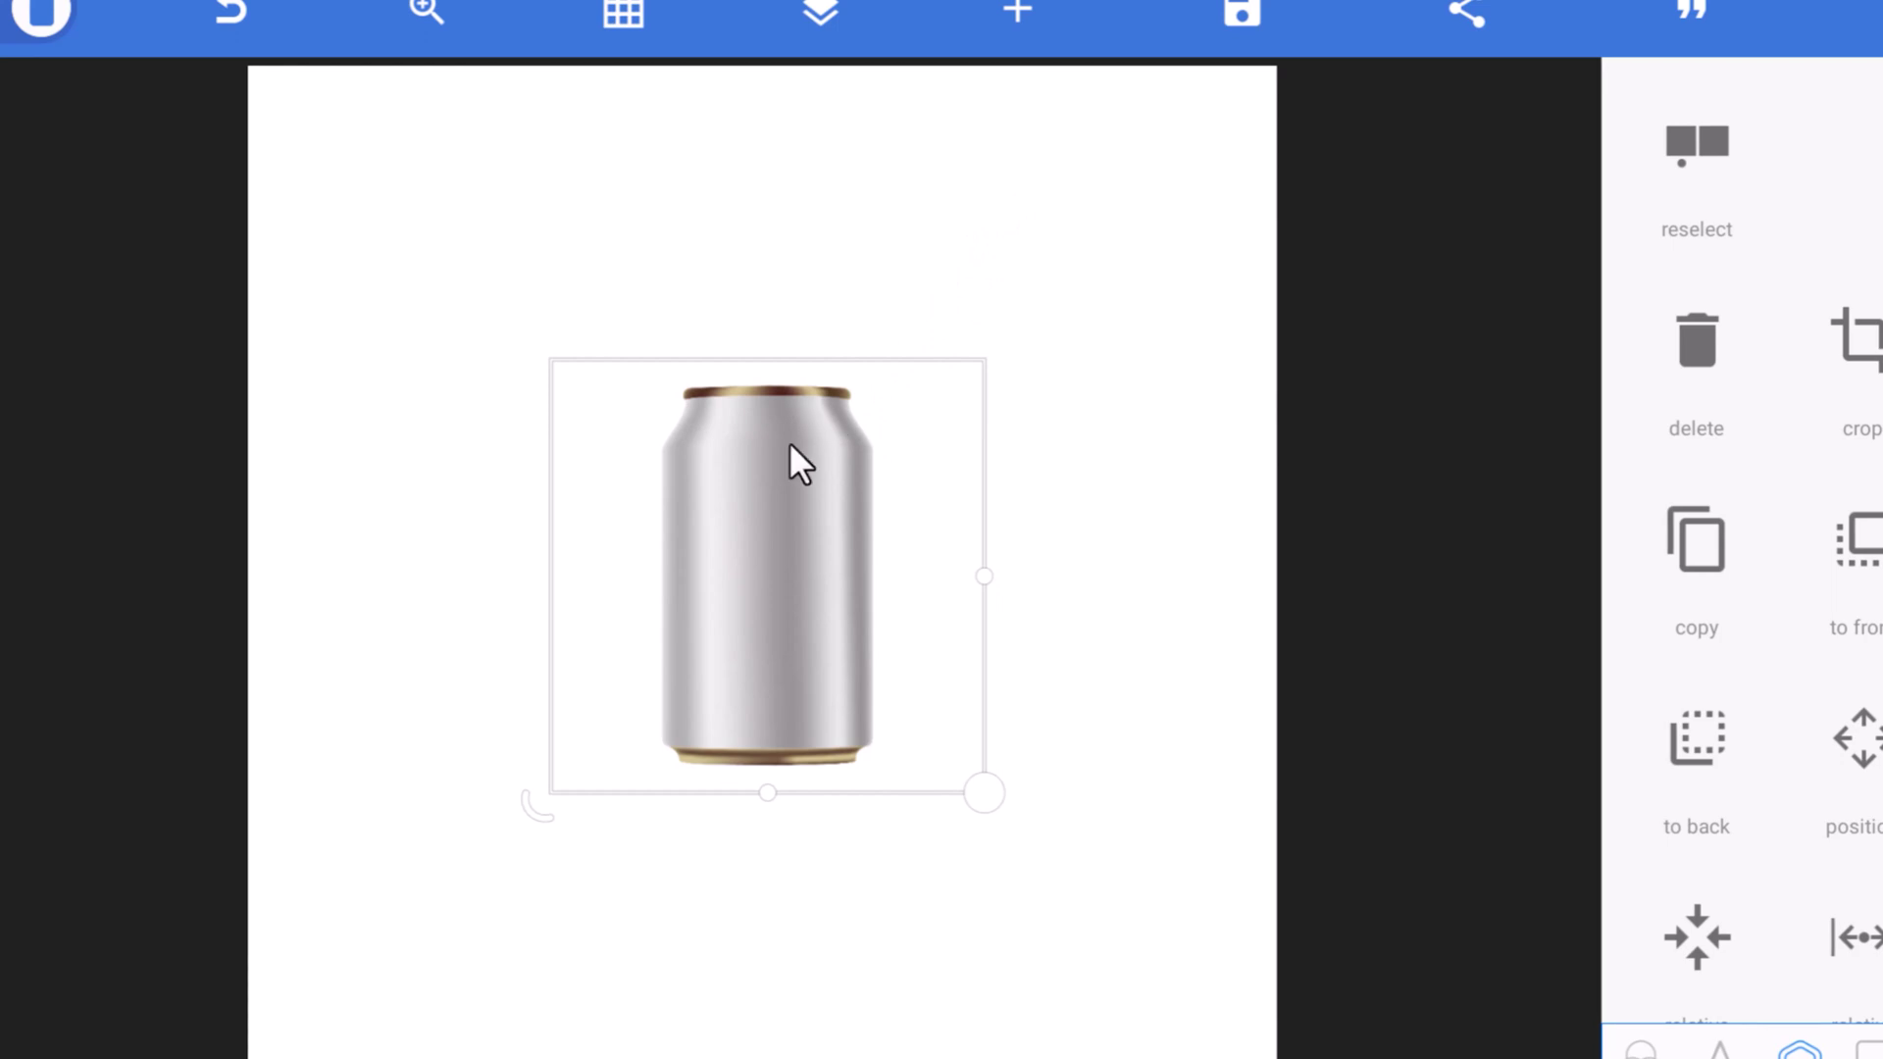
pyautogui.click(529, 817)
pyautogui.click(984, 792)
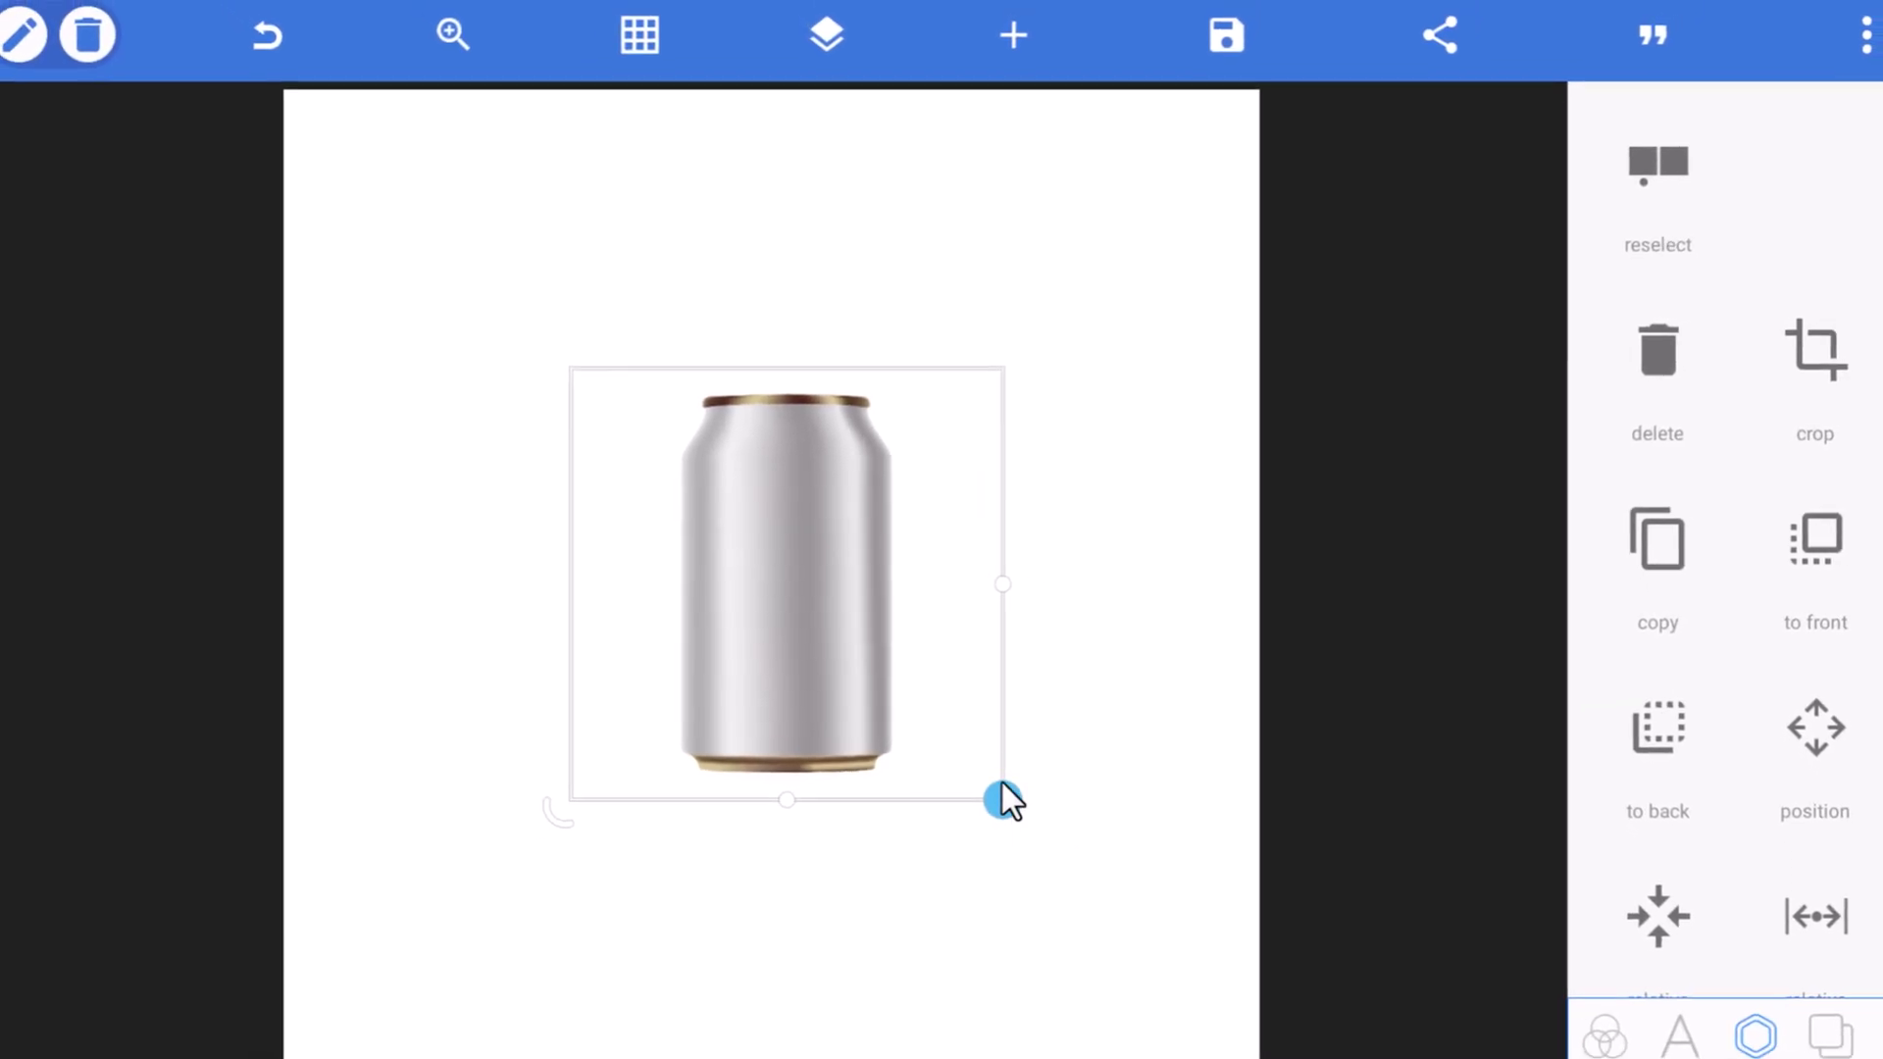
pyautogui.moveTo(1001, 786); pyautogui.dragTo(992, 754)
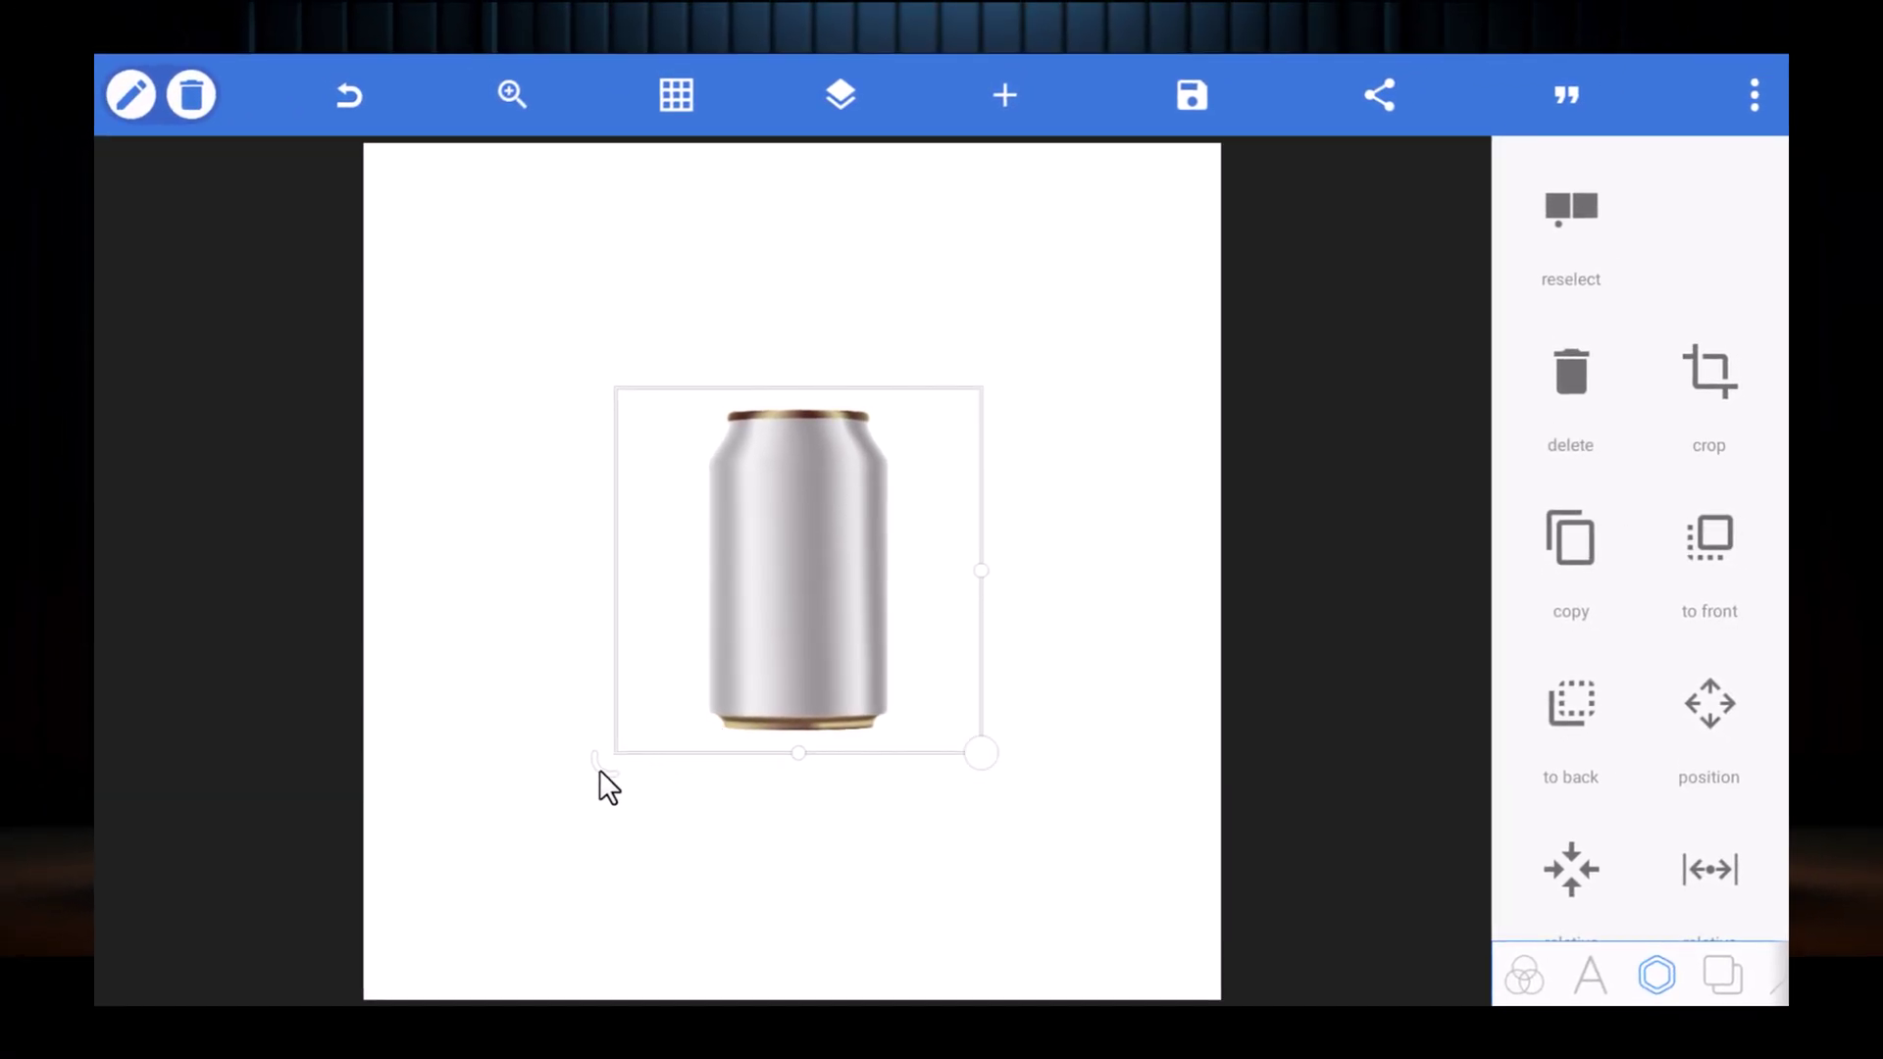
pyautogui.moveTo(600, 771); pyautogui.dragTo(886, 573)
pyautogui.click(1085, 252)
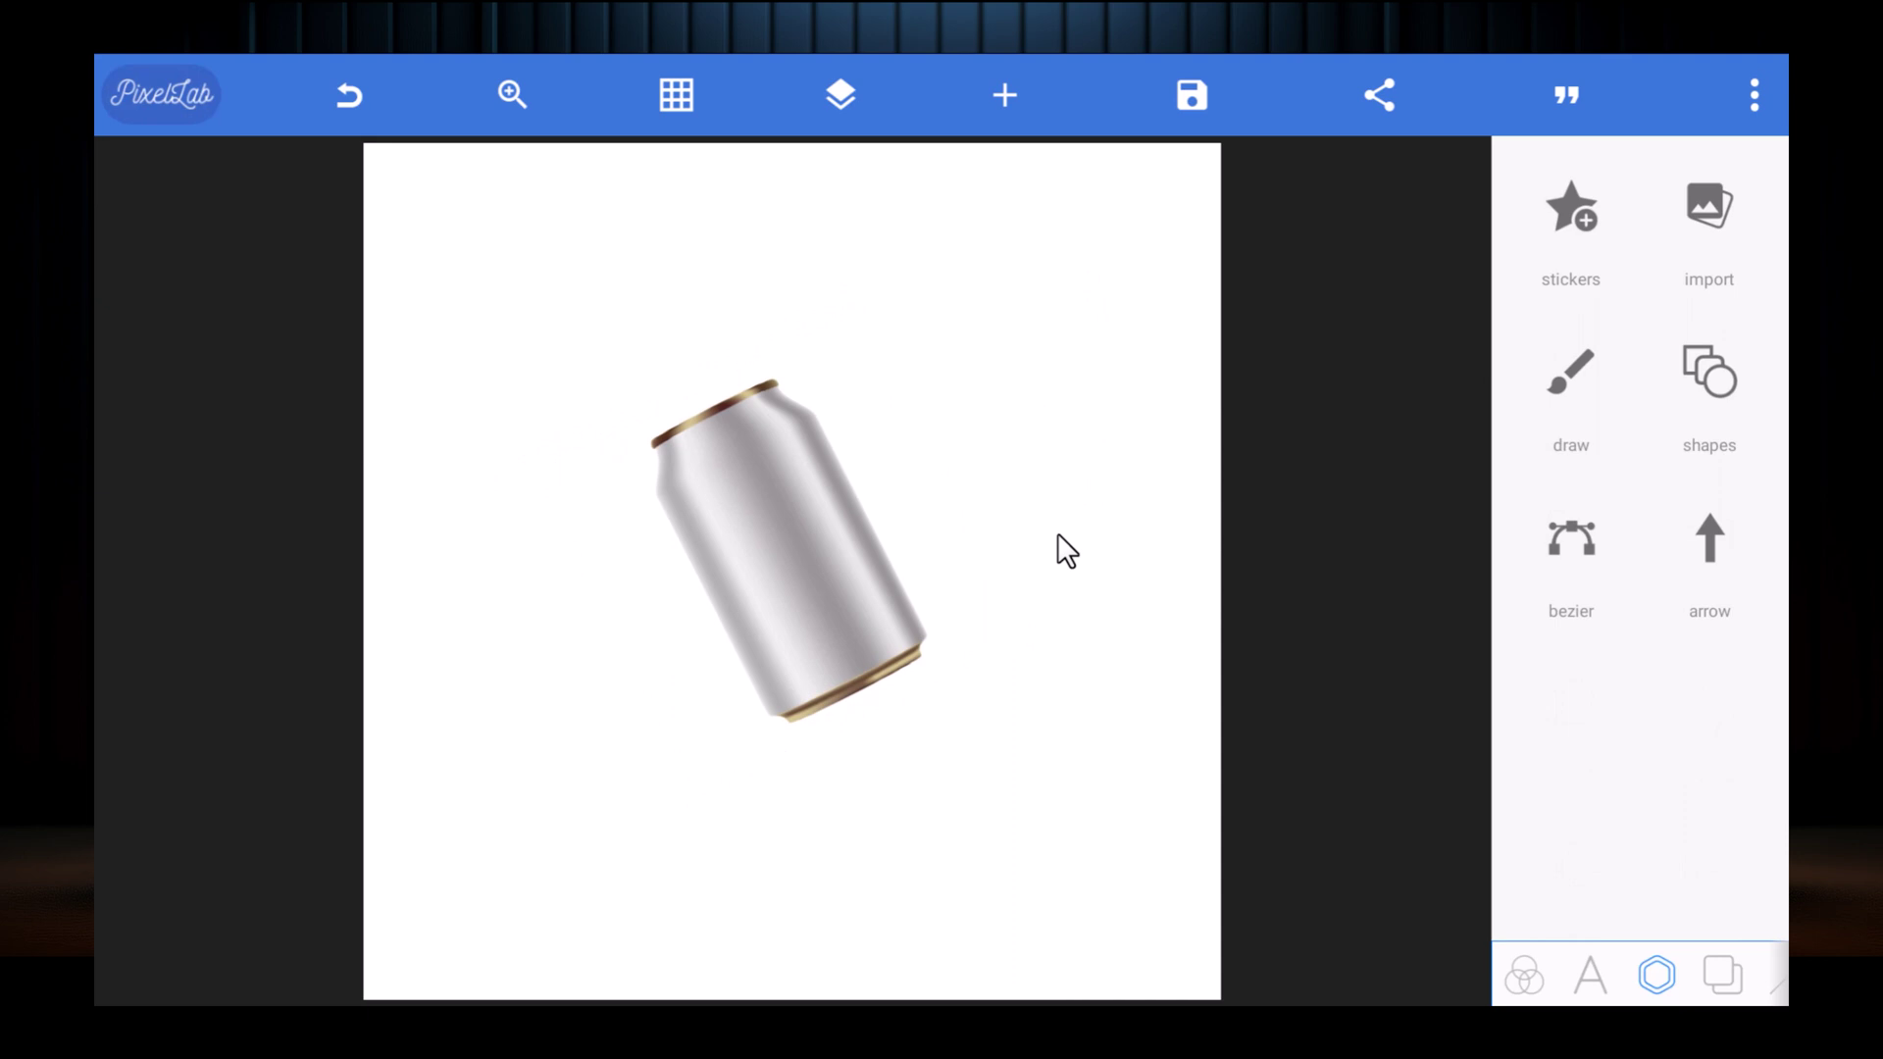
pyautogui.moveTo(814, 589); pyautogui.dragTo(806, 569)
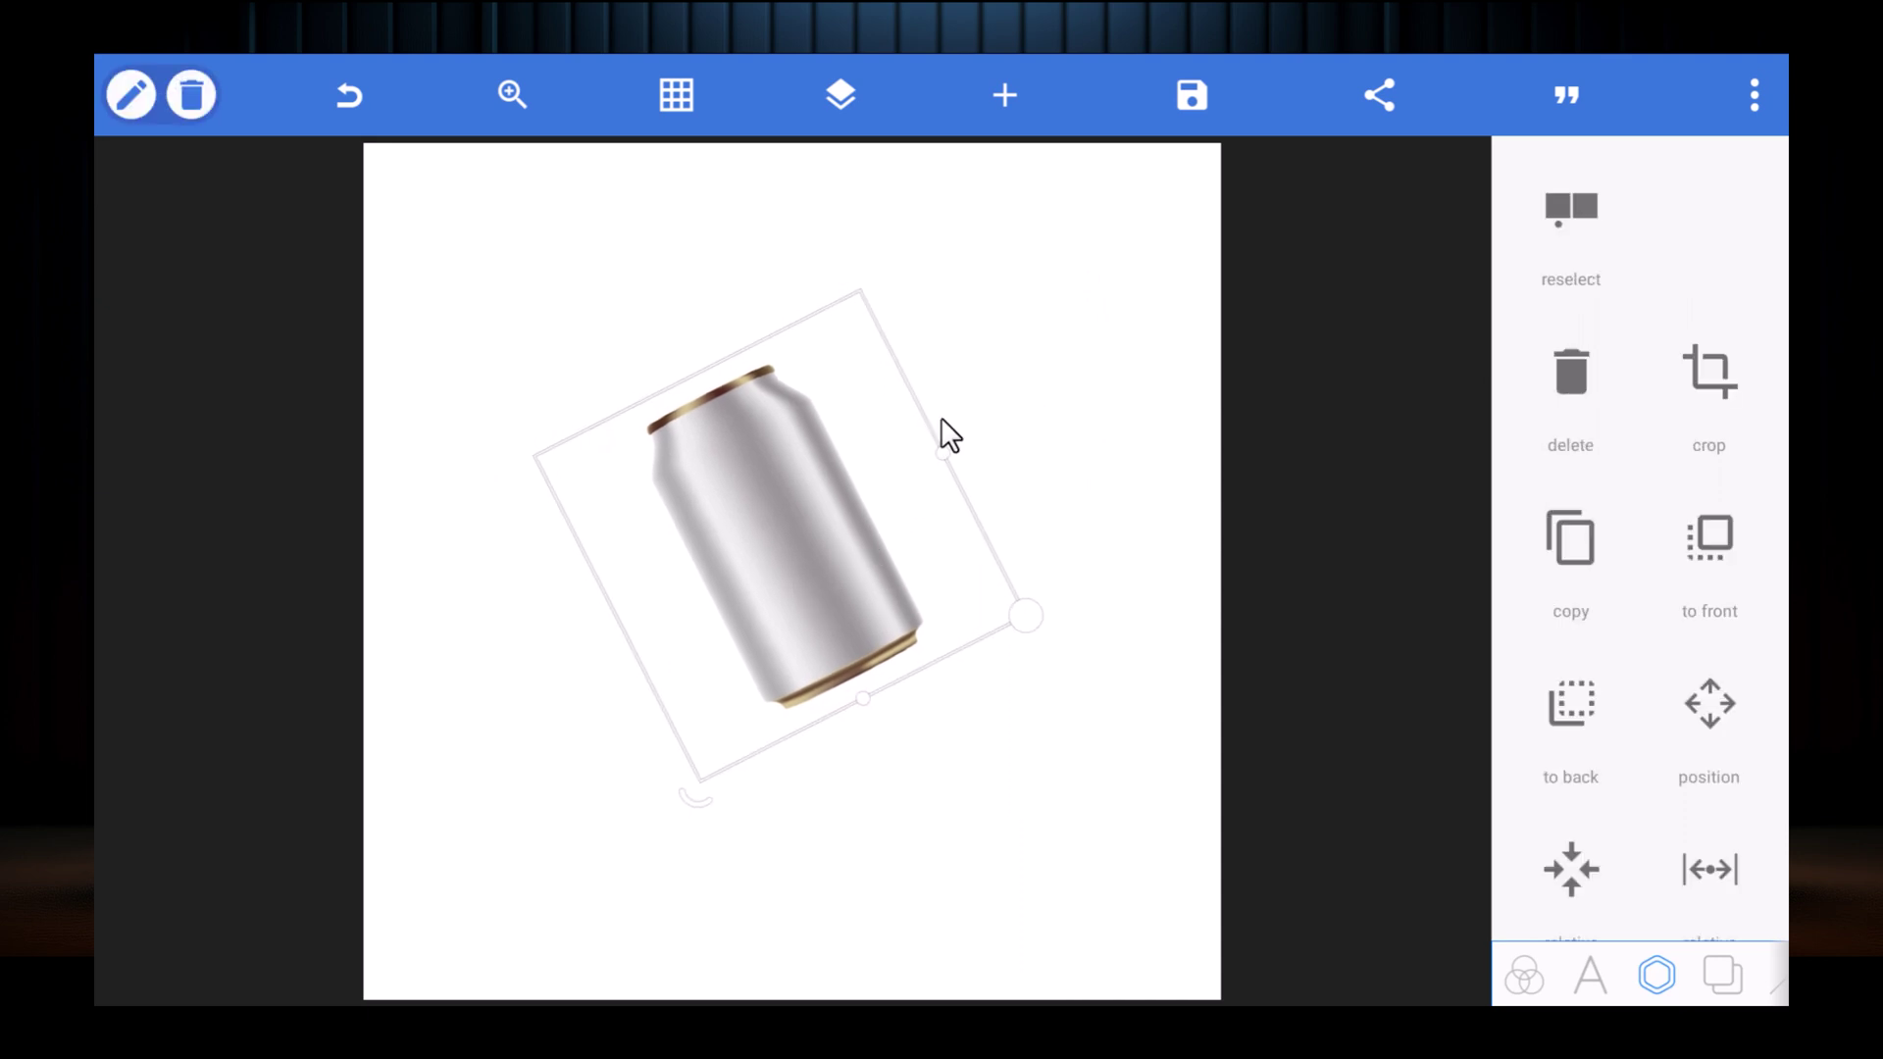
pyautogui.click(910, 749)
pyautogui.click(841, 573)
pyautogui.moveTo(748, 502); pyautogui.dragTo(747, 527)
# Step: Show the shadow layer again and position the blurred ellipse horizontally beneath the tilted can
pyautogui.click(841, 93)
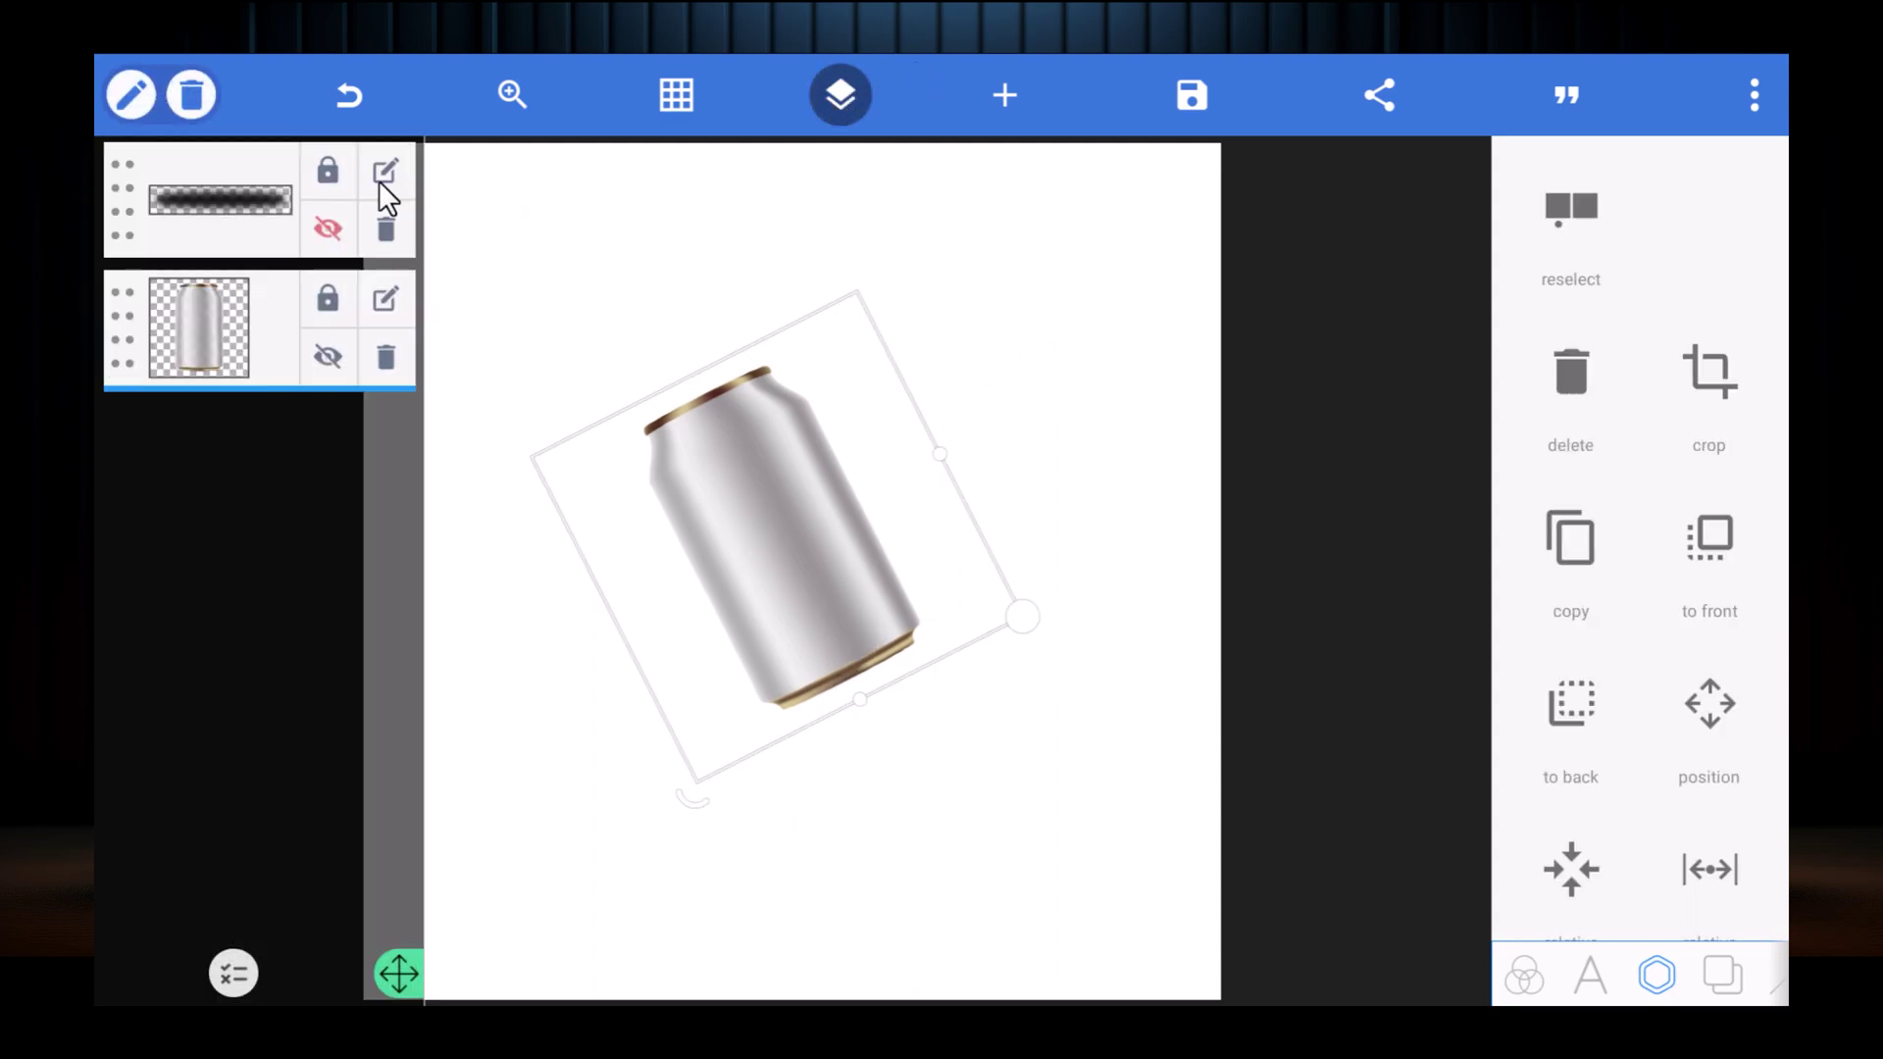
pyautogui.click(326, 228)
pyautogui.click(840, 92)
pyautogui.click(932, 862)
pyautogui.click(926, 823)
pyautogui.moveTo(827, 810); pyautogui.dragTo(833, 802)
pyautogui.moveTo(958, 808)
pyautogui.mouseDown()
pyautogui.moveTo(1045, 843)
pyautogui.moveTo(964, 839)
pyautogui.mouseUp()
pyautogui.moveTo(845, 807); pyautogui.dragTo(838, 805)
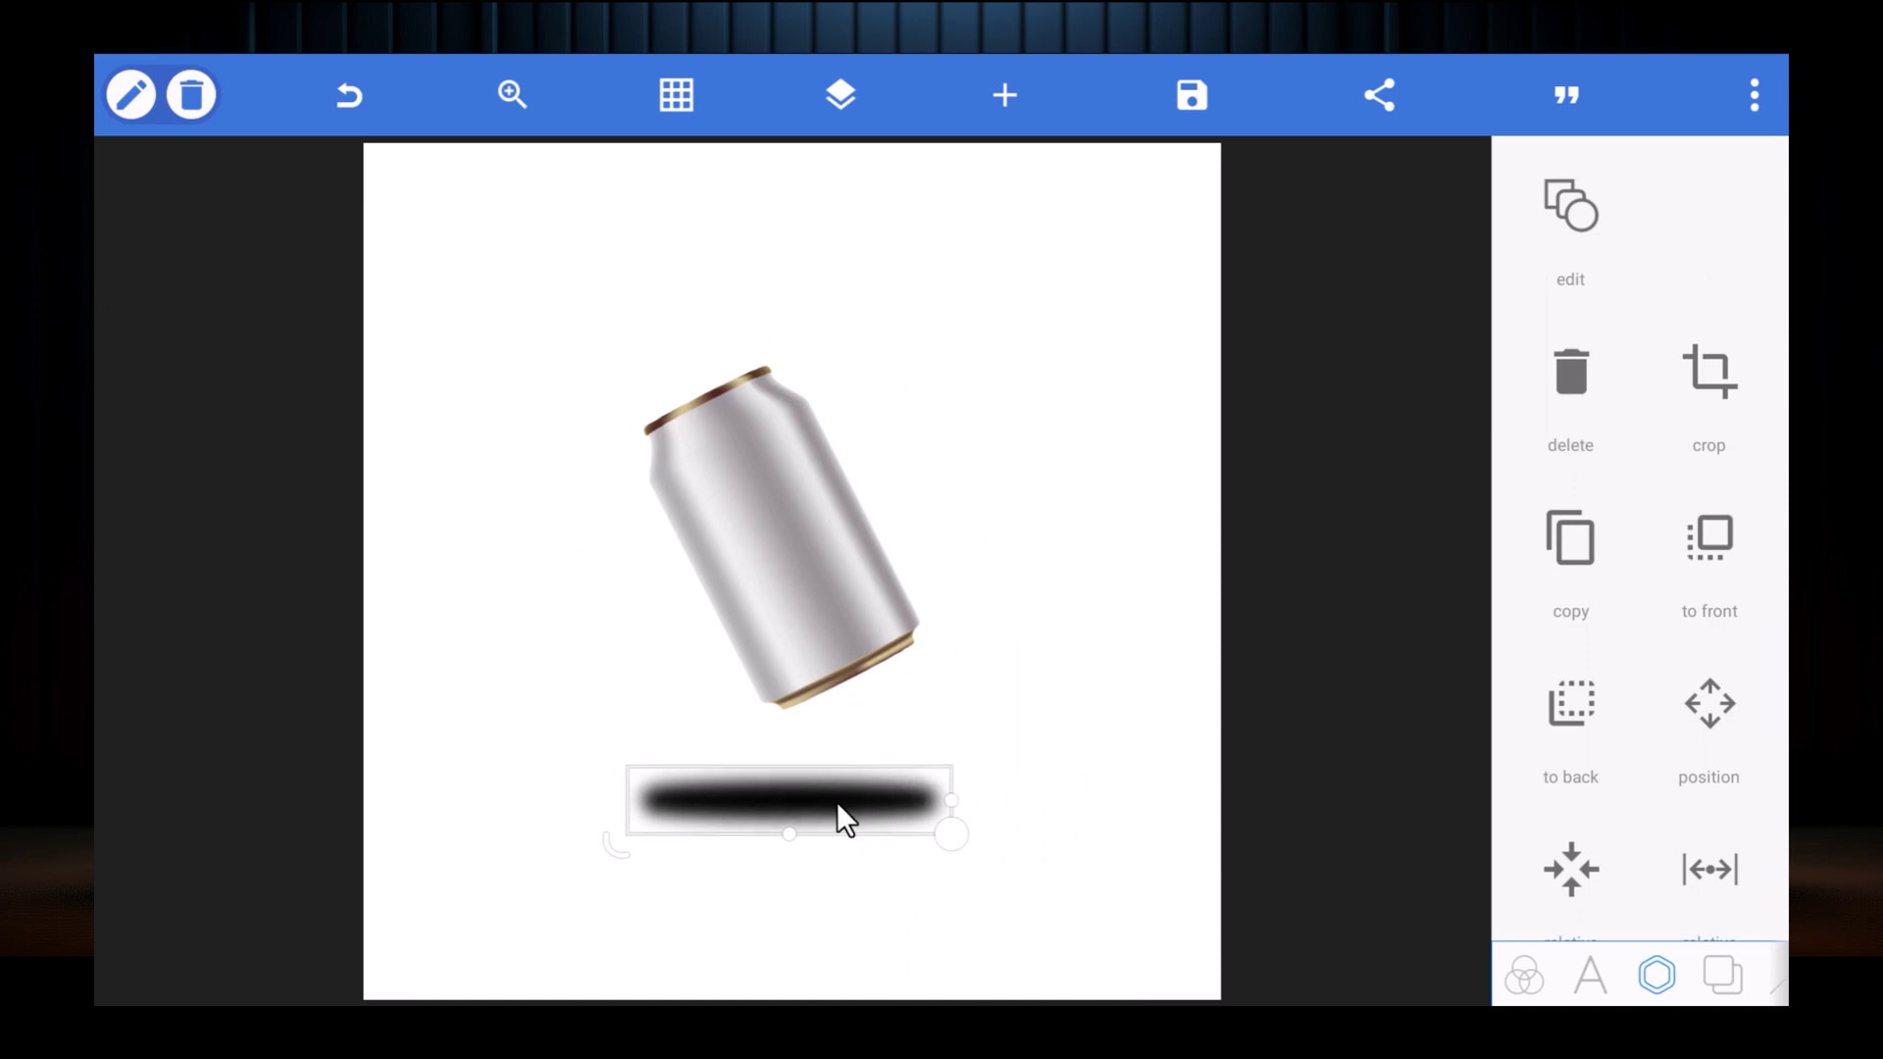
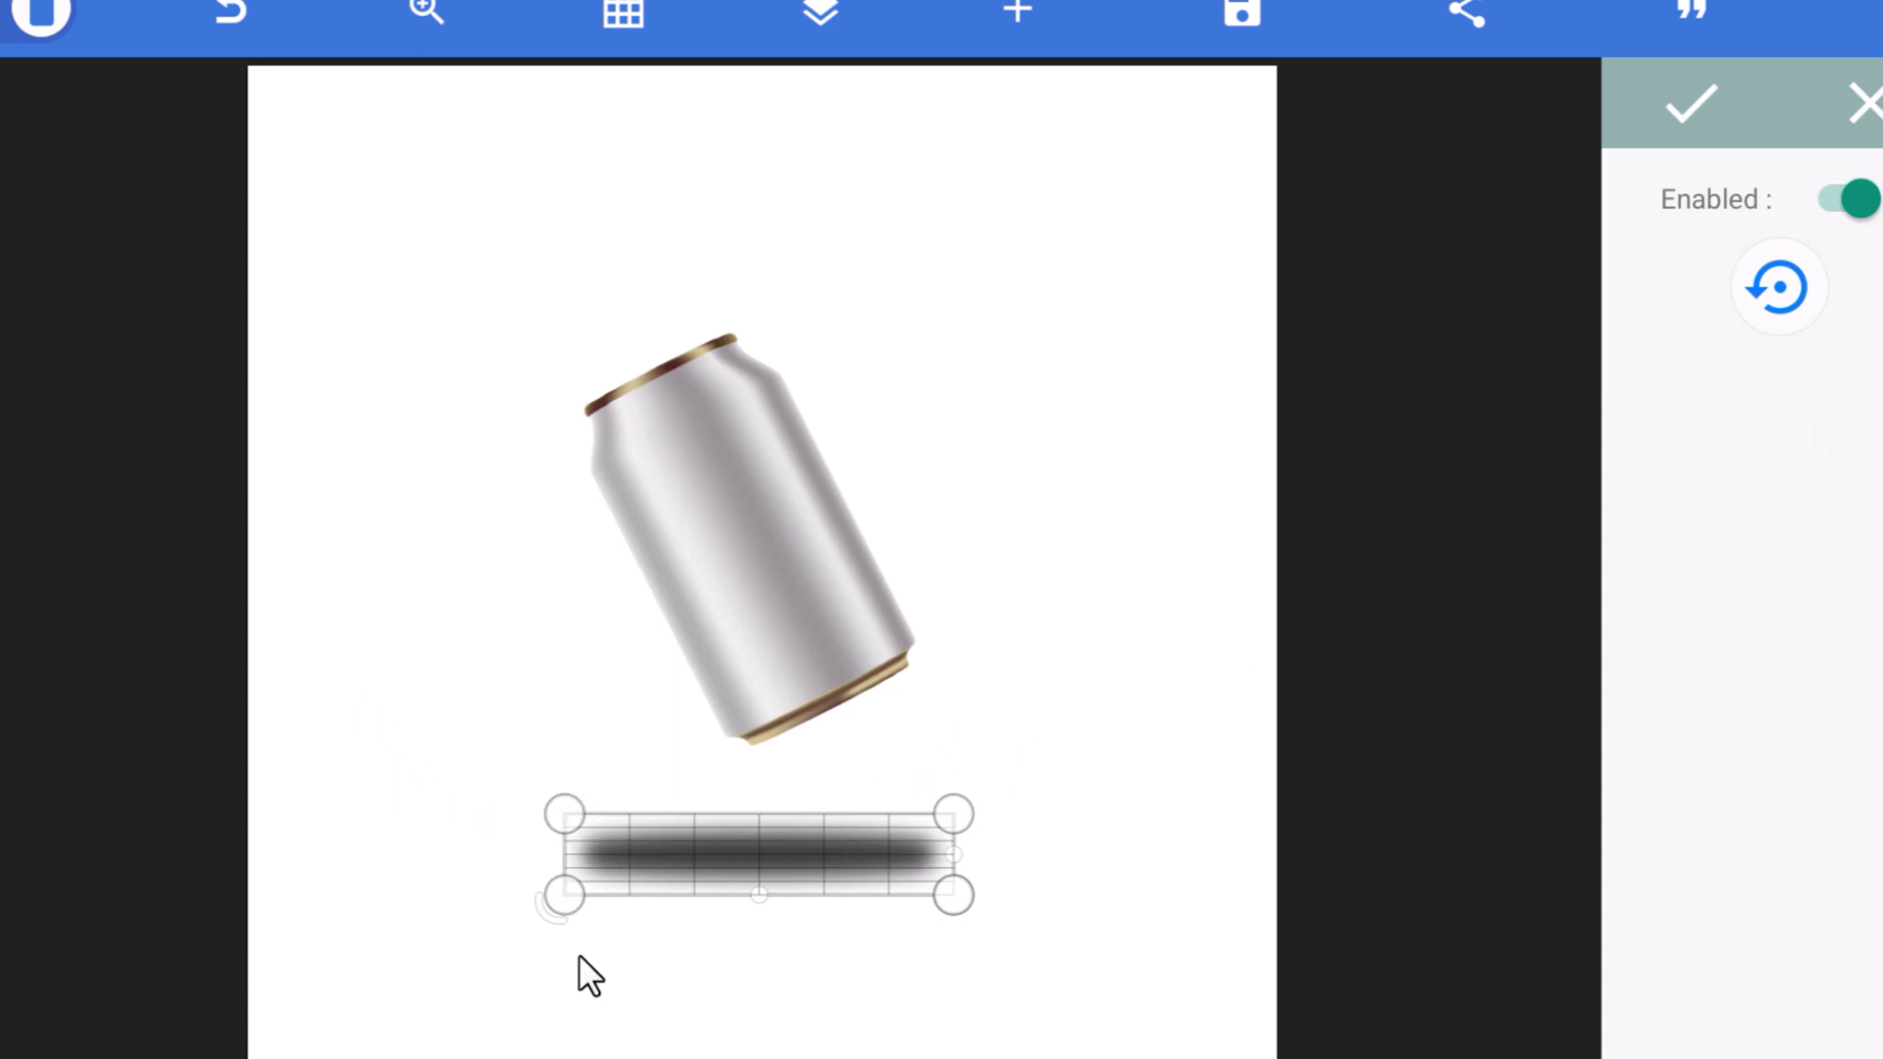
# Step: Pinch the shadow's two left perspective corners together so that end narrows almost to a point
pyautogui.moveTo(561, 816); pyautogui.dragTo(565, 875)
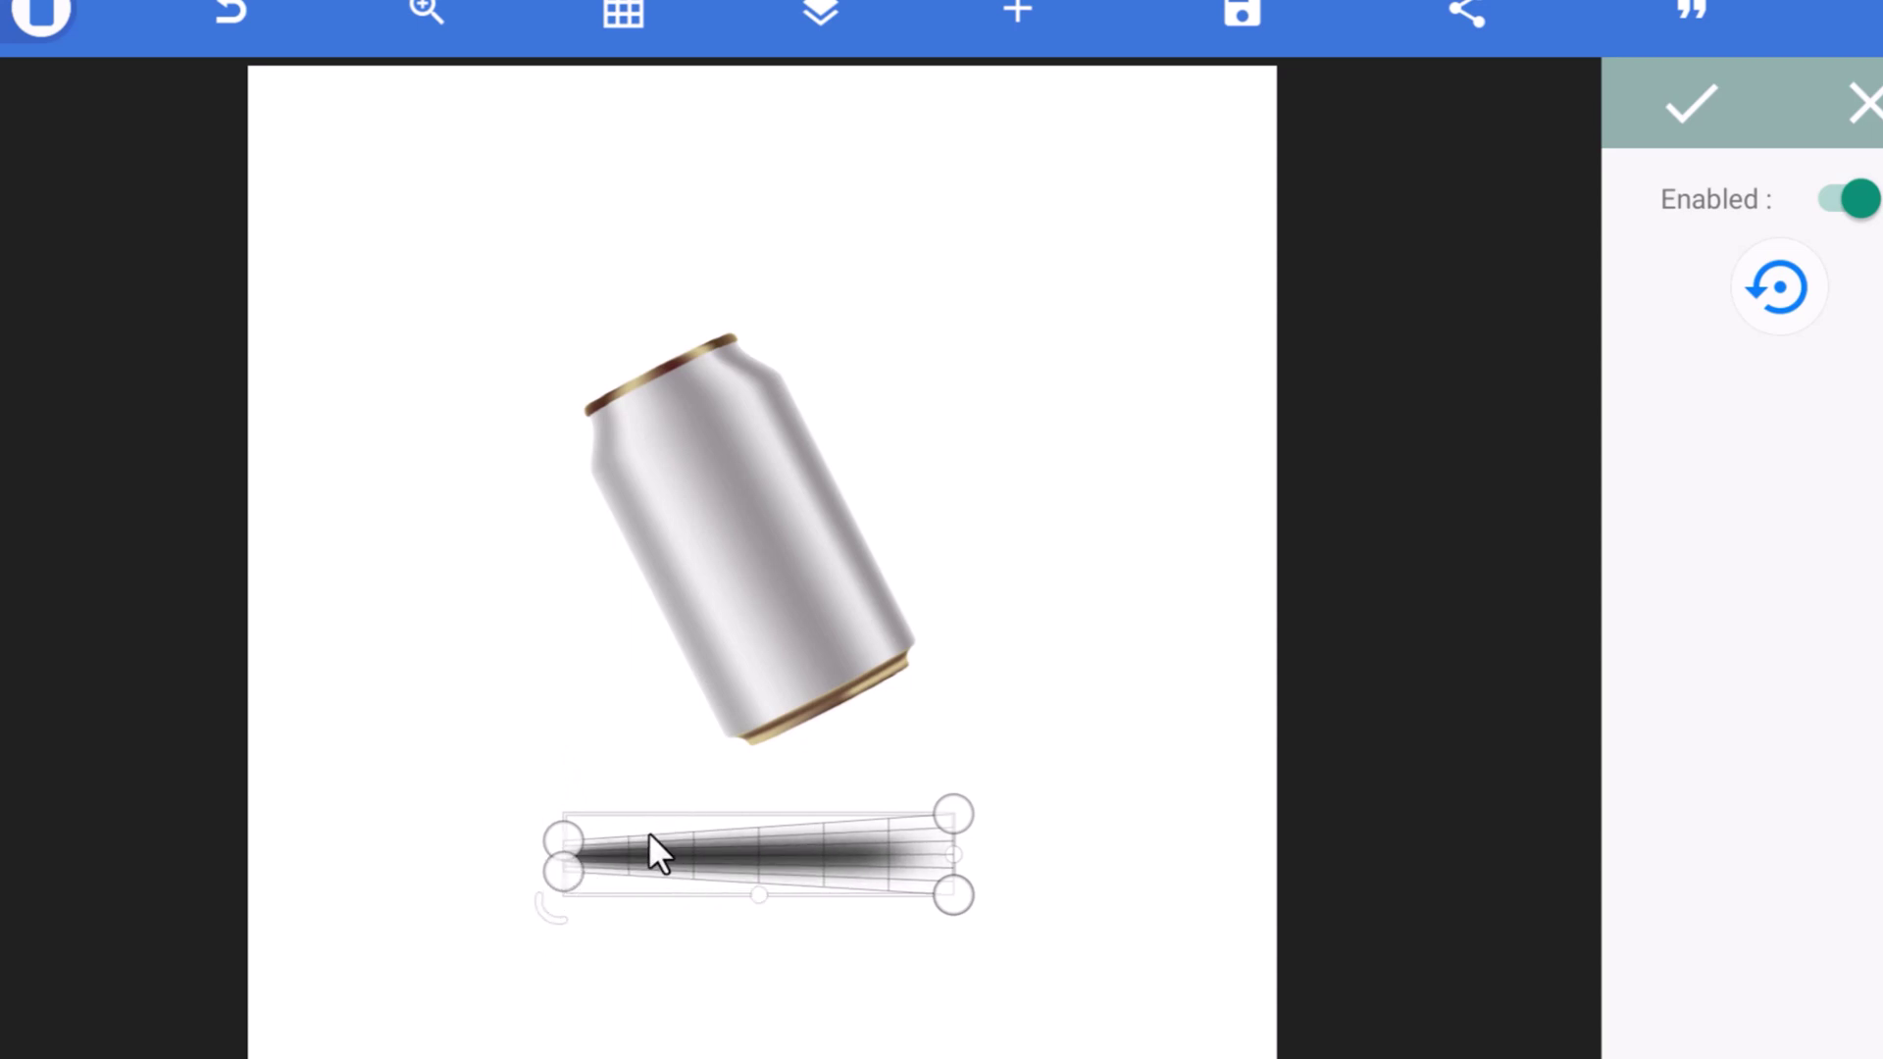
pyautogui.moveTo(573, 864); pyautogui.dragTo(557, 871)
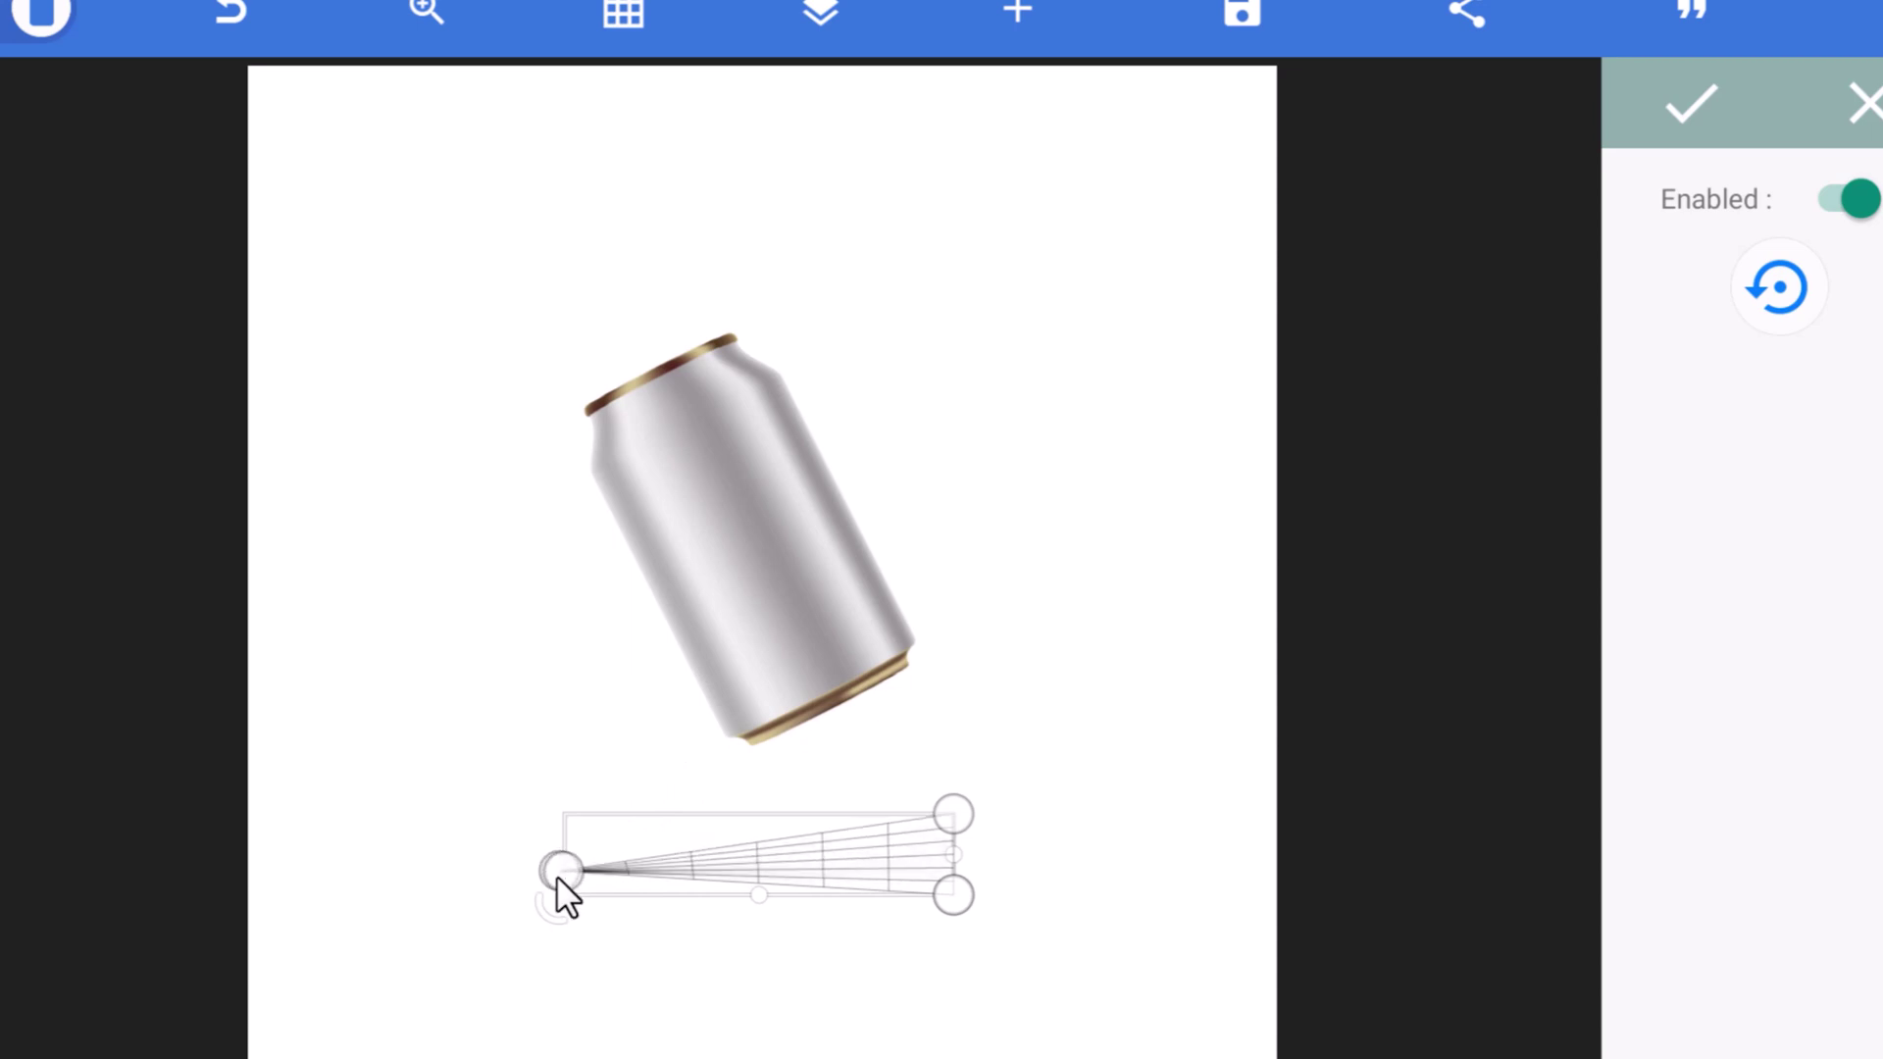
pyautogui.moveTo(556, 874); pyautogui.dragTo(560, 840)
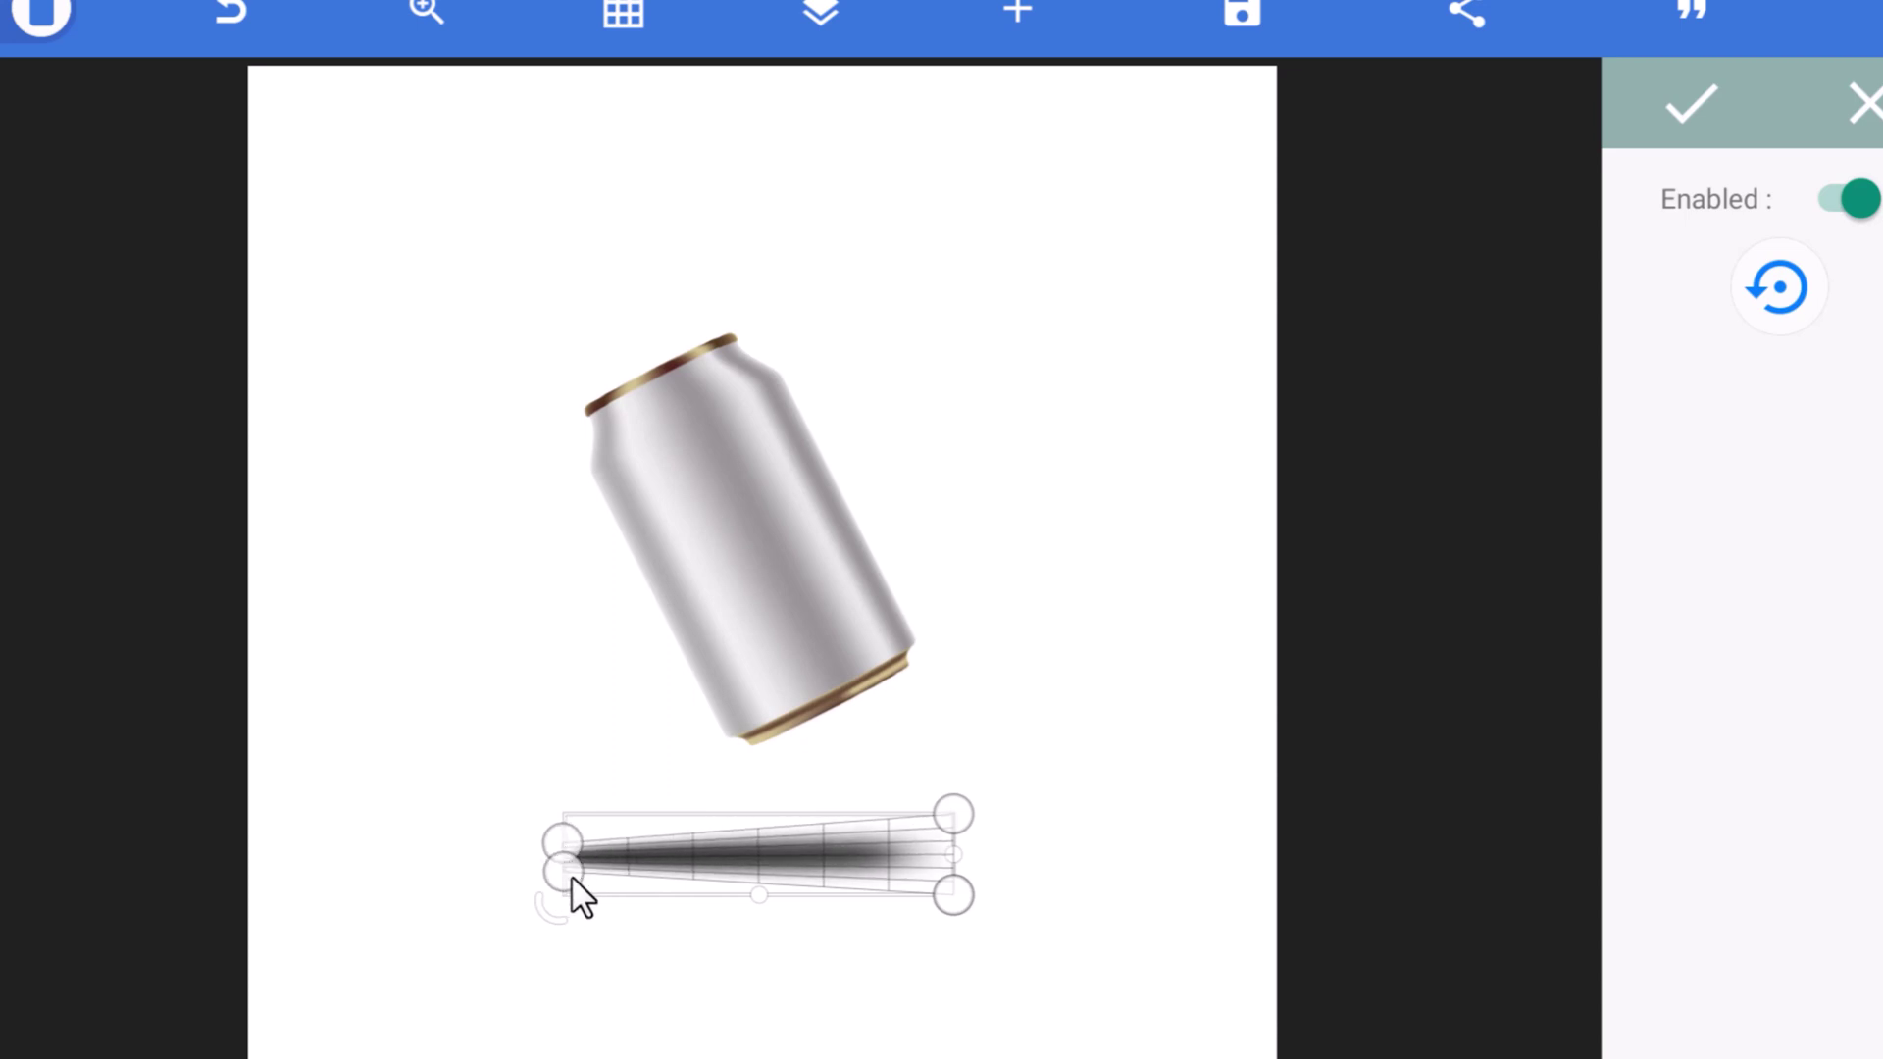
pyautogui.moveTo(568, 883)
pyautogui.mouseDown()
pyautogui.moveTo(561, 835)
pyautogui.moveTo(561, 851)
pyautogui.mouseUp()
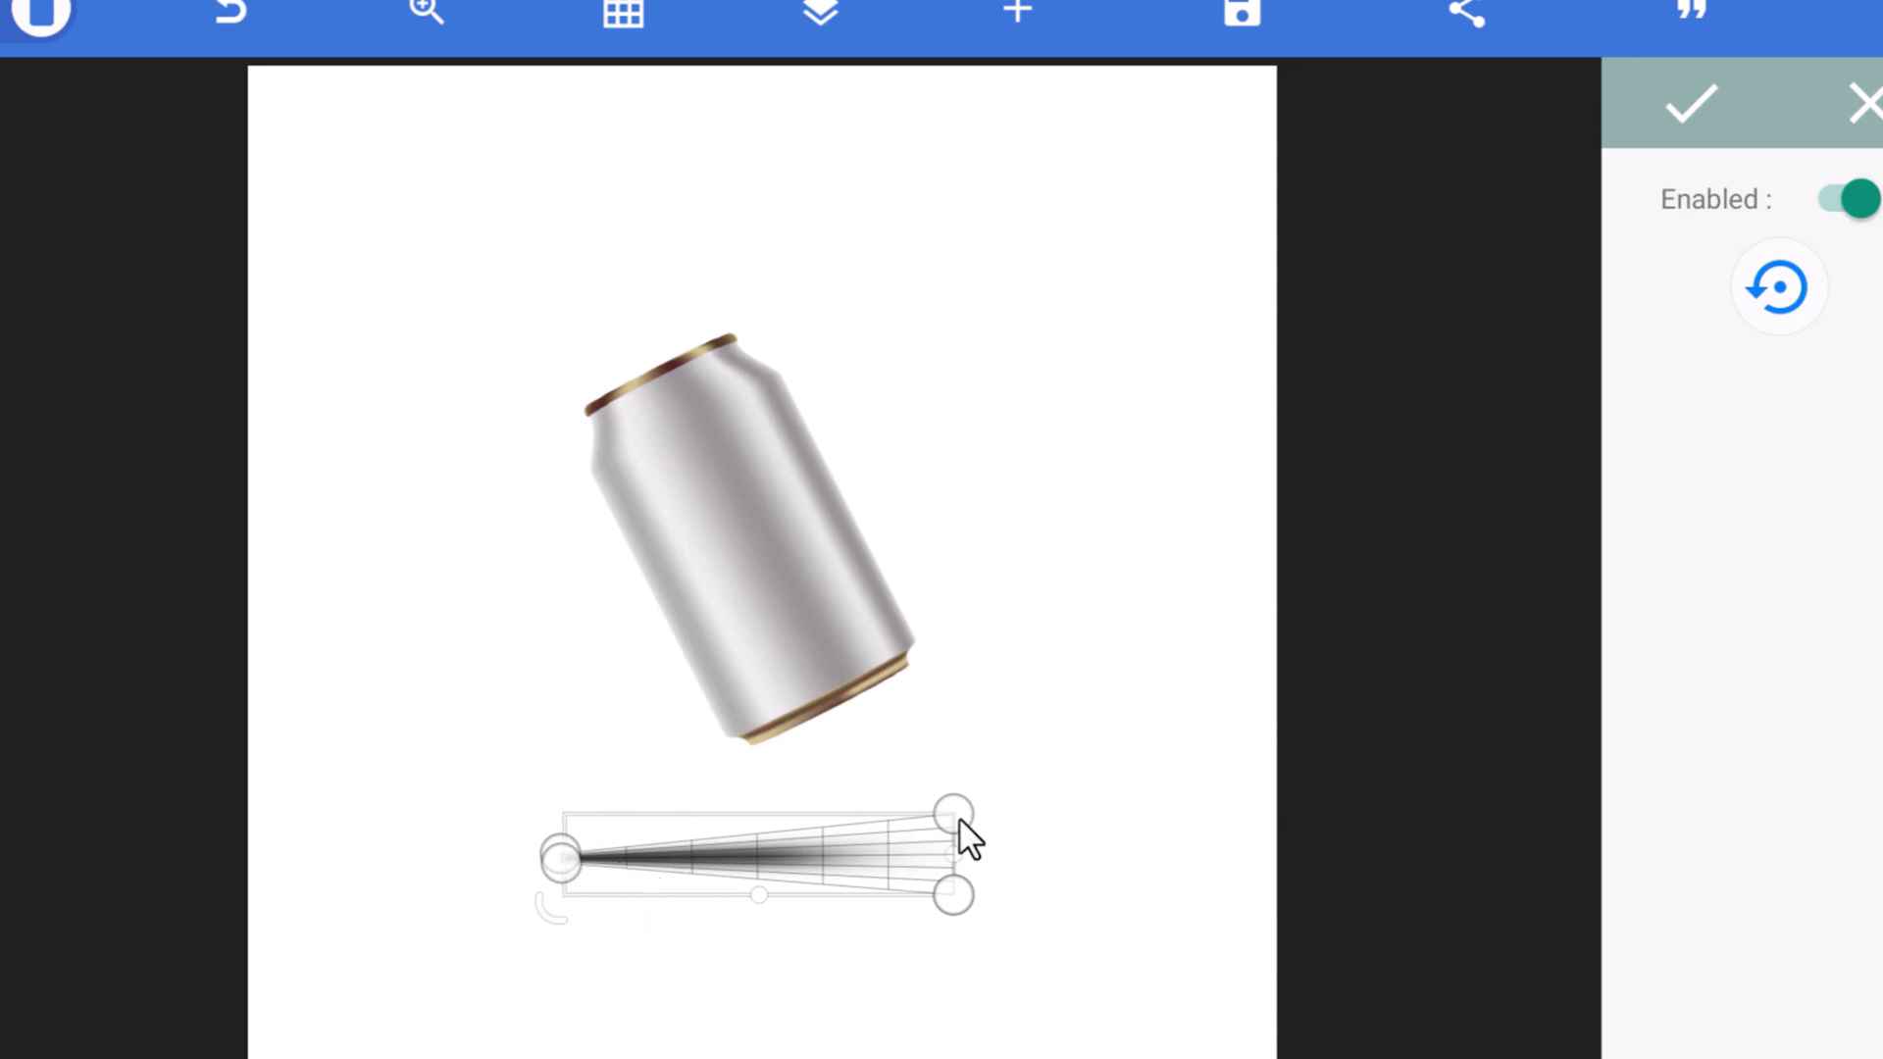
# Step: Spread the shadow's right perspective corners apart, apply the warp, and move the pointed end under the can's lowest corner
pyautogui.moveTo(957, 818); pyautogui.dragTo(958, 784)
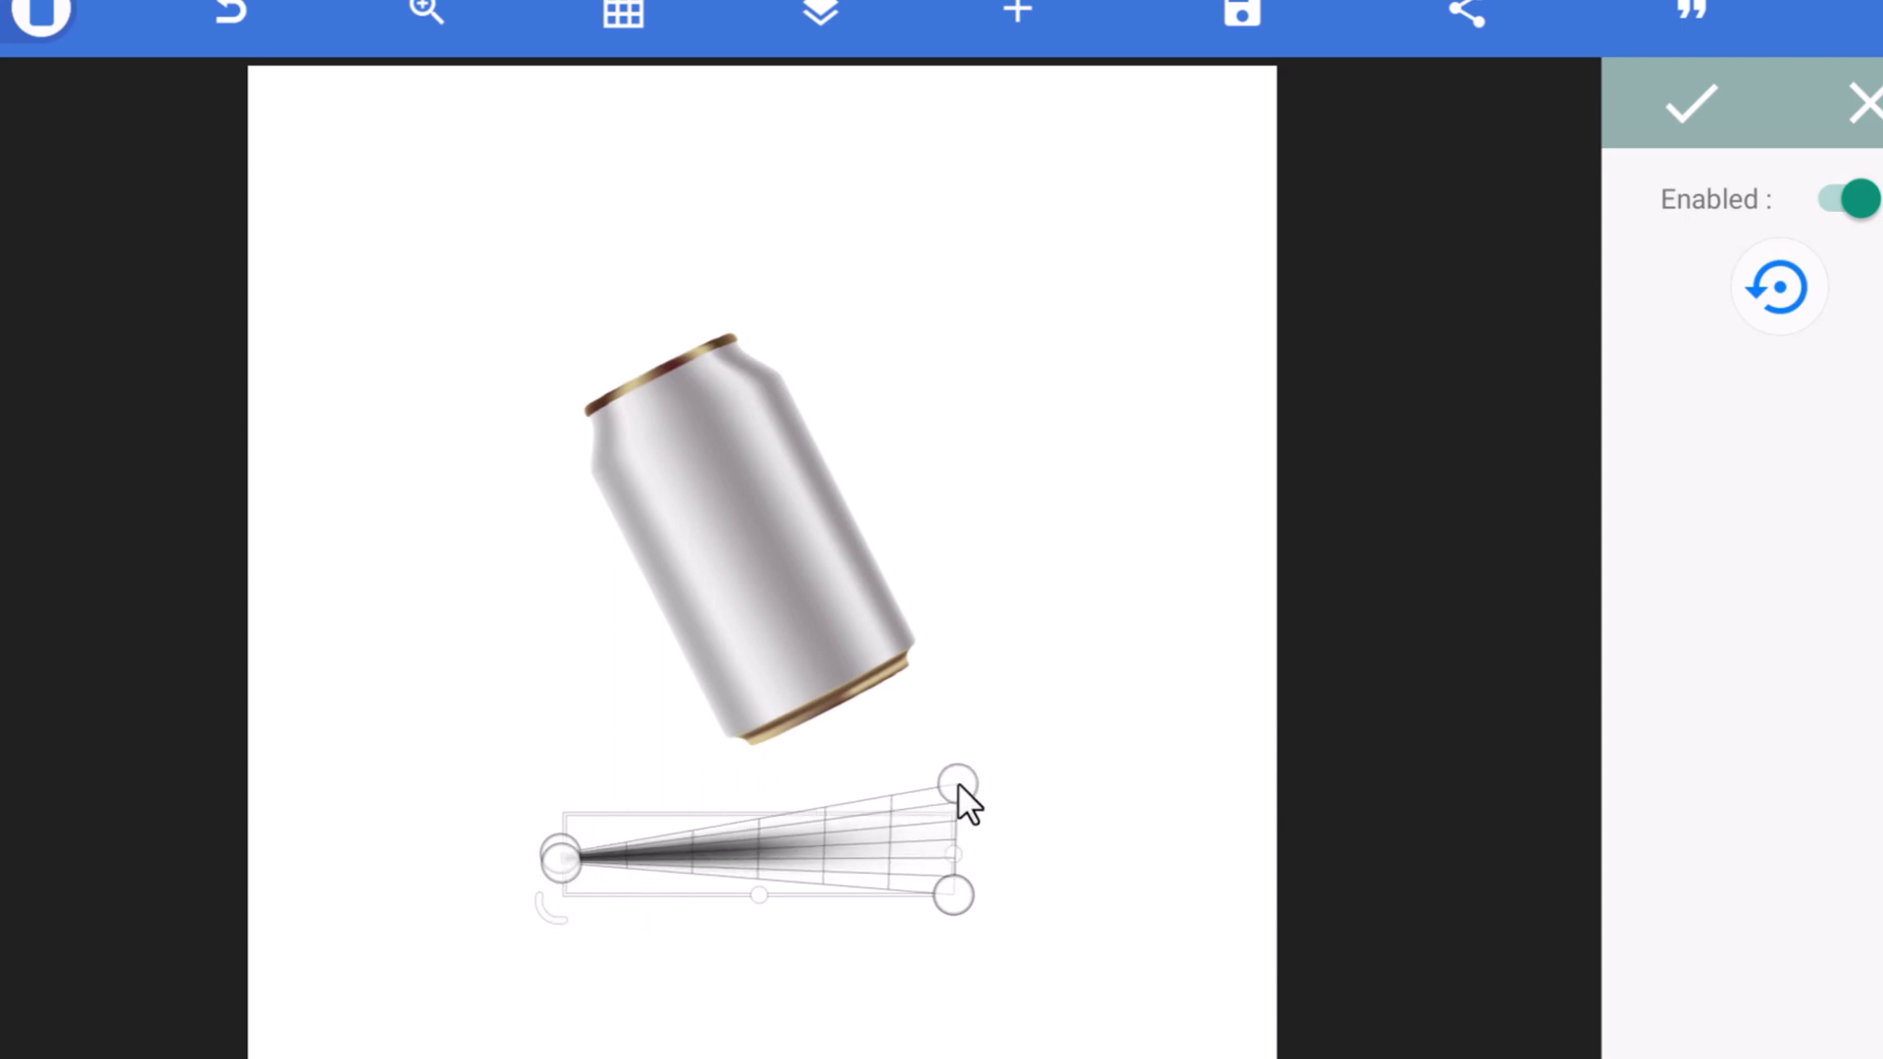
pyautogui.moveTo(965, 912); pyautogui.dragTo(959, 919)
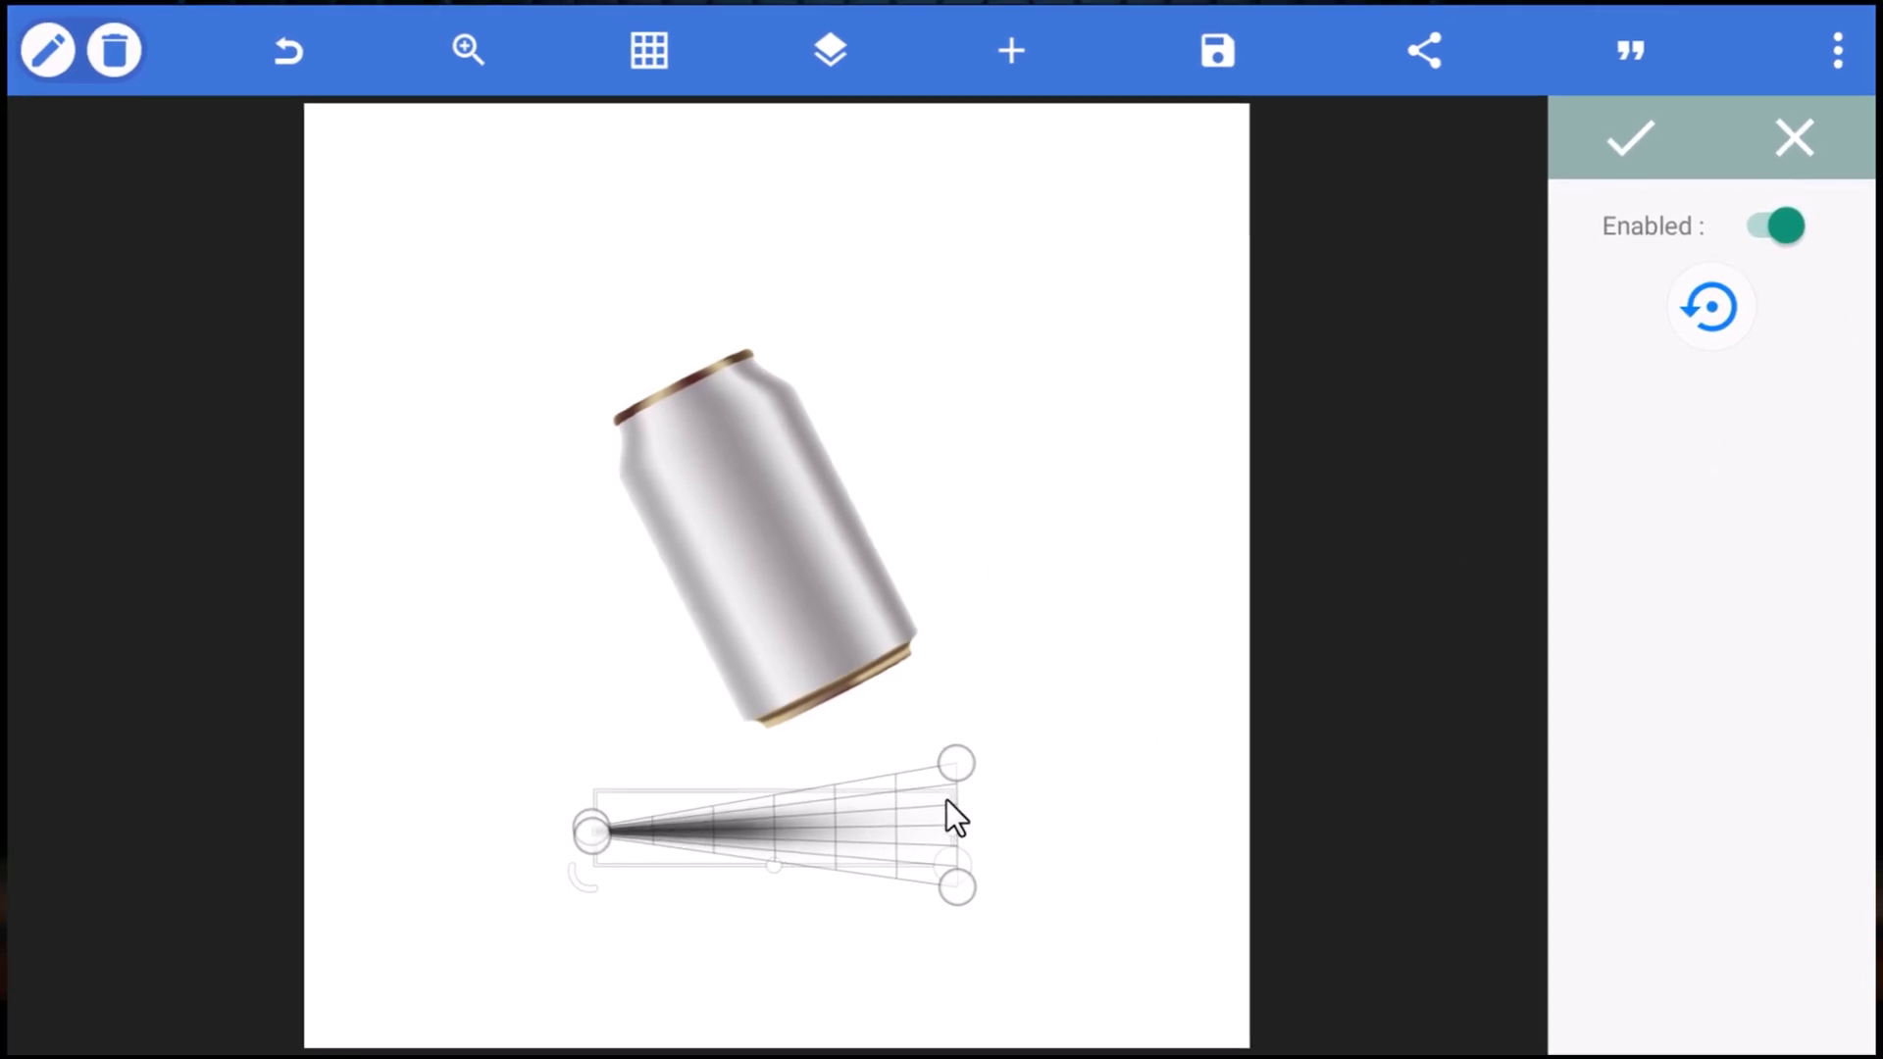
pyautogui.click(1637, 145)
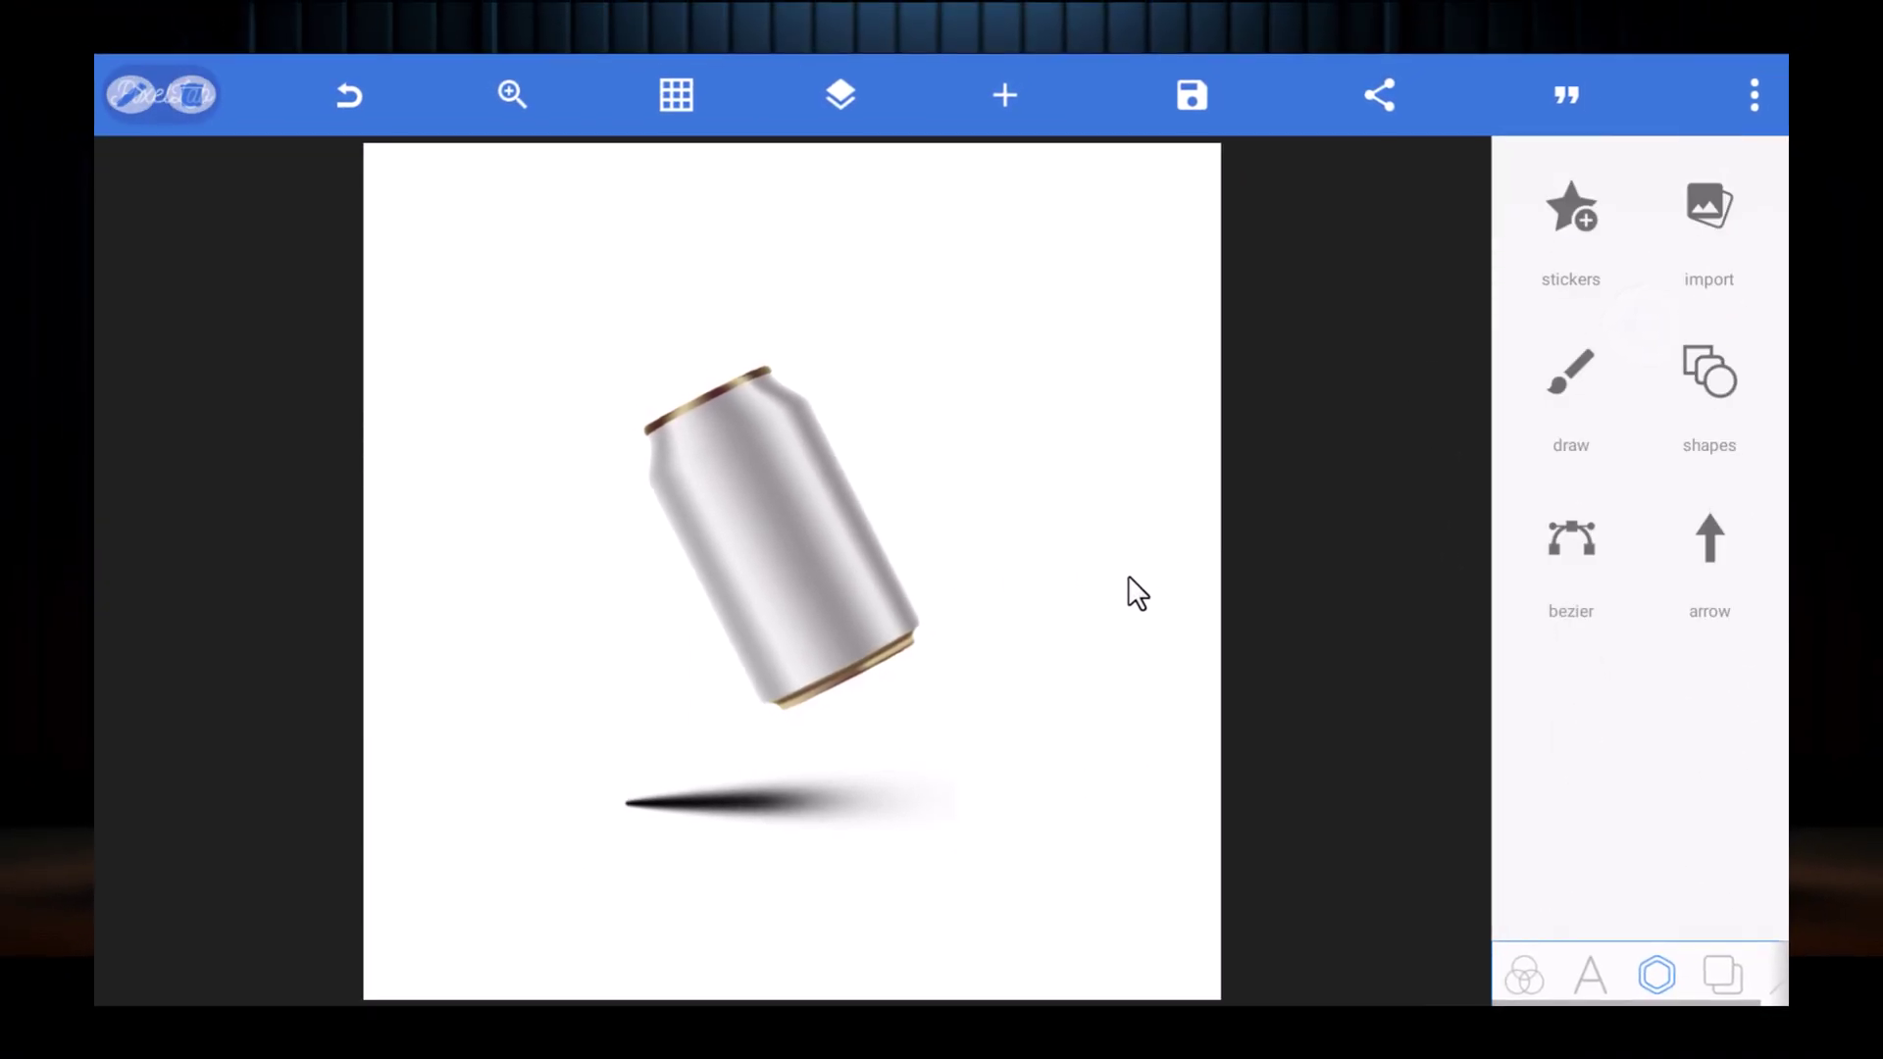
pyautogui.moveTo(744, 808); pyautogui.dragTo(898, 718)
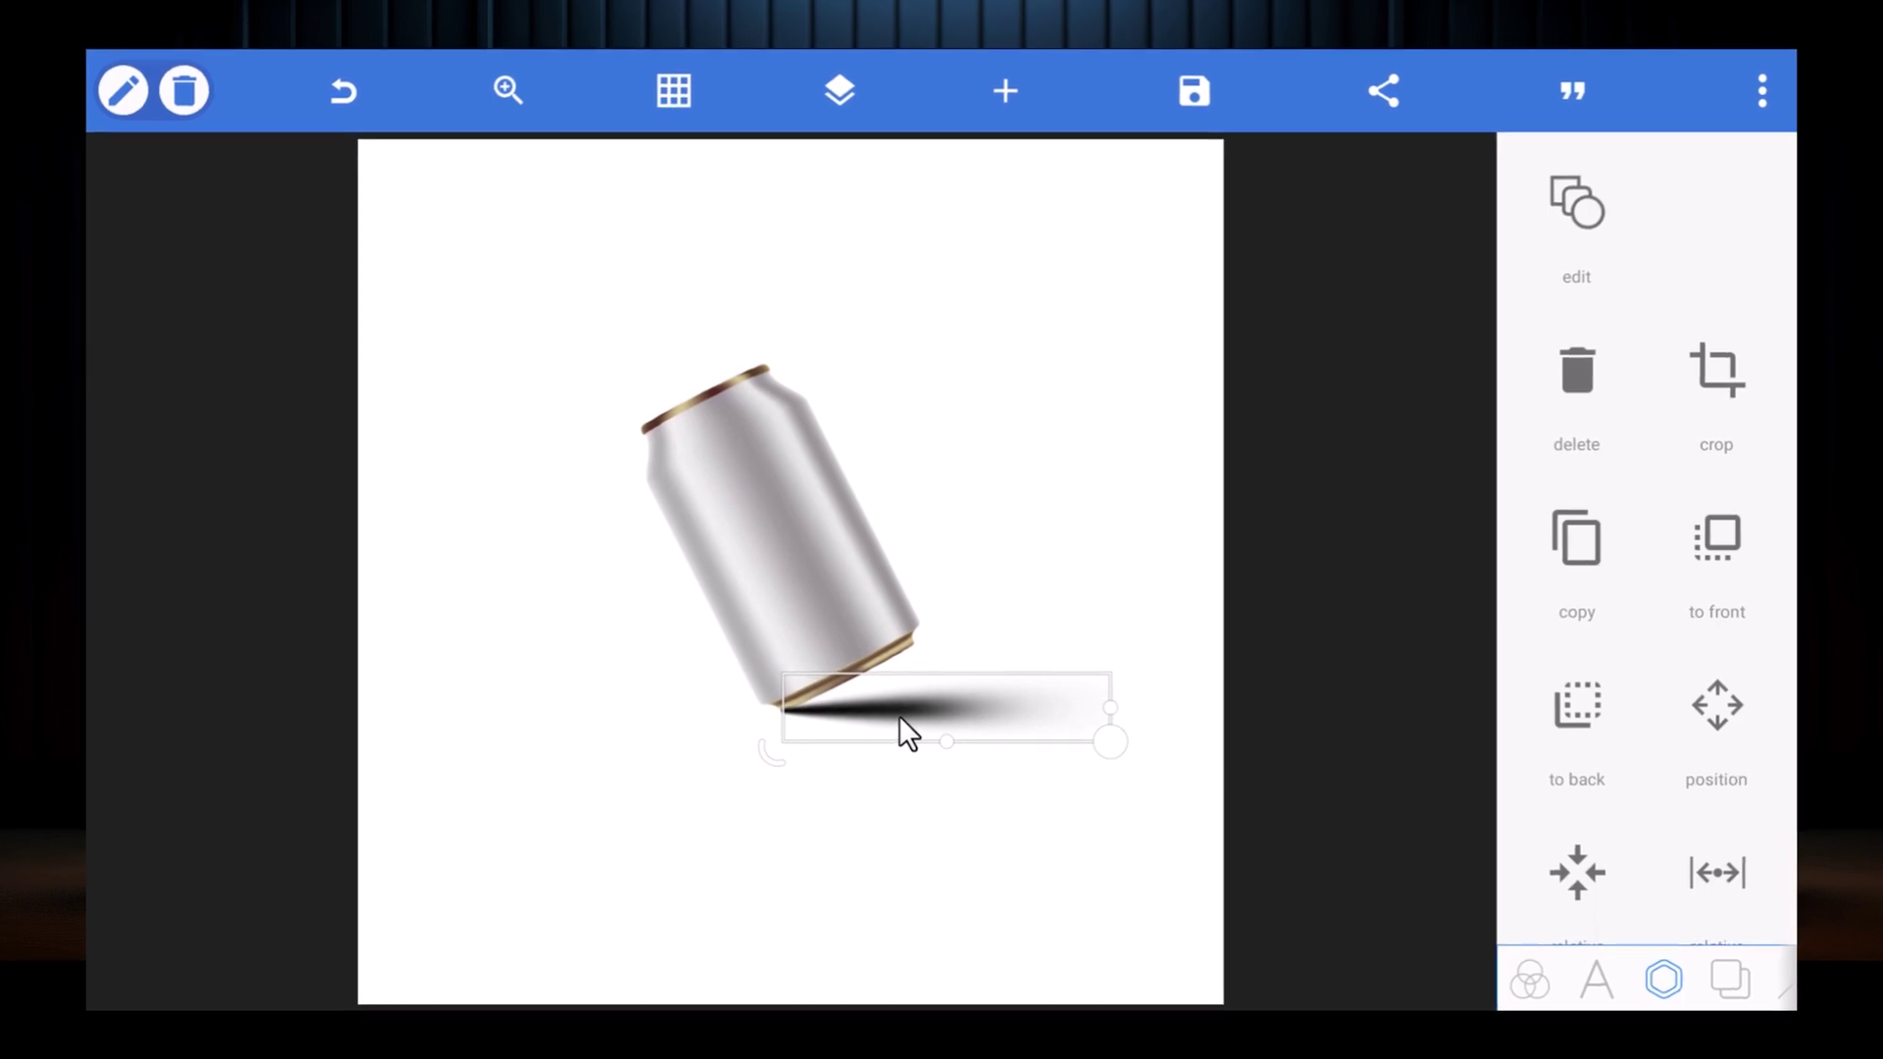
# Step: Flatten the tapered shadow slightly in height and keep its pointed end under the can's lowest corner
pyautogui.click(738, 867)
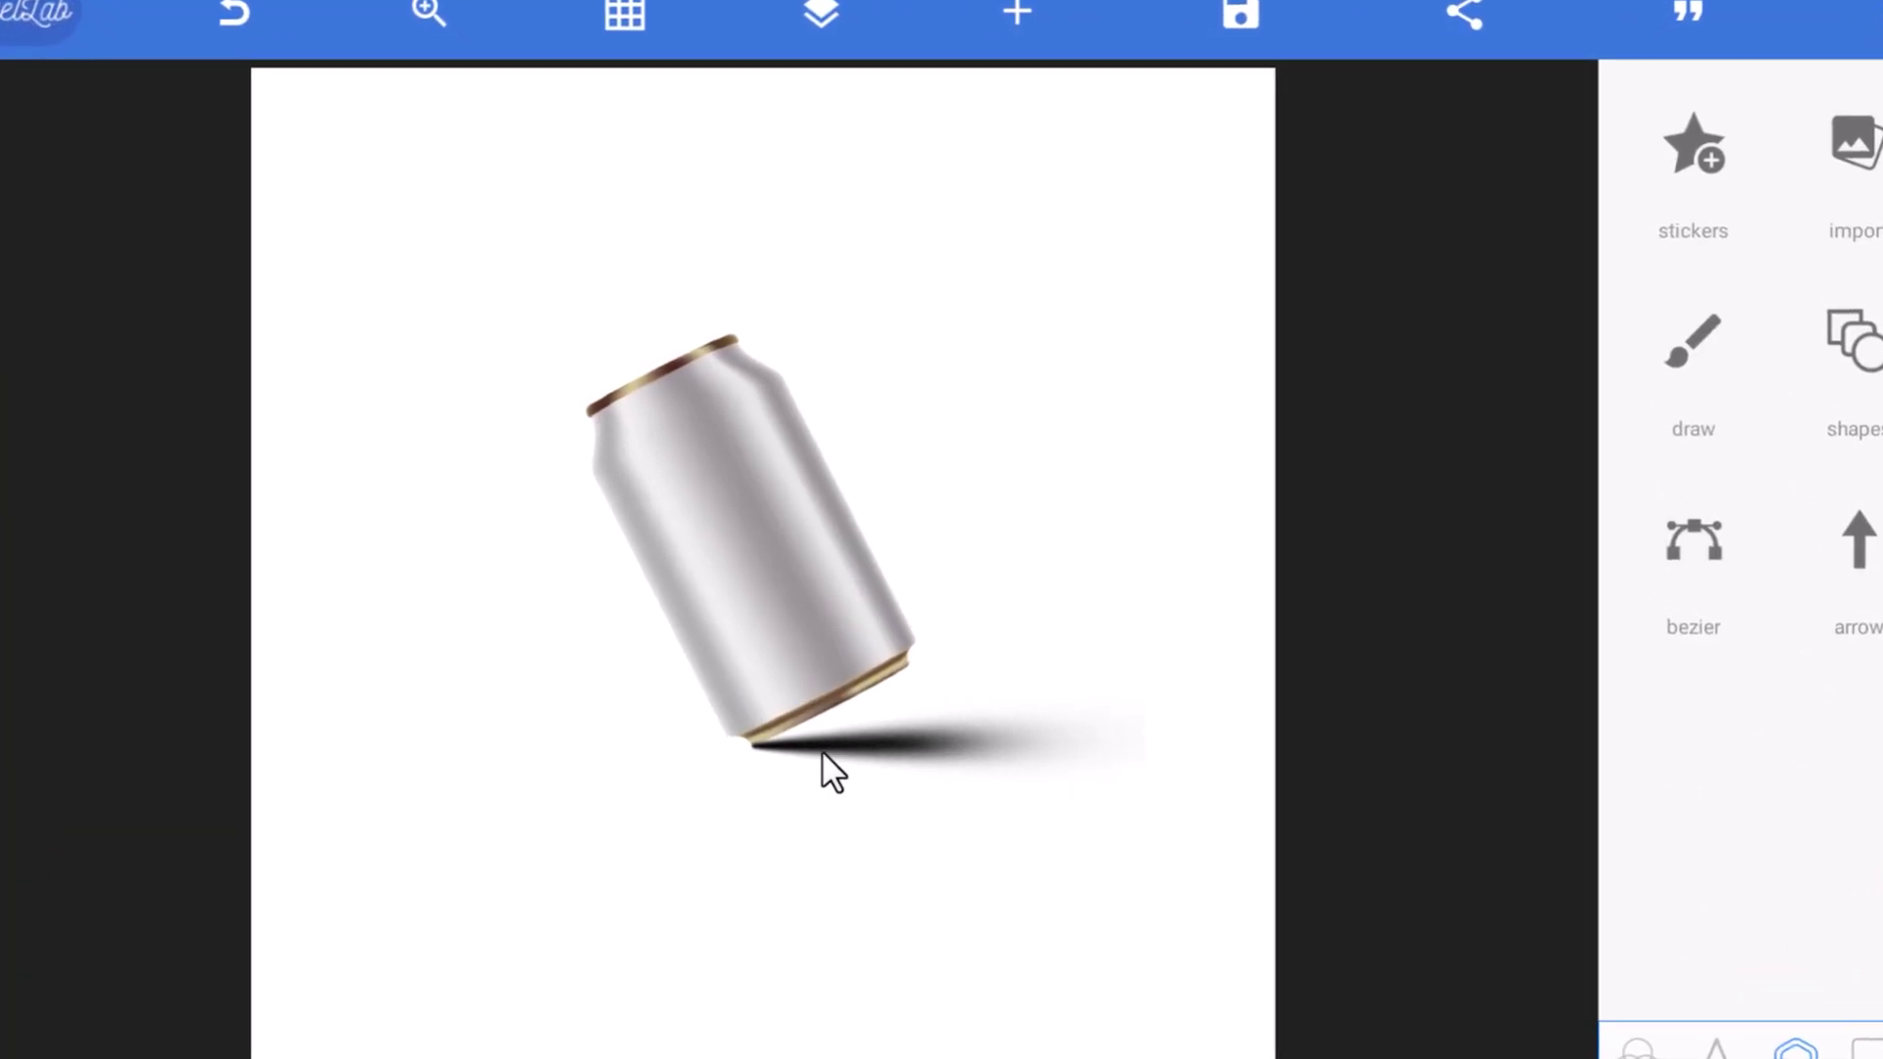
pyautogui.click(823, 757)
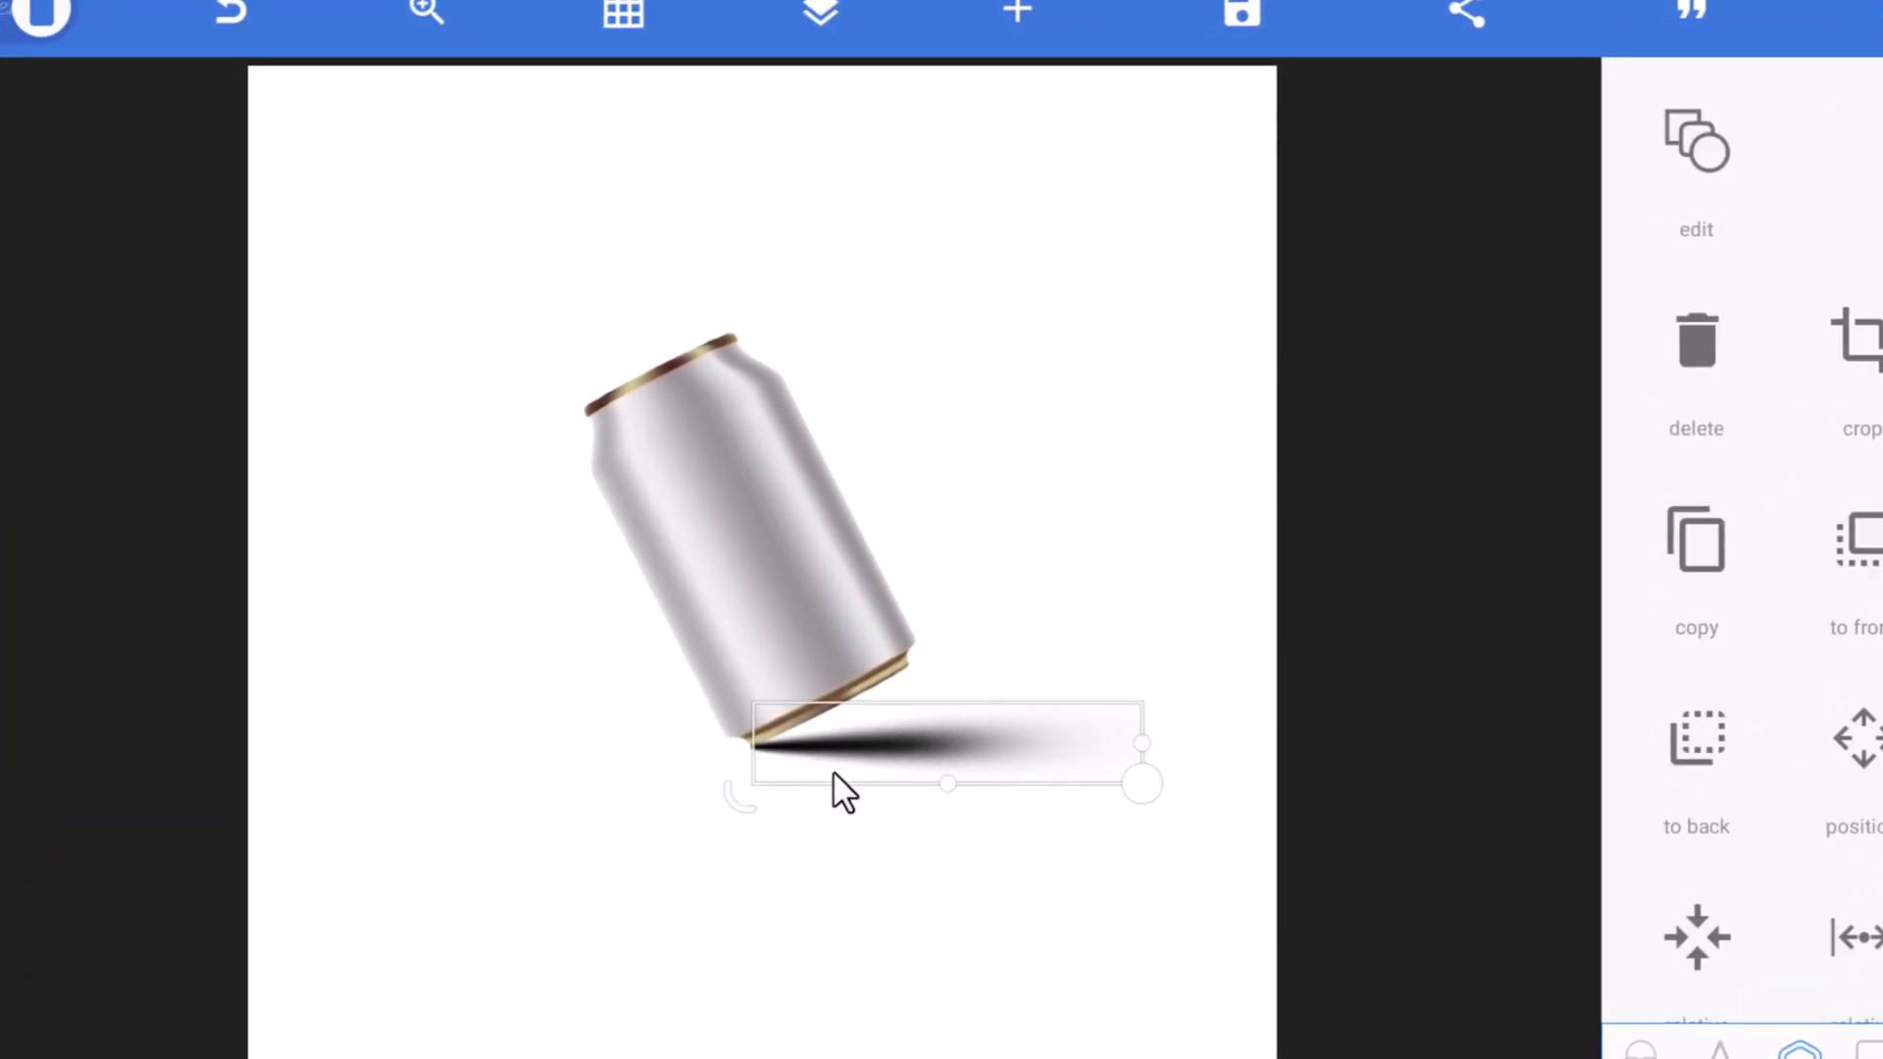
pyautogui.moveTo(955, 796); pyautogui.dragTo(845, 750)
pyautogui.click(829, 942)
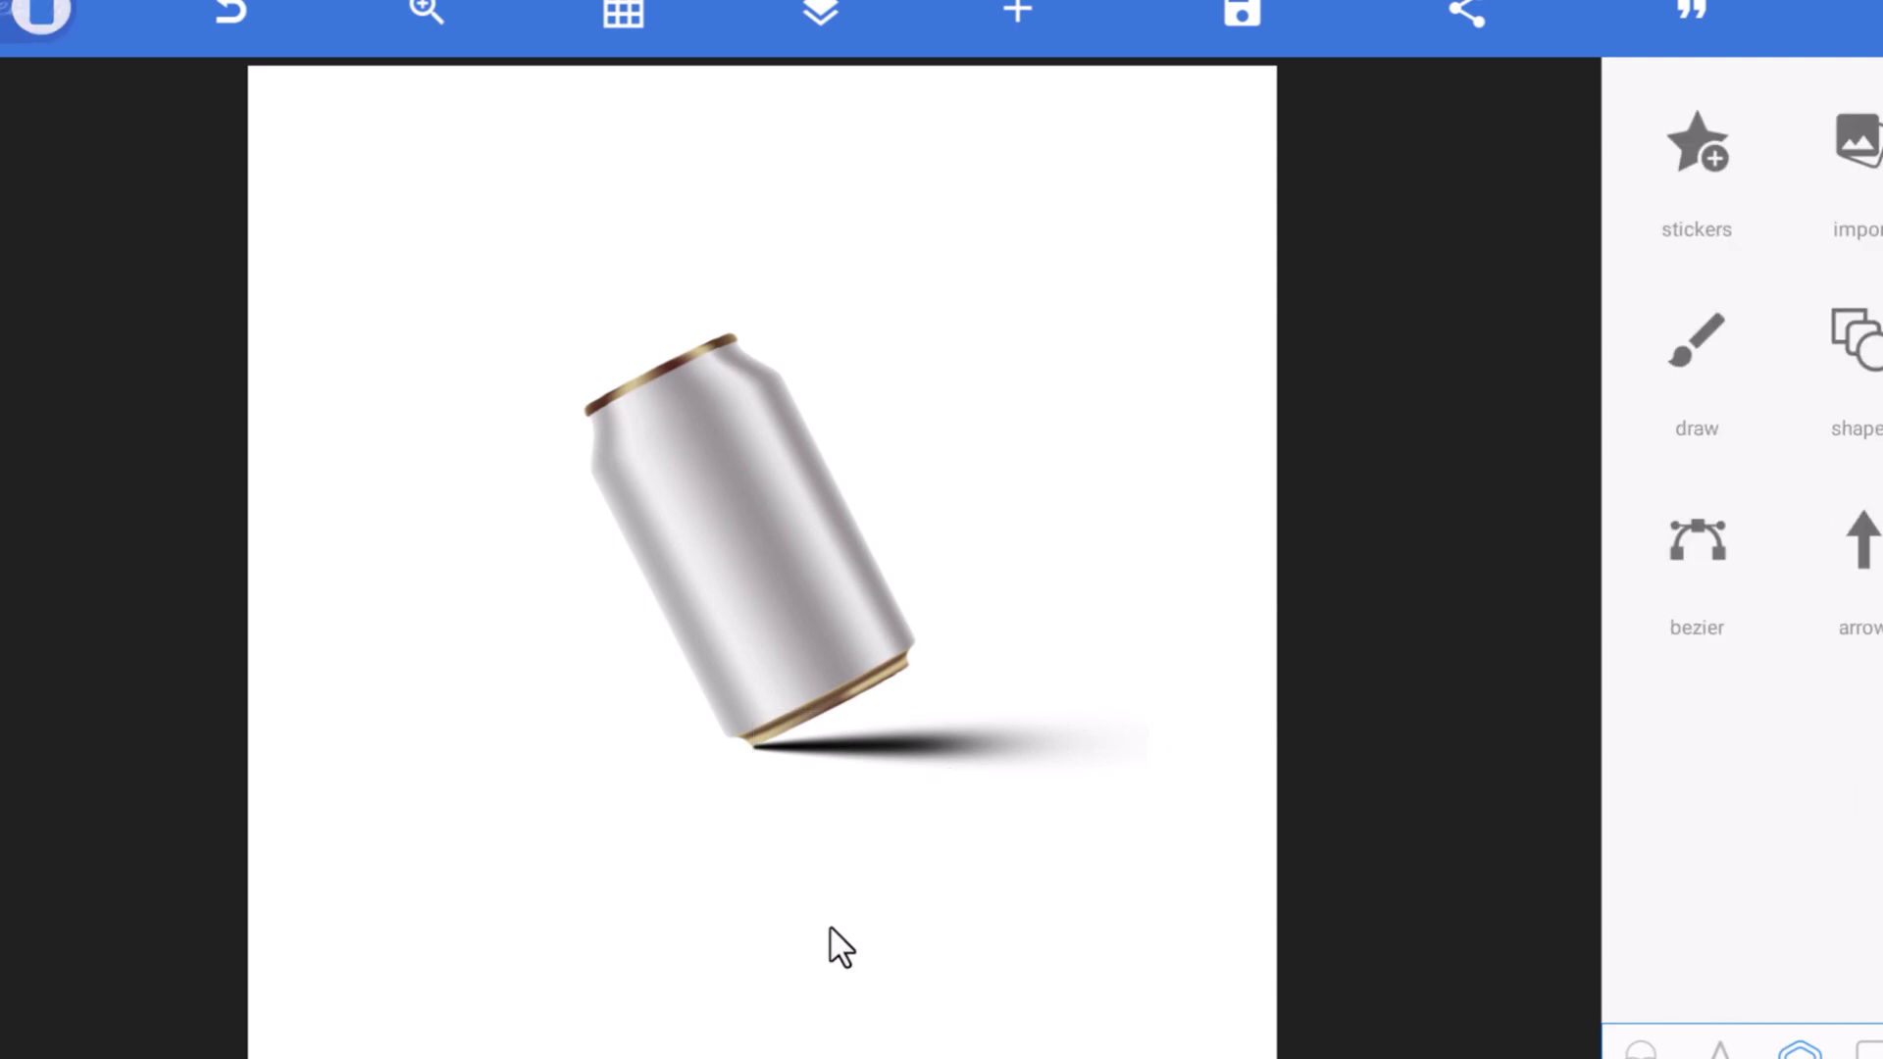
pyautogui.click(943, 759)
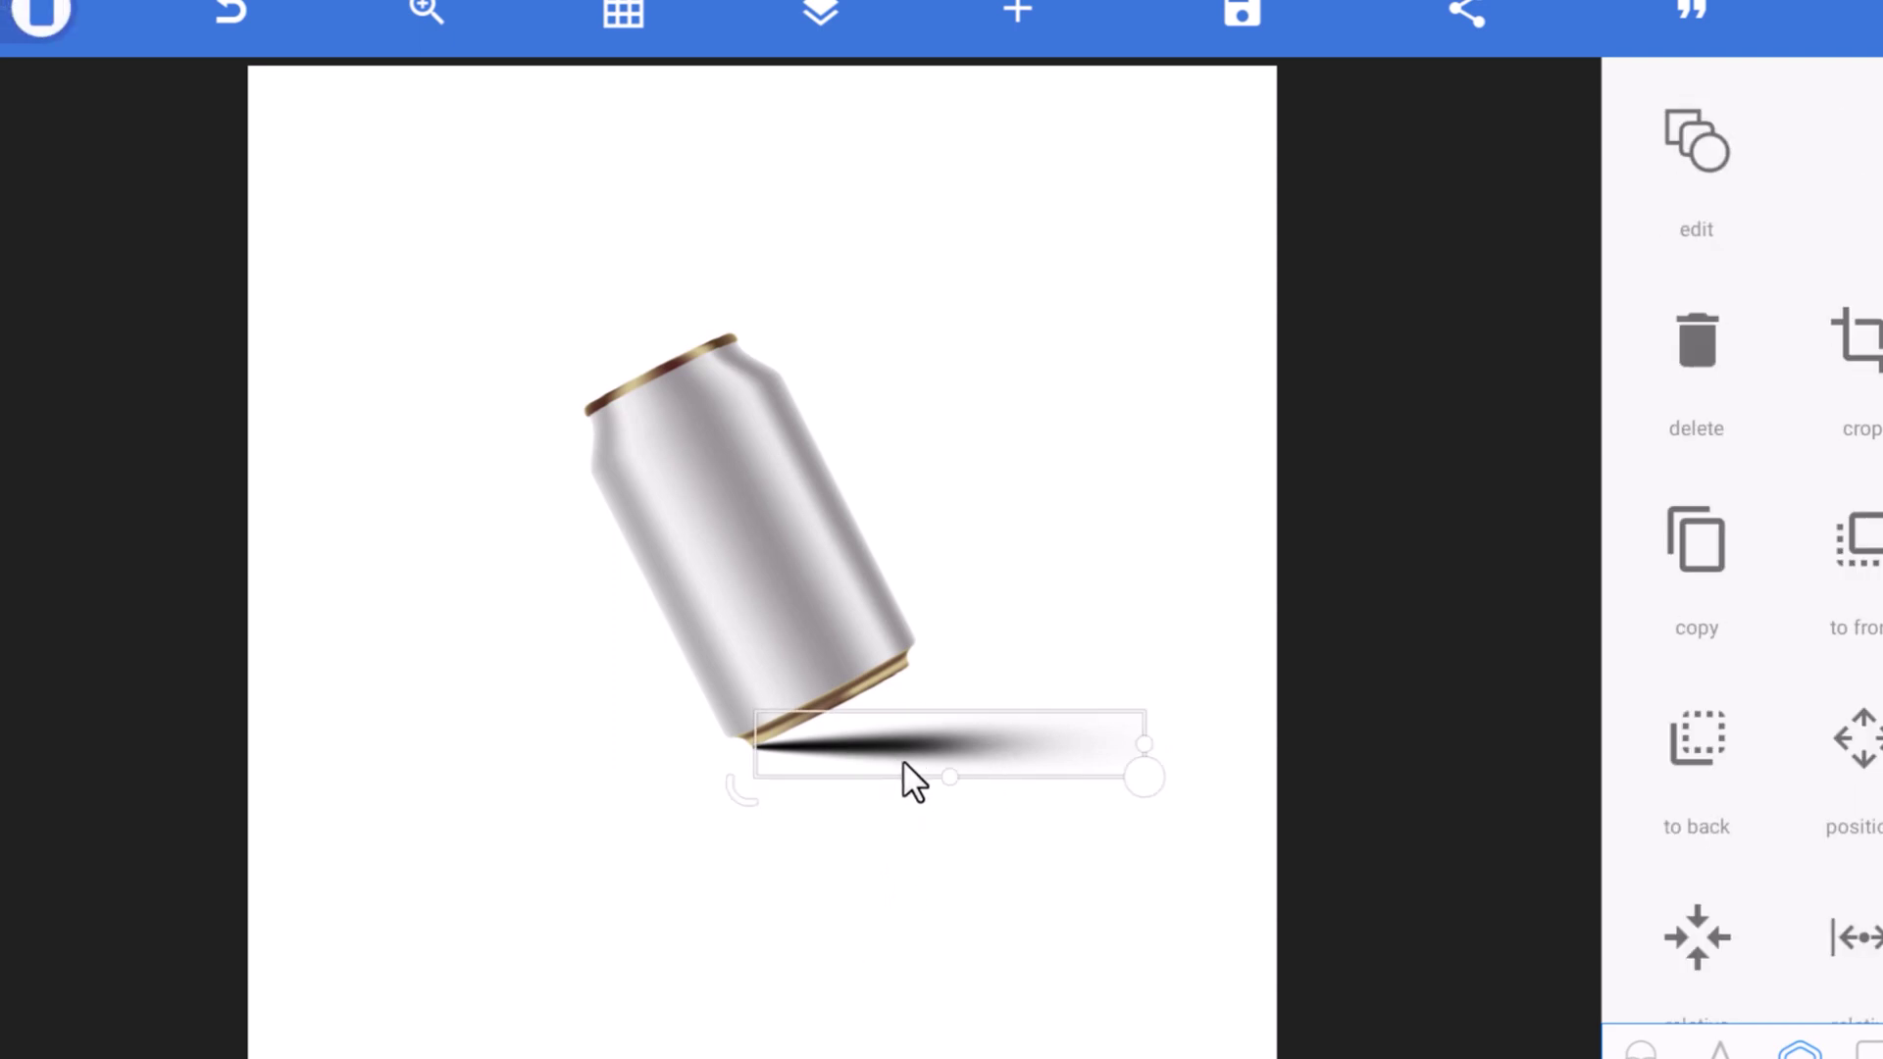
pyautogui.moveTo(932, 750); pyautogui.dragTo(933, 749)
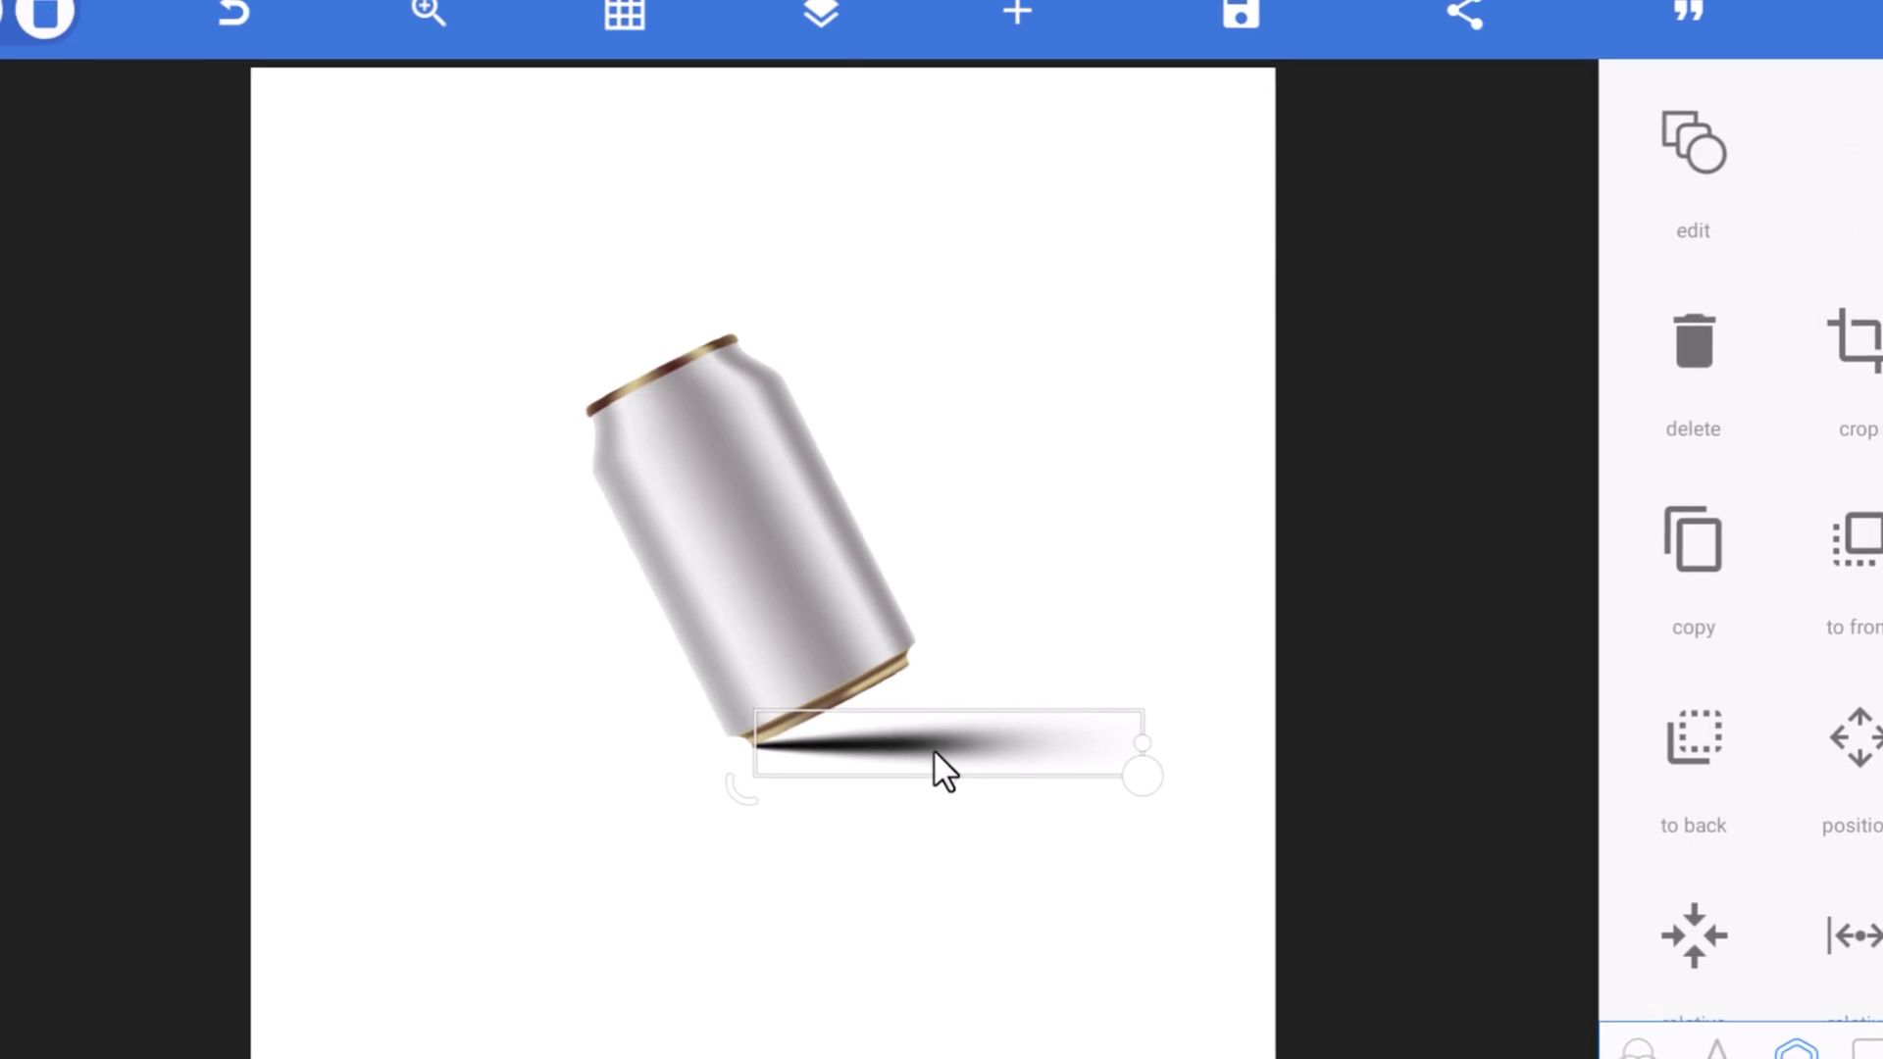
# Step: Move the shadow layer below the can layer in the layer order
pyautogui.click(826, 36)
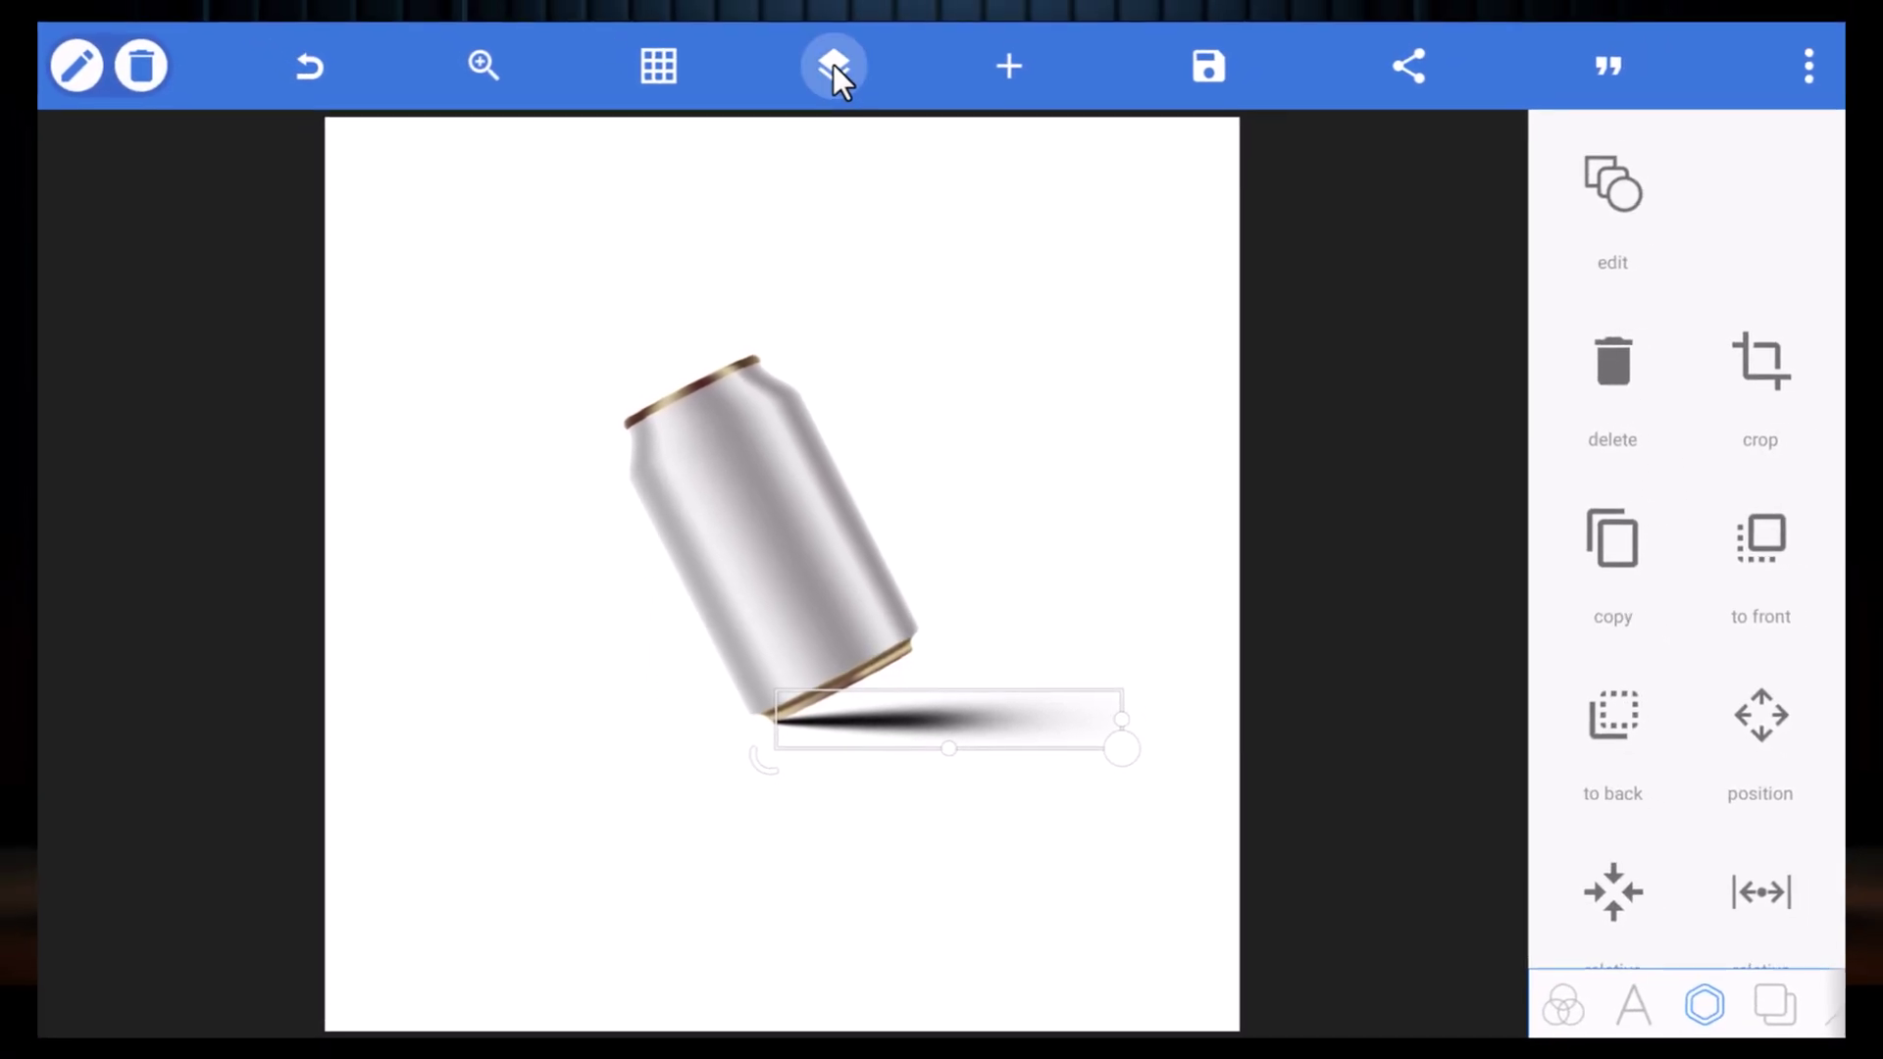
pyautogui.moveTo(116, 201); pyautogui.dragTo(137, 392)
pyautogui.click(841, 96)
pyautogui.click(1000, 422)
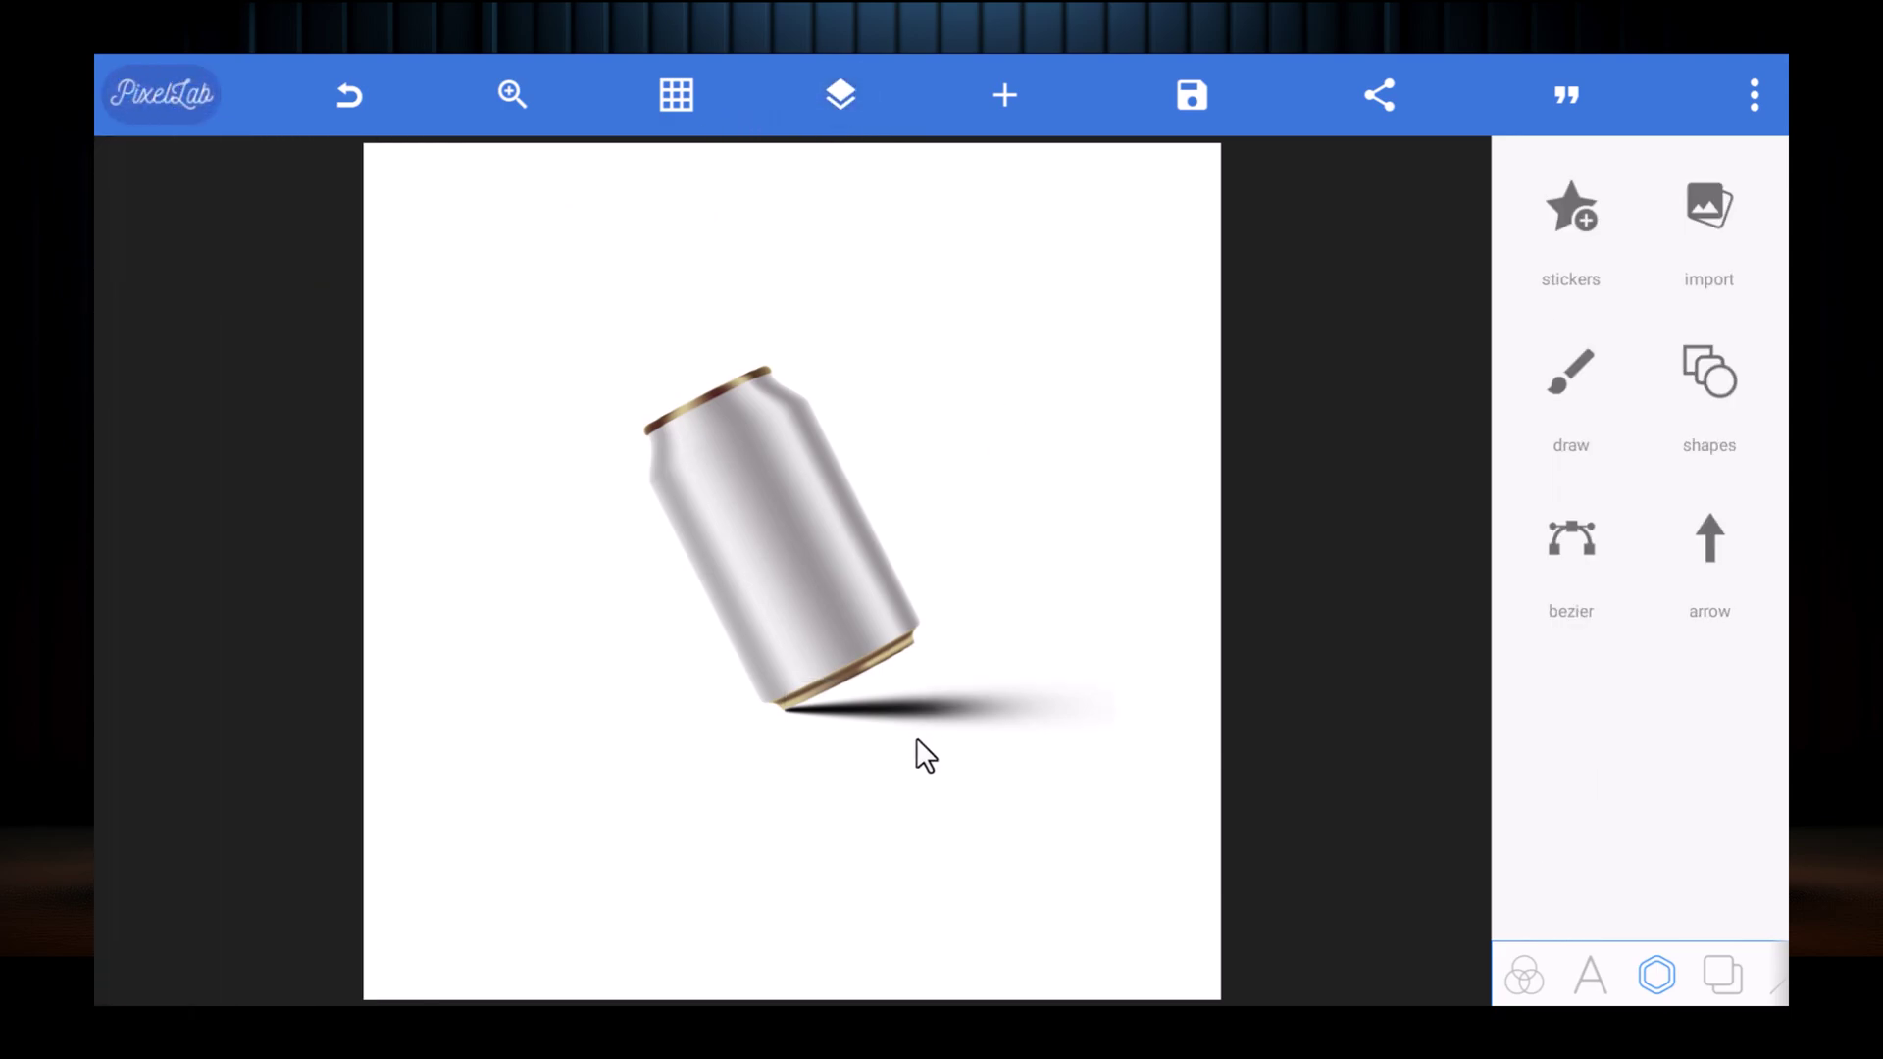
# Step: Nudge the shadow in finer increments so its pointed end meets the can's lowest corner, and apply the position
pyautogui.click(996, 713)
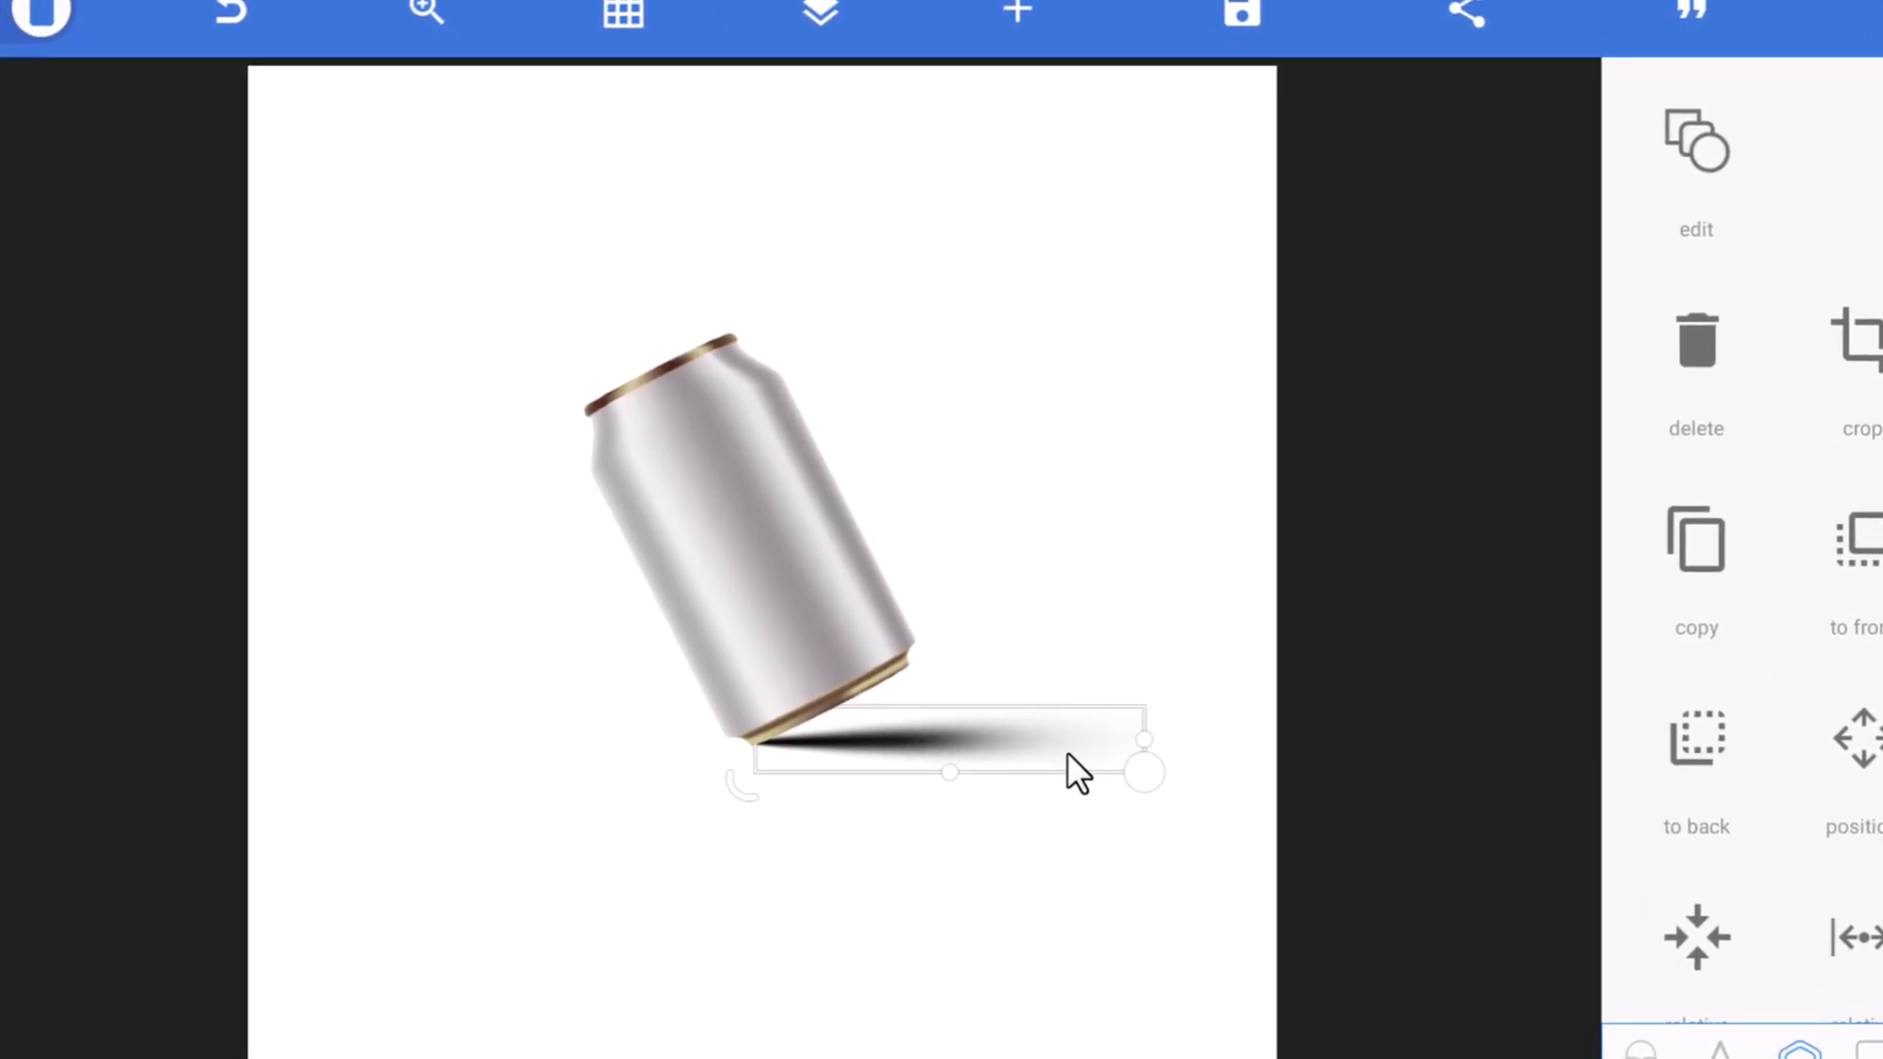
pyautogui.click(1059, 578)
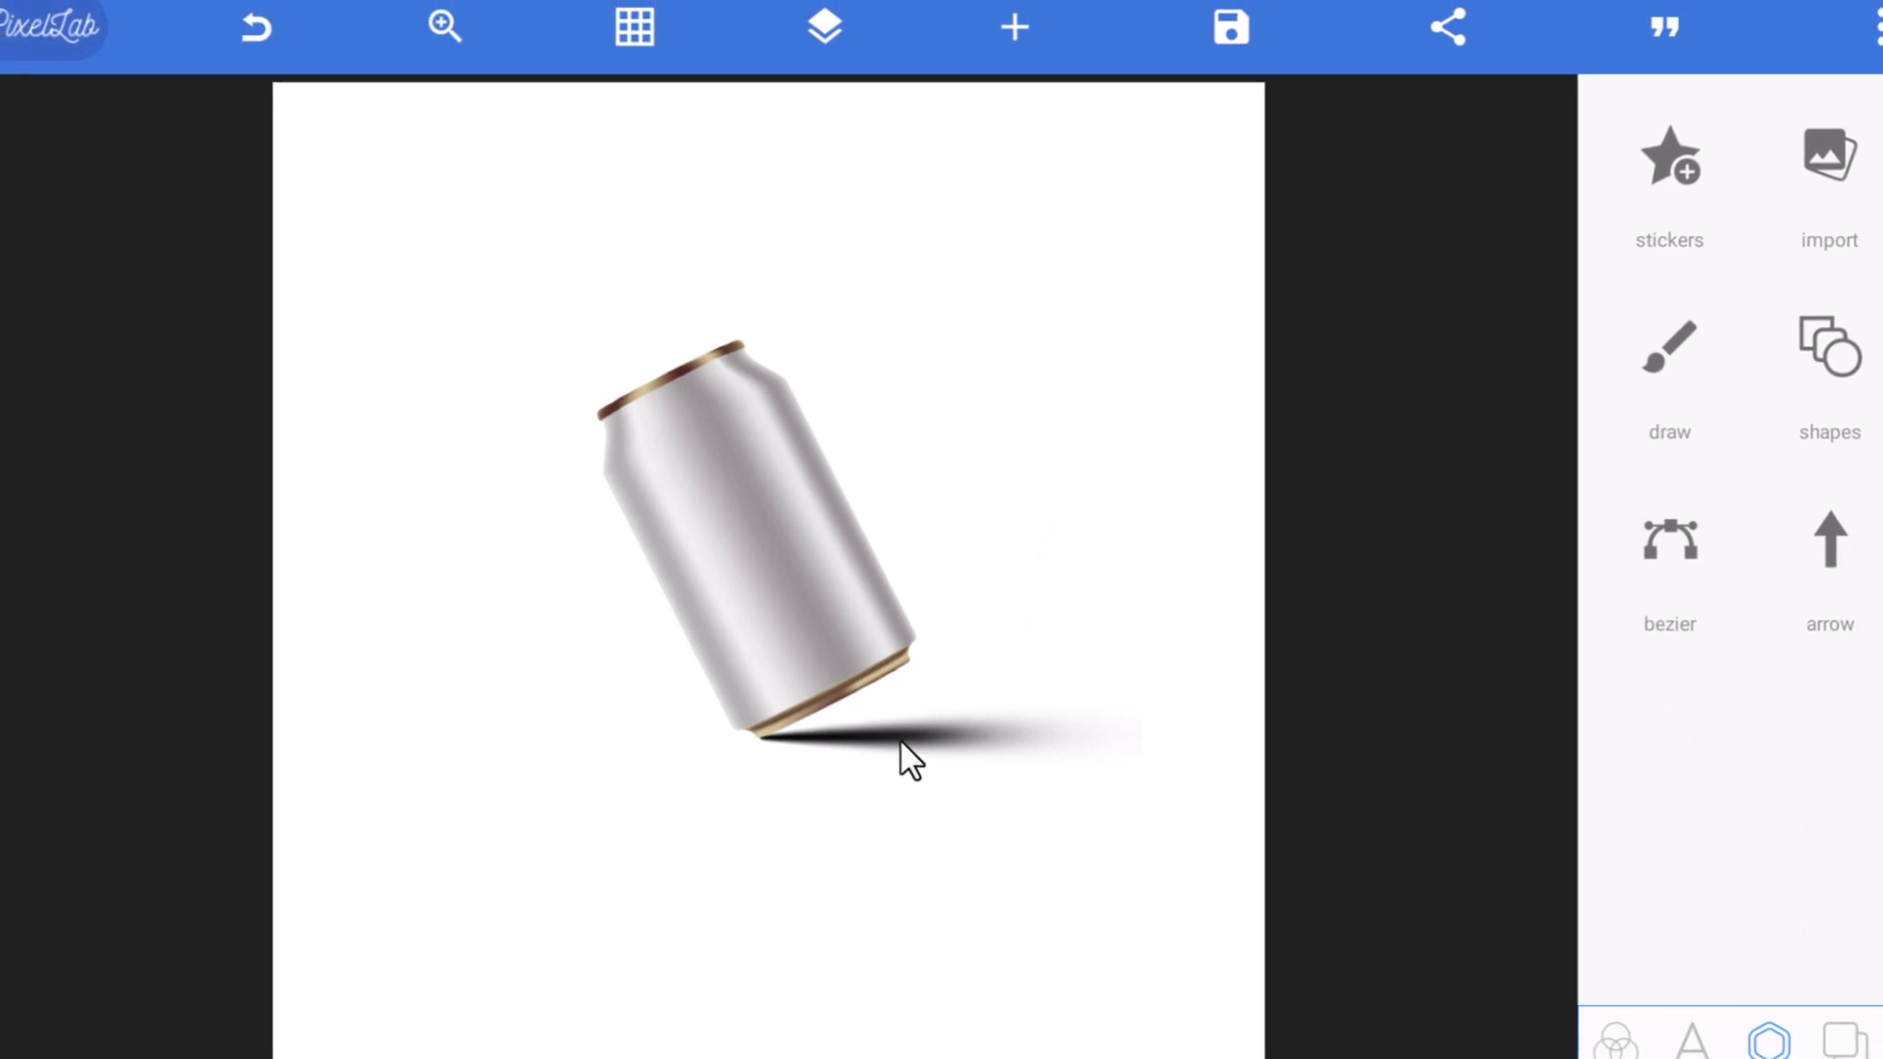
pyautogui.click(920, 737)
pyautogui.click(1790, 711)
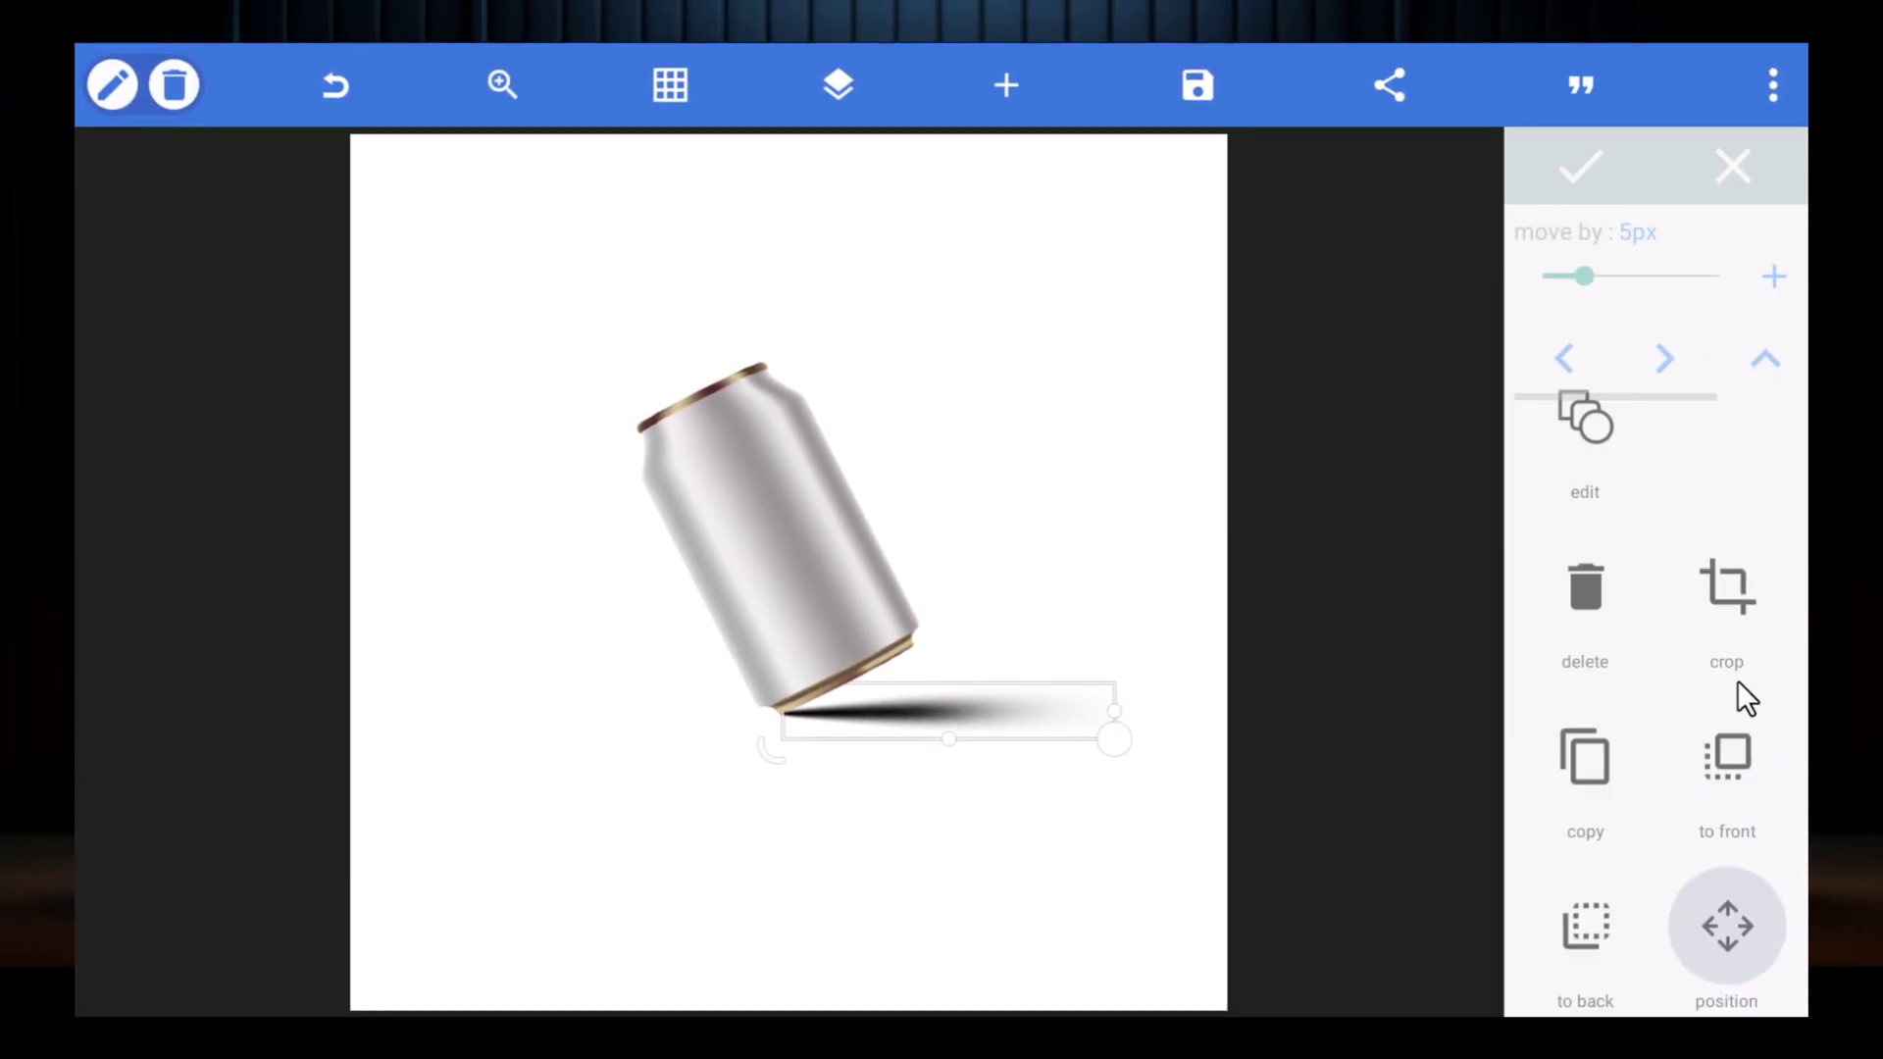
pyautogui.moveTo(1692, 379); pyautogui.dragTo(1549, 404)
pyautogui.moveTo(1573, 283); pyautogui.dragTo(1528, 282)
pyautogui.click(1651, 364)
pyautogui.hscroll(-2, 1551, 367)
pyautogui.moveTo(1726, 397); pyautogui.dragTo(1667, 412)
pyautogui.click(1535, 196)
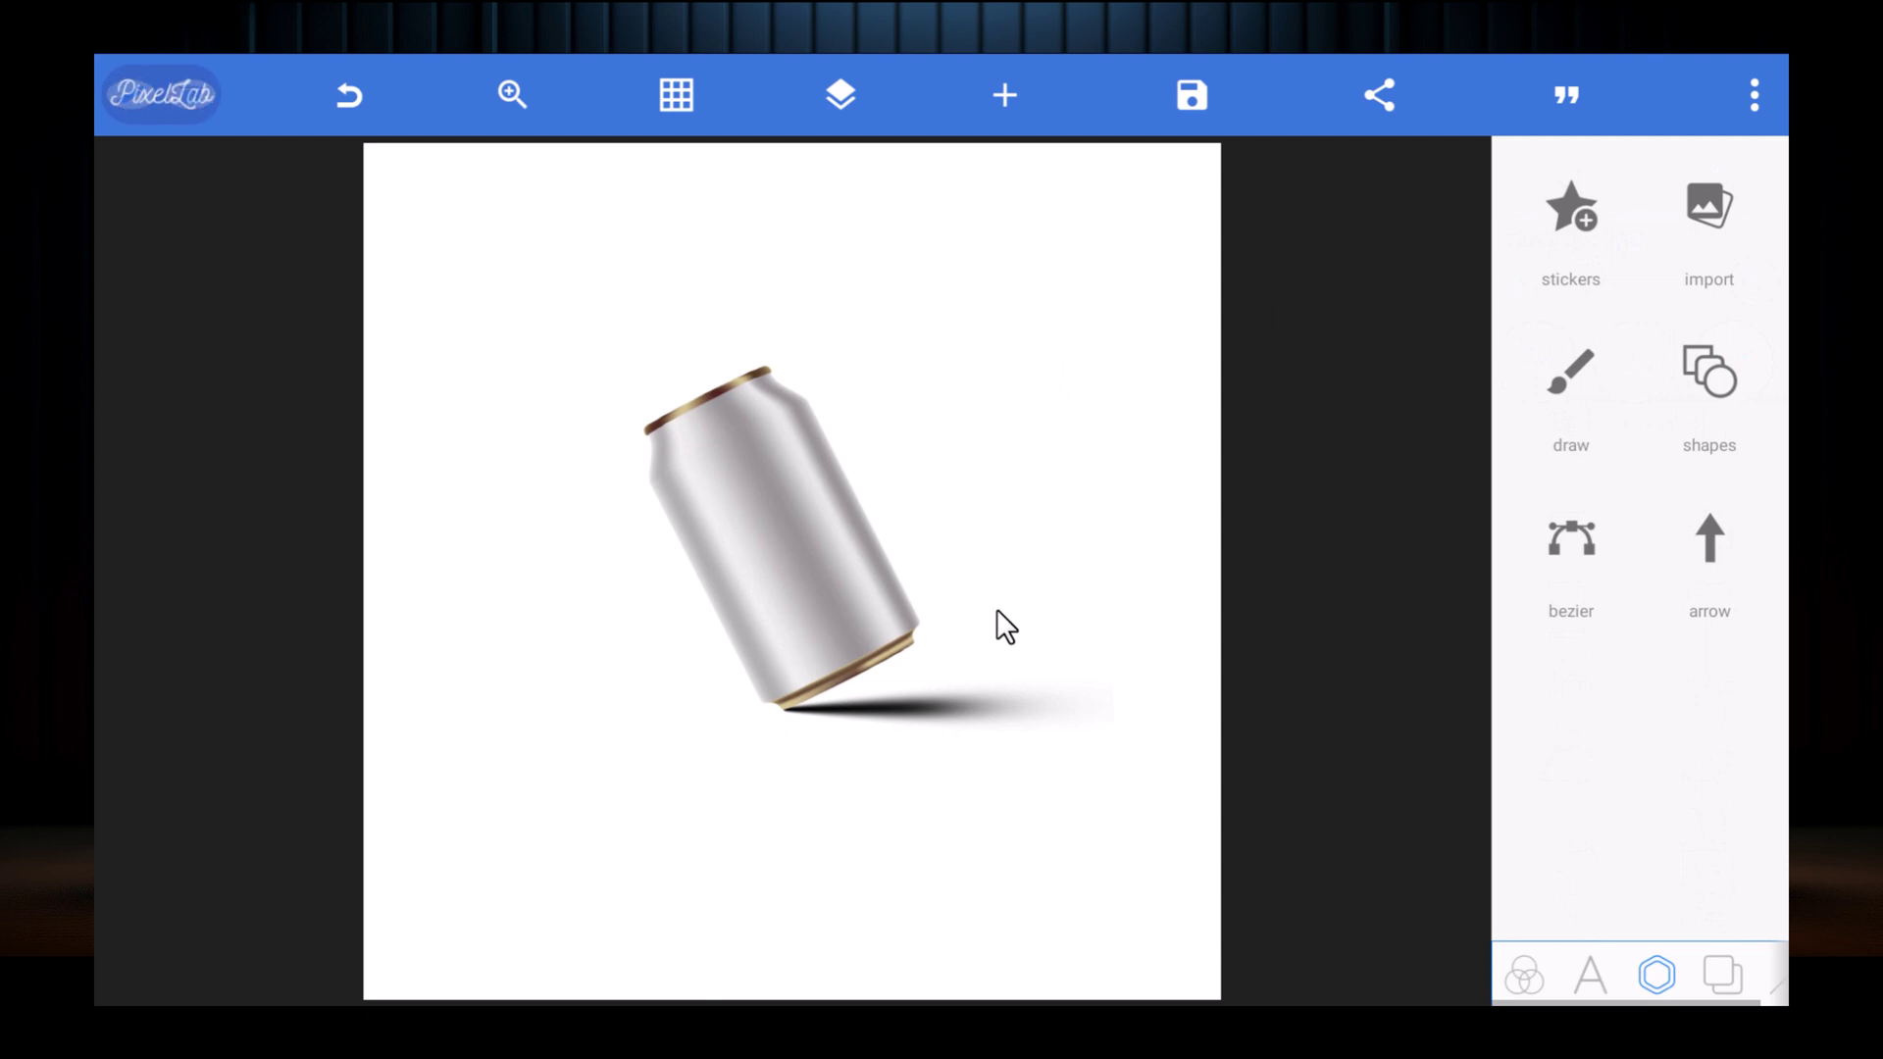
# Step: Lower the opacity of the tilted can's shadow to a soft grey and apply it
pyautogui.click(913, 710)
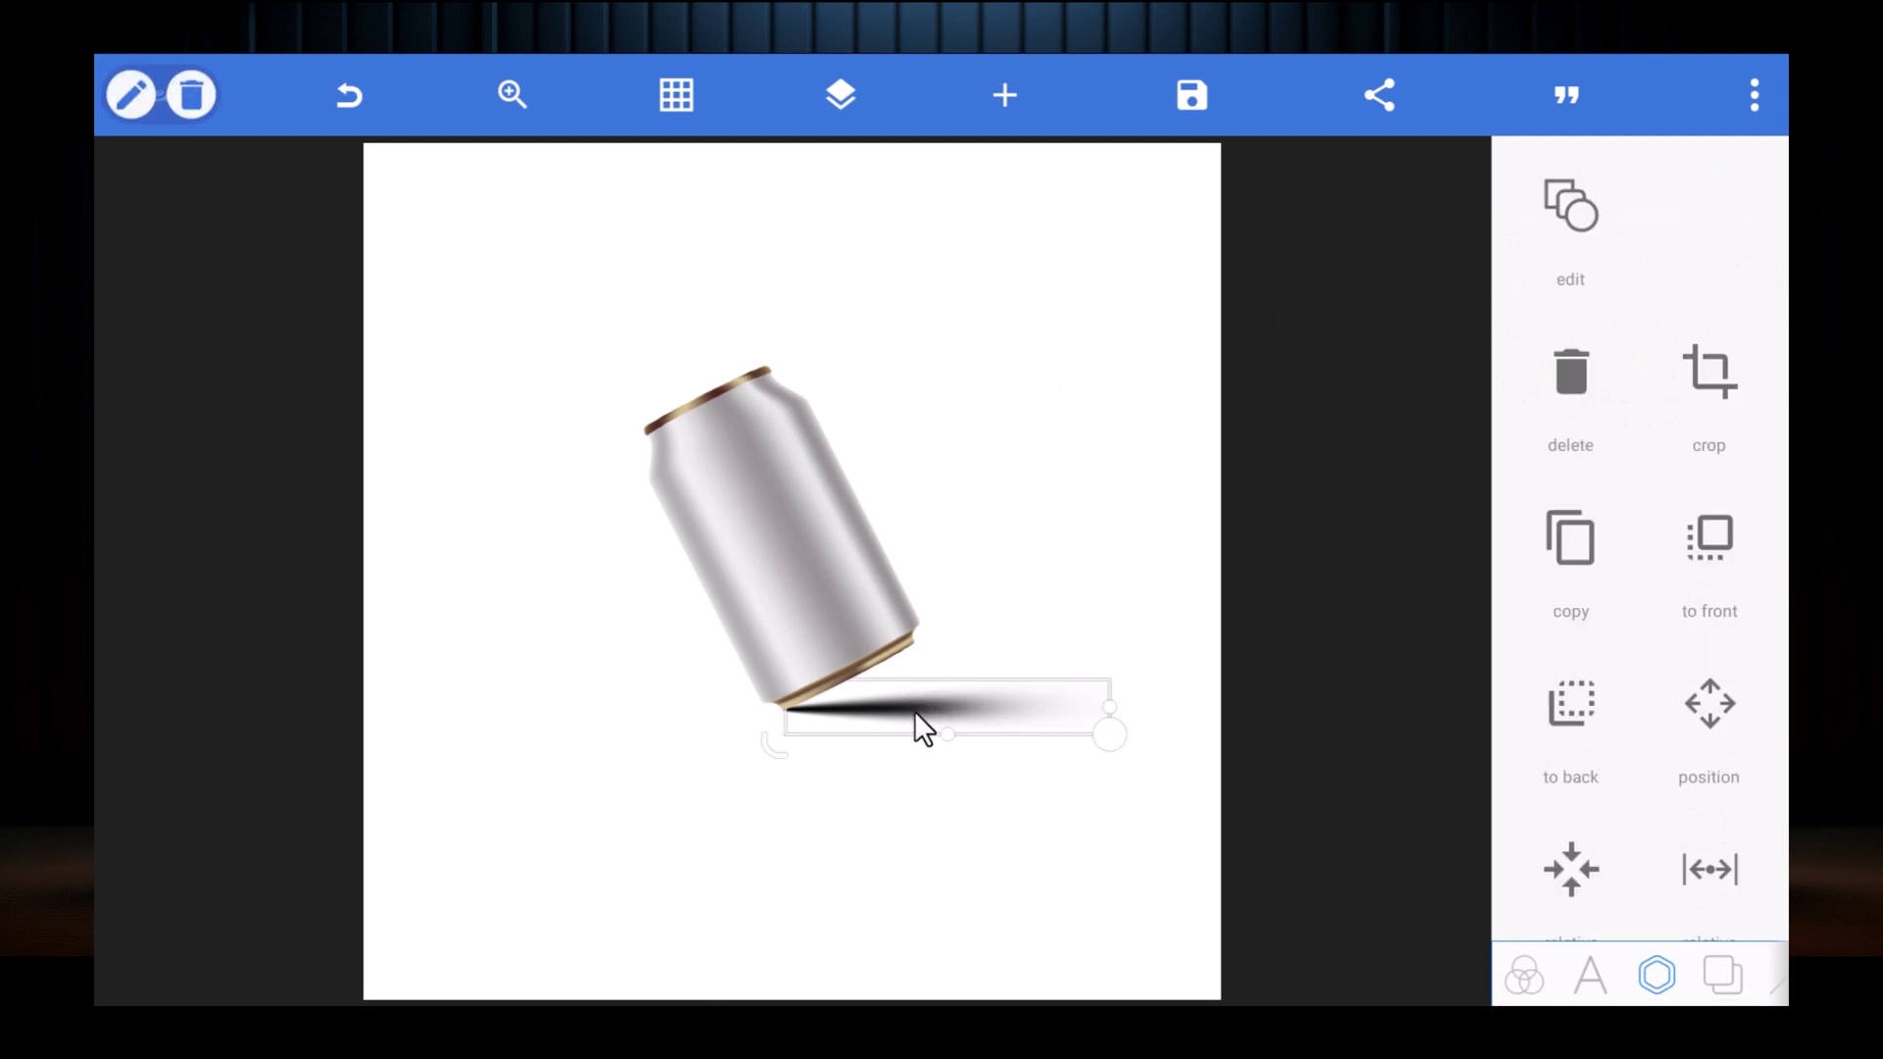
pyautogui.scroll(-1, 1669, 561)
pyautogui.scroll(-5, 1668, 569)
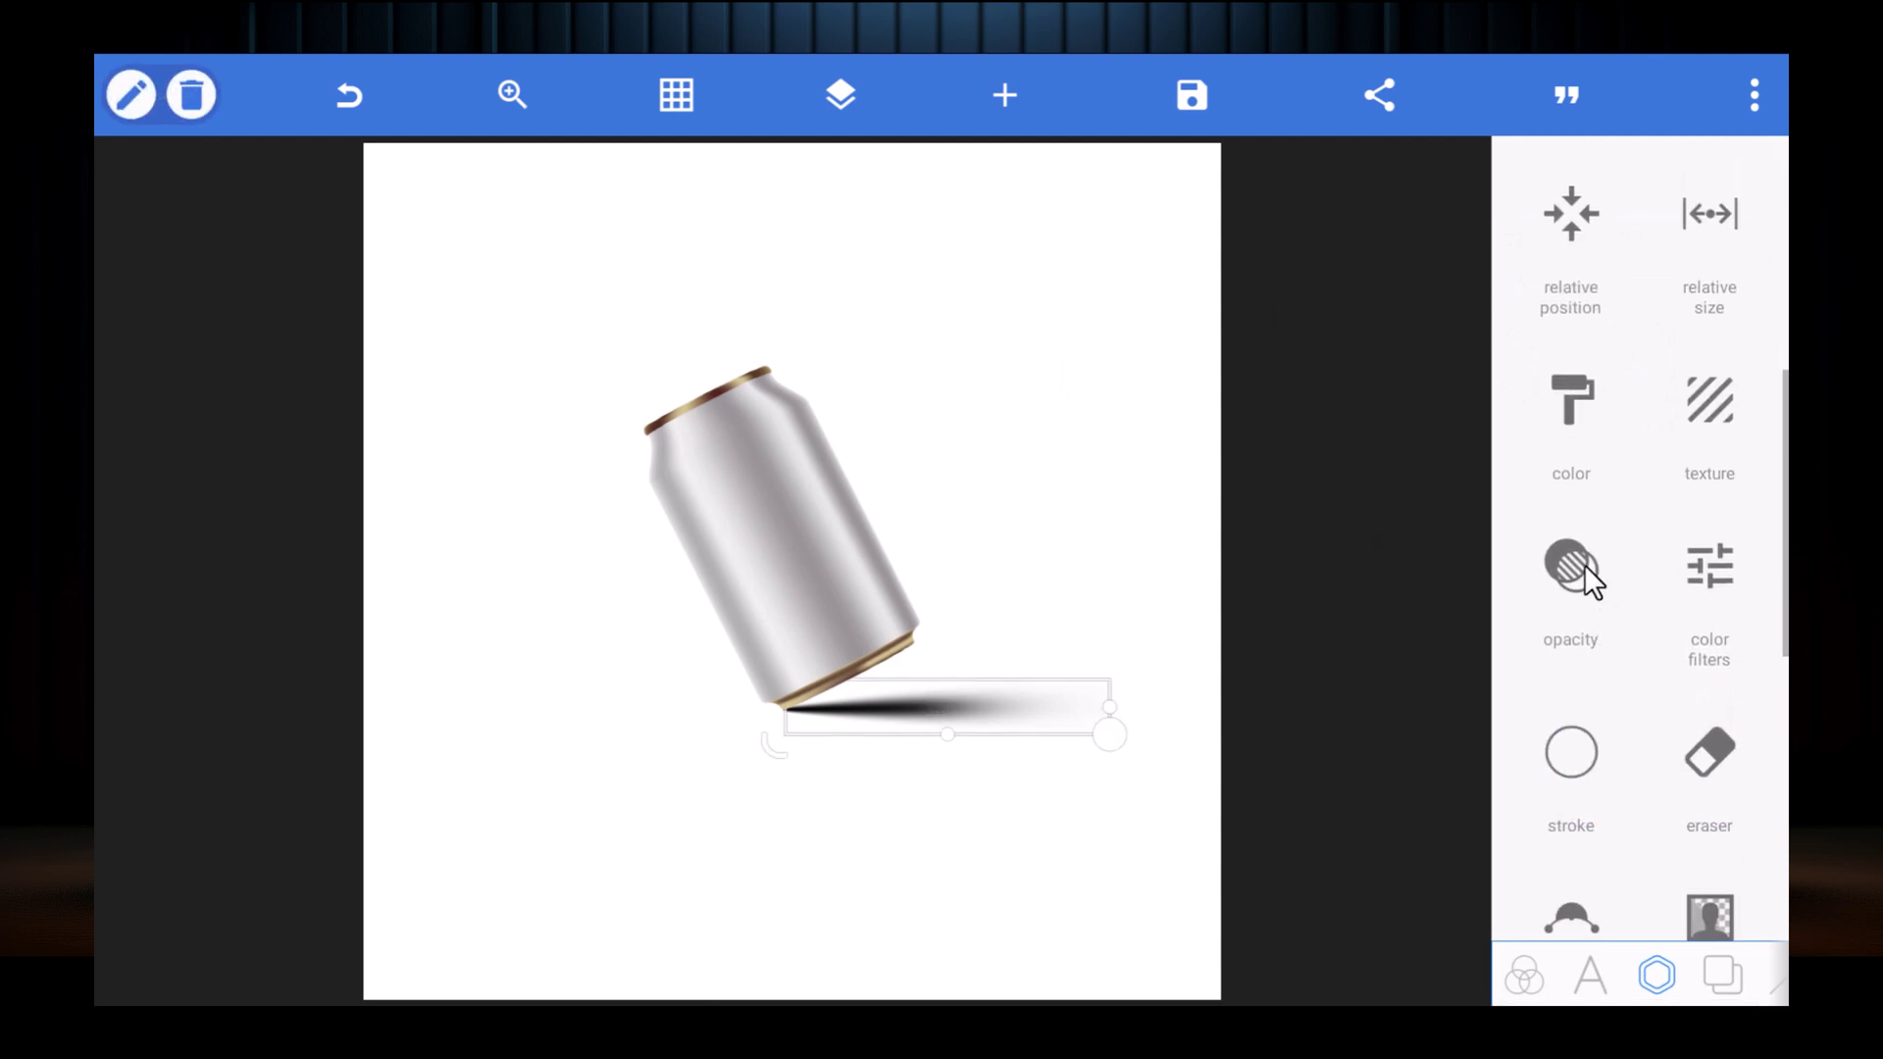
pyautogui.click(1585, 563)
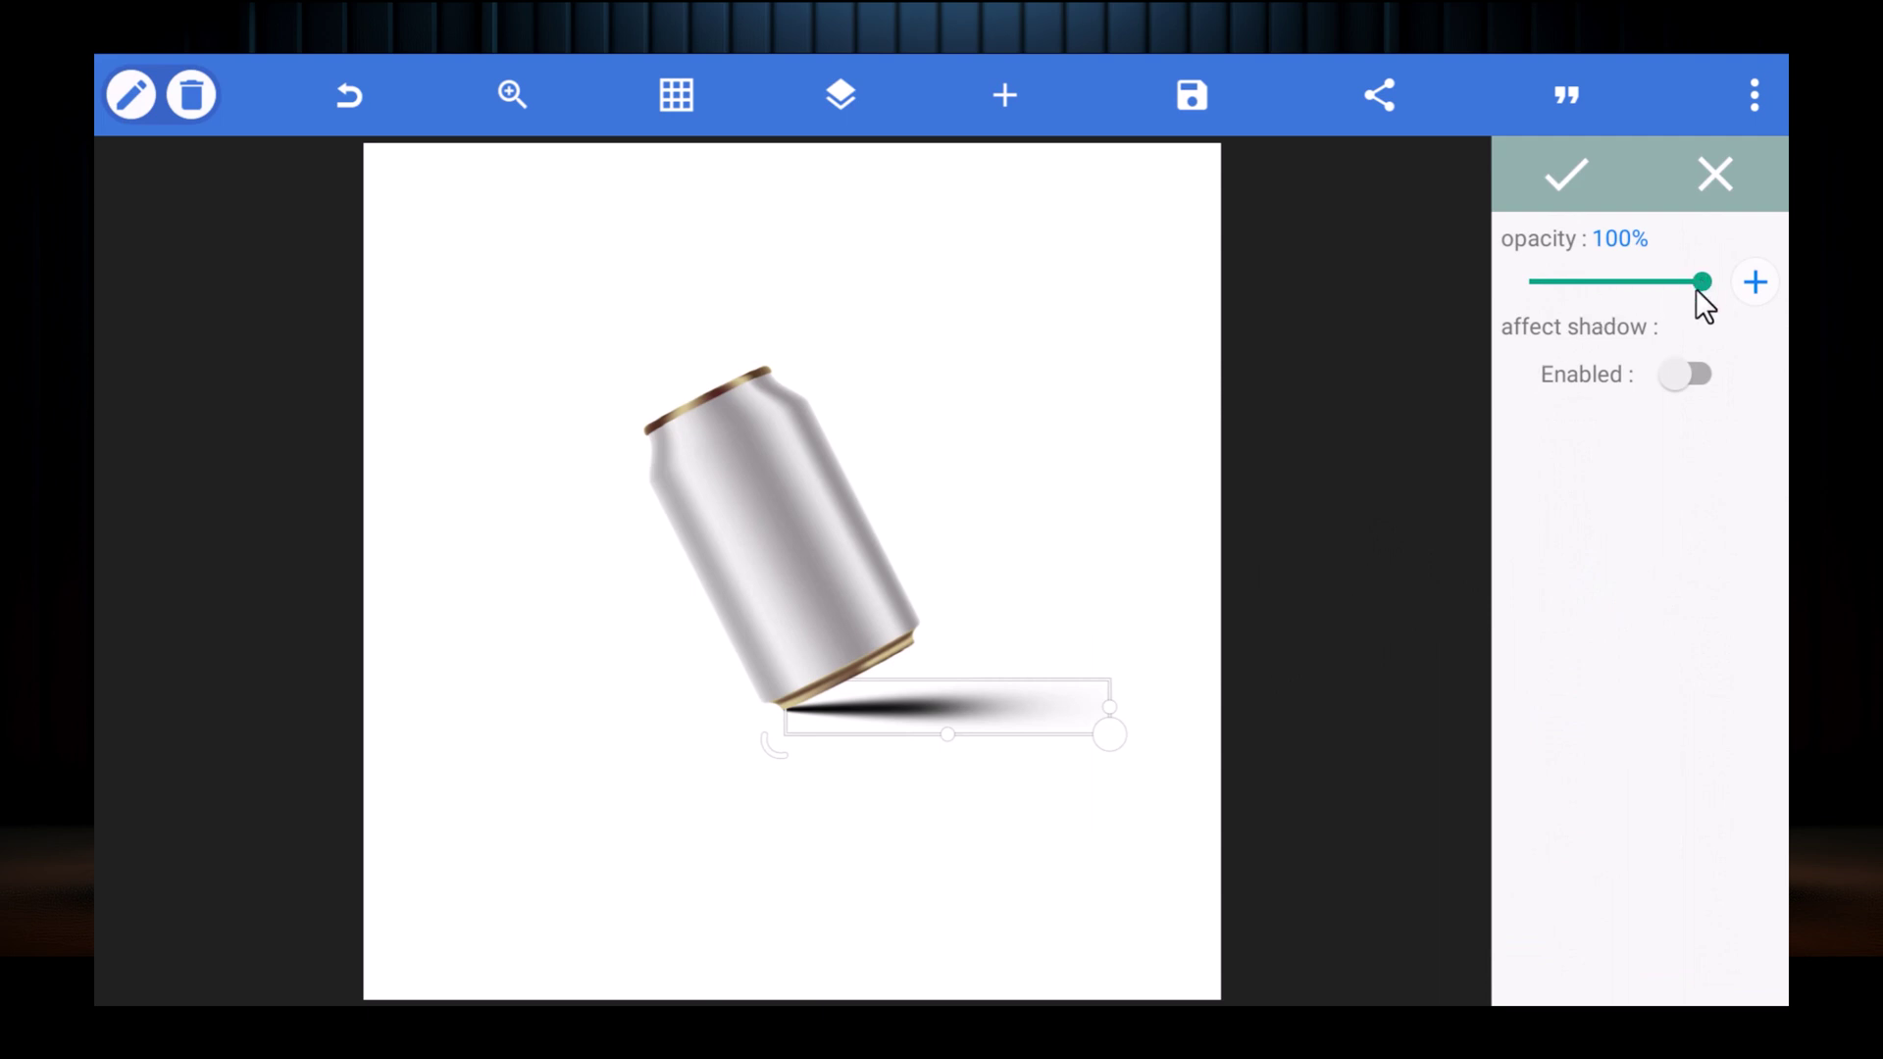
pyautogui.moveTo(1697, 288); pyautogui.dragTo(1578, 379)
pyautogui.click(1565, 178)
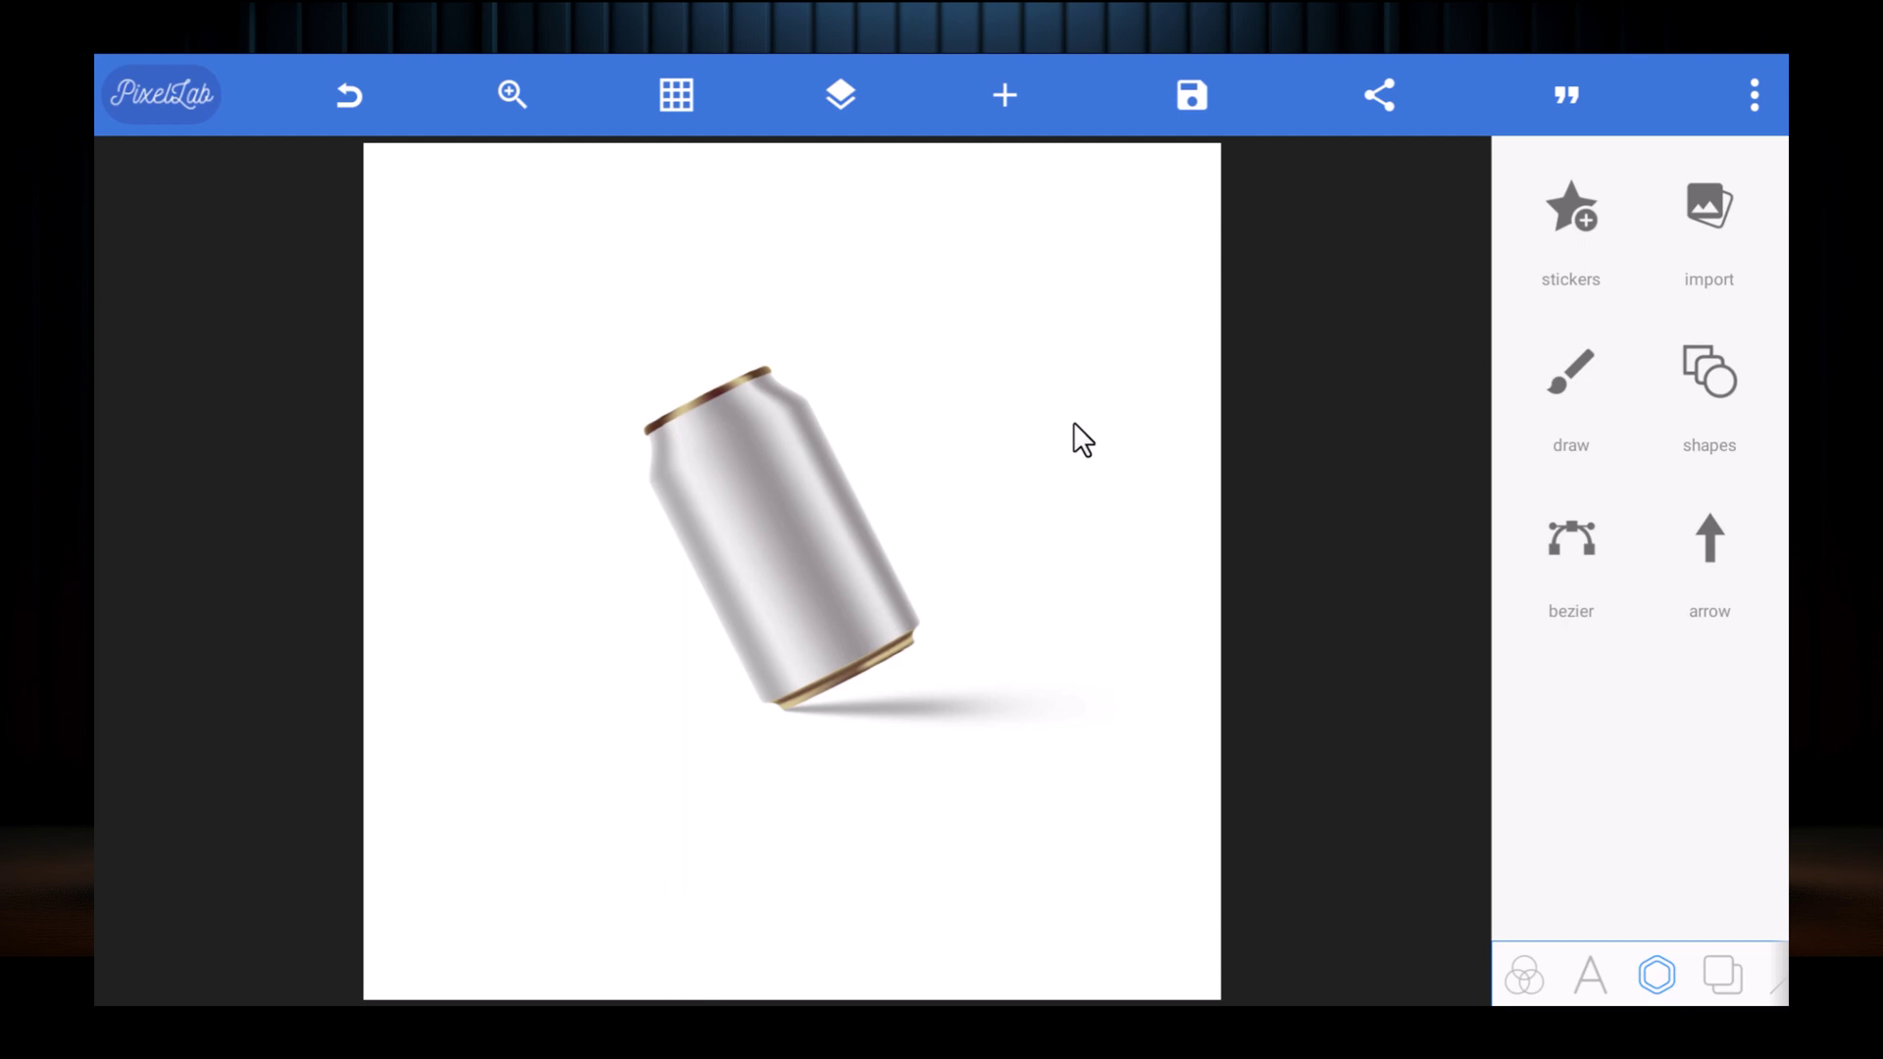
# Step: Hide and show the shadow layer to compare the tilted can with and without its shadow
pyautogui.click(838, 96)
pyautogui.click(328, 358)
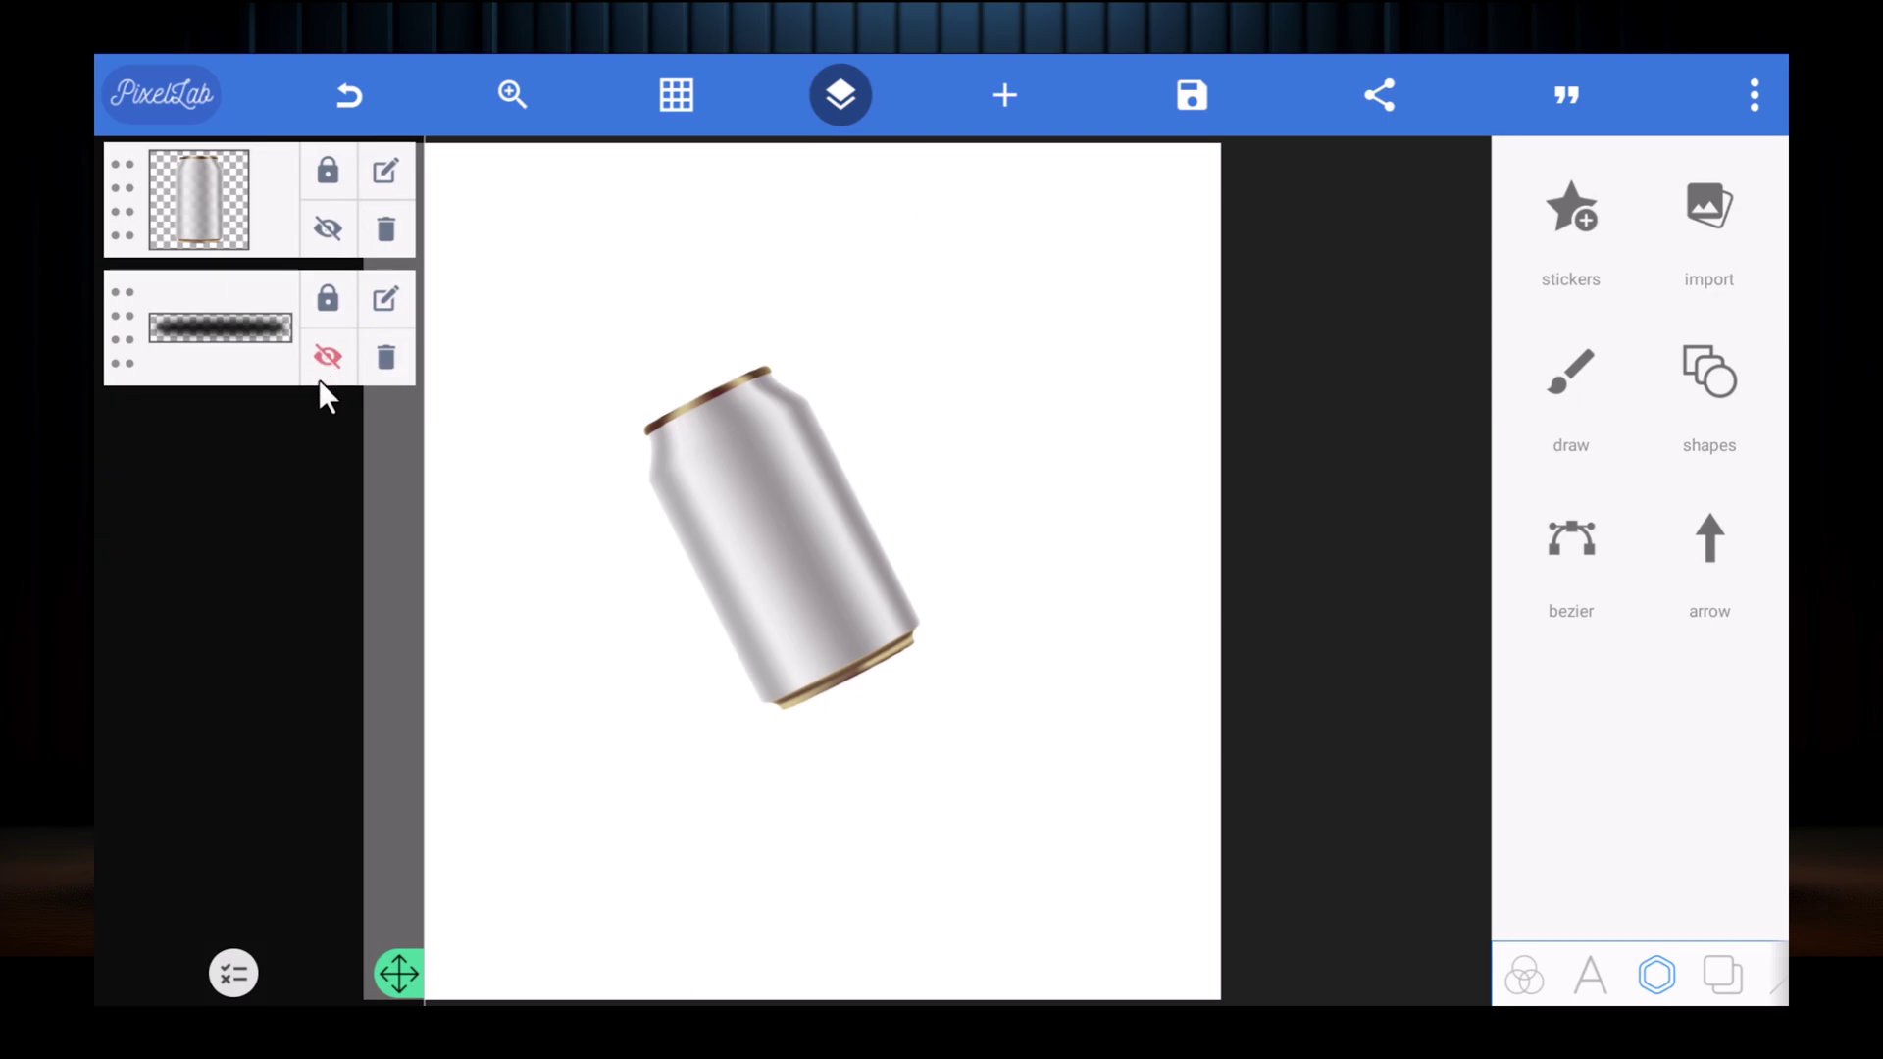
pyautogui.click(327, 357)
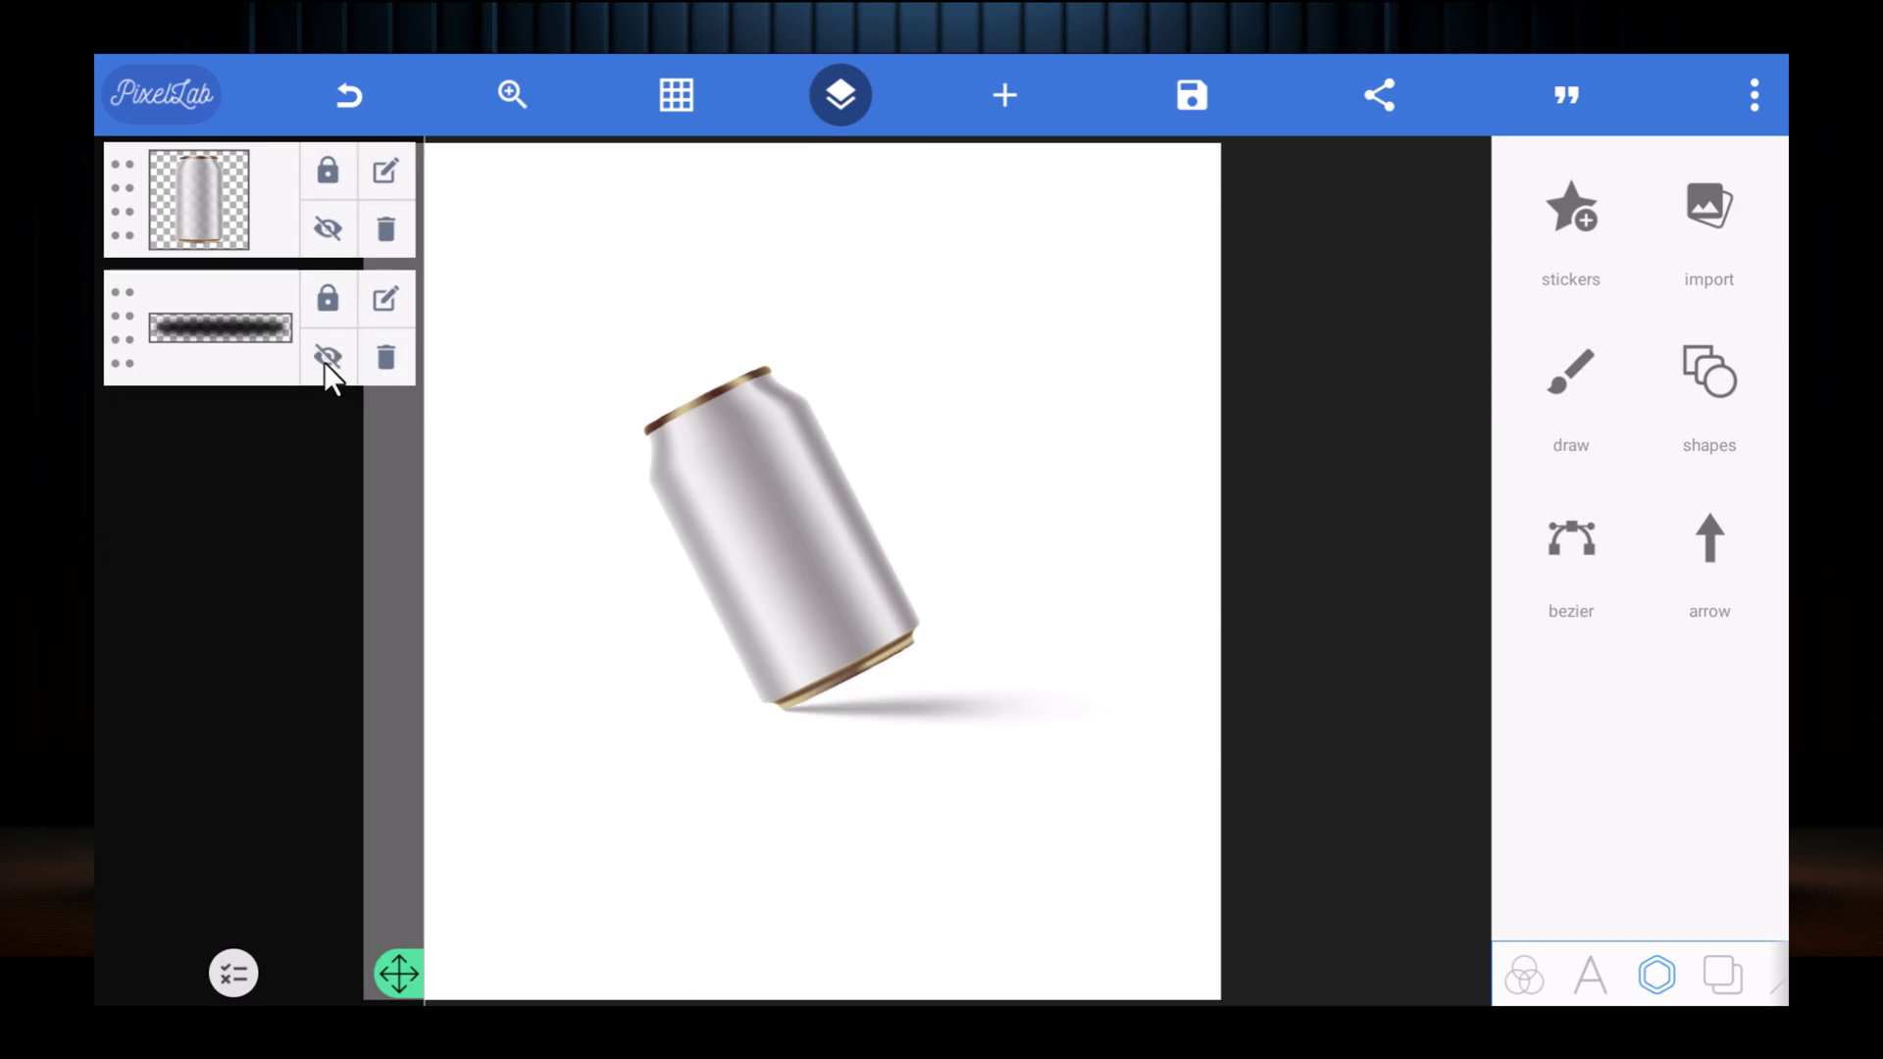
pyautogui.click(851, 115)
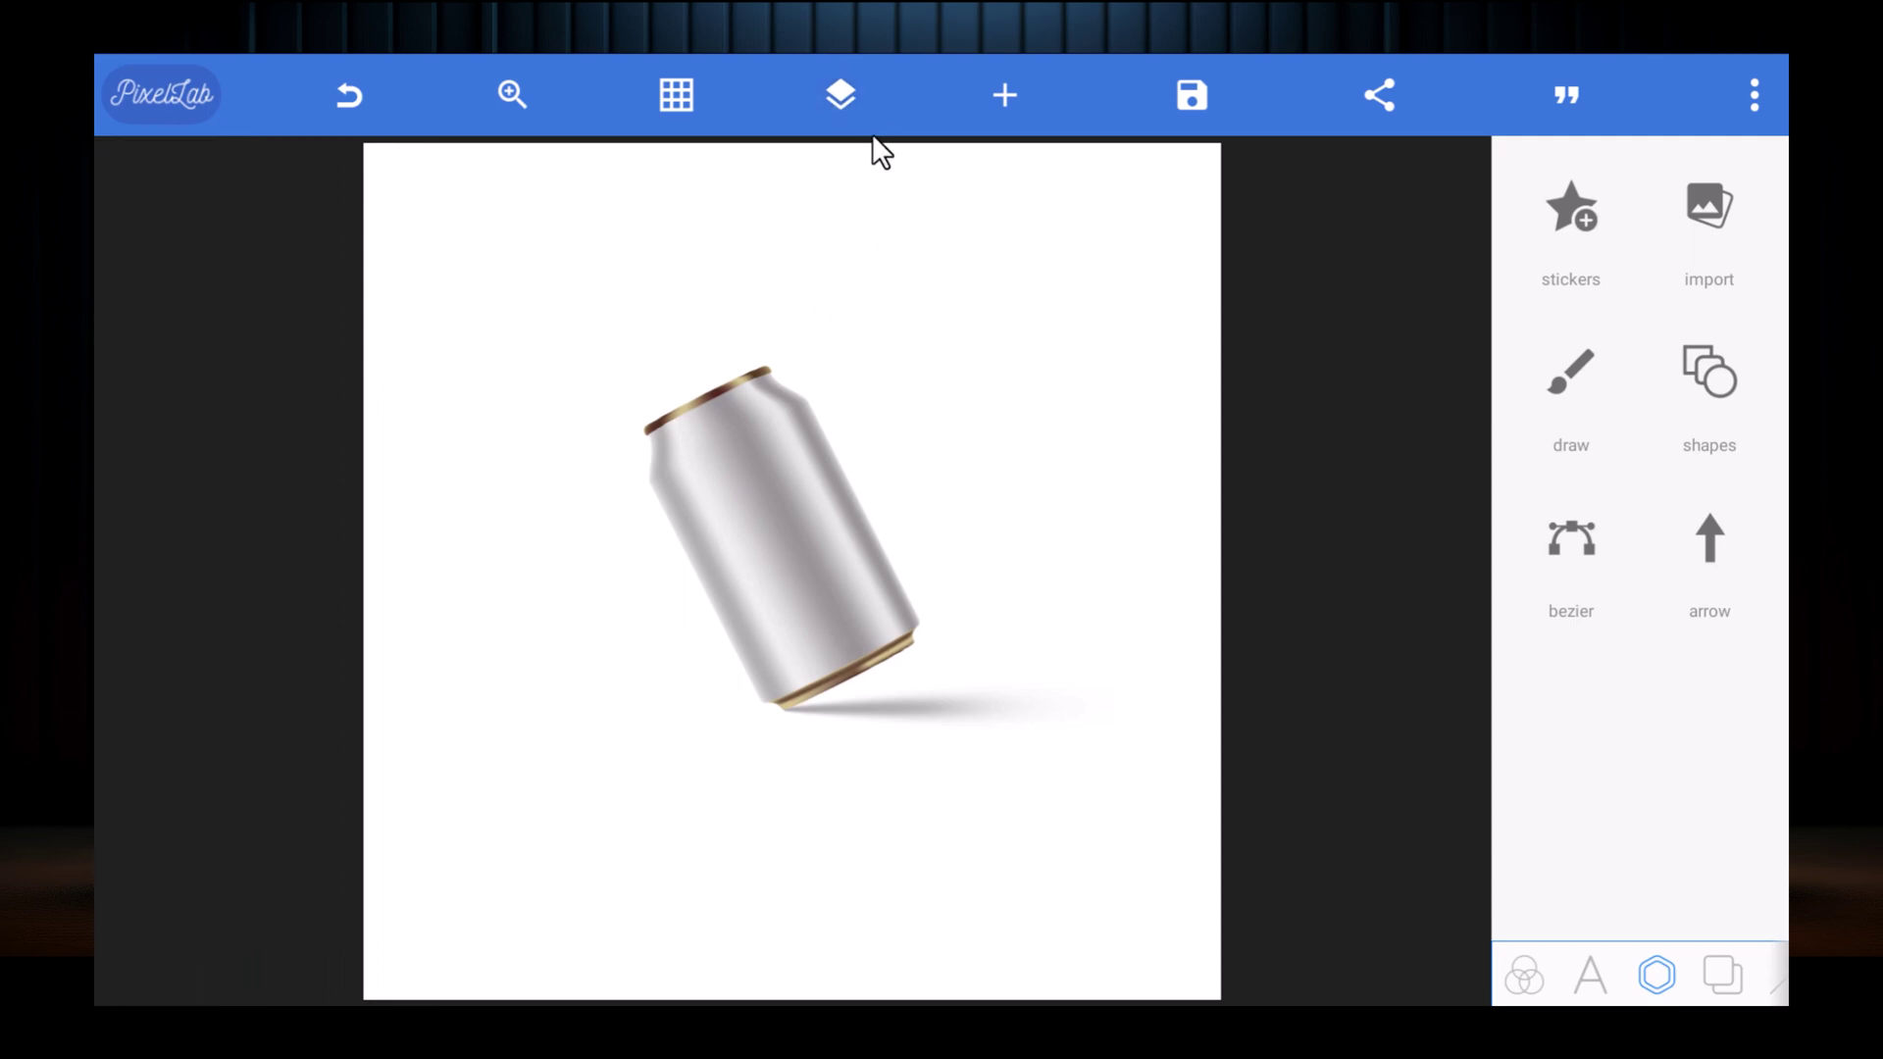
# Step: Undo the tilted-can edits back to the upright can without a shadow
pyautogui.click(361, 92)
pyautogui.click(361, 92)
pyautogui.click(361, 92)
pyautogui.click(361, 92)
pyautogui.click(361, 93)
pyautogui.click(361, 92)
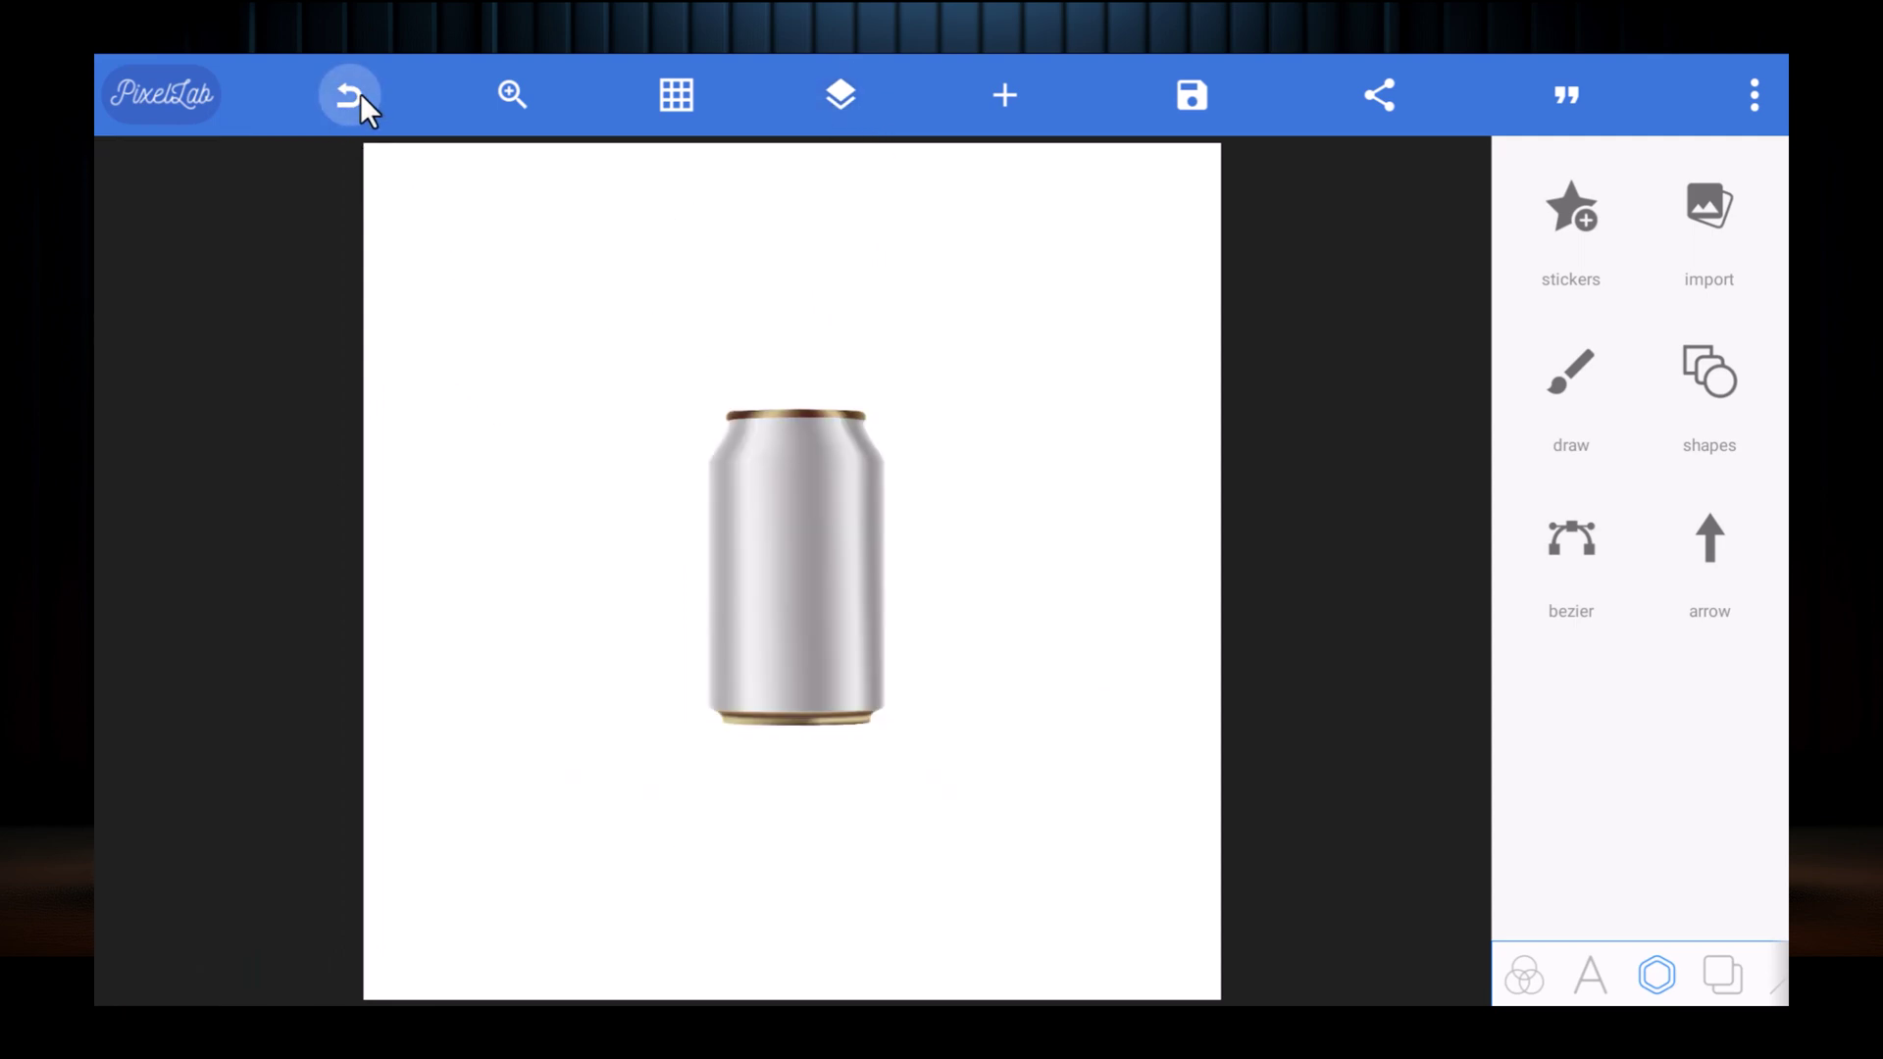
# Step: Shift the upright can slightly right and down on the canvas, then deselect it
pyautogui.click(810, 537)
pyautogui.moveTo(800, 535); pyautogui.dragTo(818, 541)
pyautogui.click(896, 486)
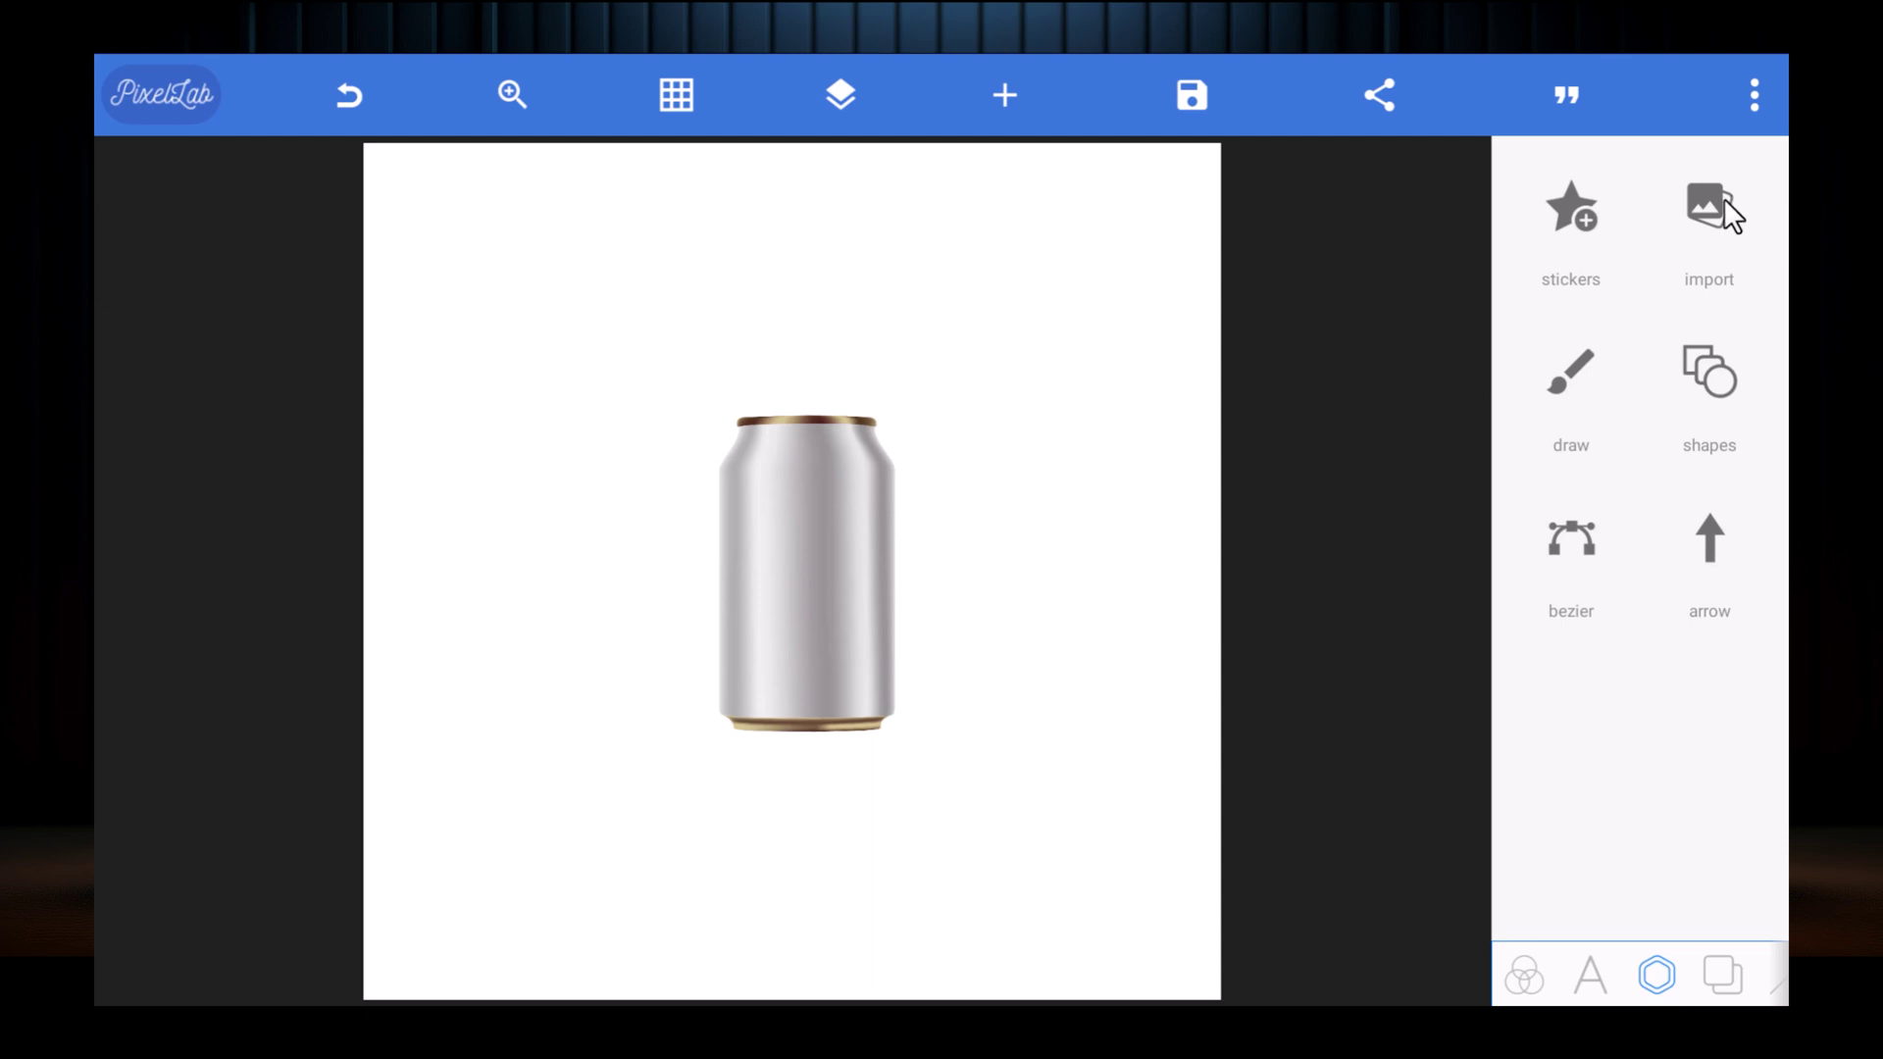
# Step: Import the ready-made flat blurred shadow image, crop its empty upper and lower areas, and place it centred beneath the can
pyautogui.click(1726, 261)
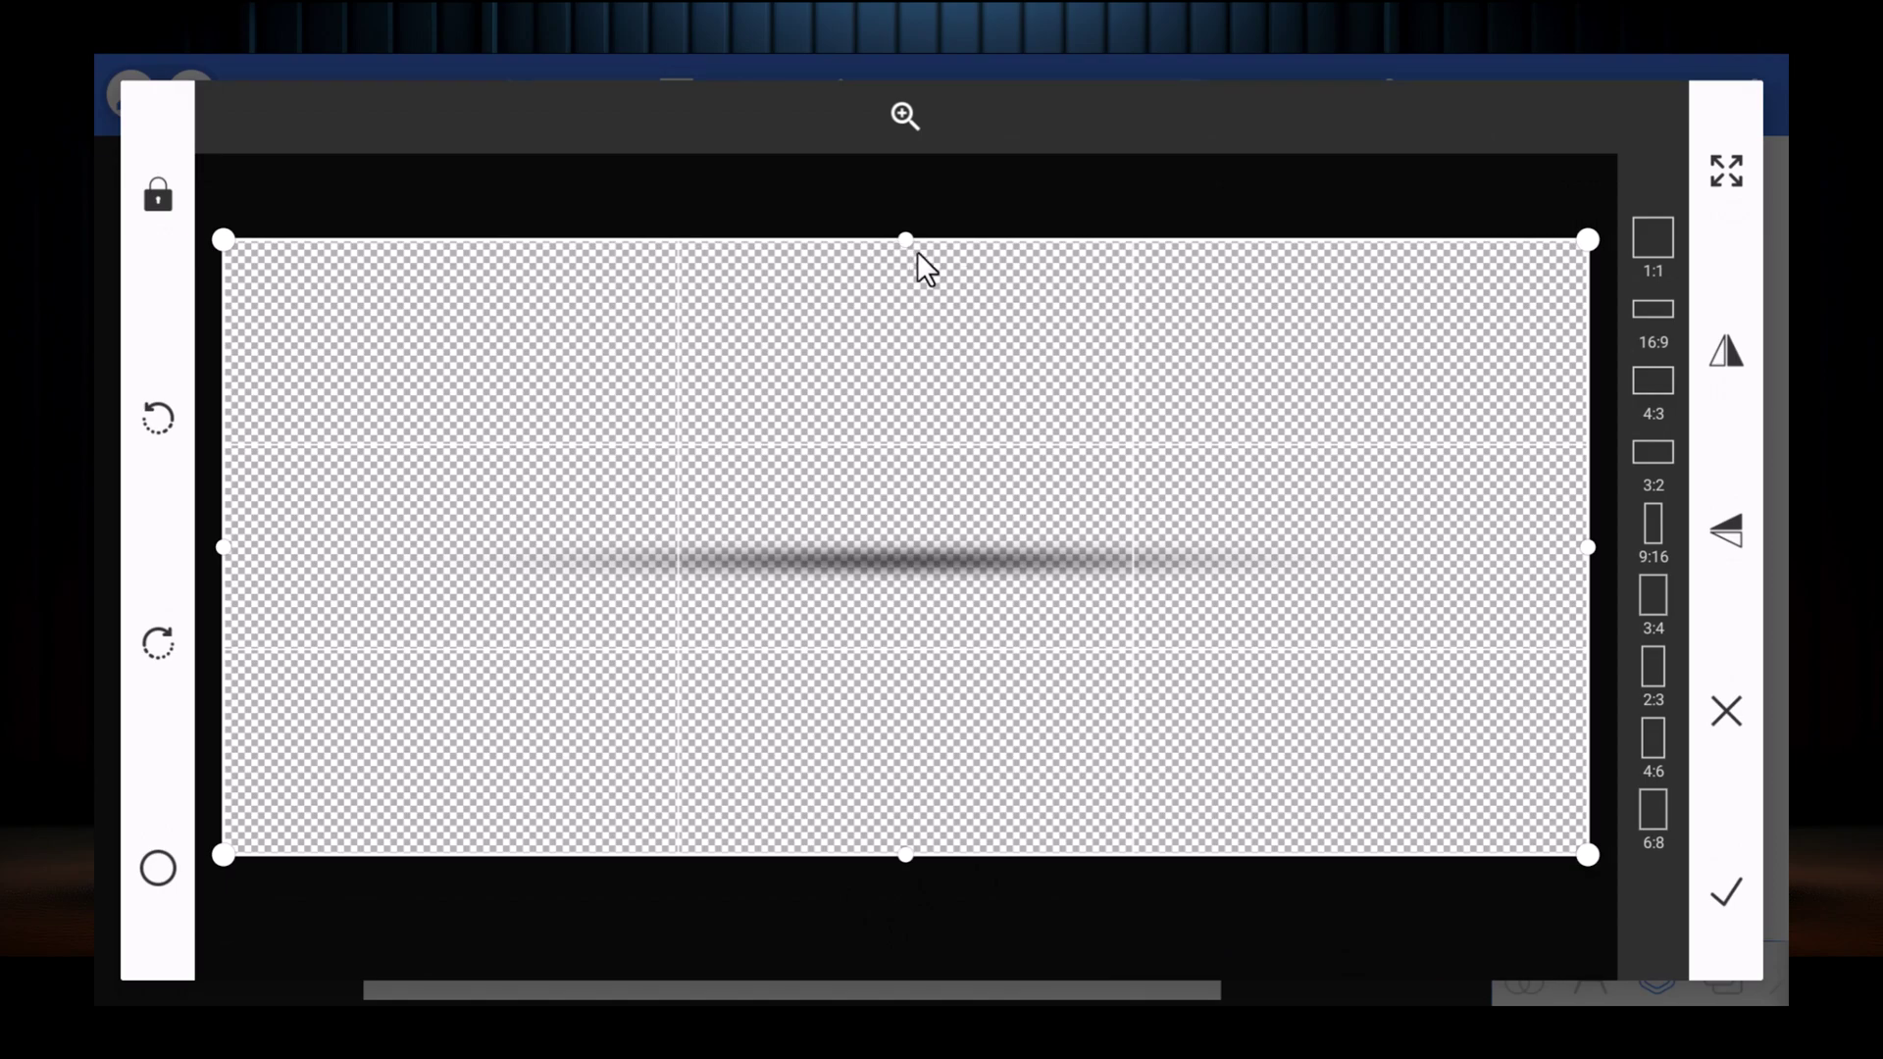
pyautogui.moveTo(906, 242); pyautogui.dragTo(875, 383)
pyautogui.moveTo(903, 855); pyautogui.dragTo(953, 749)
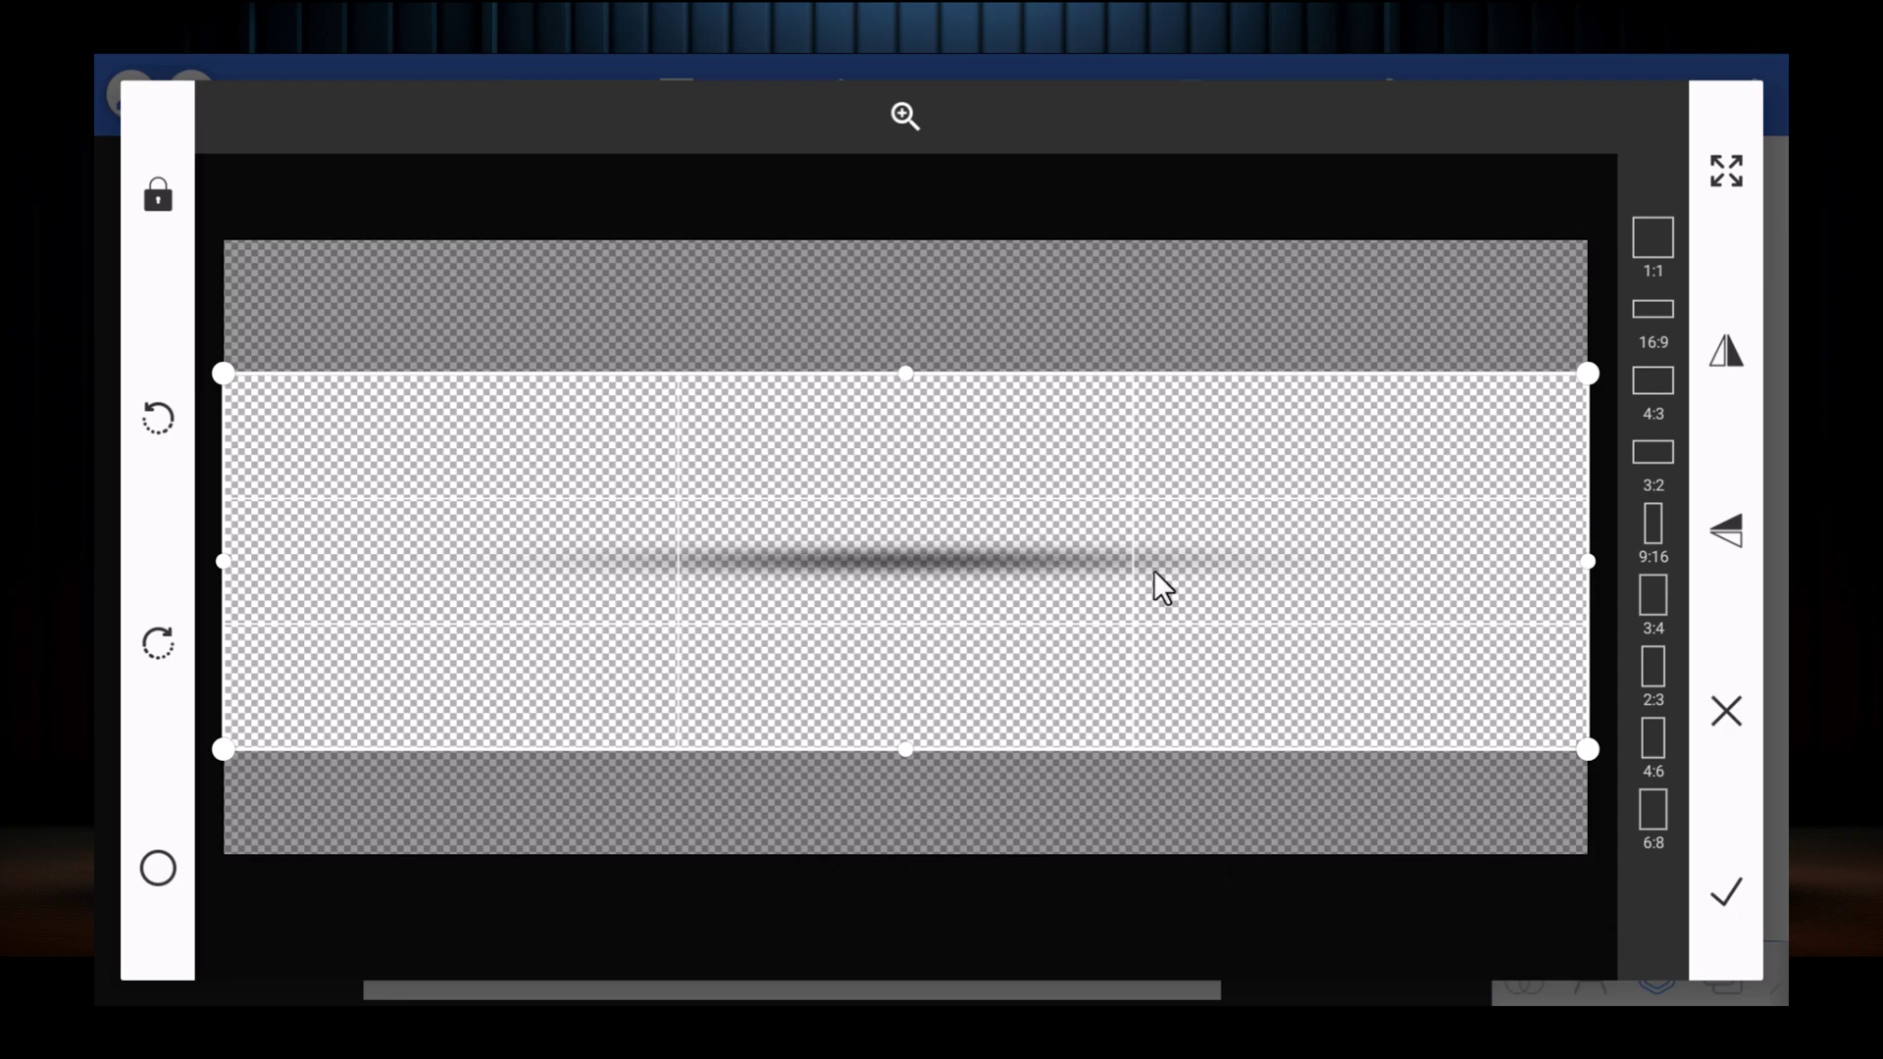
pyautogui.click(1728, 891)
pyautogui.moveTo(820, 213); pyautogui.dragTo(938, 779)
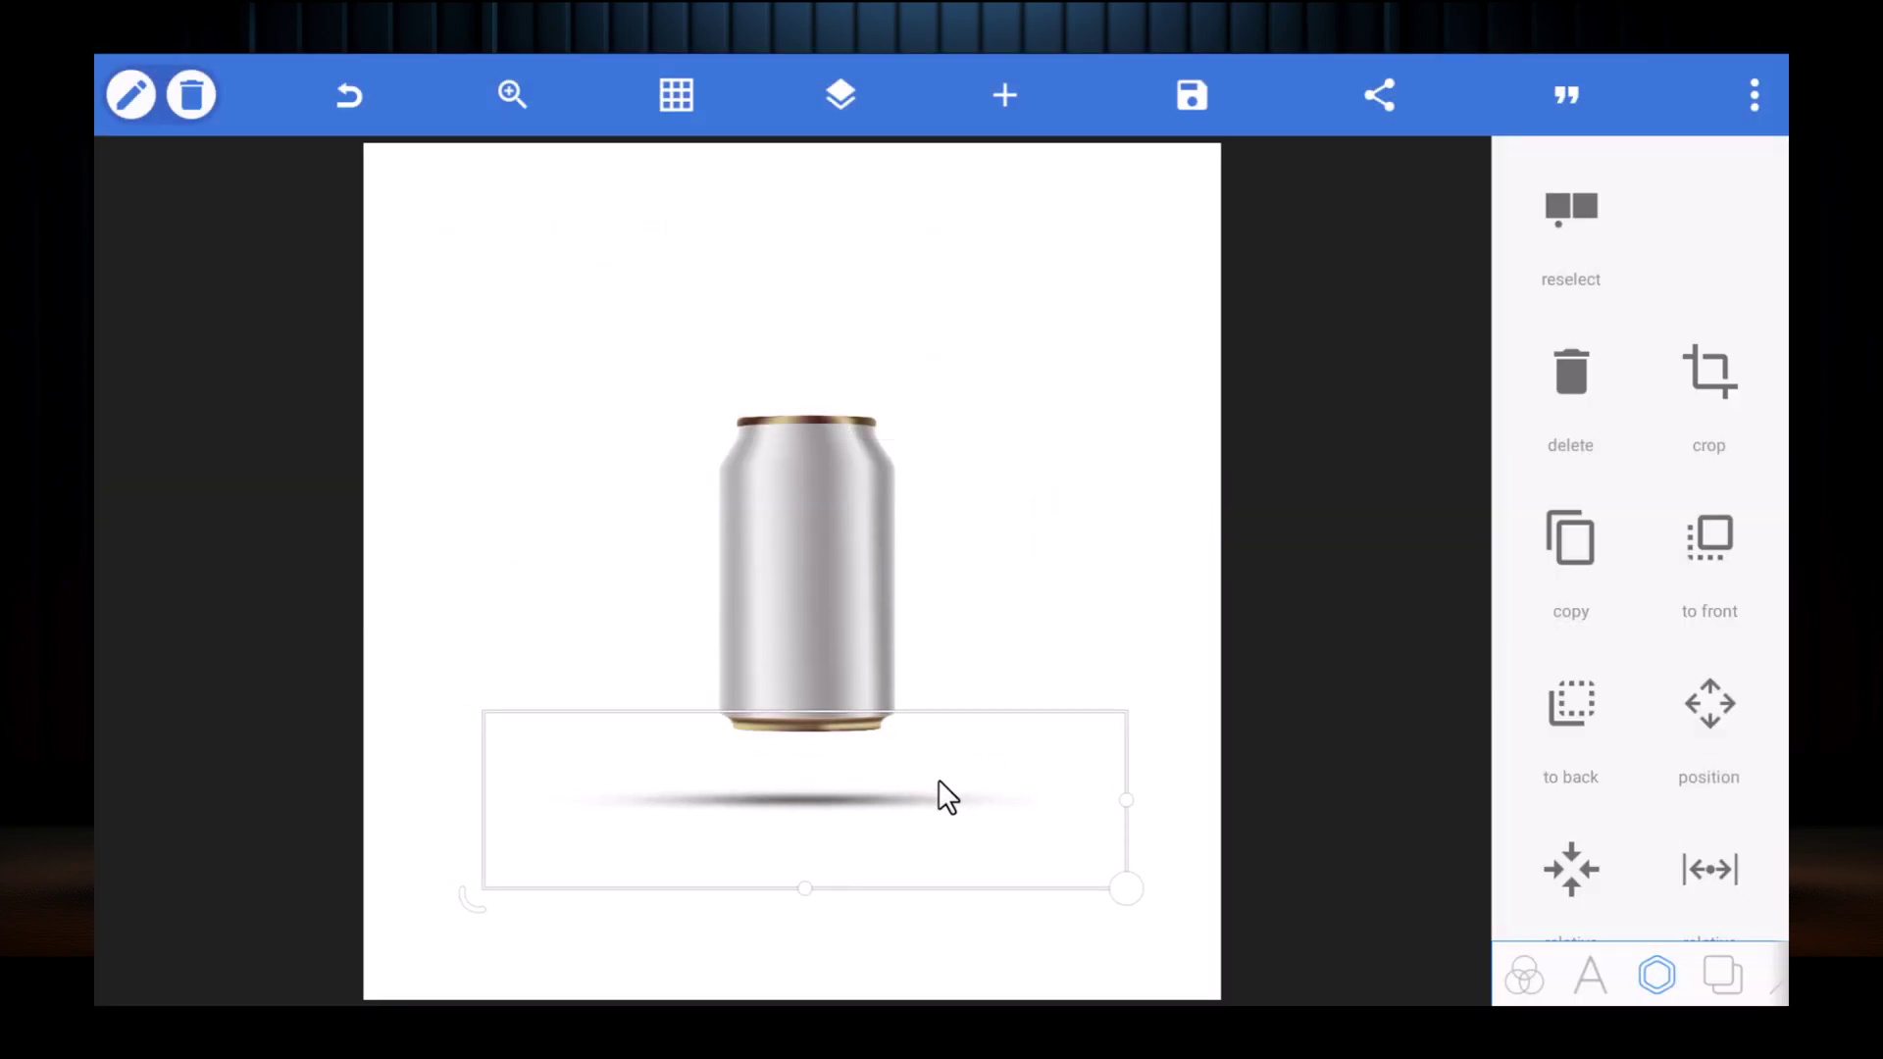
# Step: Hide the flat blurred shadow's layer
pyautogui.click(969, 327)
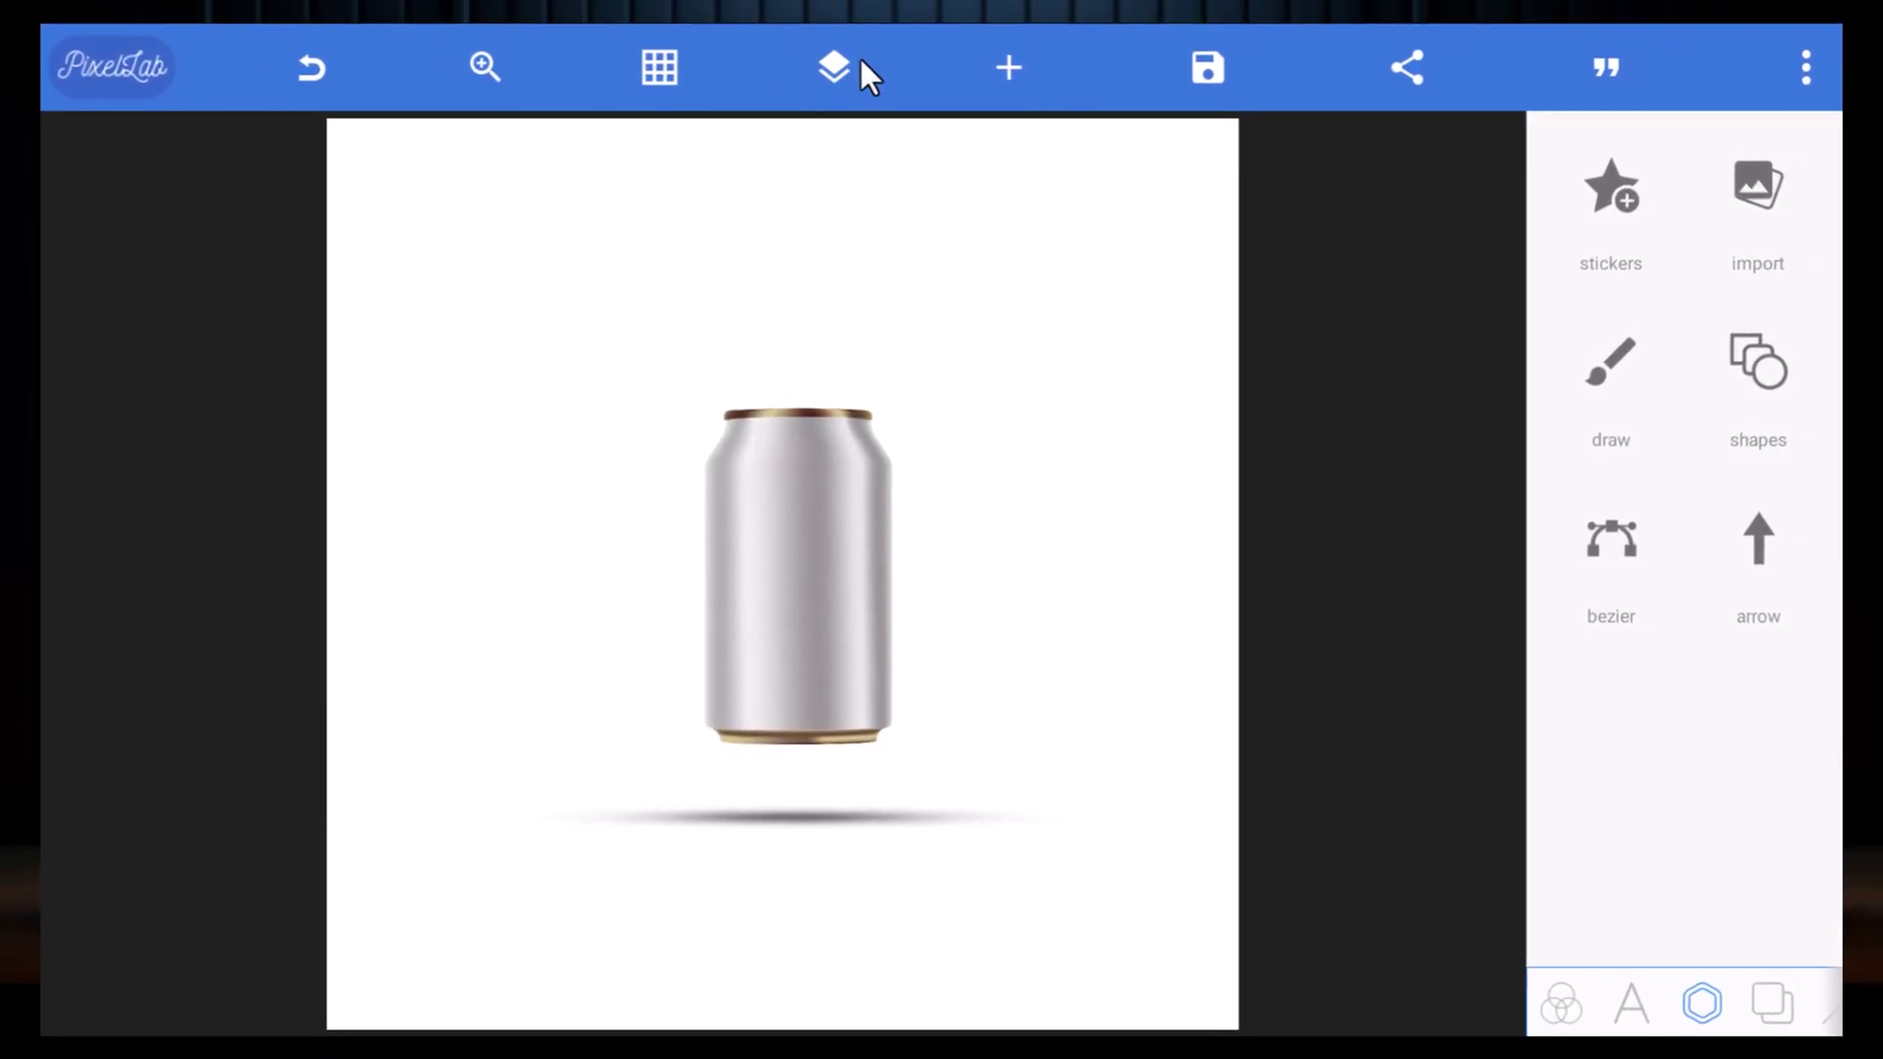
pyautogui.click(830, 51)
pyautogui.click(328, 228)
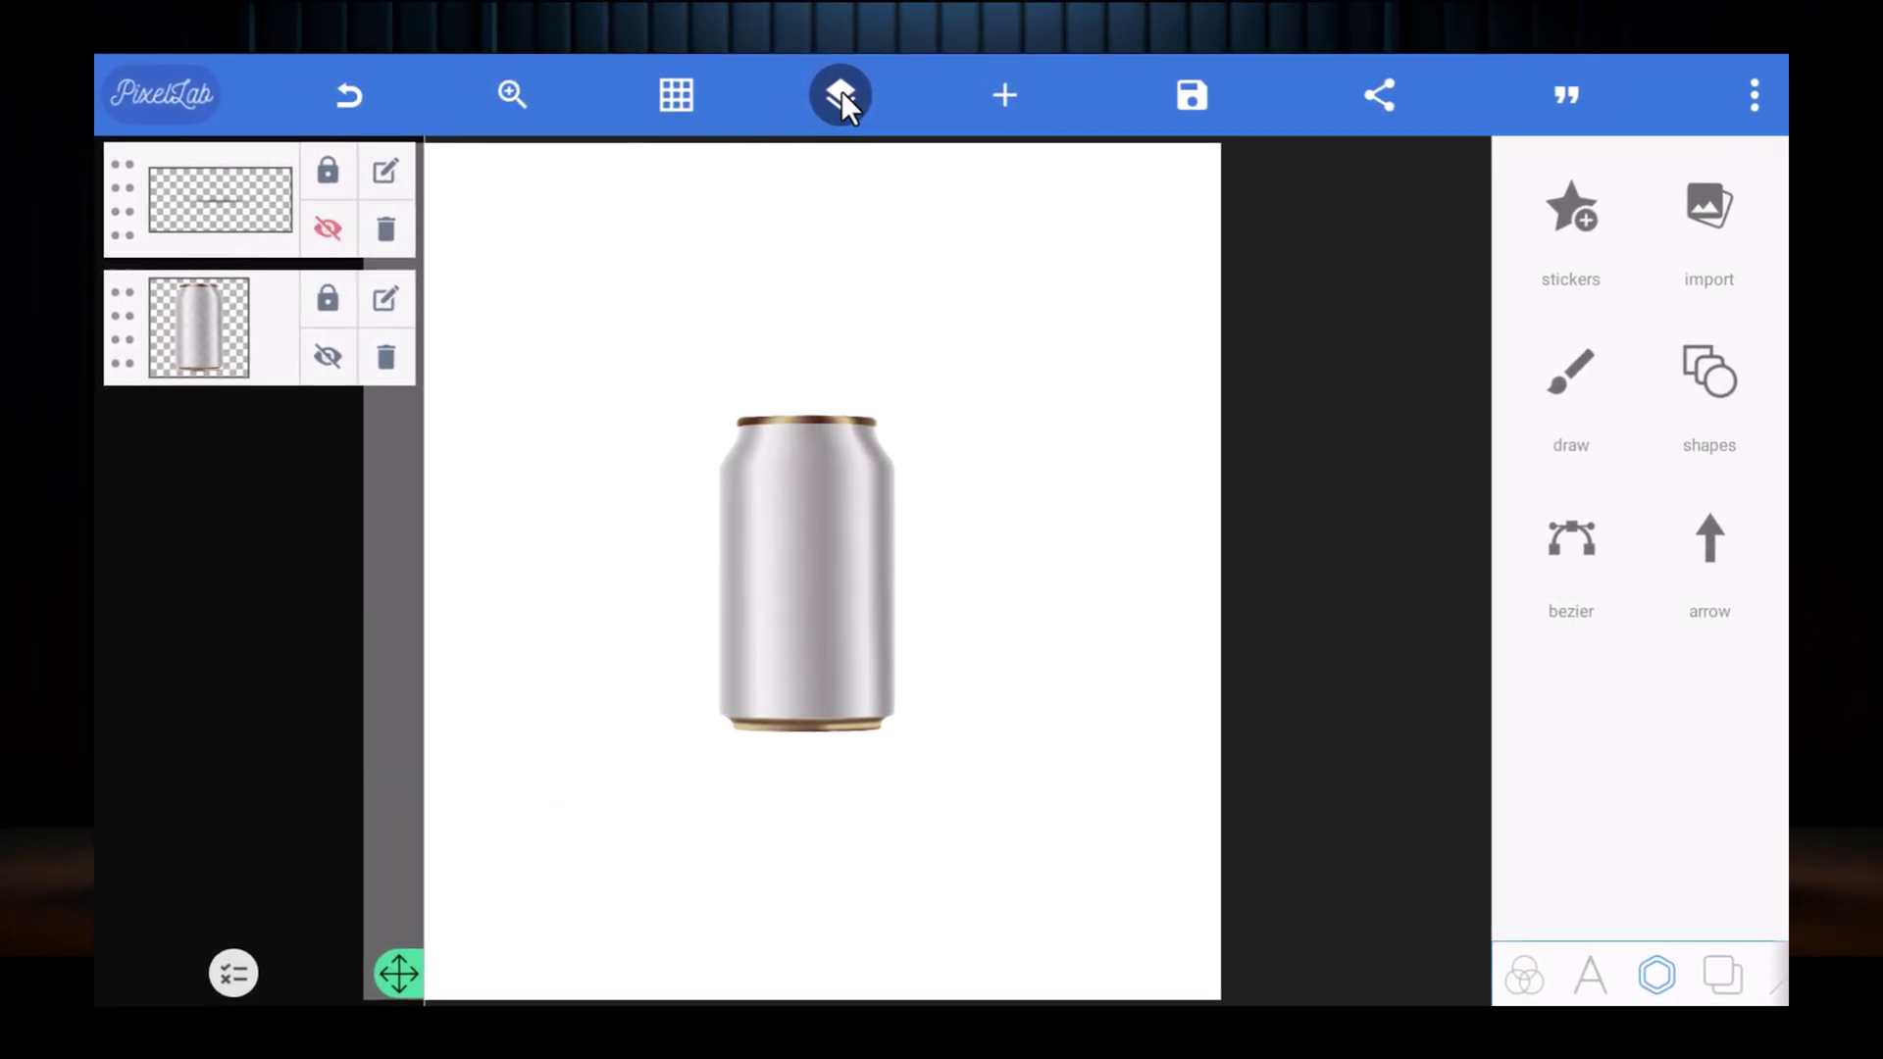
pyautogui.click(974, 412)
pyautogui.click(992, 266)
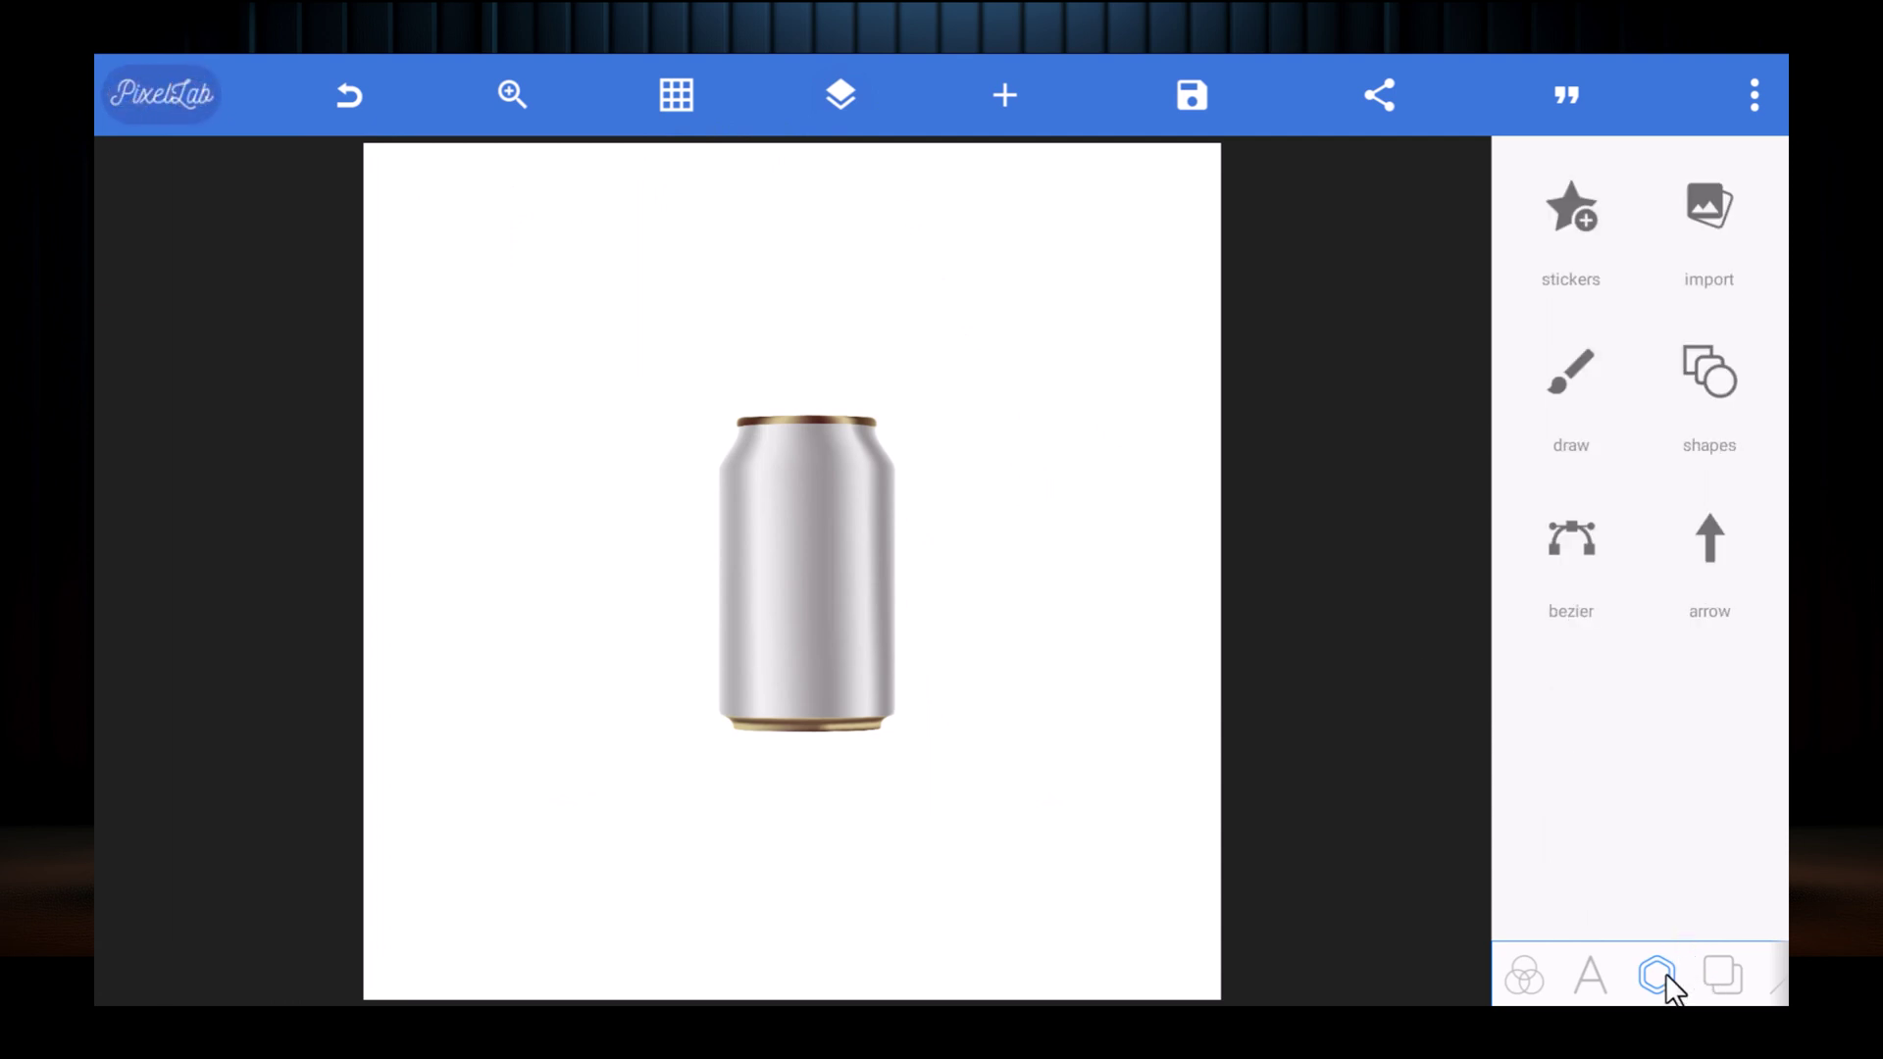
# Step: Import the tapered shadow image uncropped and position it at the can's base, extending to the right
pyautogui.click(1732, 239)
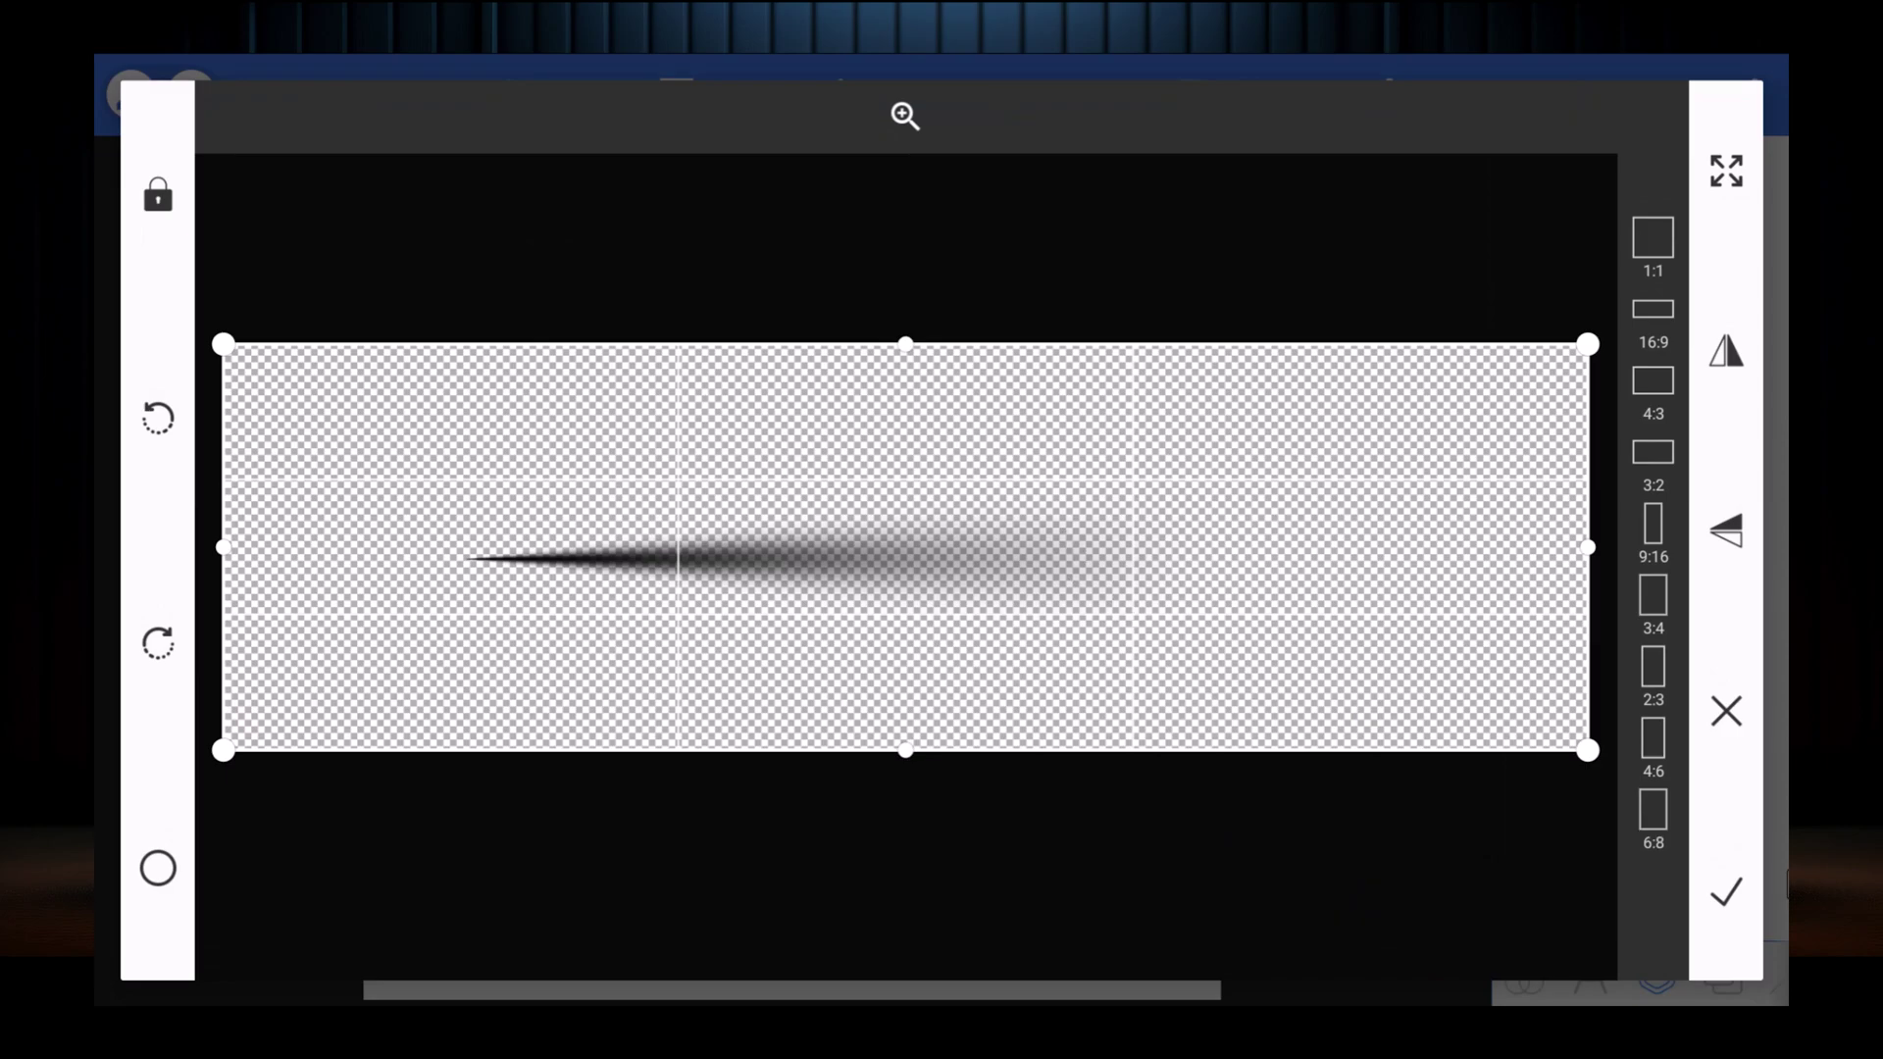
pyautogui.click(1714, 899)
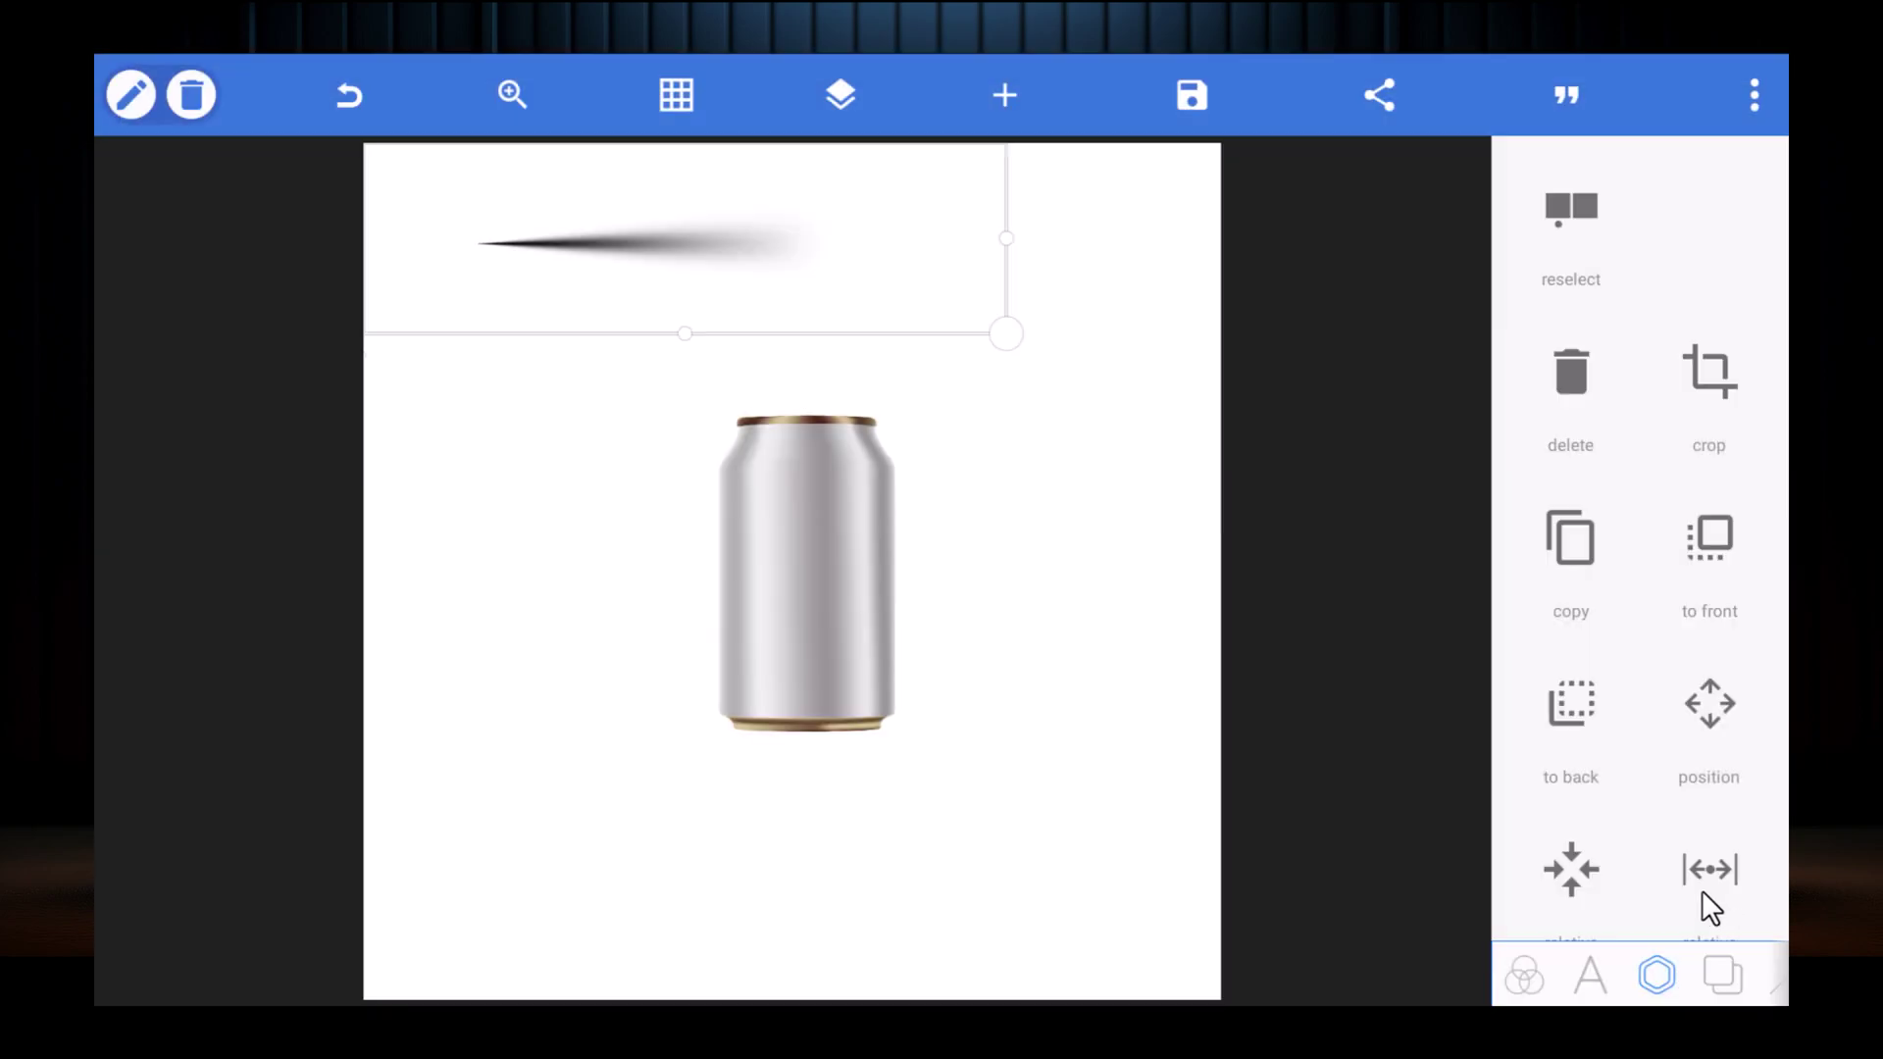
pyautogui.moveTo(535, 228); pyautogui.dragTo(728, 627)
pyautogui.moveTo(766, 743); pyautogui.dragTo(792, 710)
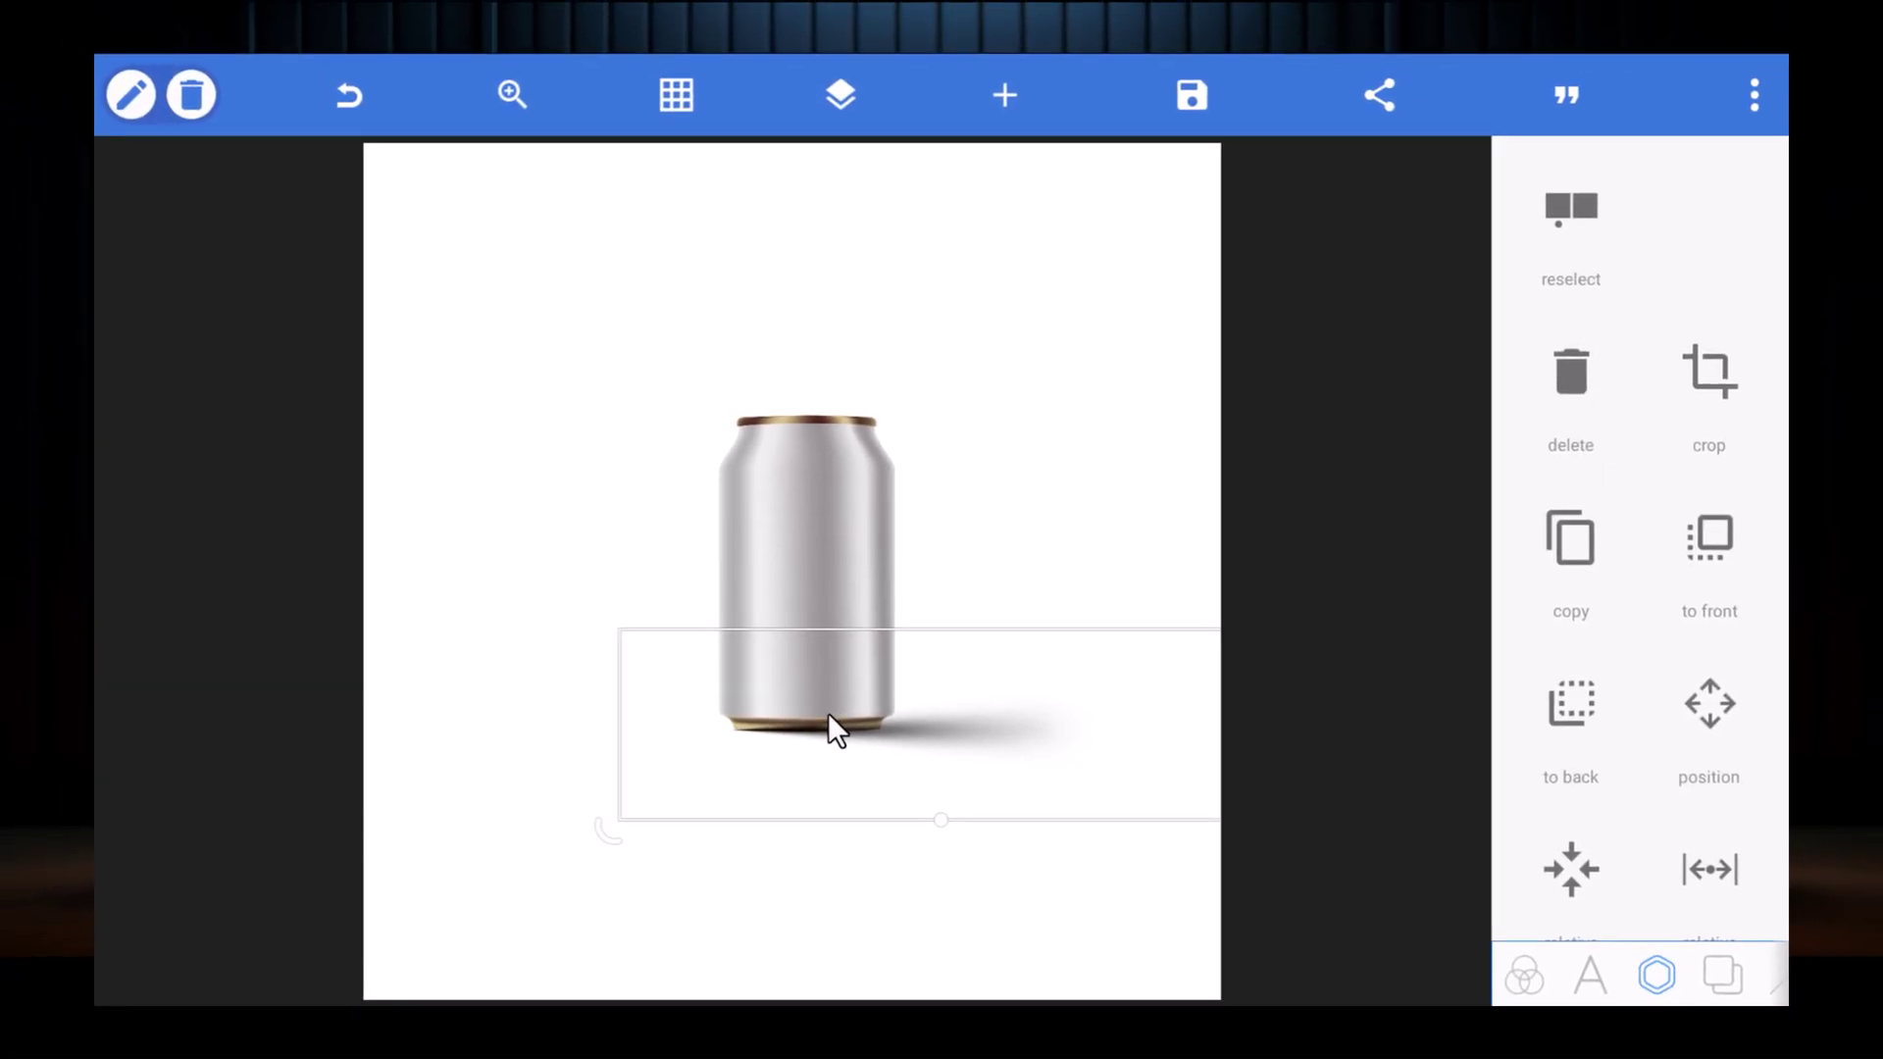
pyautogui.click(1039, 456)
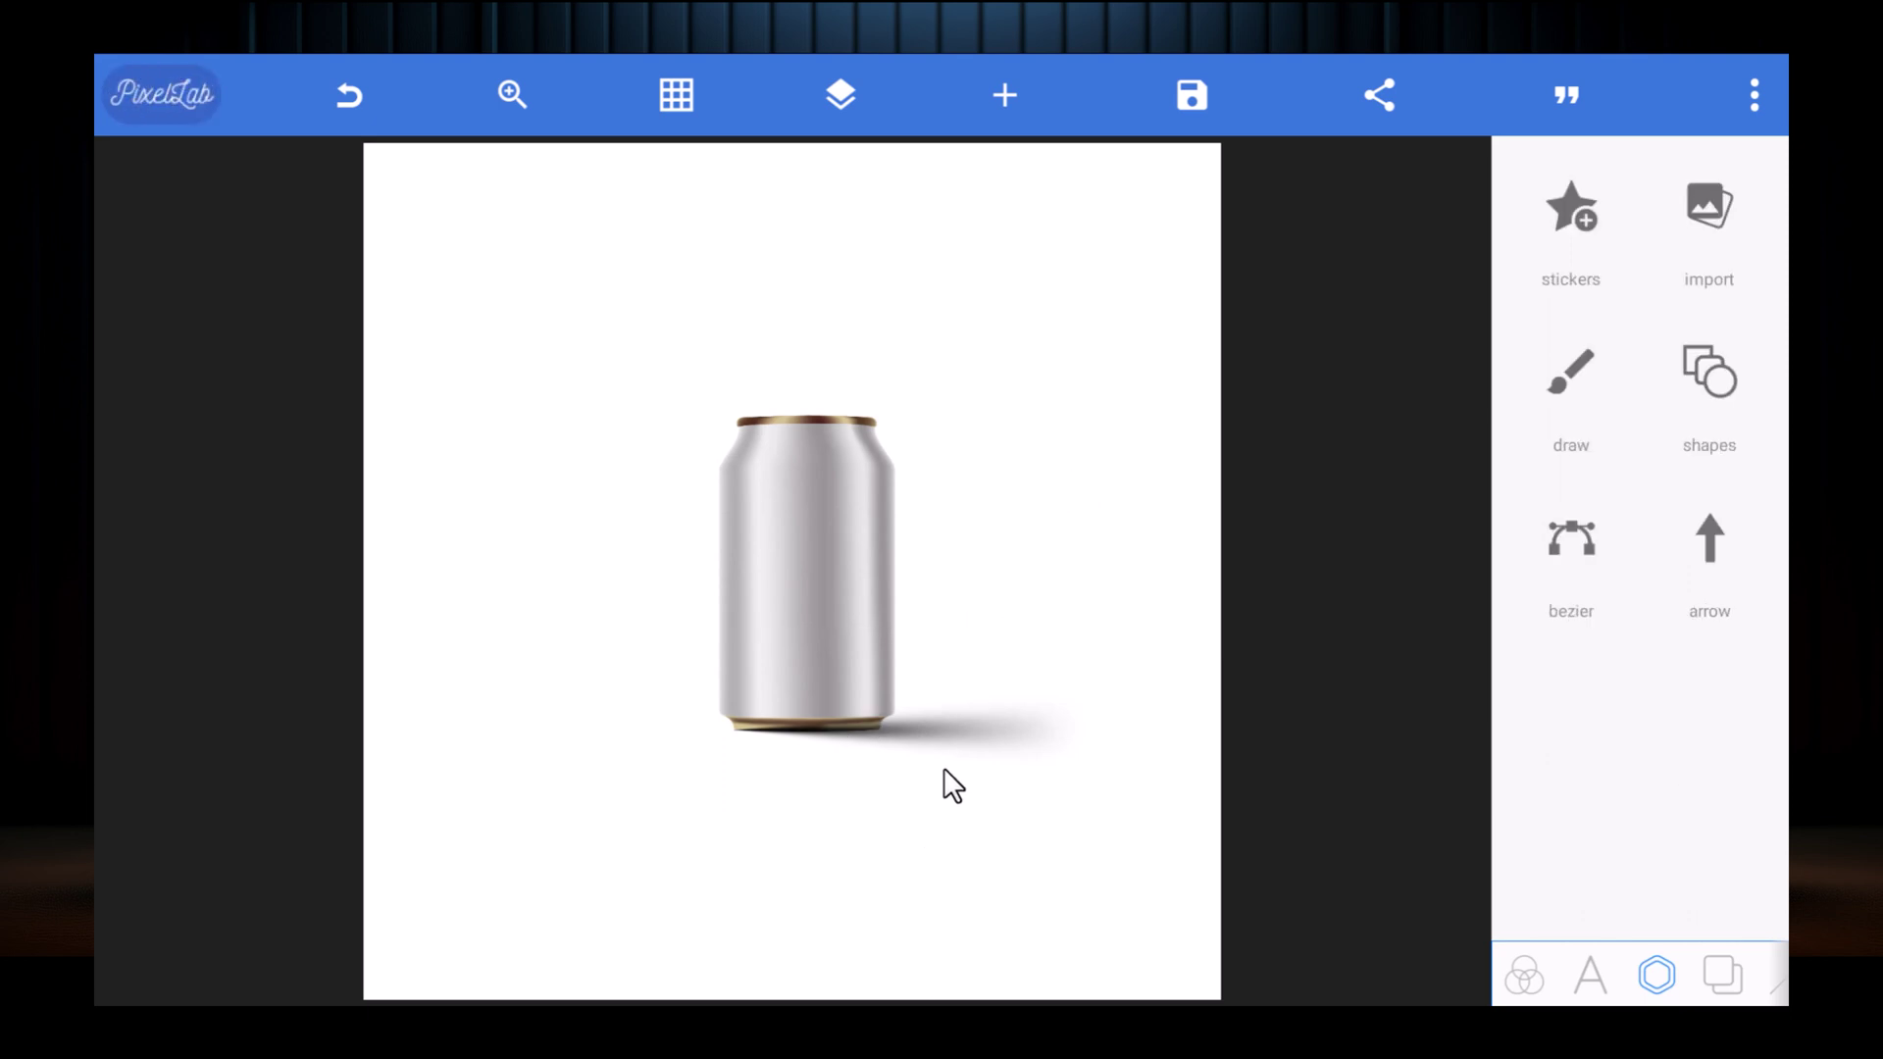
# Step: Move the tapered shadow's layer beneath the can layer and reselect the shadow on the canvas
pyautogui.click(957, 736)
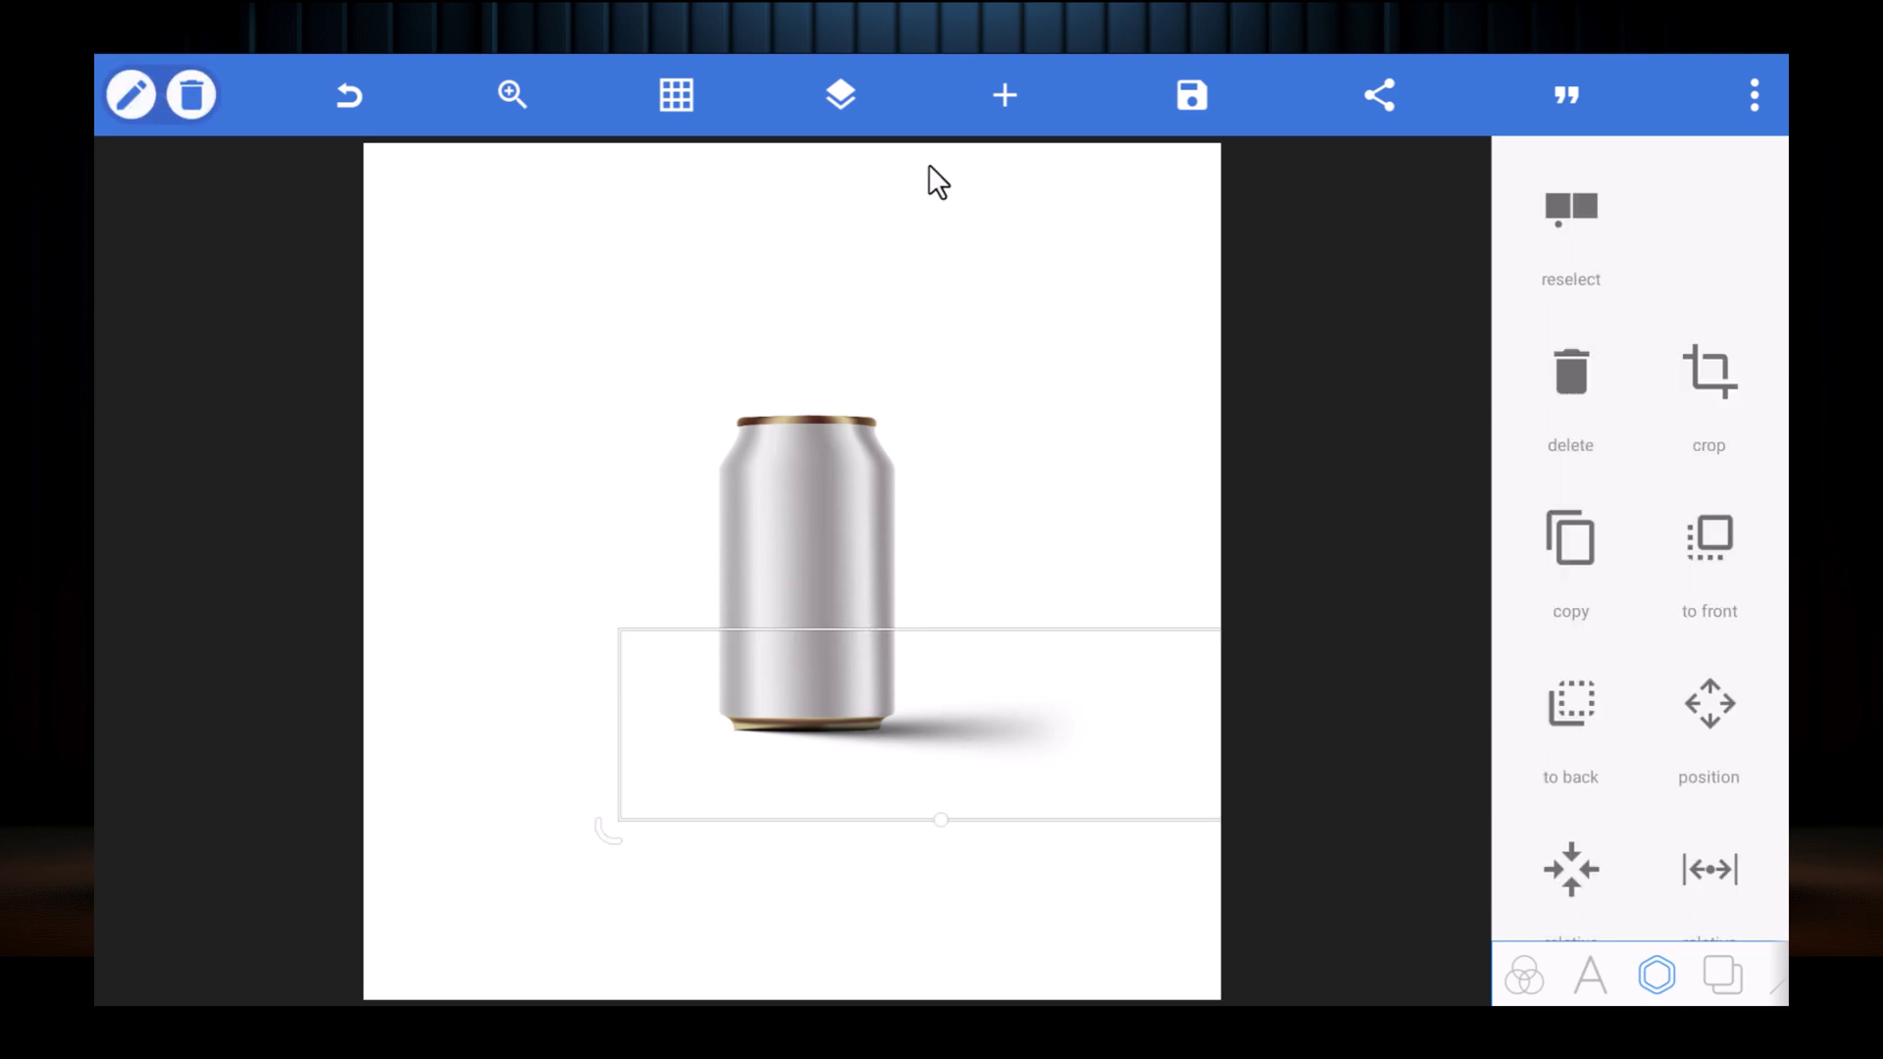
pyautogui.click(838, 95)
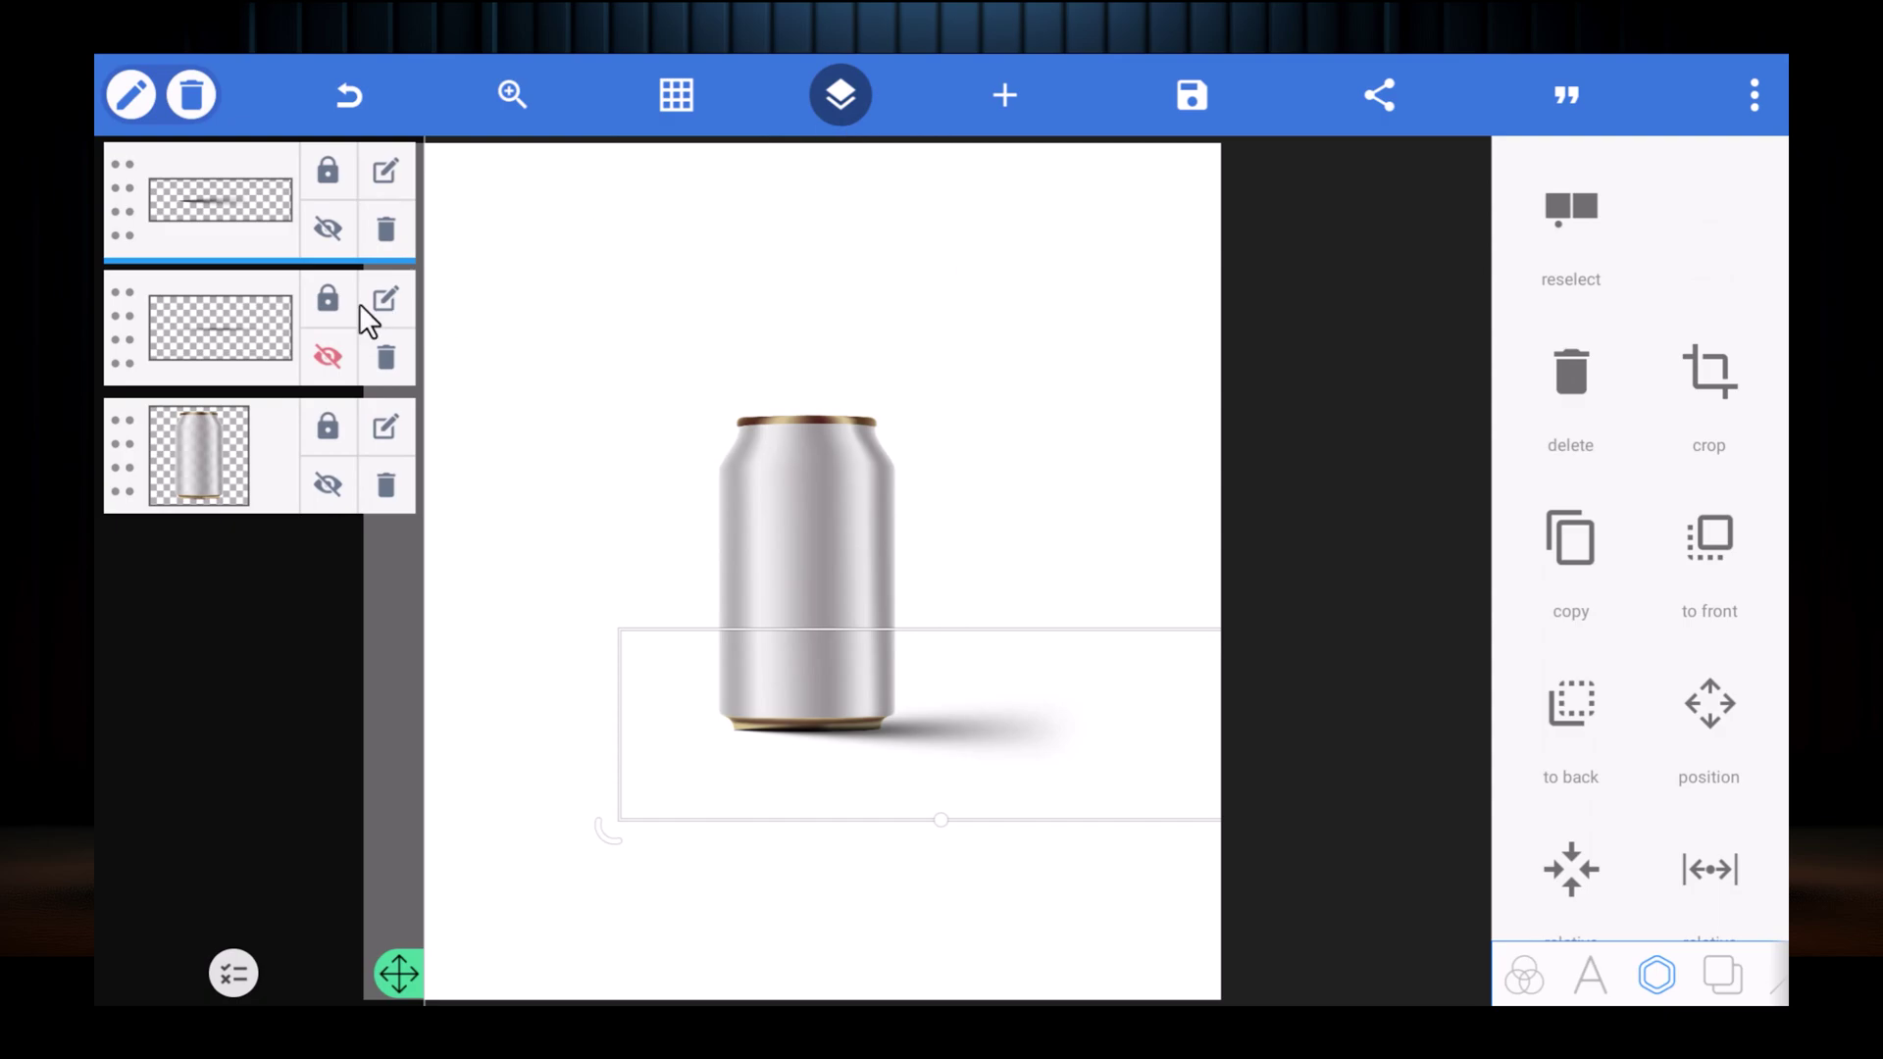
pyautogui.moveTo(126, 219); pyautogui.dragTo(114, 586)
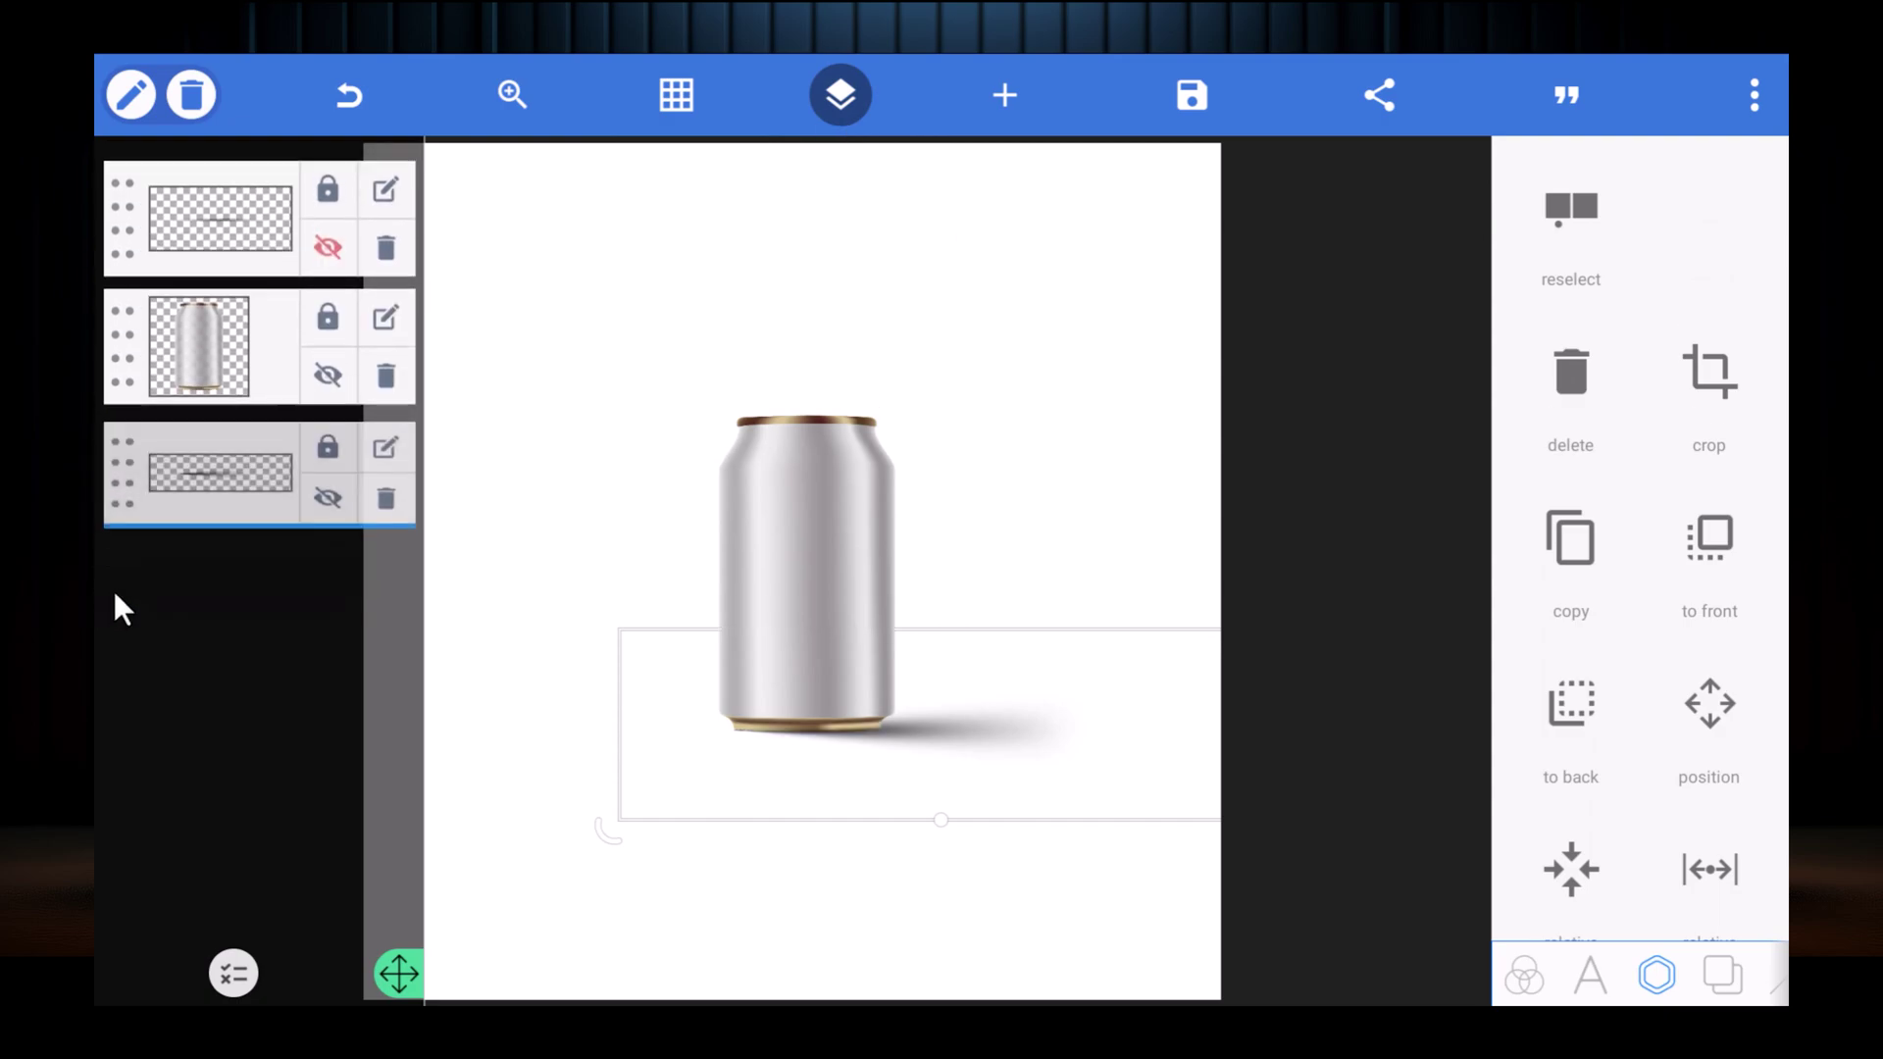
pyautogui.click(855, 81)
pyautogui.click(850, 218)
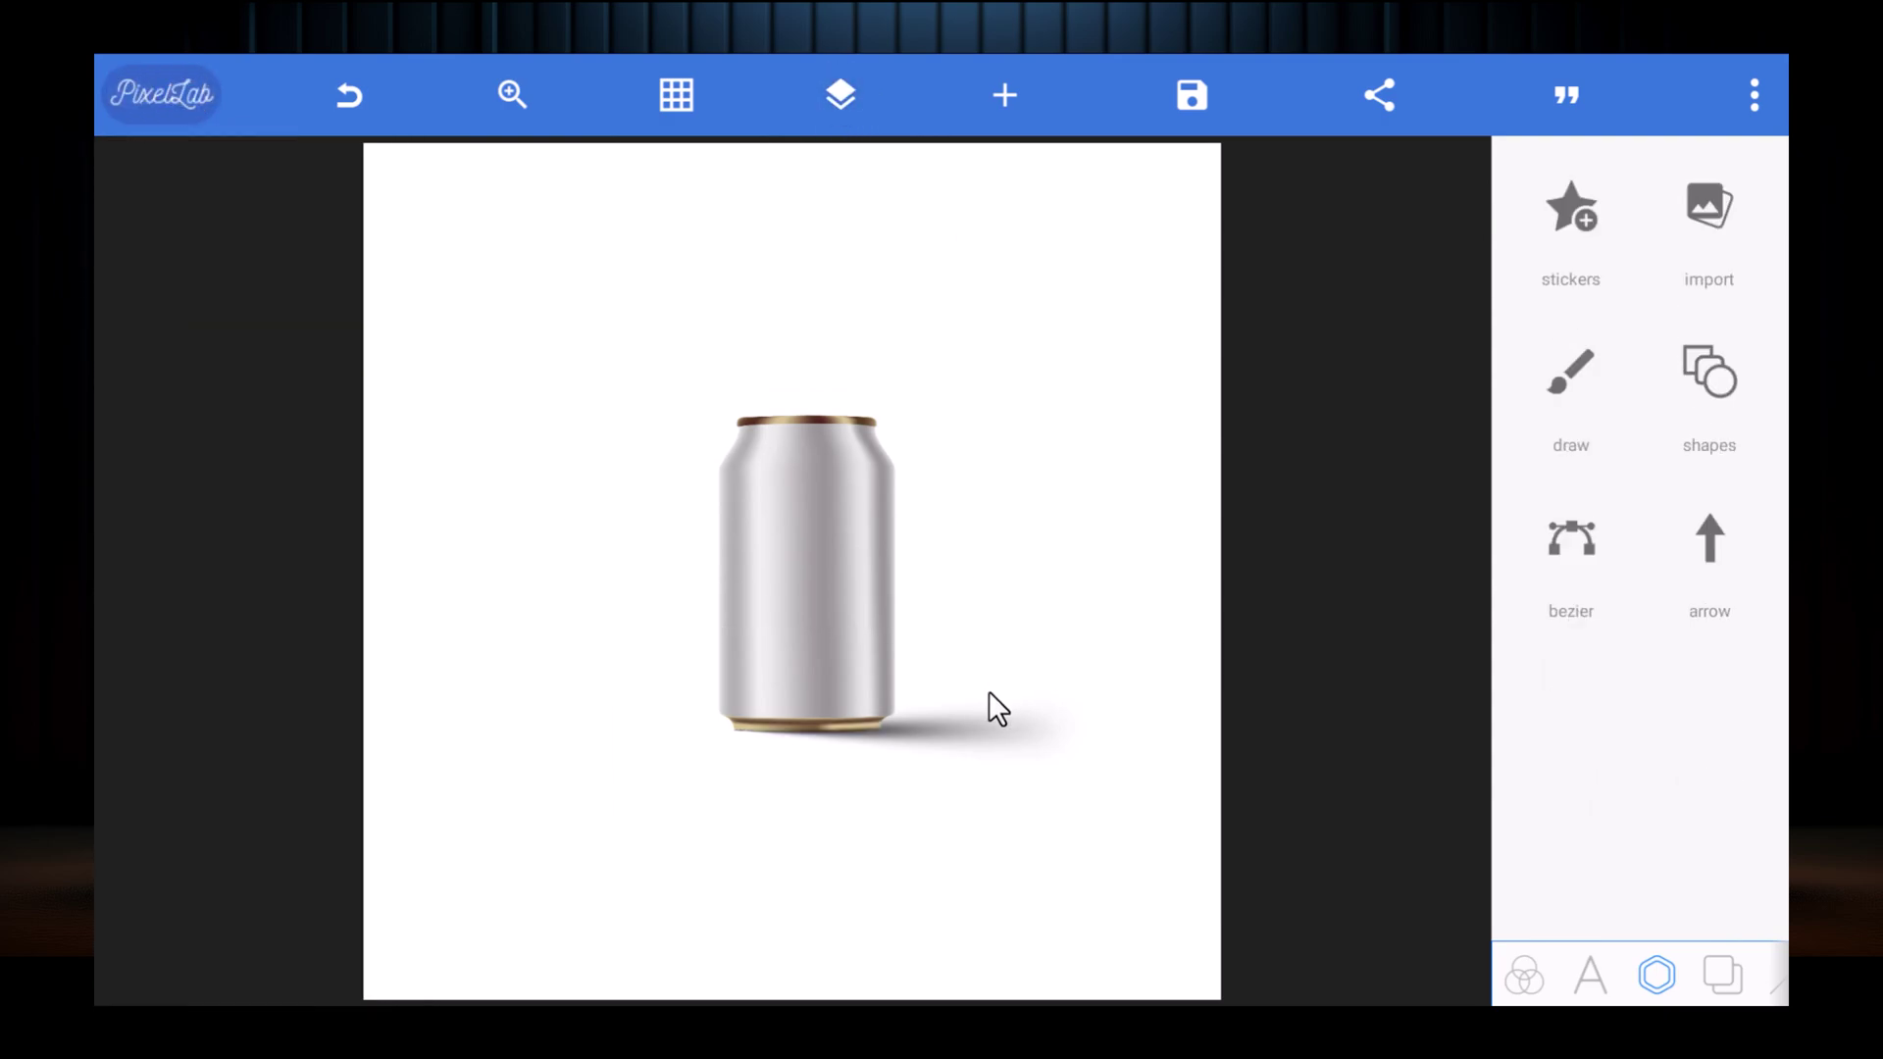
pyautogui.click(991, 745)
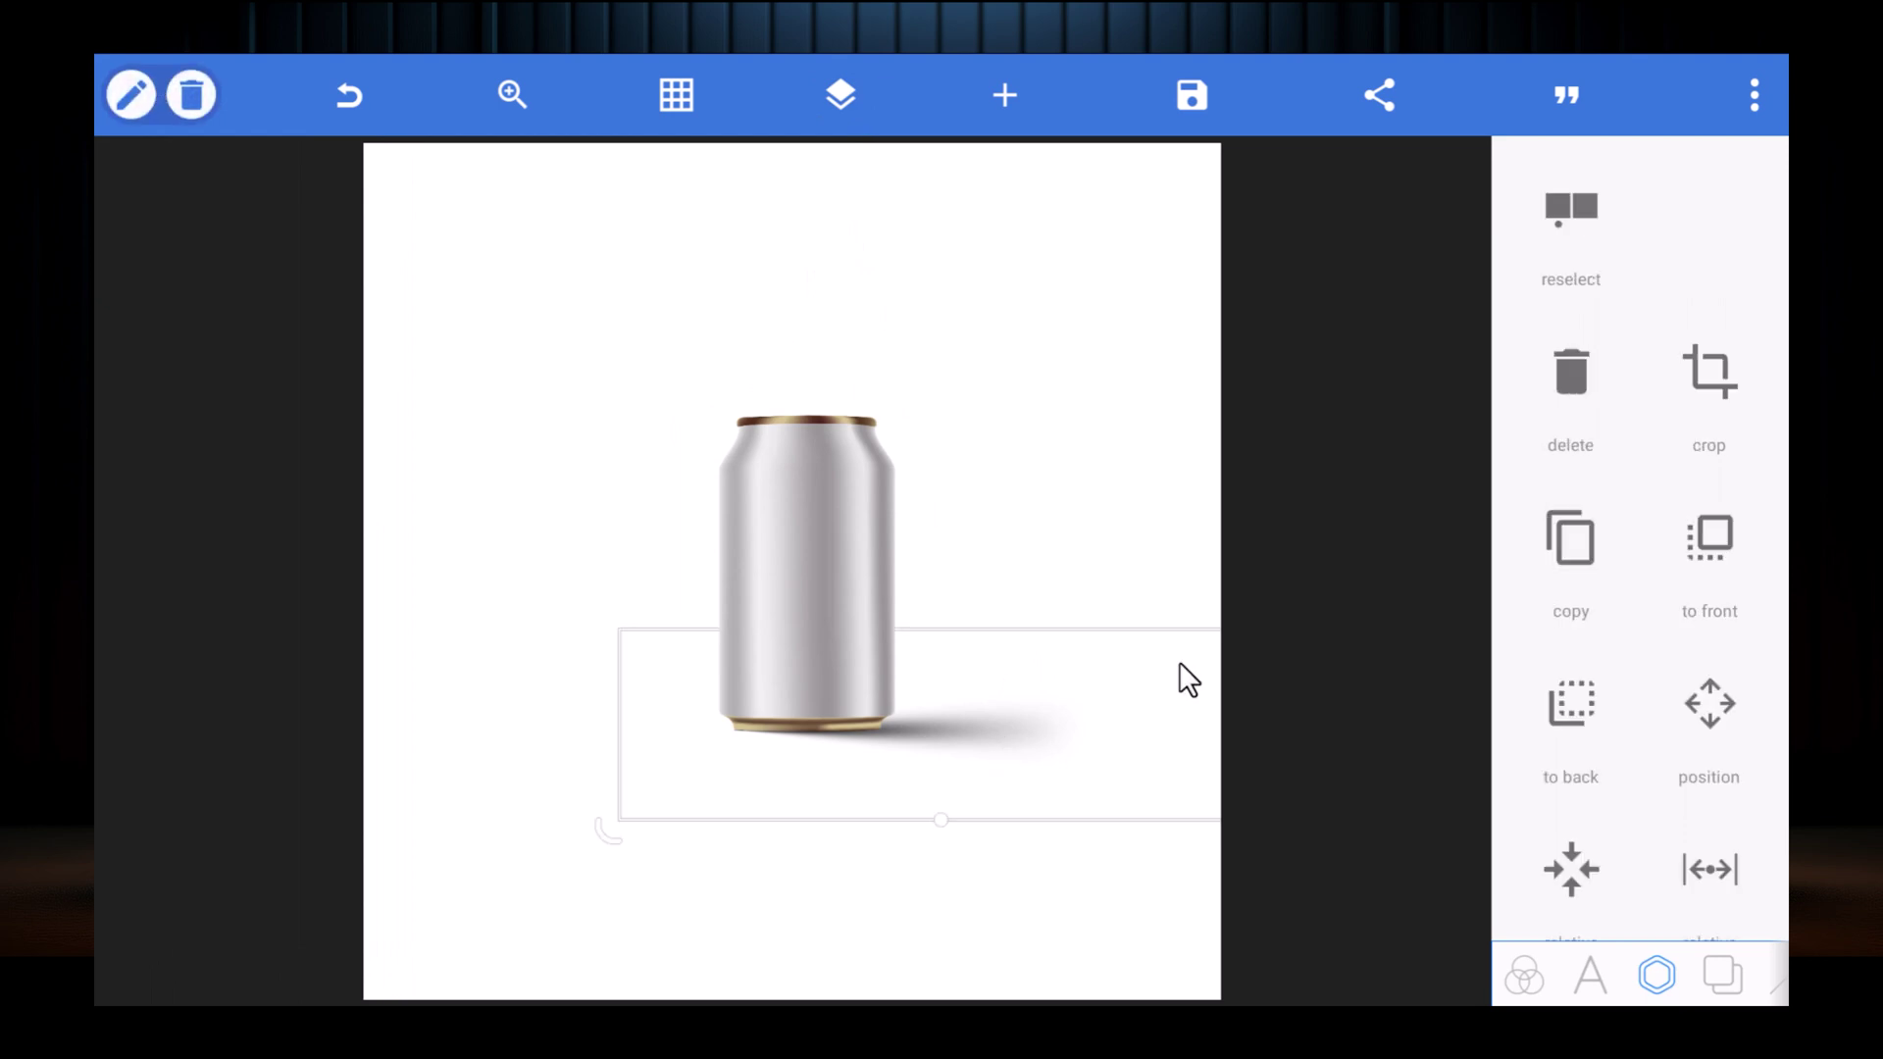
# Step: Hide the tapered shadow's layer beneath the can
pyautogui.click(836, 95)
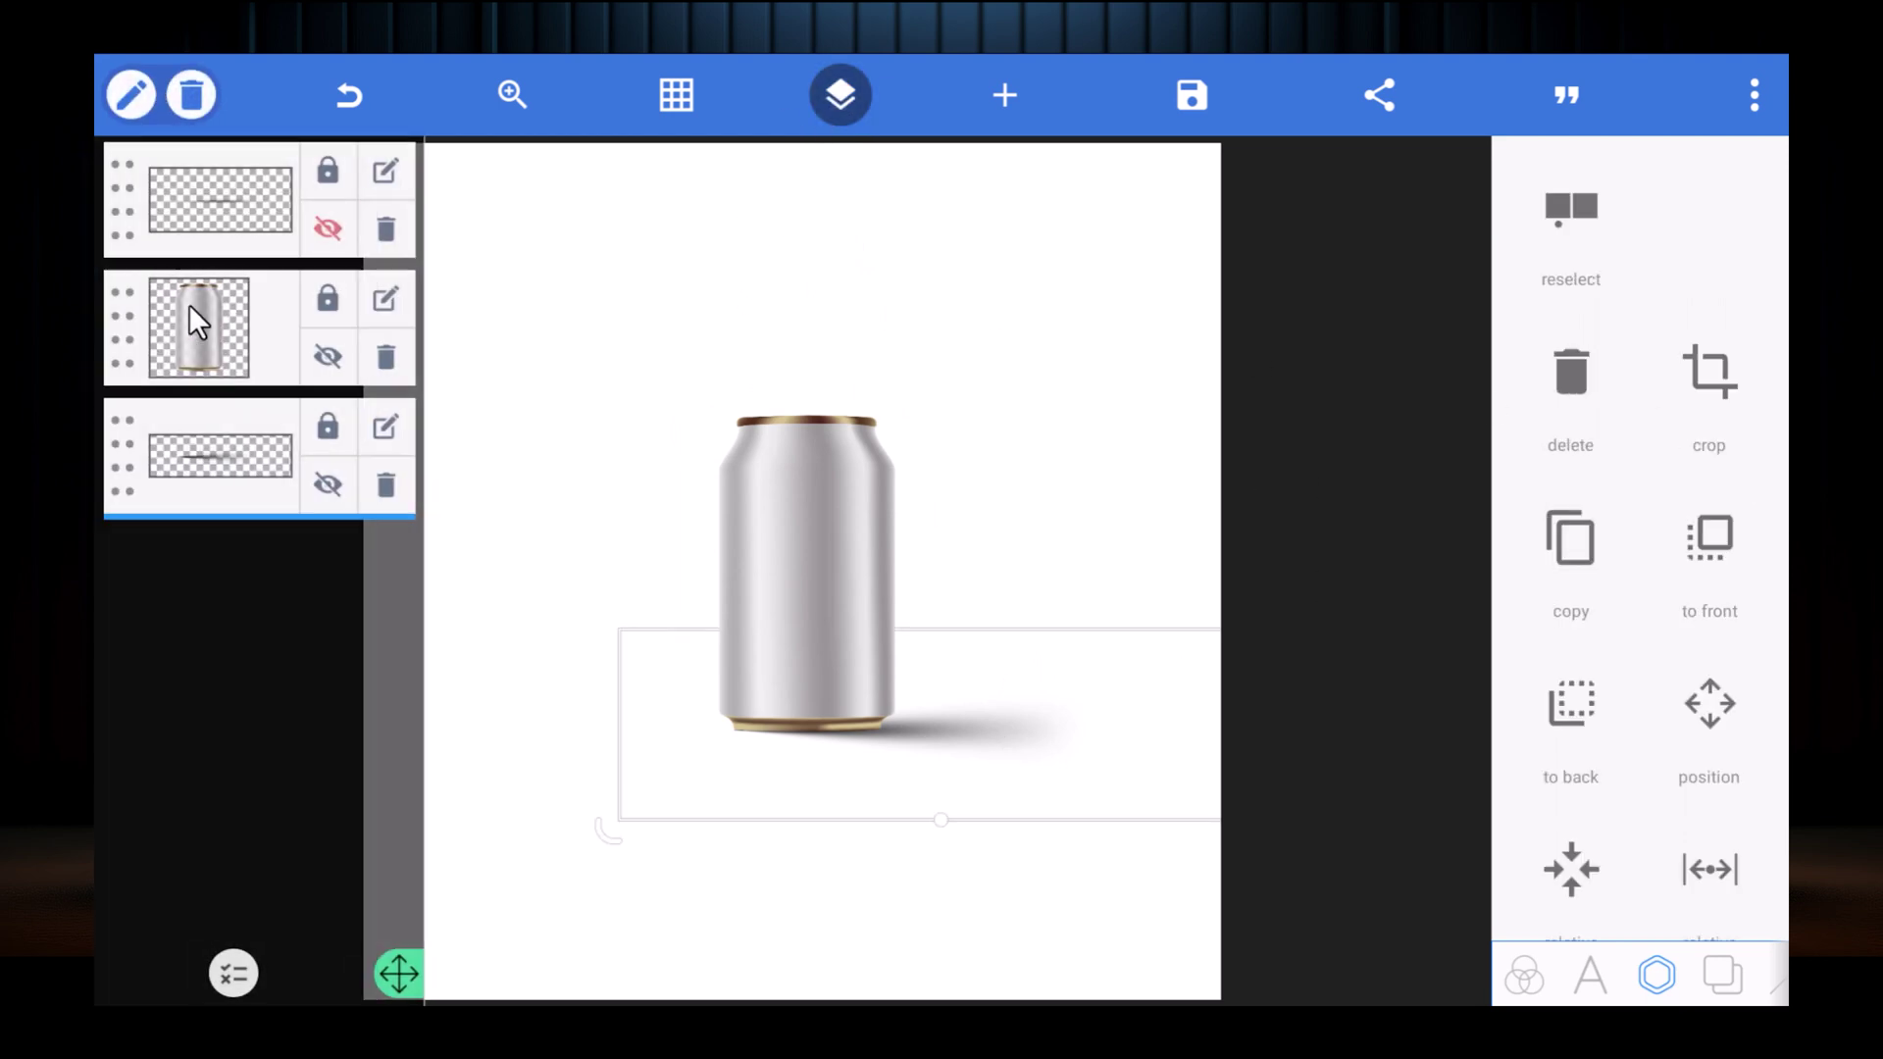
pyautogui.click(328, 485)
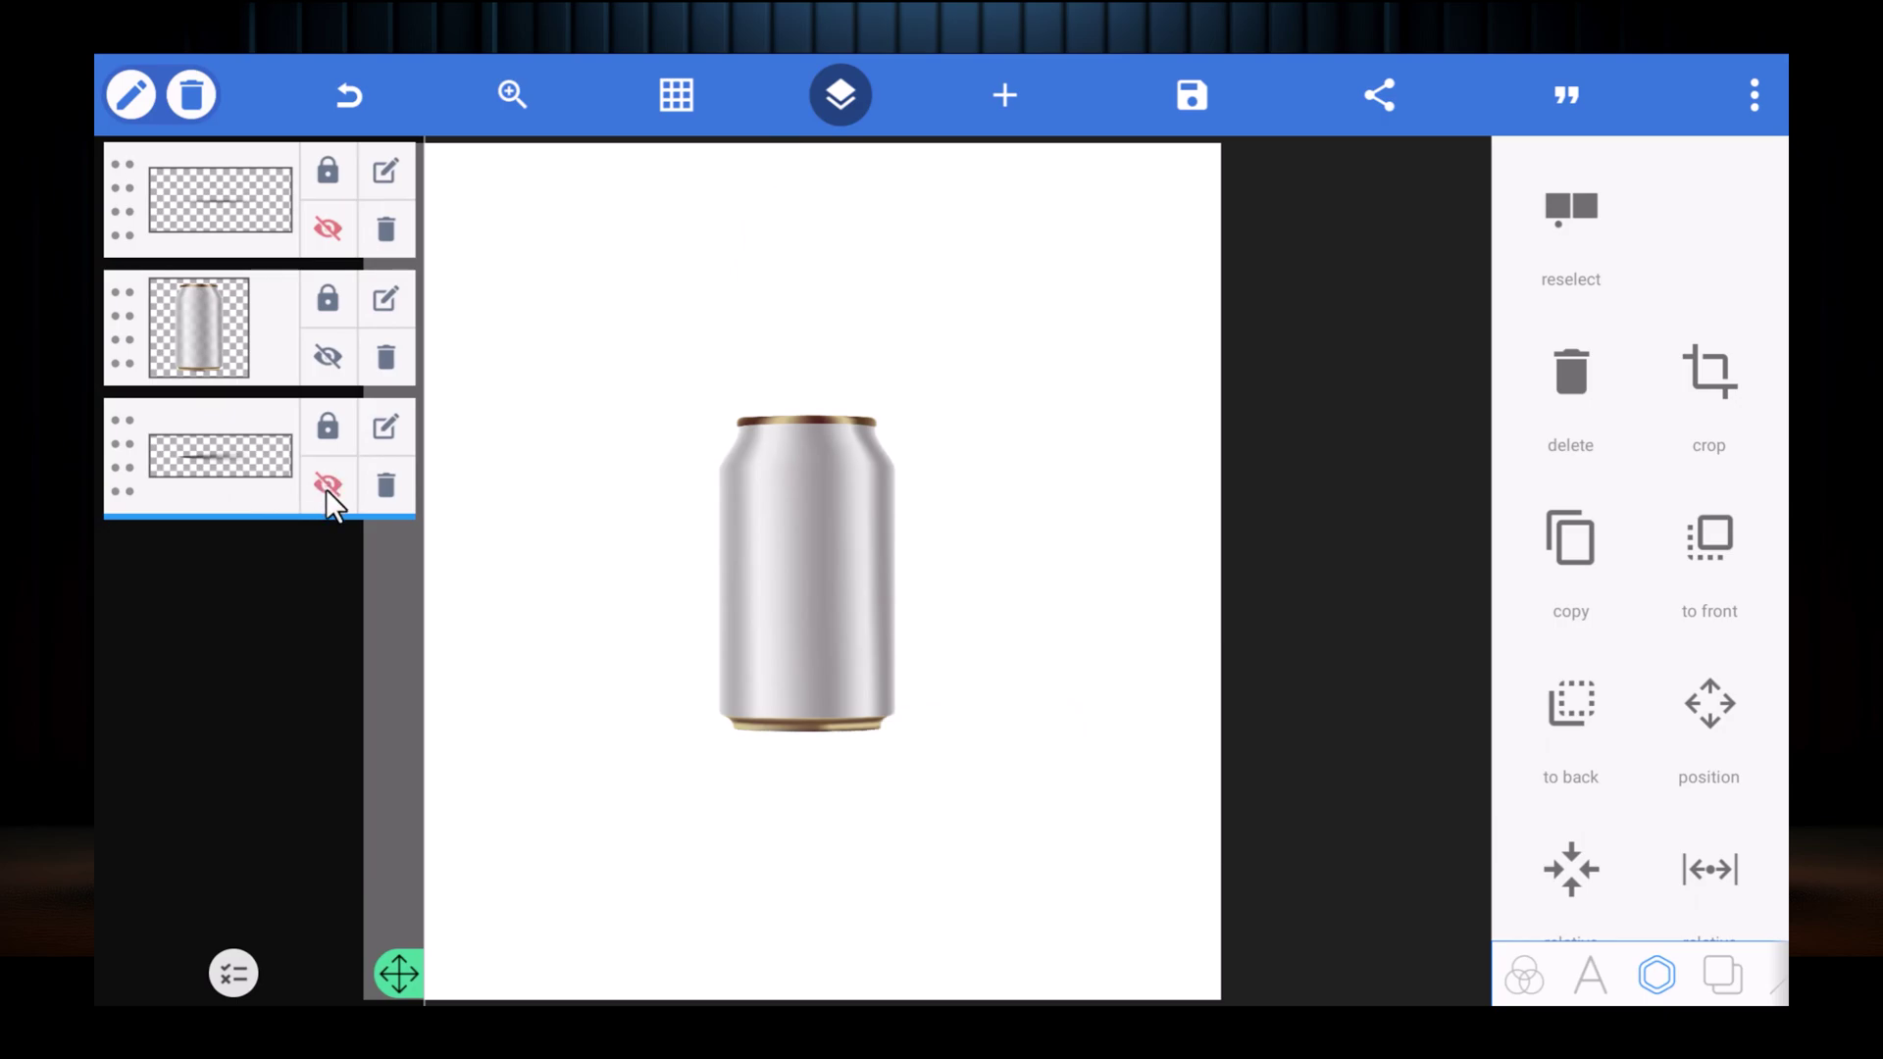
pyautogui.click(846, 92)
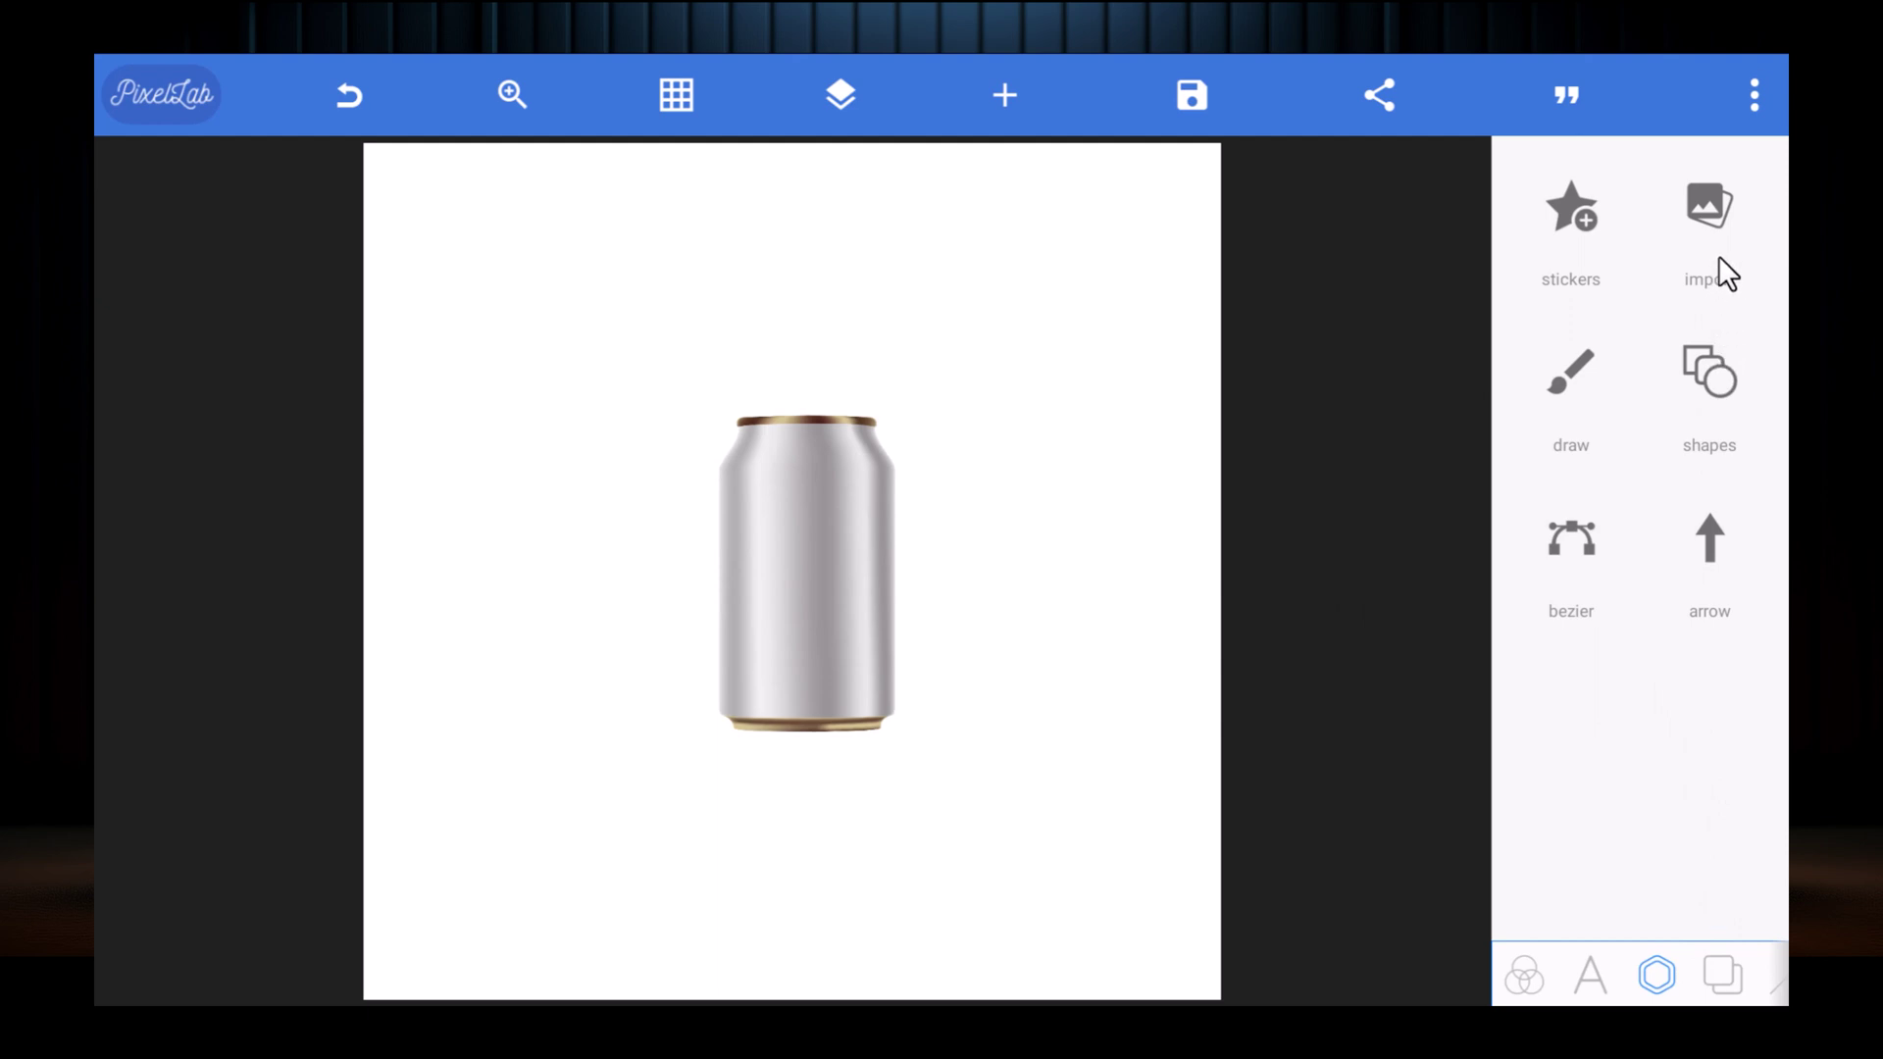
# Step: Import the fan-shaped shadow image uncropped and position its dark tip at the can's bottom-left edge
pyautogui.click(1714, 210)
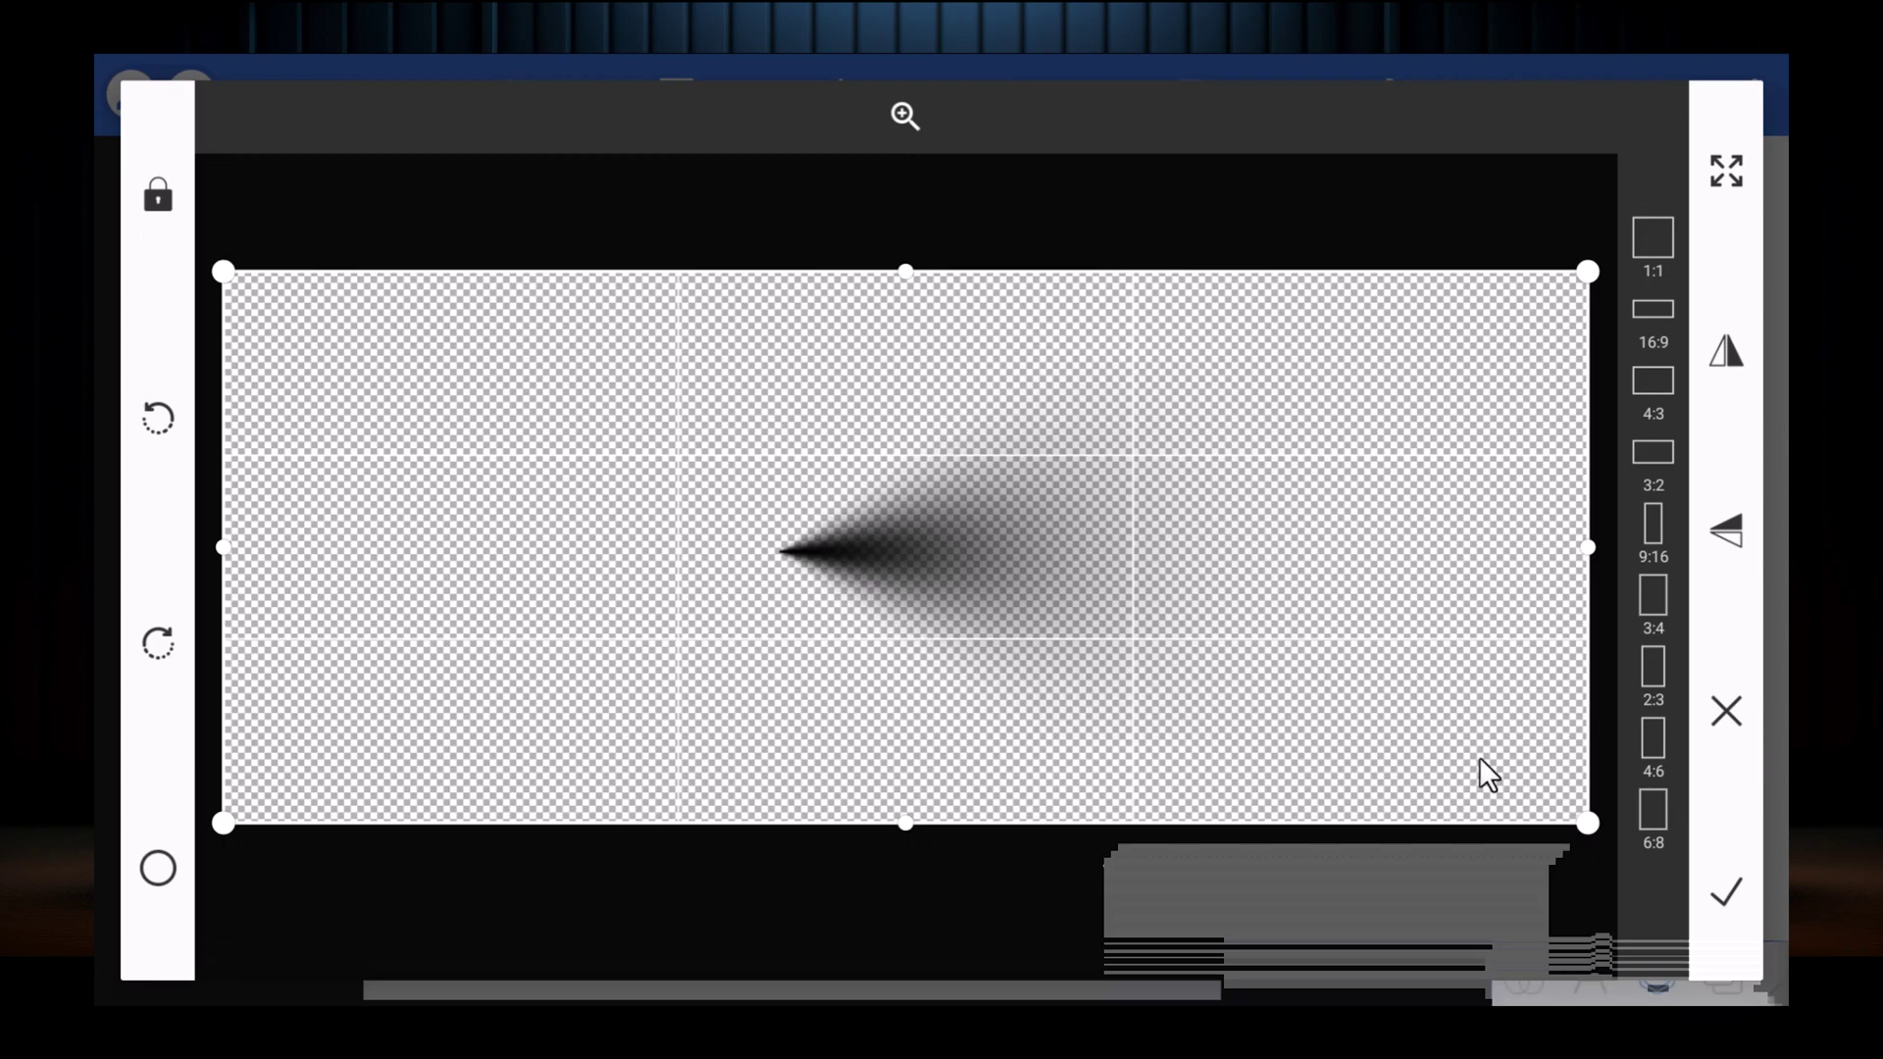
pyautogui.click(1716, 891)
pyautogui.moveTo(727, 240); pyautogui.dragTo(820, 708)
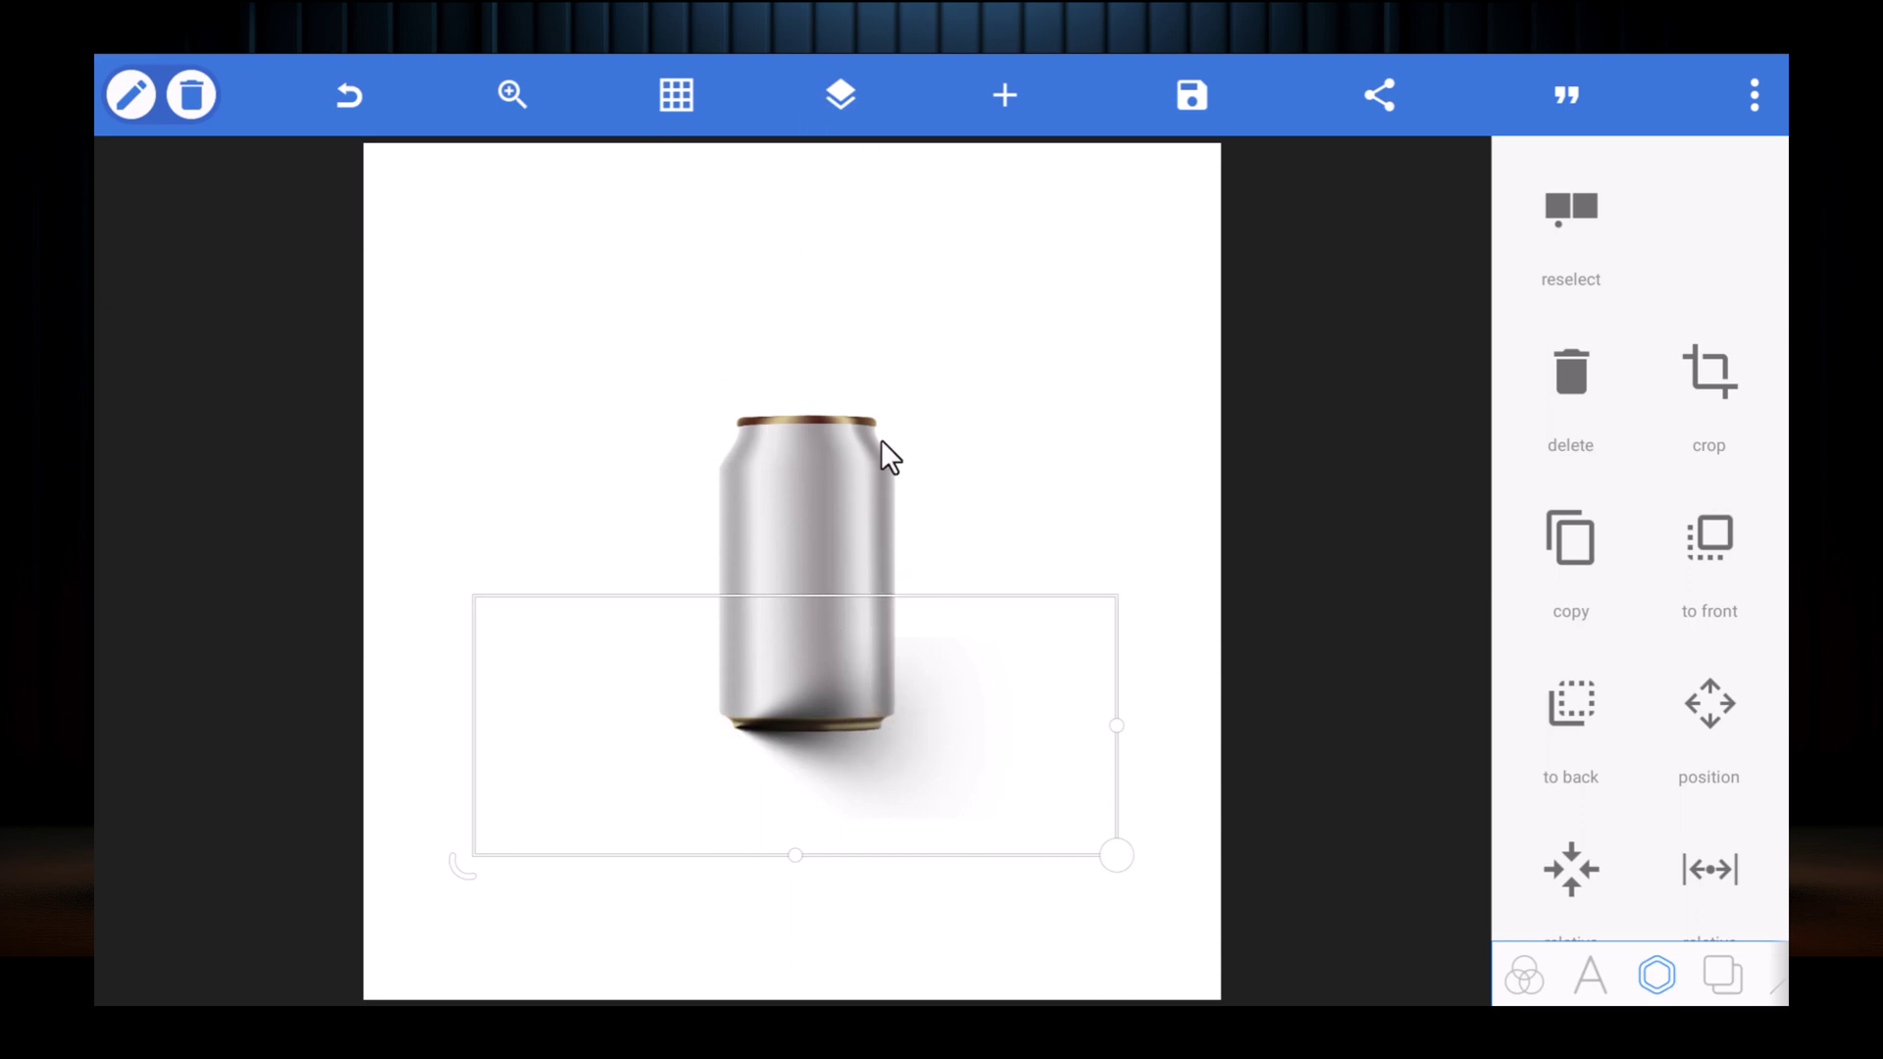
# Step: Move the fan-shaped shadow's layer directly beneath the can layer and reselect the shadow on the canvas
pyautogui.click(855, 94)
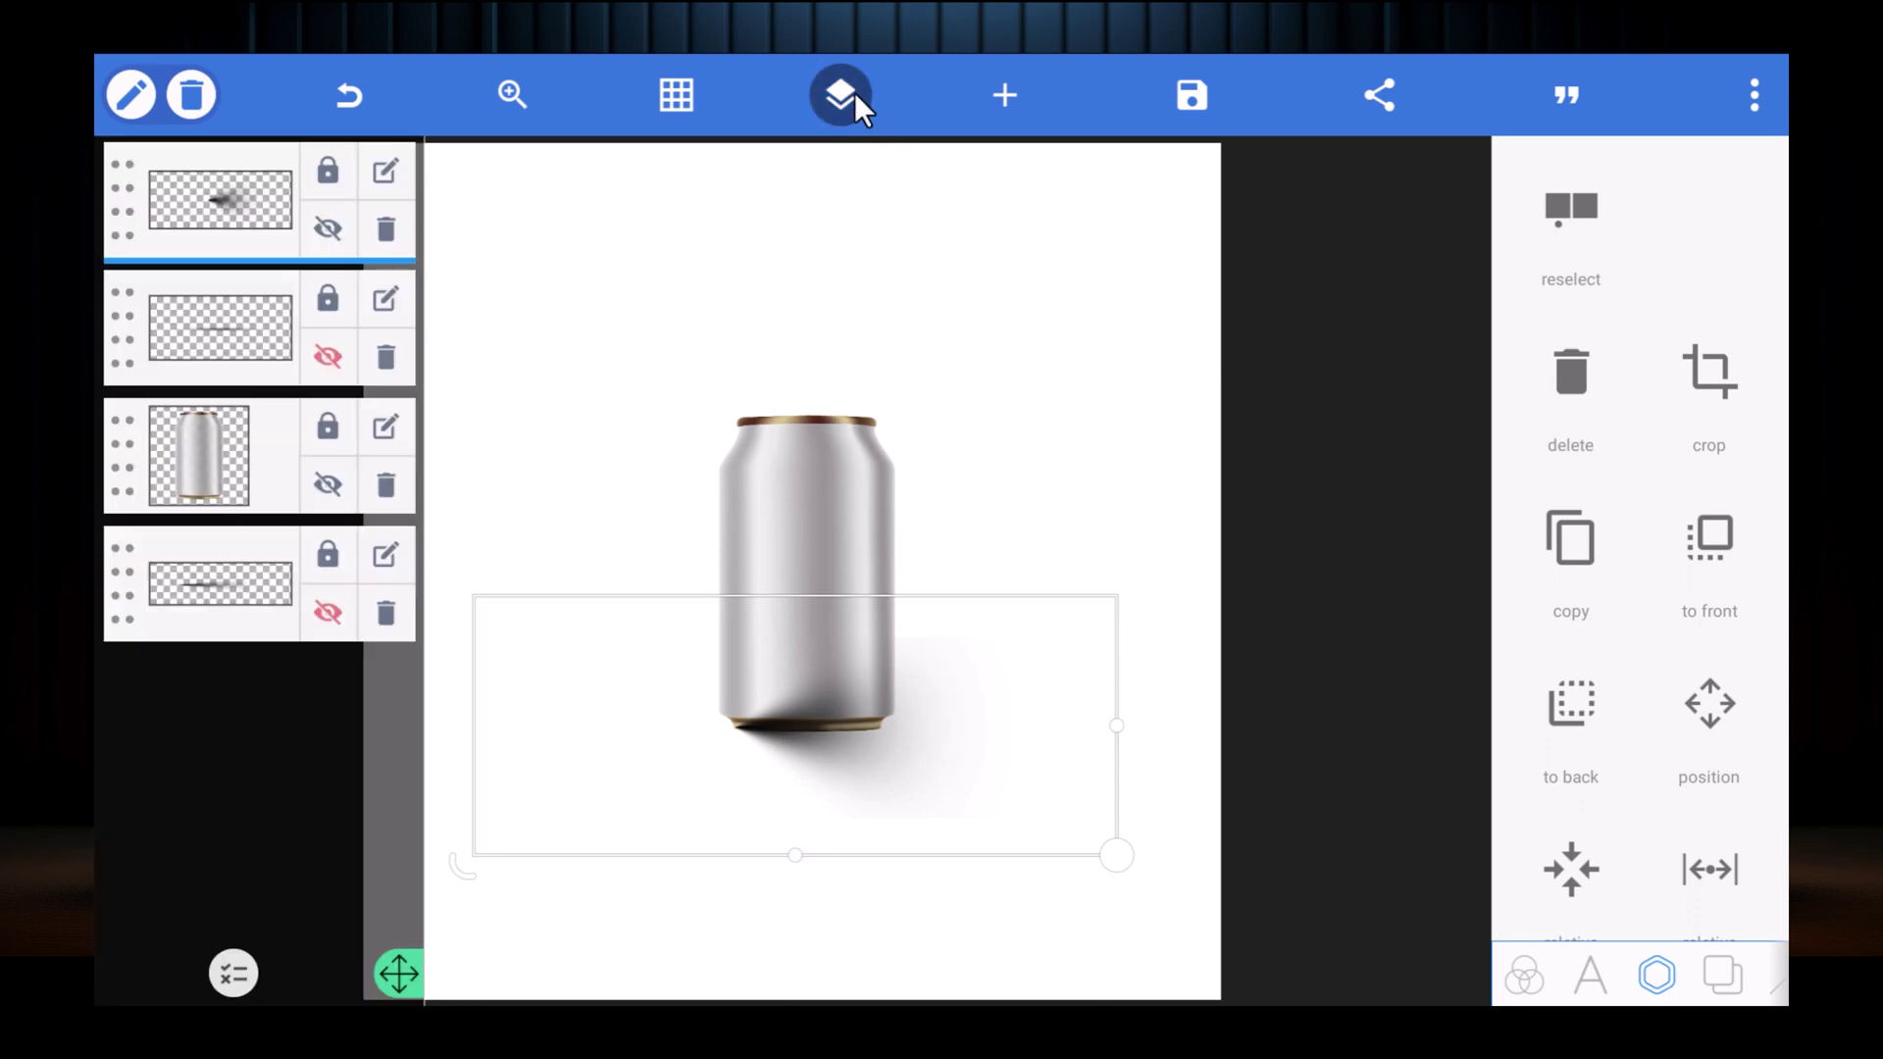
pyautogui.moveTo(115, 192); pyautogui.dragTo(144, 506)
pyautogui.click(858, 175)
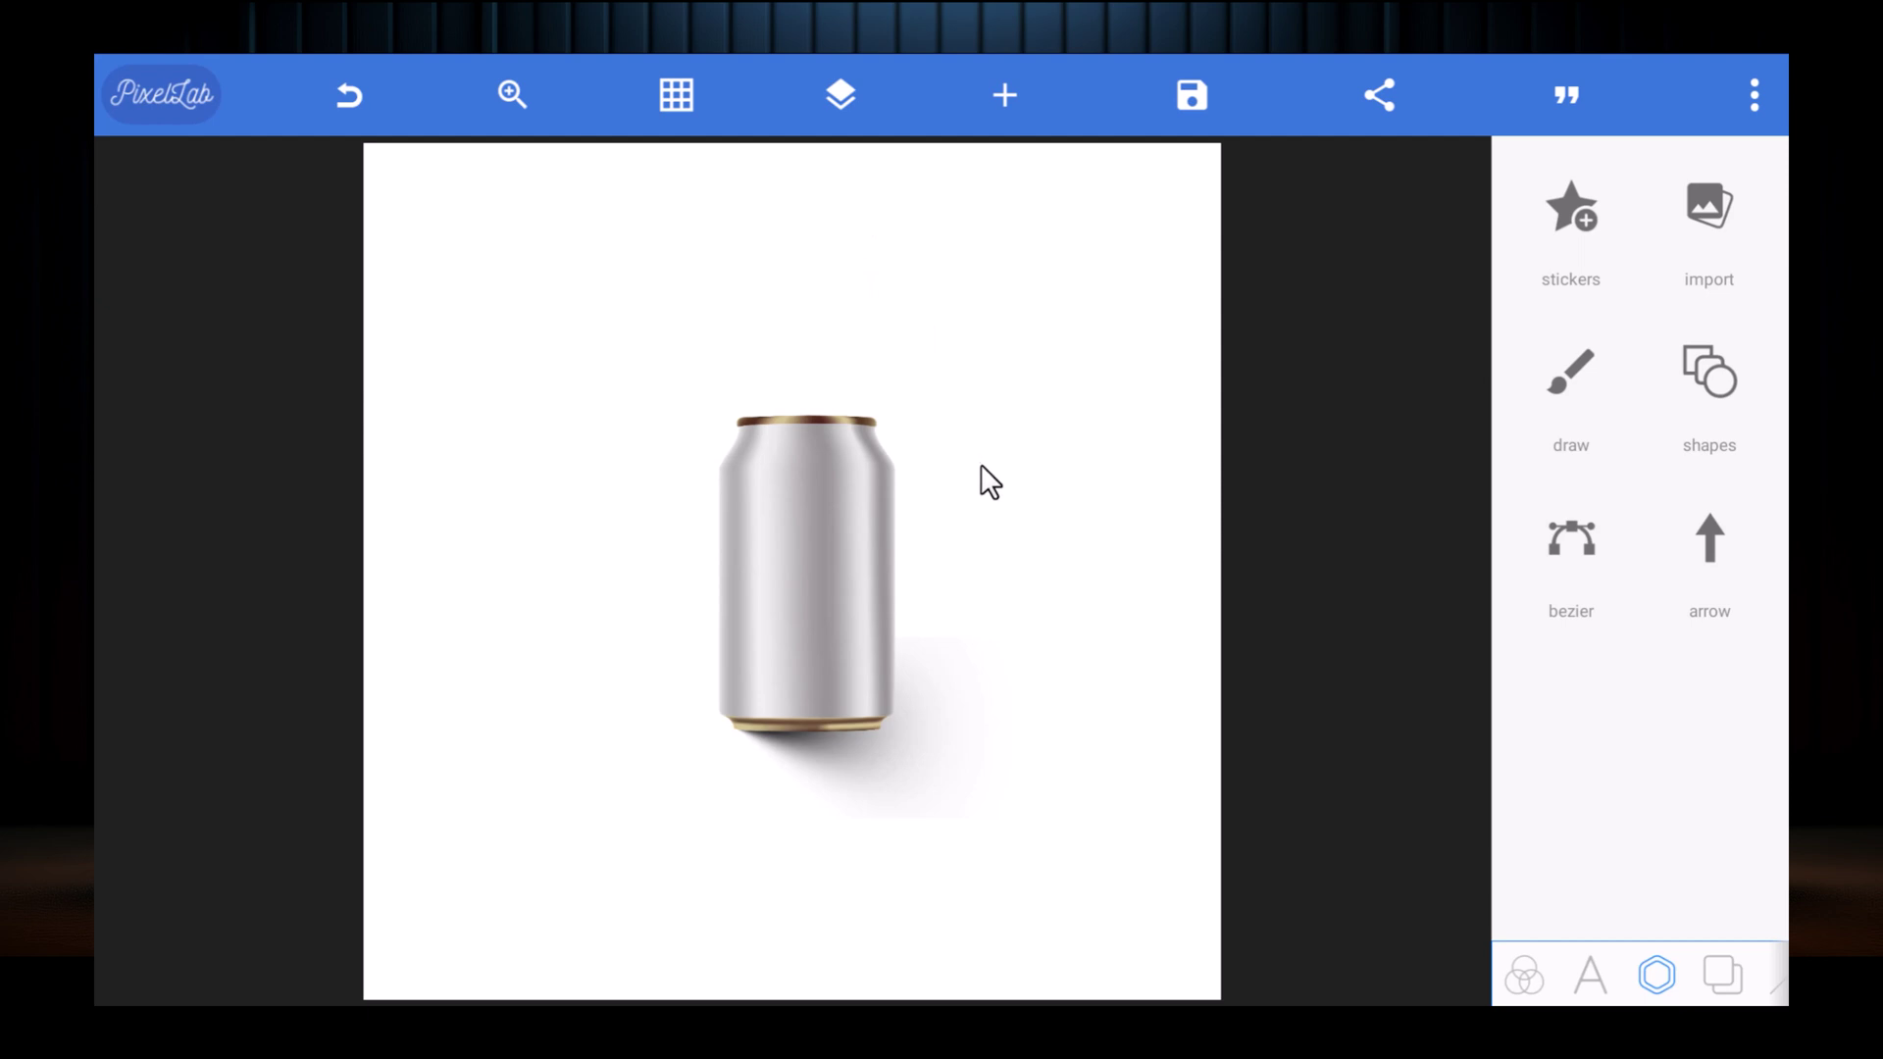
pyautogui.click(997, 687)
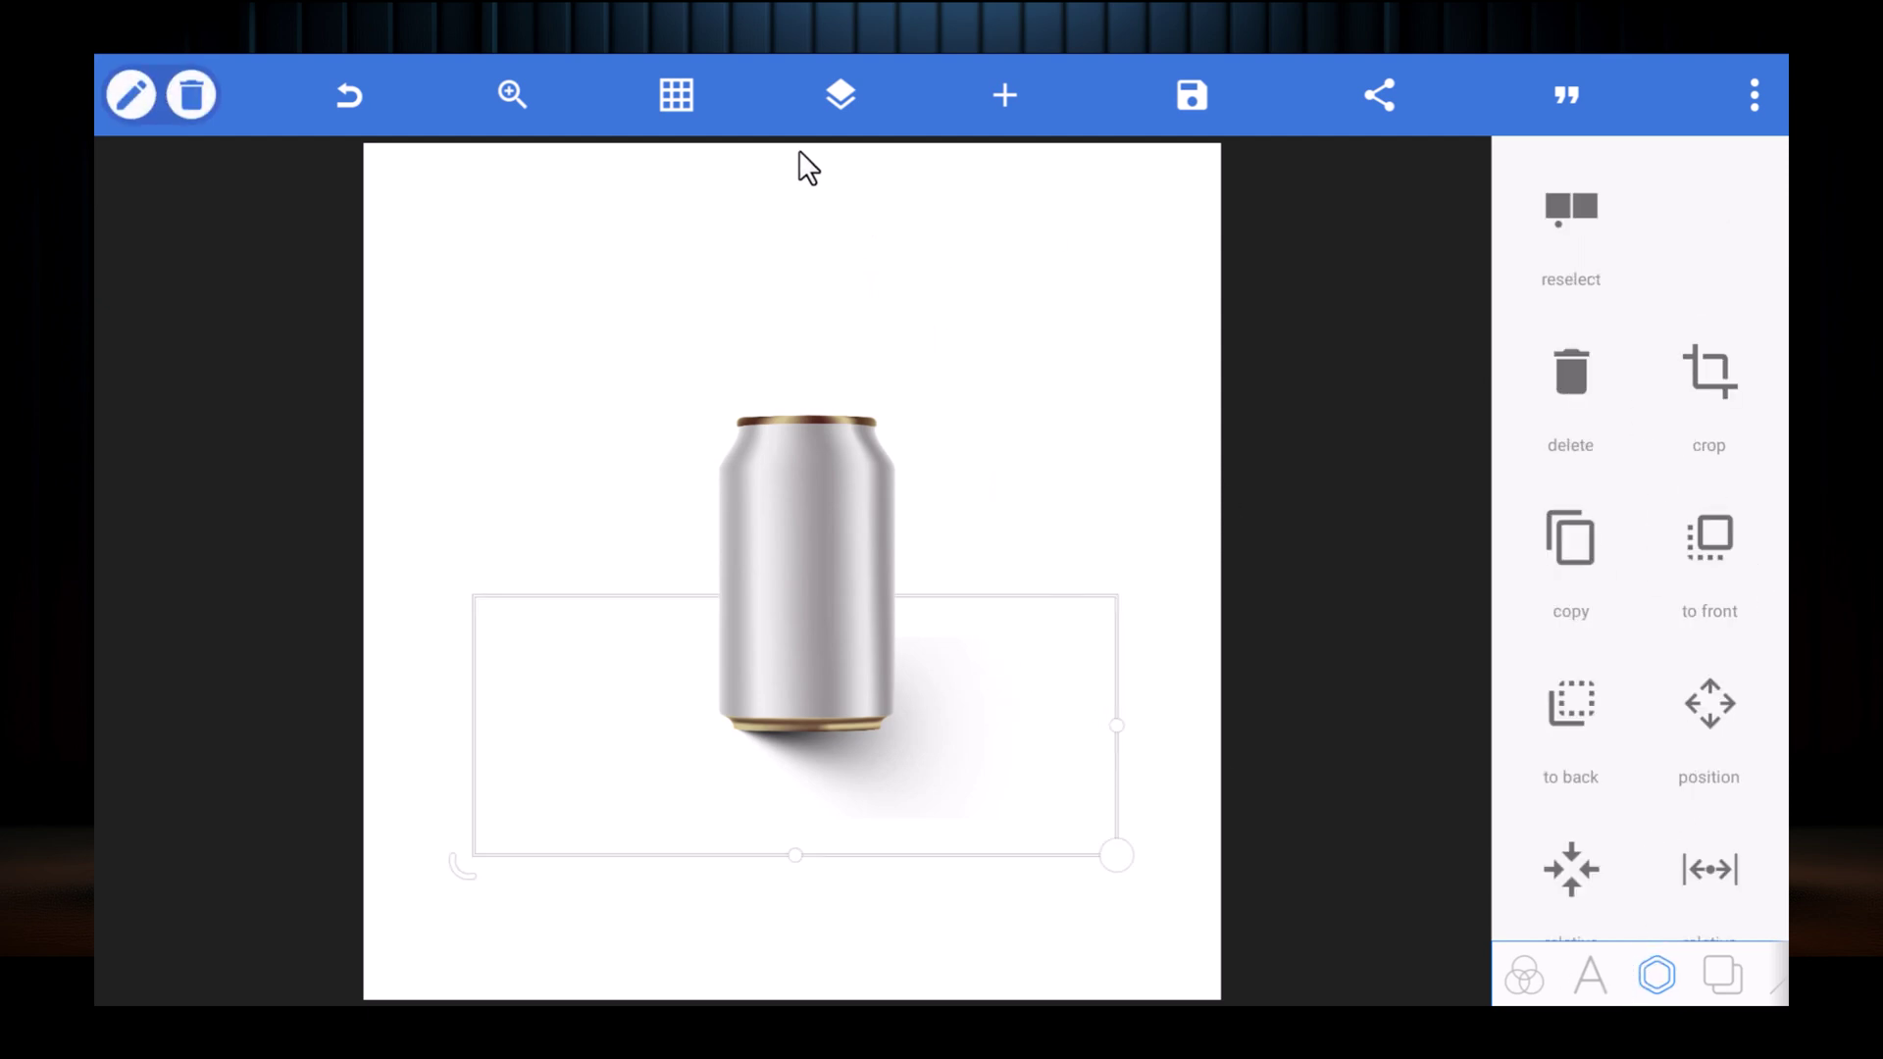
# Step: Hide the fan-shaped shadow's layer and deselect everything on the canvas
pyautogui.click(819, 107)
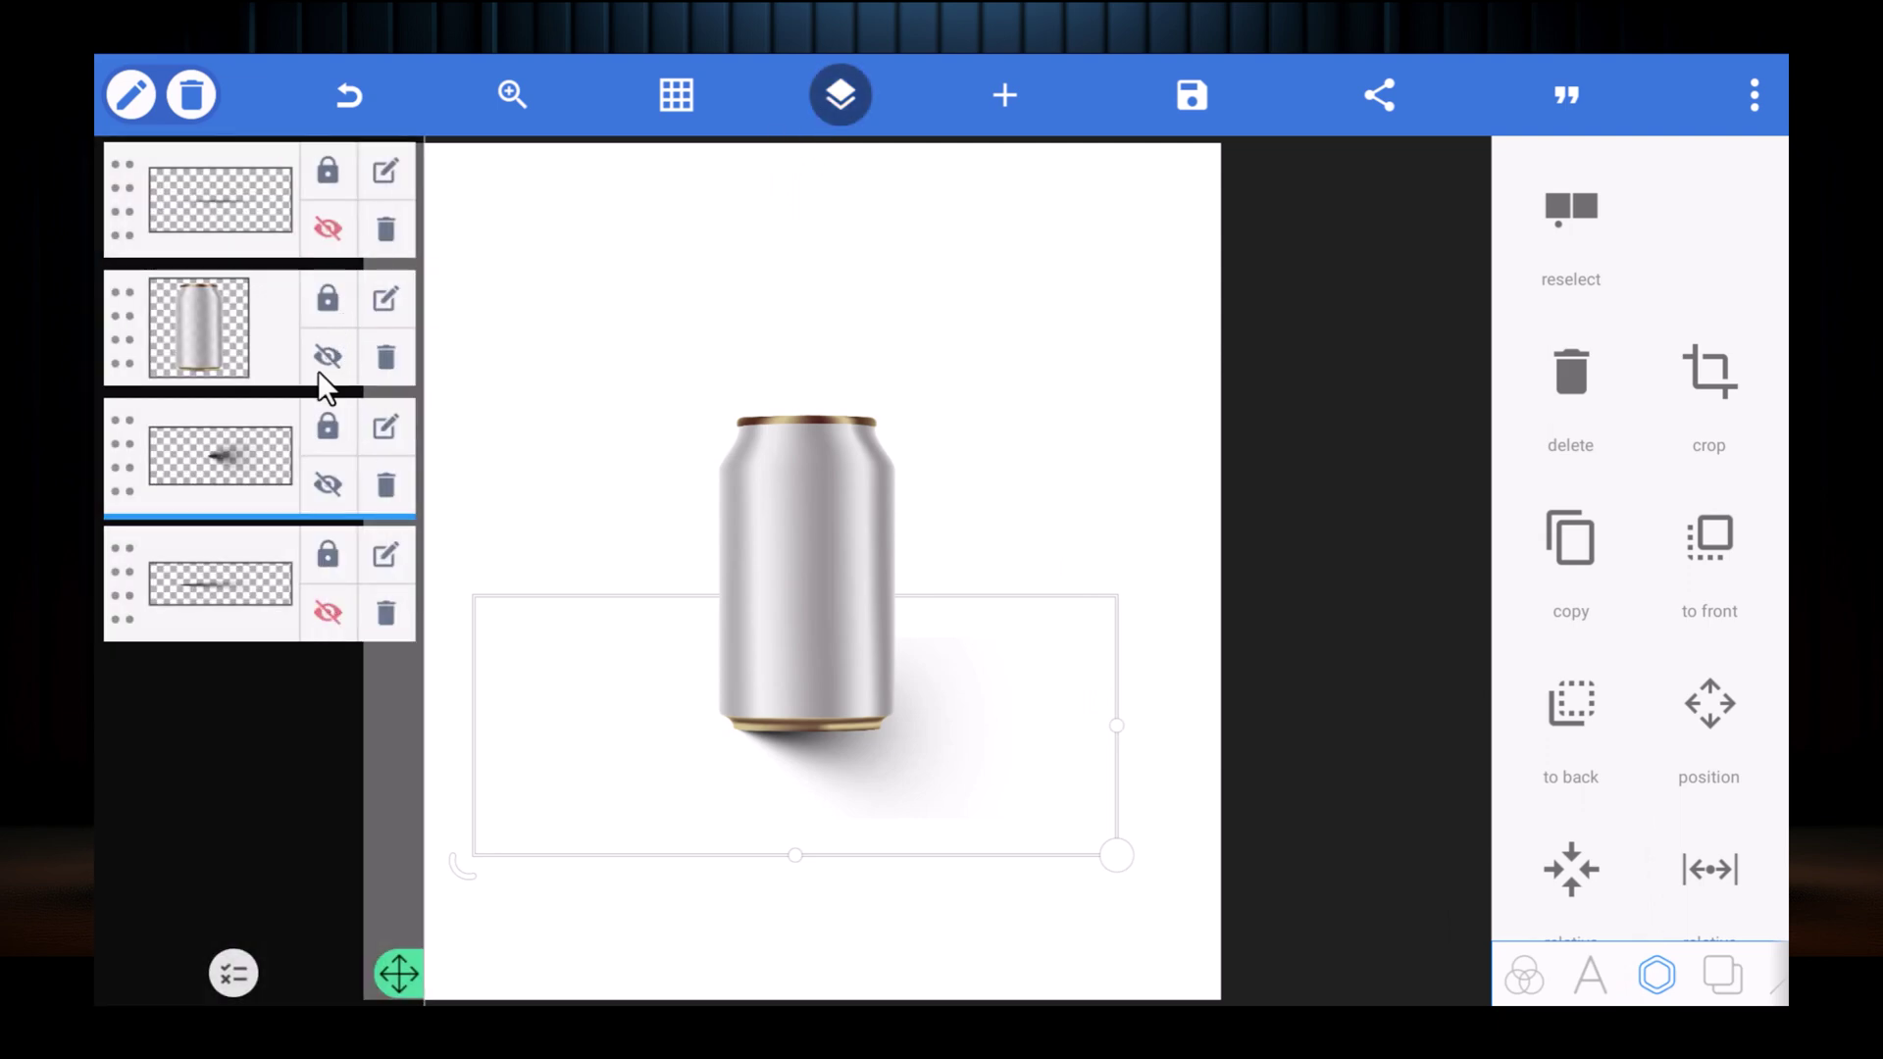
pyautogui.click(328, 485)
pyautogui.click(840, 95)
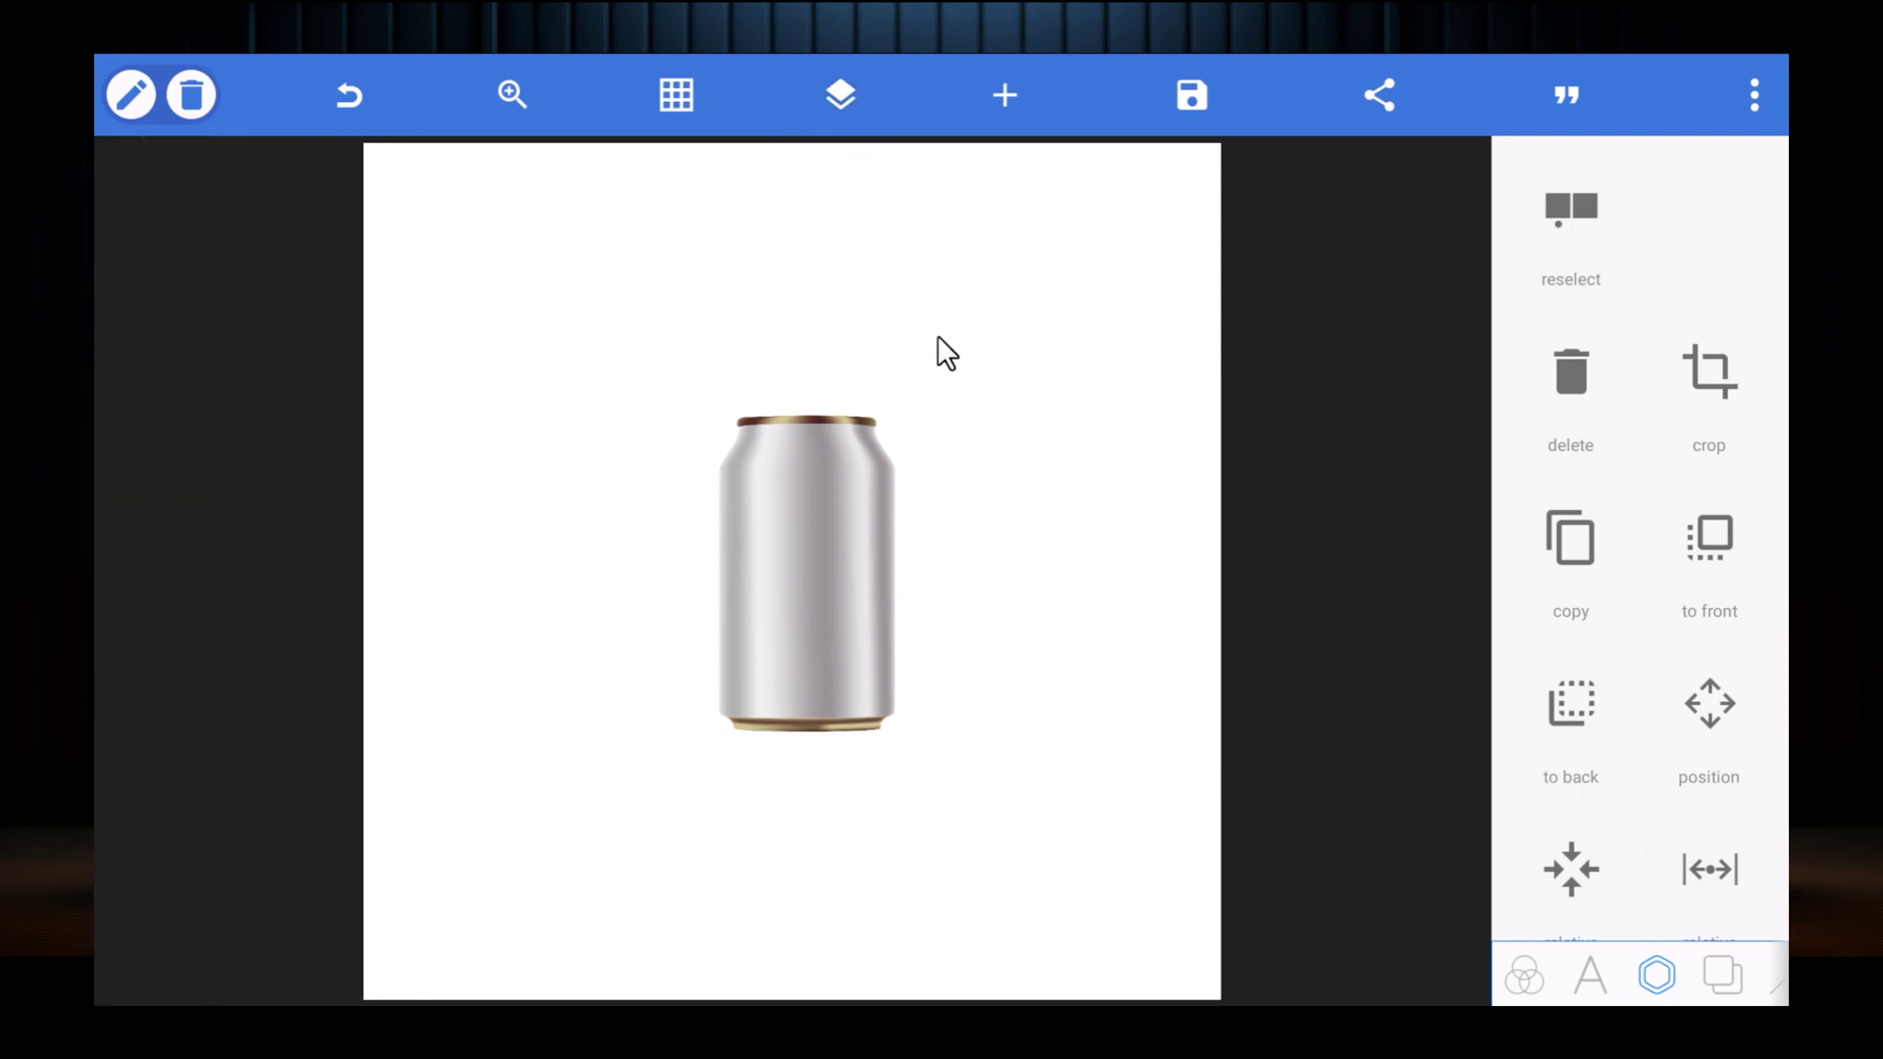
pyautogui.click(935, 337)
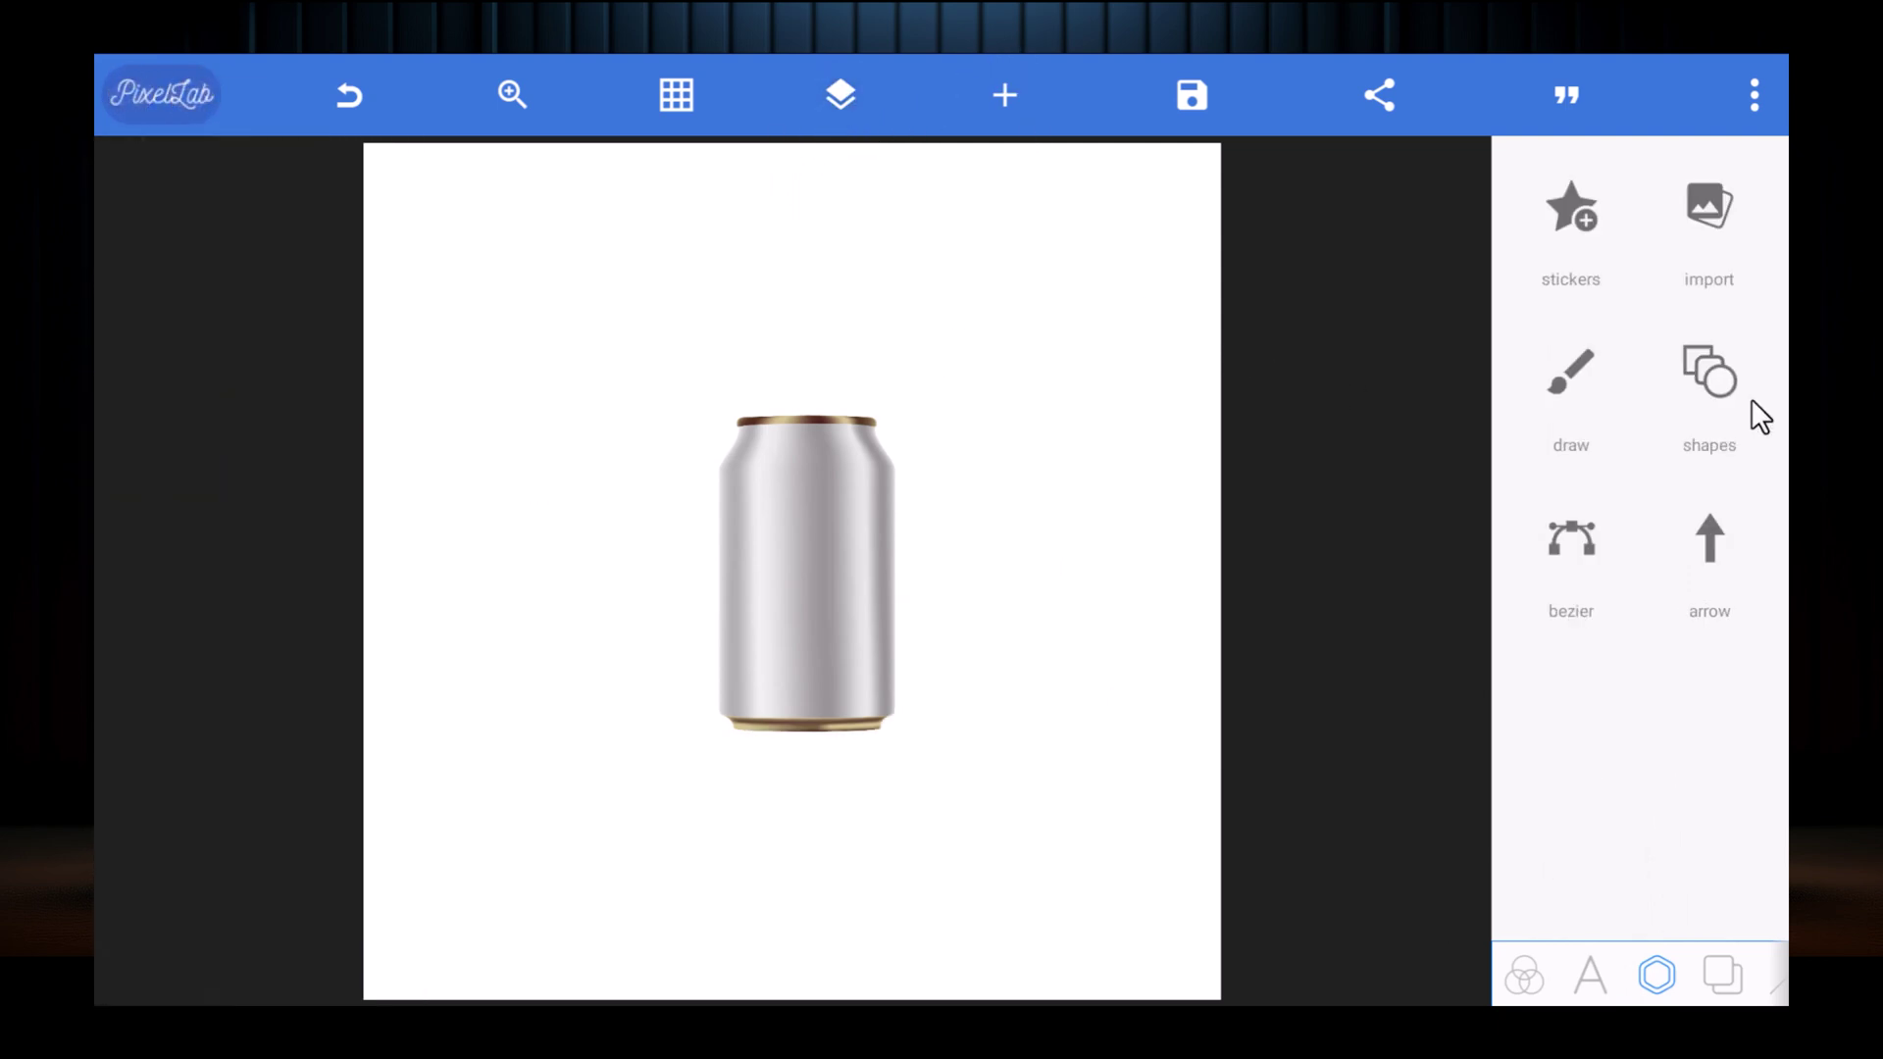
# Step: Import the long narrow tapered shadow image uncropped, and tilt the can to the left, shifting it slightly left
pyautogui.click(1706, 218)
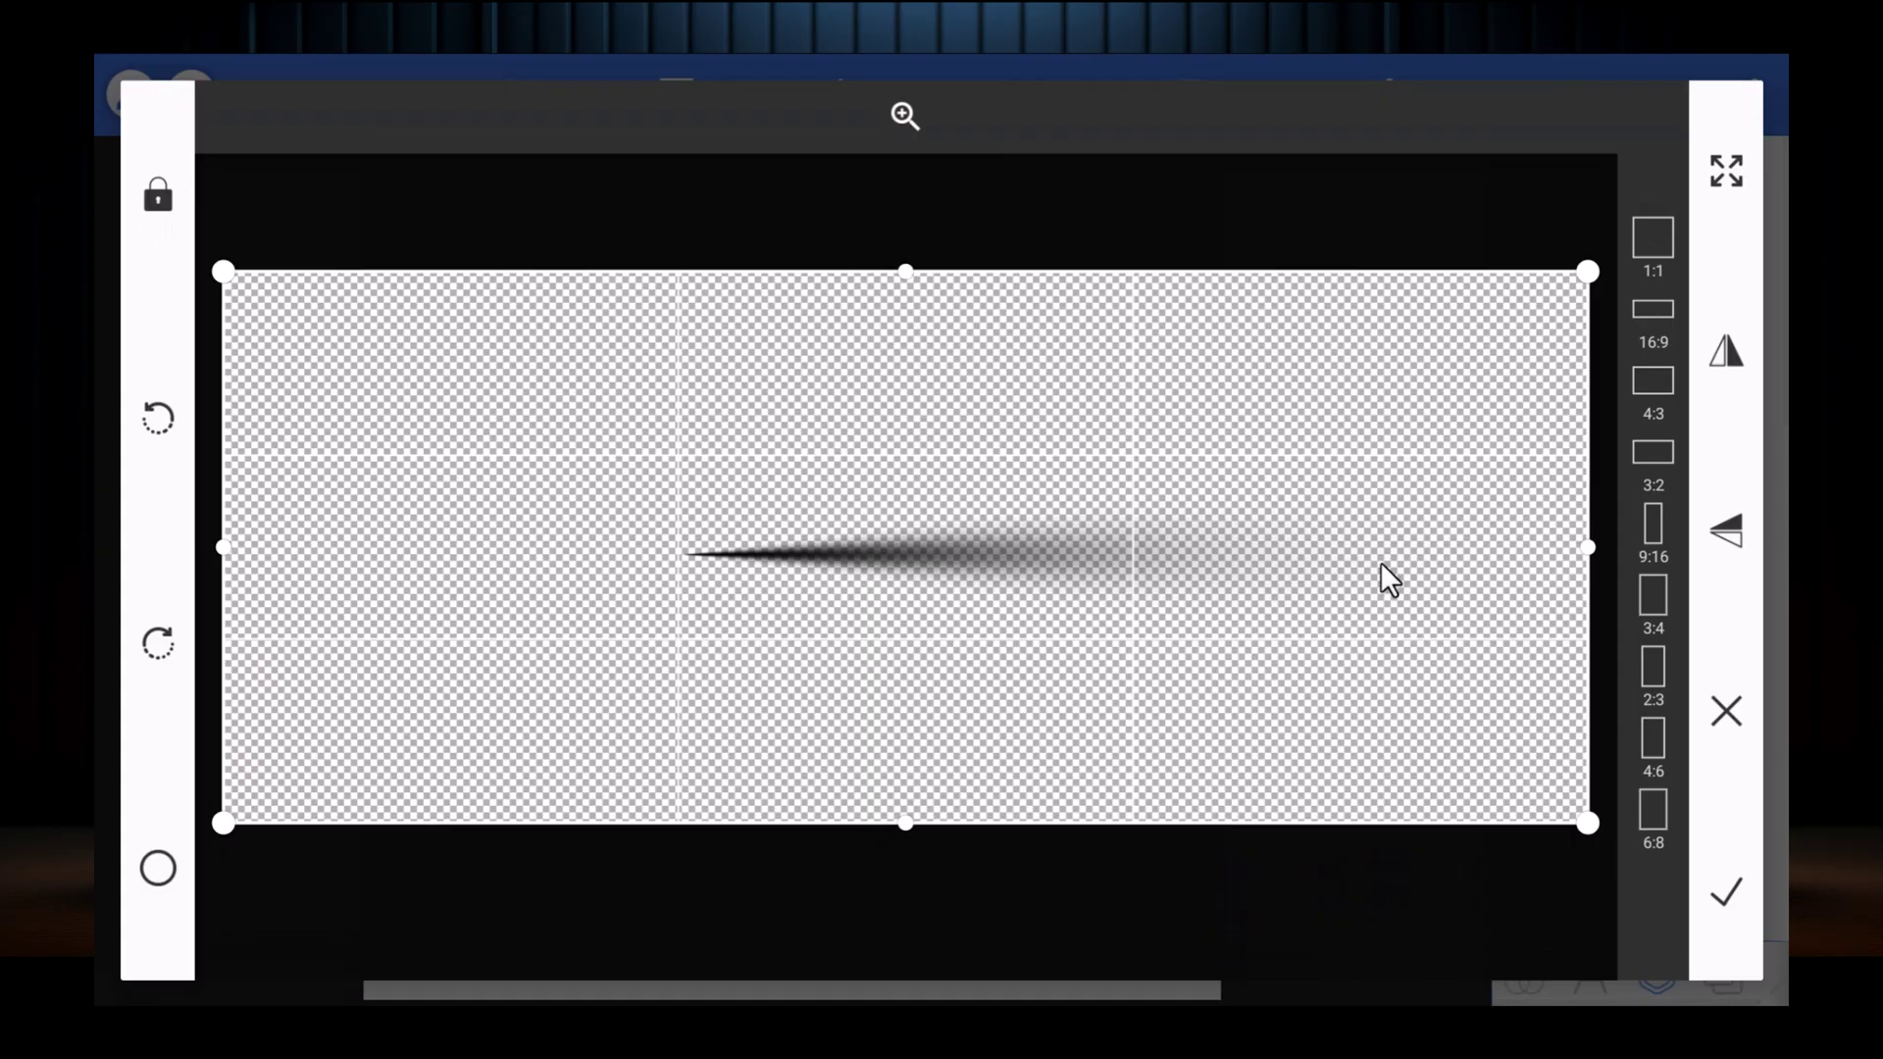
pyautogui.click(1744, 885)
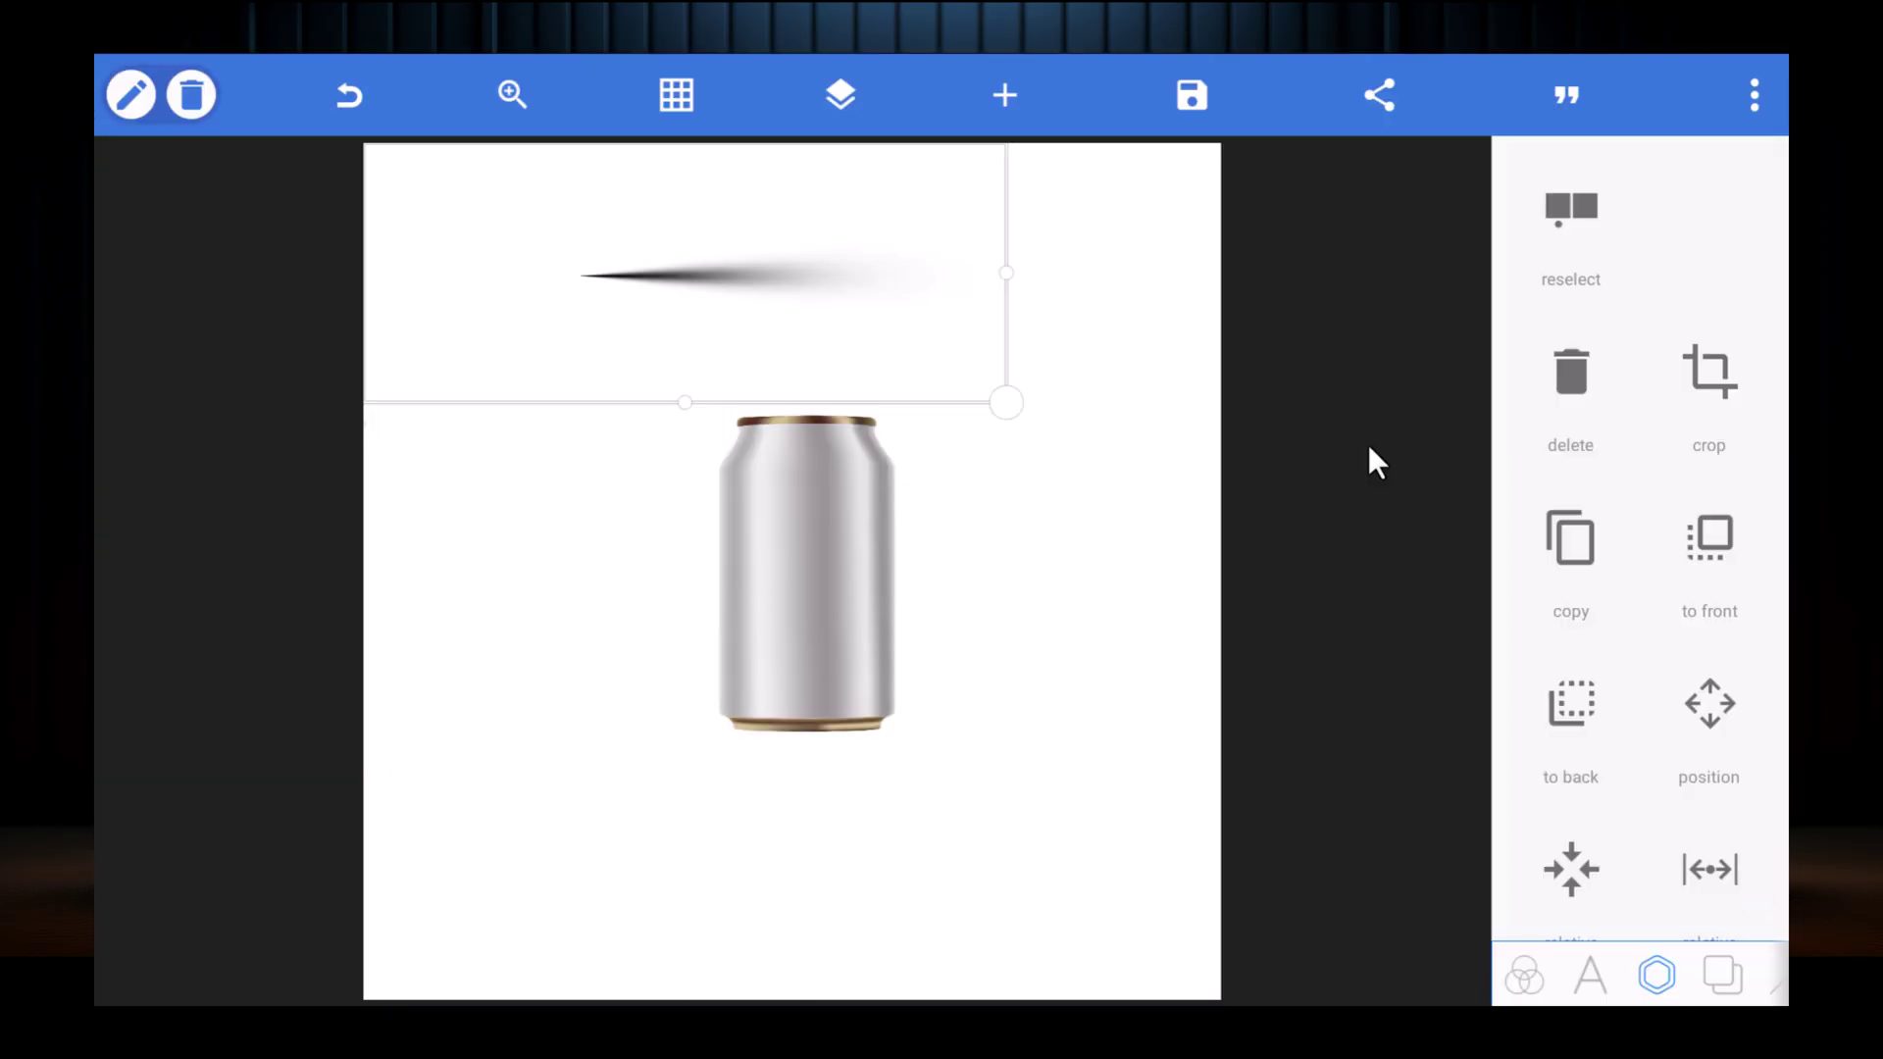
pyautogui.click(842, 590)
pyautogui.moveTo(610, 778); pyautogui.dragTo(731, 802)
pyautogui.moveTo(887, 520); pyautogui.dragTo(789, 526)
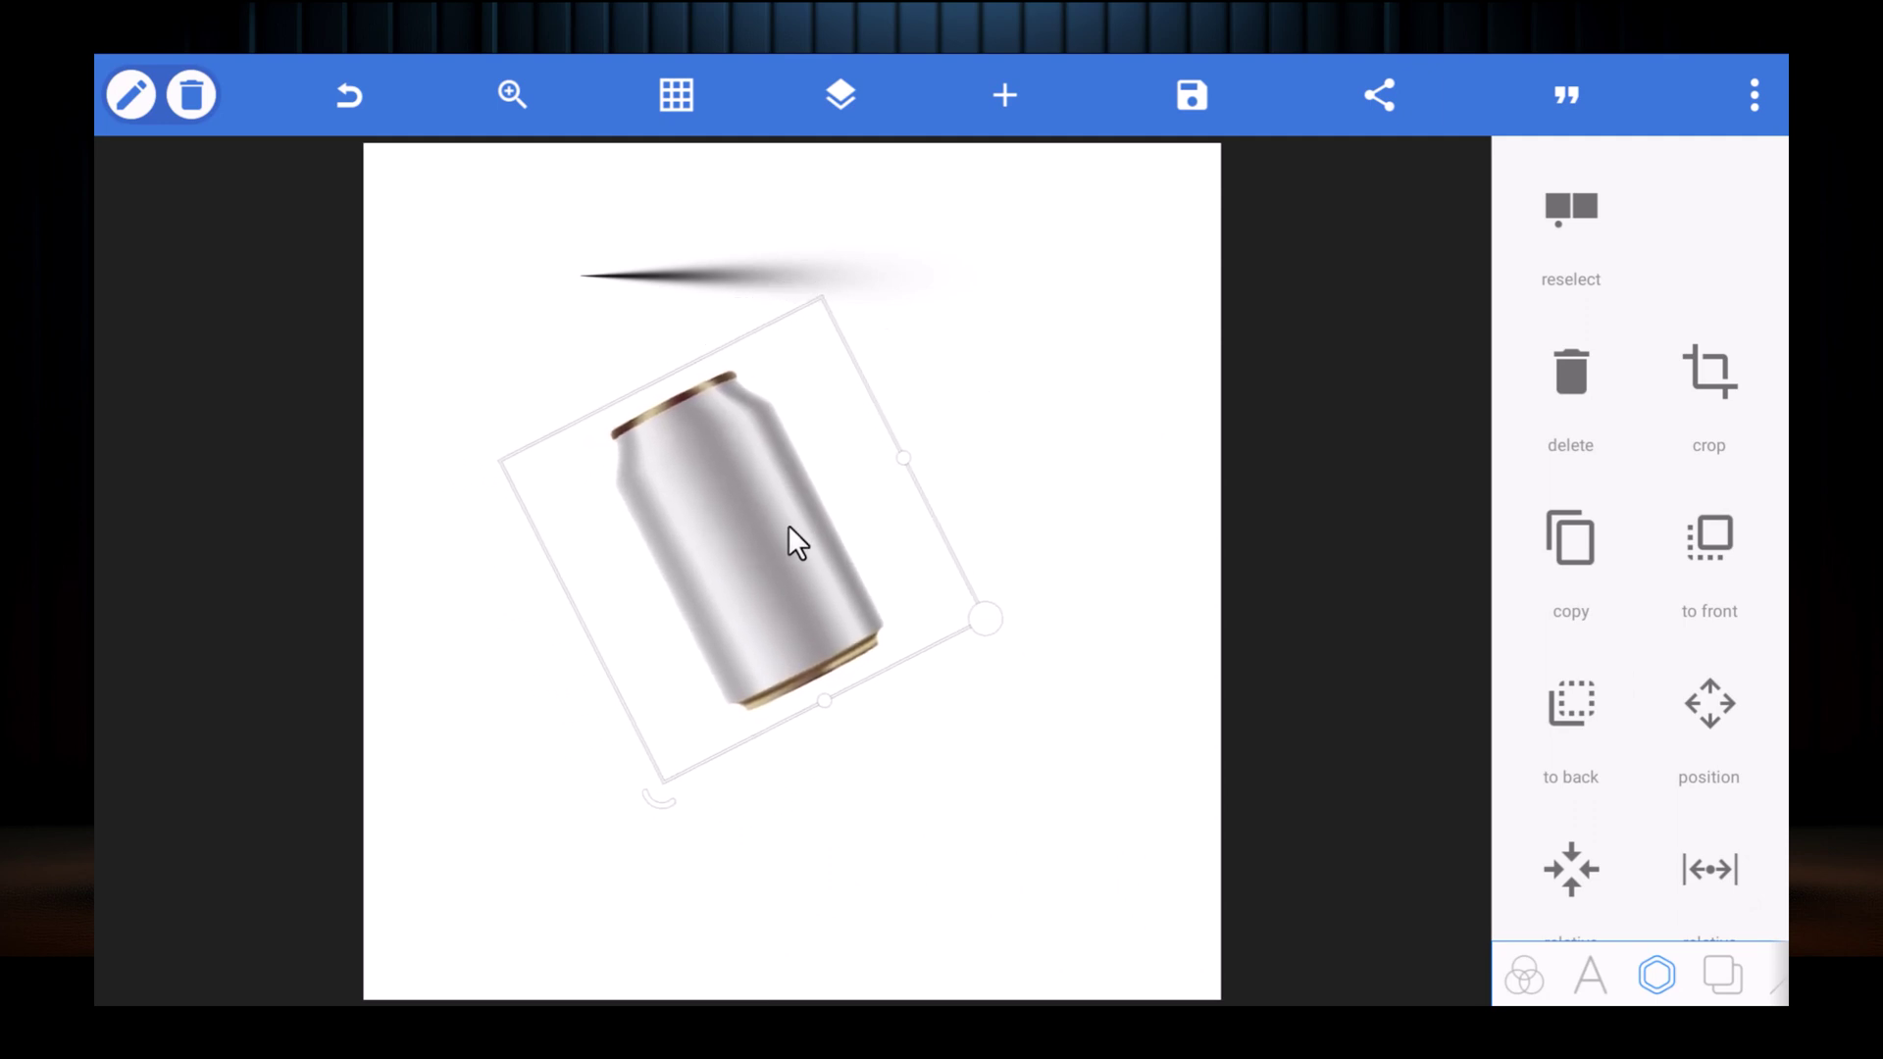
# Step: Place the narrow tapered shadow with its tip under the tilted can's lowest corner, extending to the right
pyautogui.click(846, 275)
pyautogui.moveTo(847, 260); pyautogui.dragTo(937, 681)
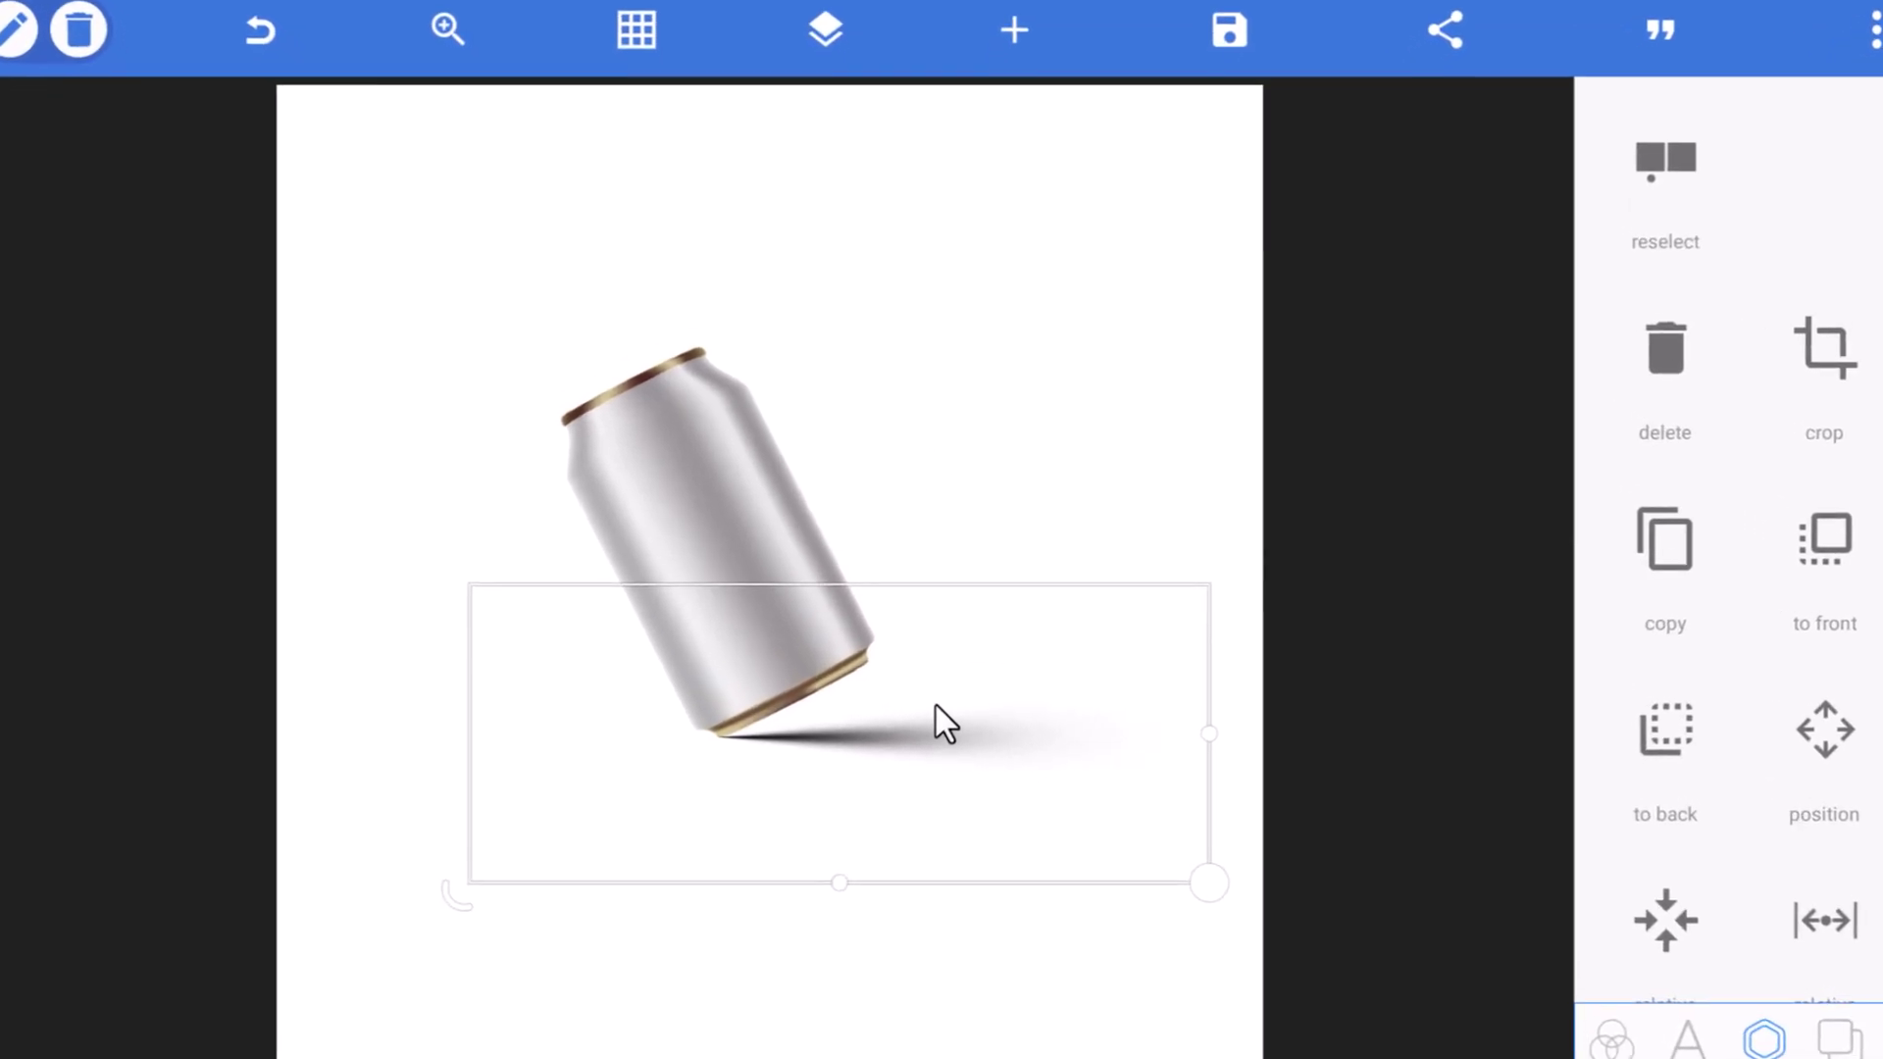
pyautogui.click(992, 334)
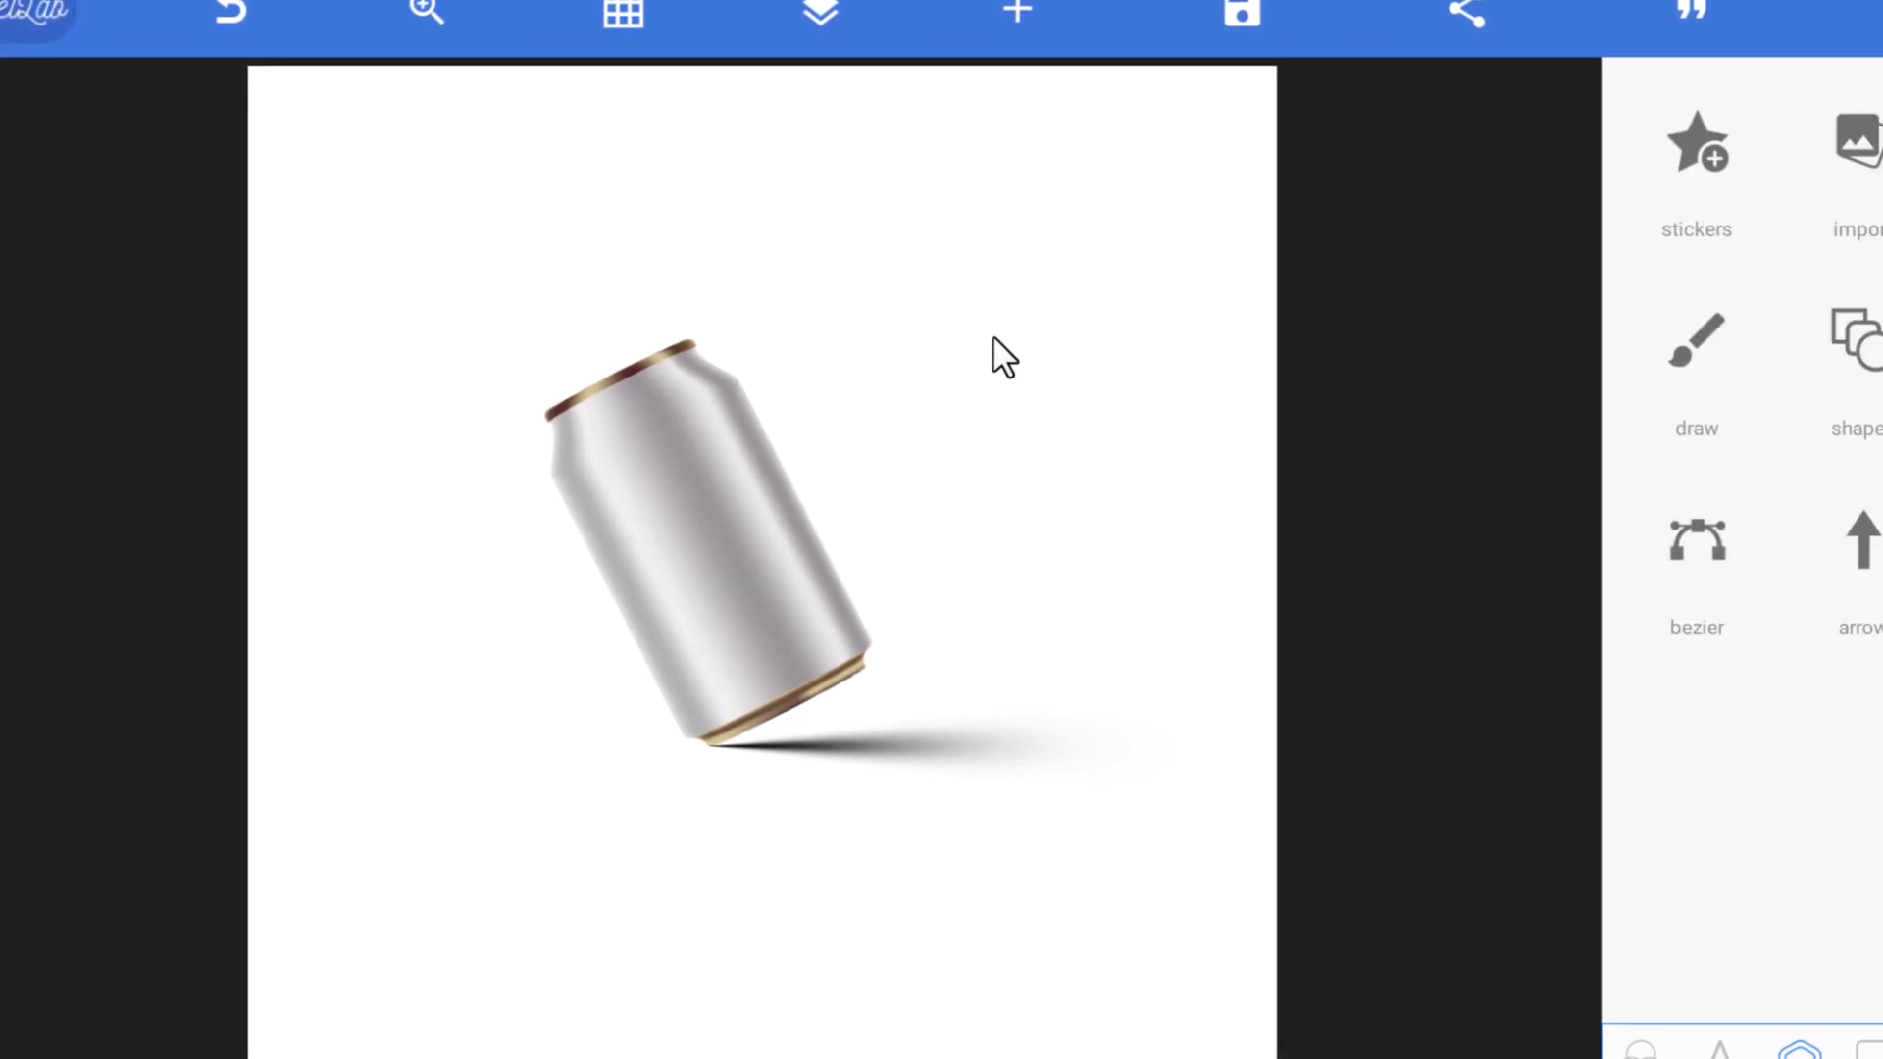
# Step: Set the narrow tapered shadow's opacity to 62% and leave the canvas deselected
pyautogui.click(988, 777)
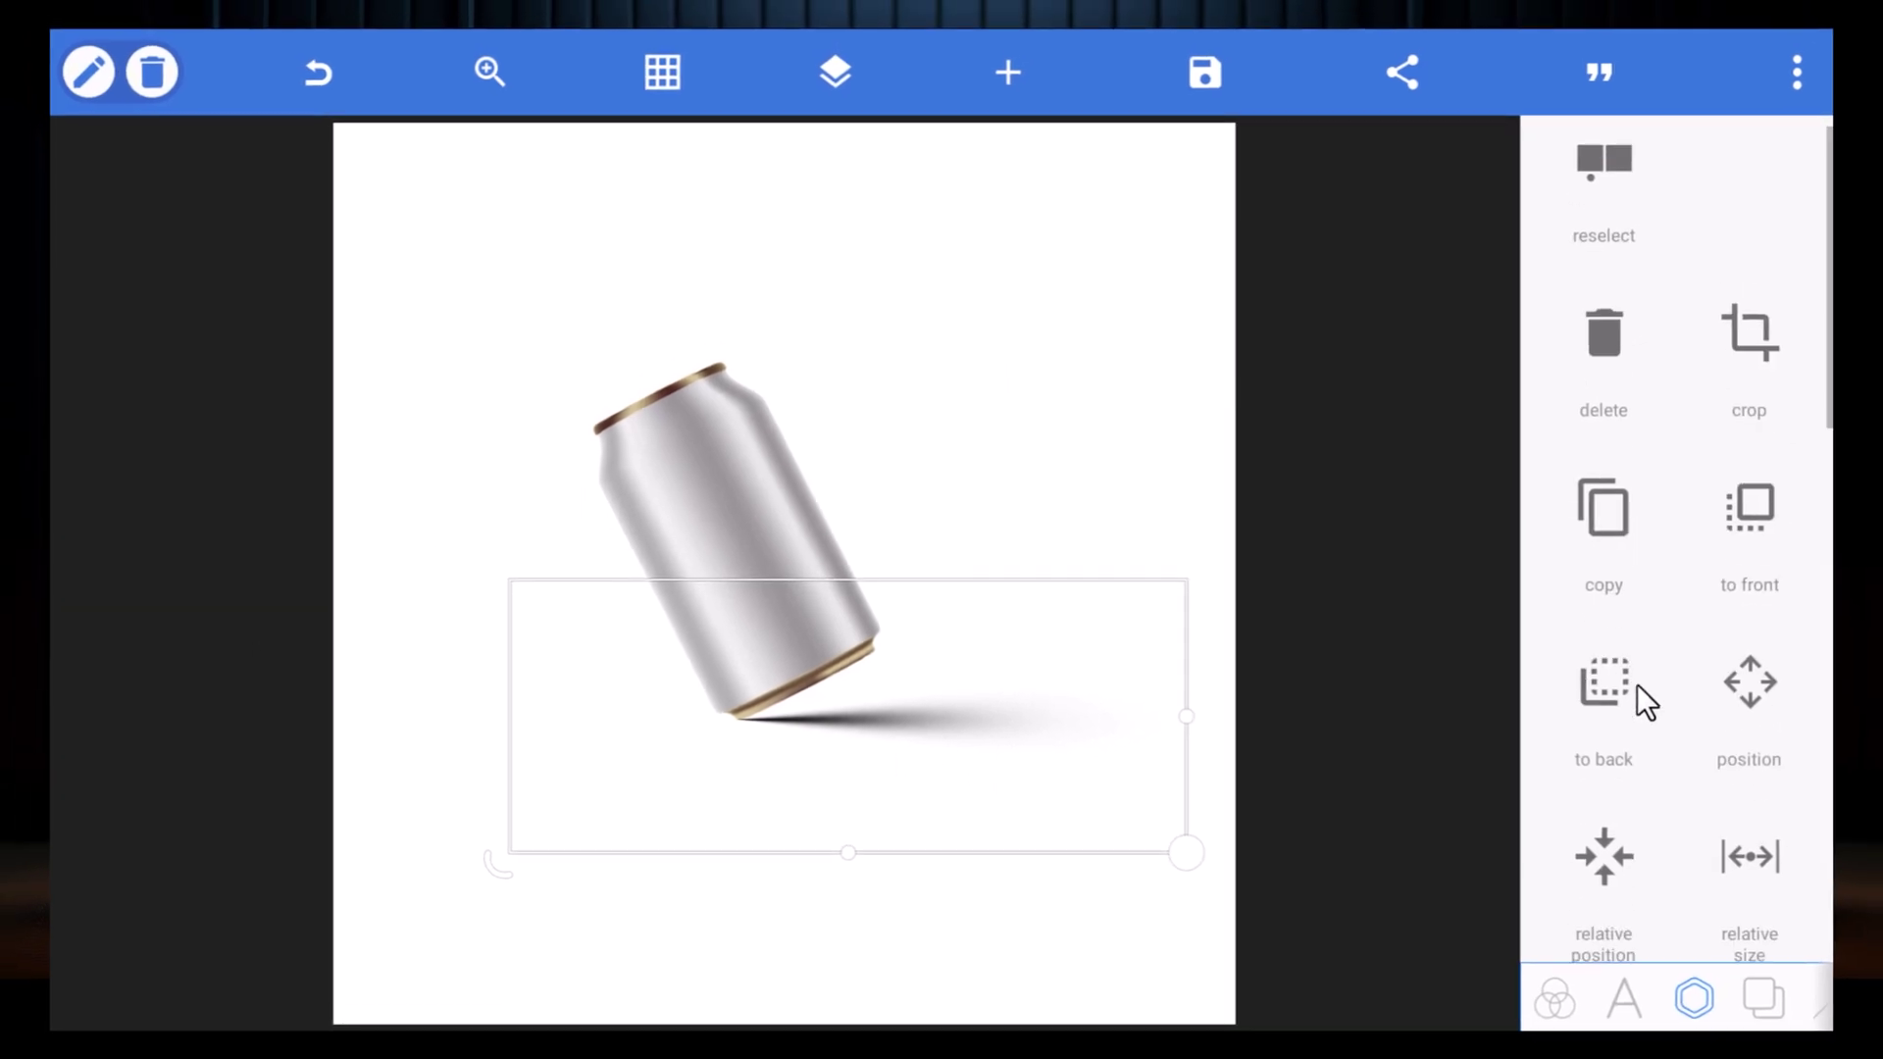
pyautogui.scroll(-5, 1632, 676)
pyautogui.click(1571, 760)
pyautogui.moveTo(1689, 278); pyautogui.dragTo(1631, 325)
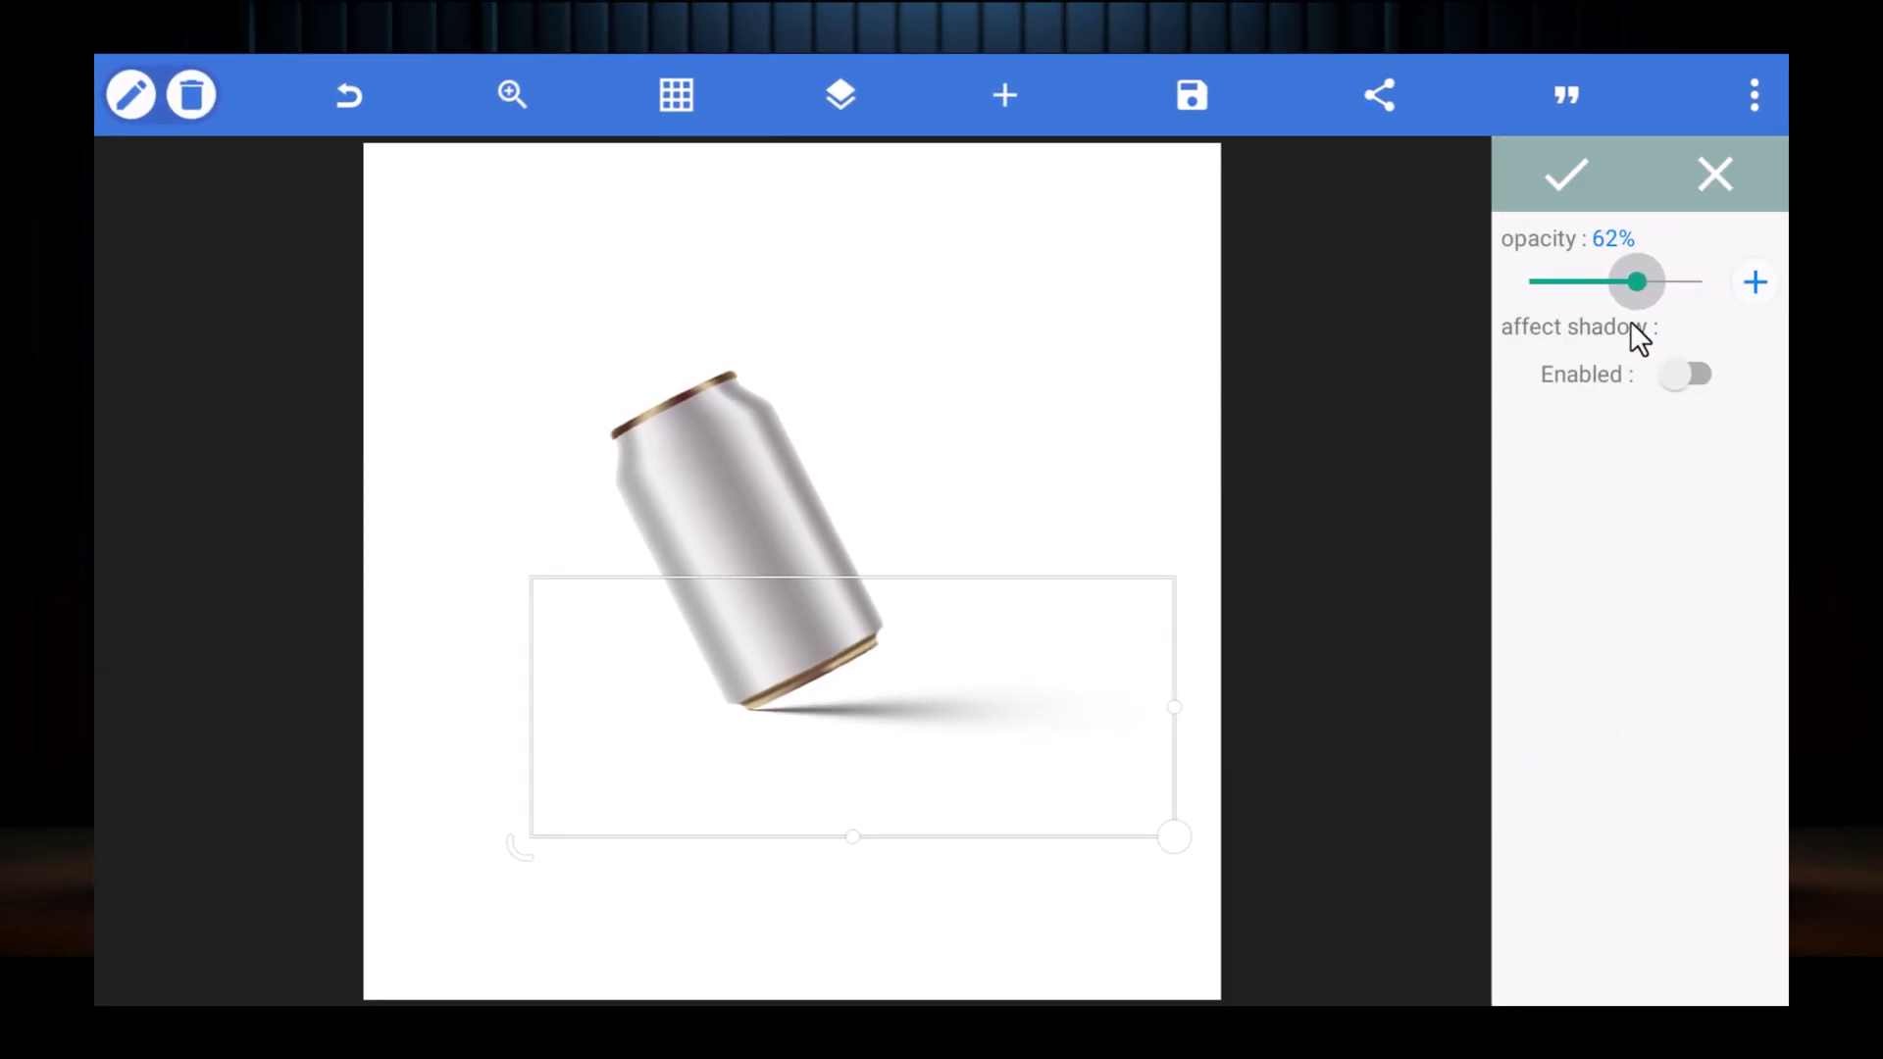
pyautogui.click(1559, 186)
pyautogui.click(845, 404)
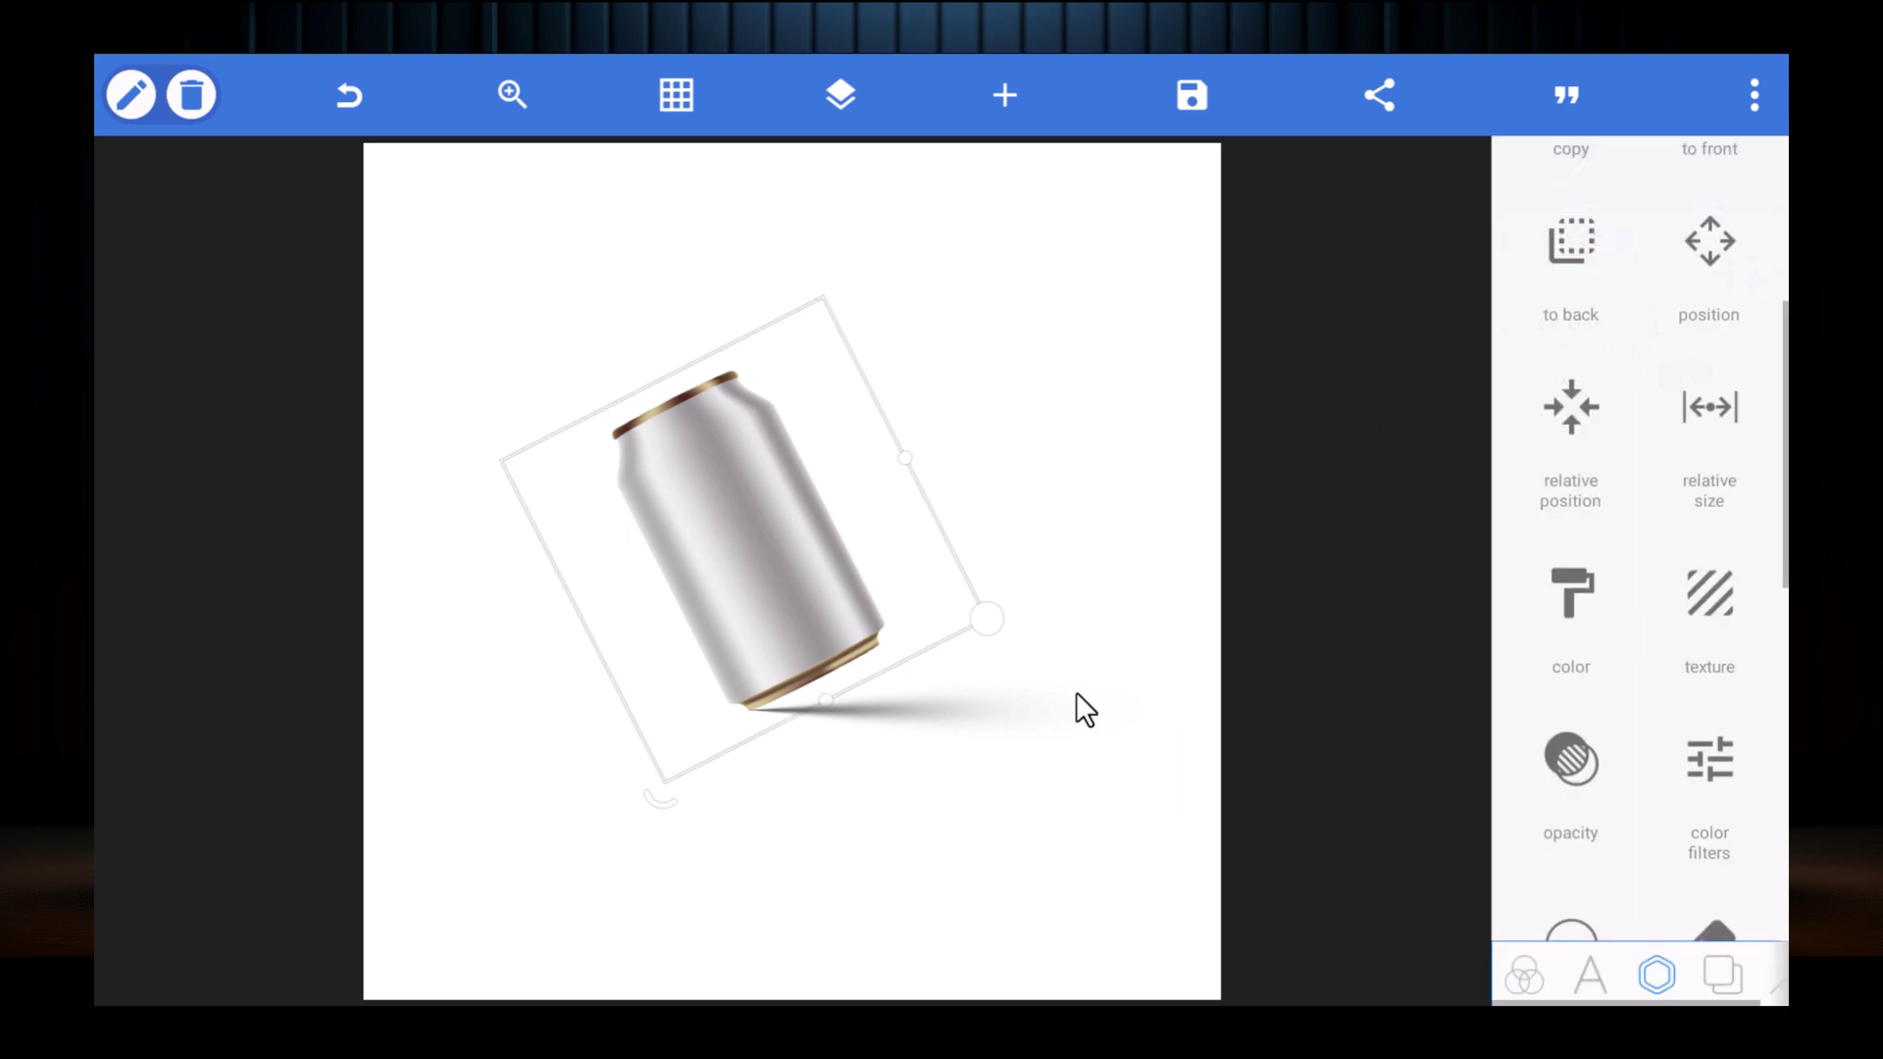
pyautogui.click(1111, 500)
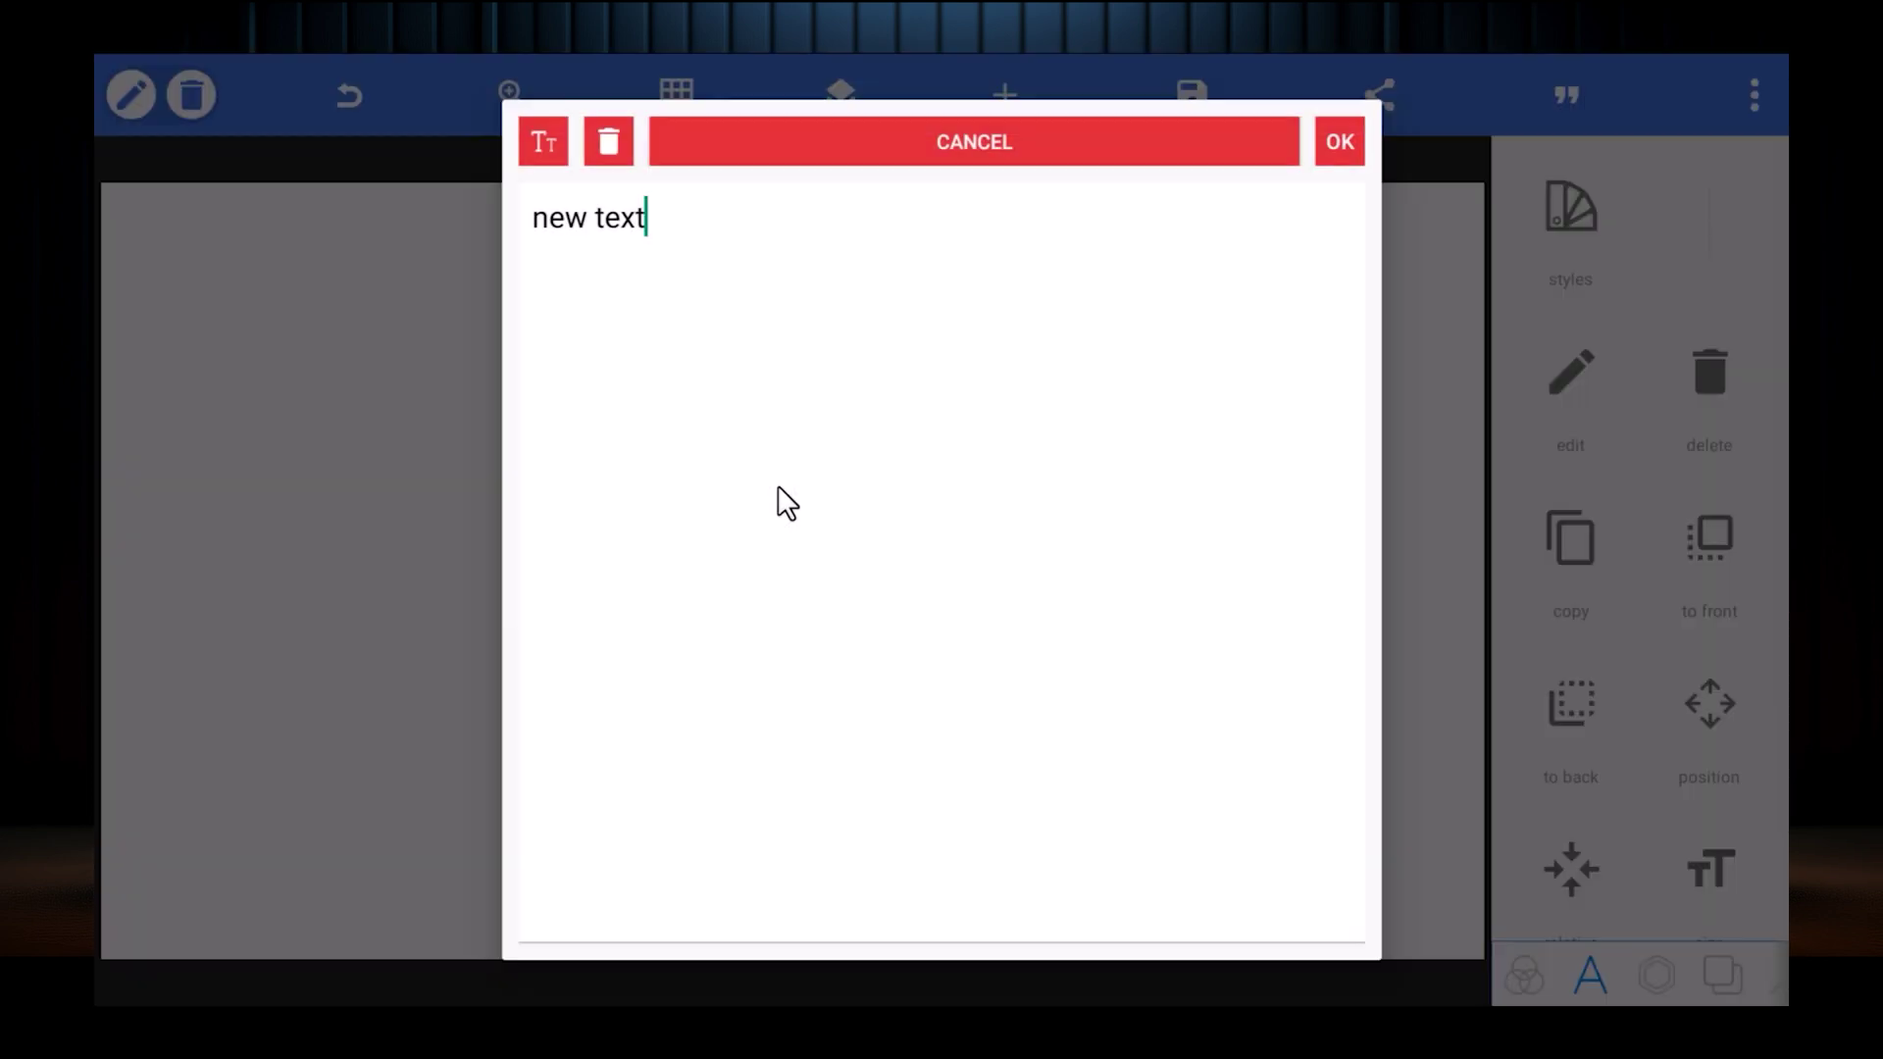
# Step: Replace the placeholder text on the landscape canvas with "Bright"
pyautogui.press('BackSpace')
pyautogui.press('BackSpace')
pyautogui.press('BackSpace')
pyautogui.press('BackSpace')
pyautogui.press('BackSpace')
pyautogui.press('BackSpace')
pyautogui.press('BackSpace')
pyautogui.press('BackSpace')
pyautogui.write('Bright')
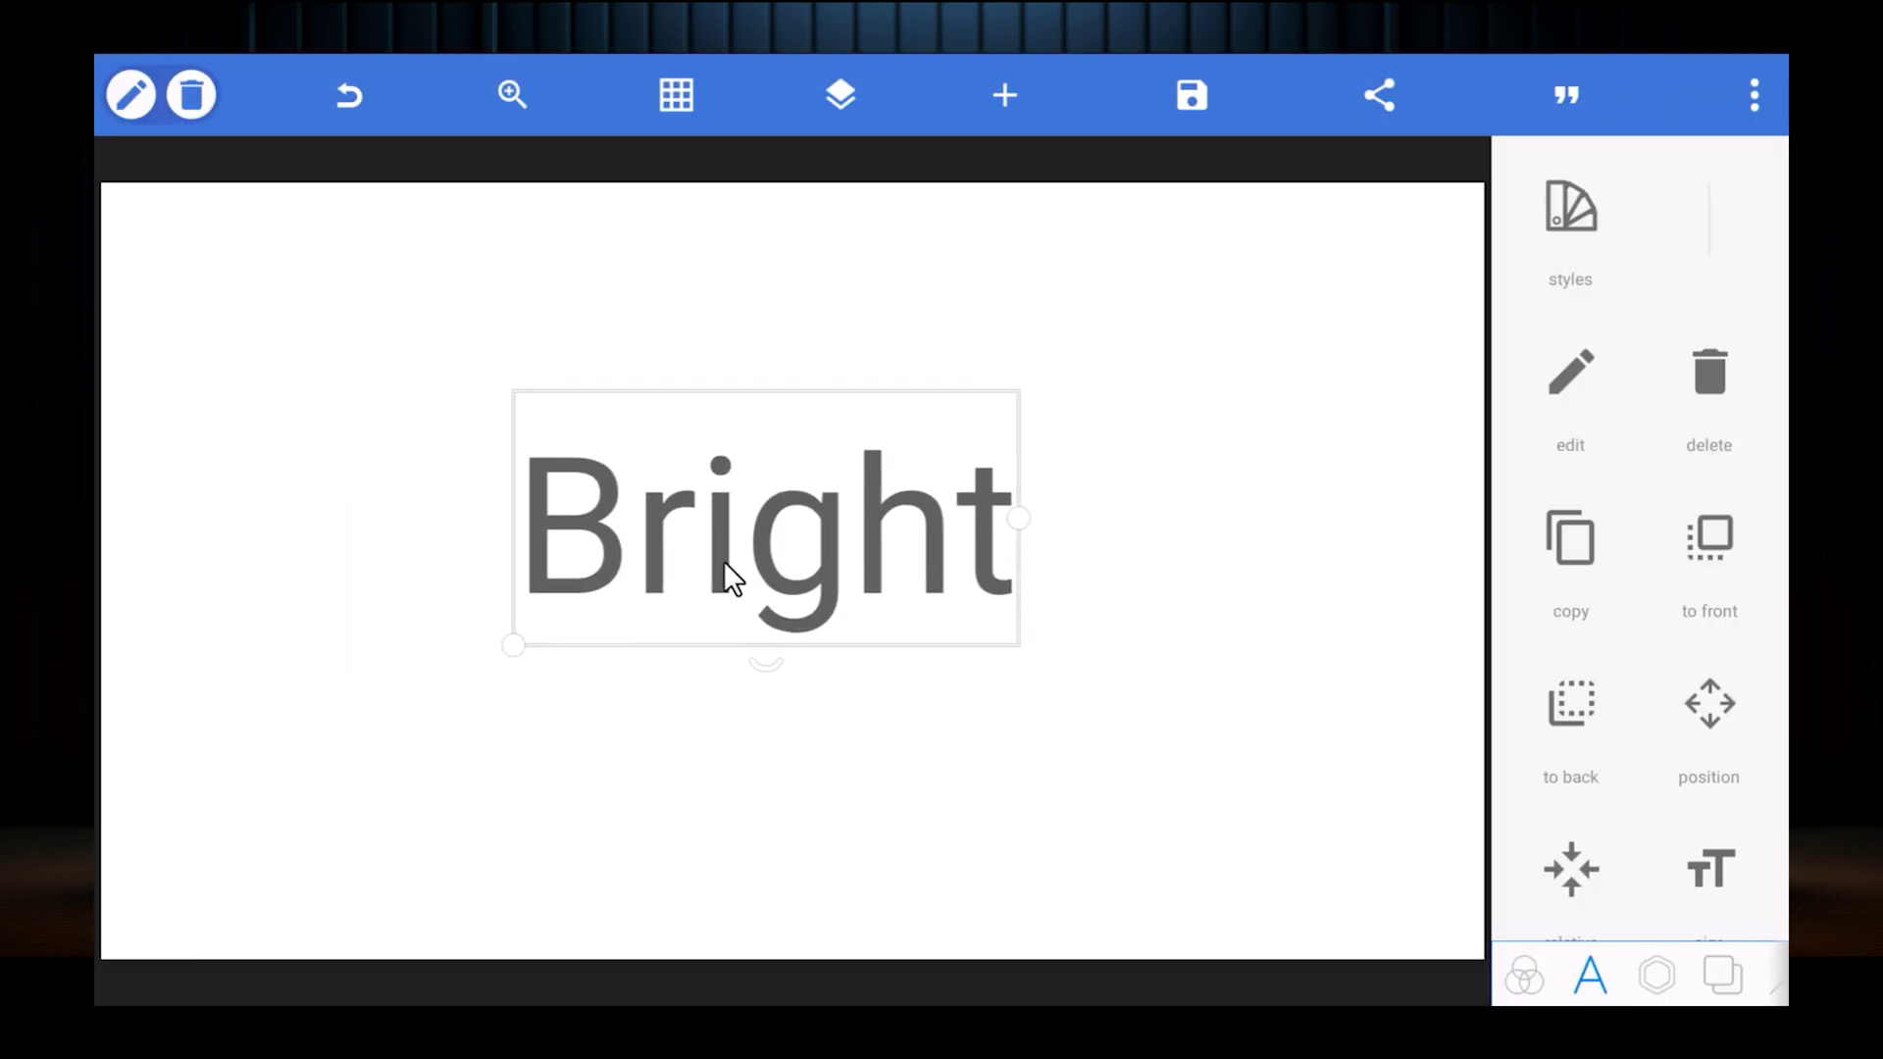
# Step: Change the "Bright" text to a Biloxi handwriting font found among the custom fonts by searching "bilo"
pyautogui.scroll(-5, 1638, 588)
pyautogui.click(1559, 676)
pyautogui.click(1008, 223)
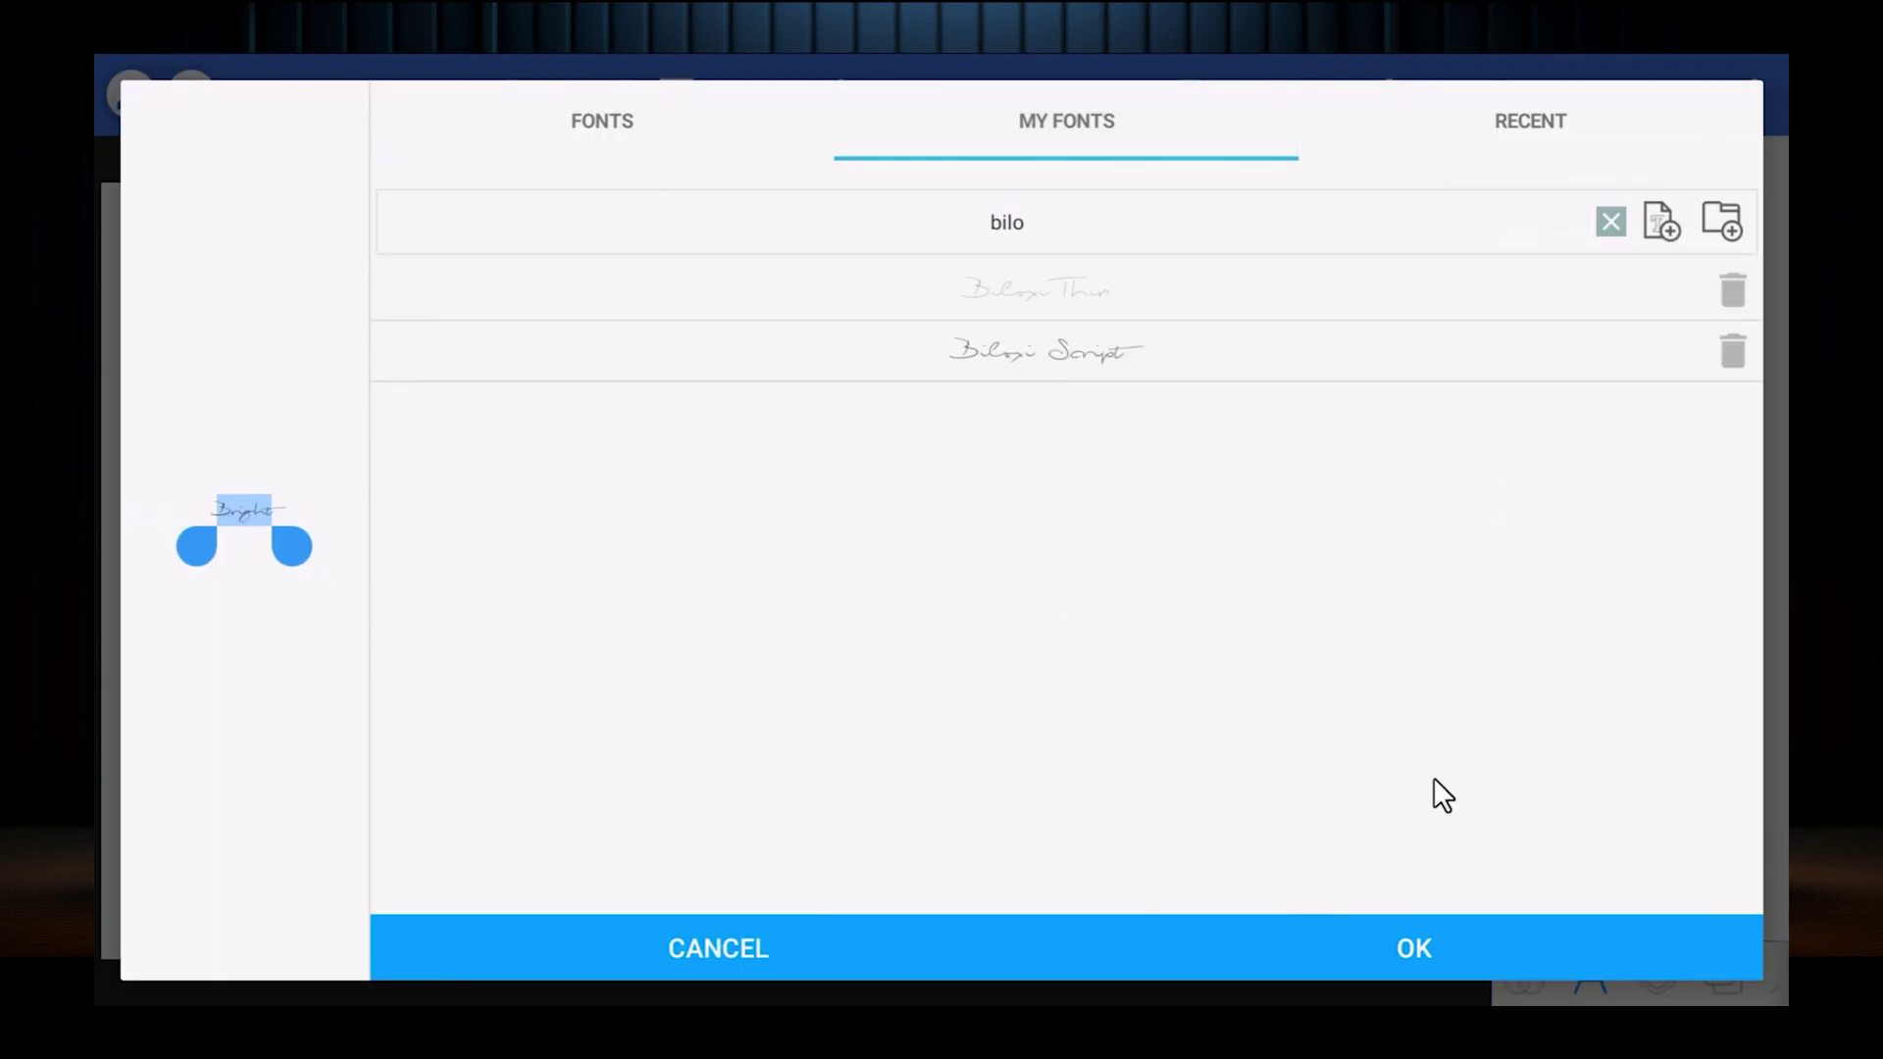
pyautogui.click(1412, 945)
# Step: Move the "Bright" text lower on the canvas, duplicate it and place the copy above the original
pyautogui.click(796, 605)
pyautogui.moveTo(1046, 480); pyautogui.dragTo(836, 638)
pyautogui.click(1570, 539)
pyautogui.moveTo(874, 746); pyautogui.dragTo(916, 462)
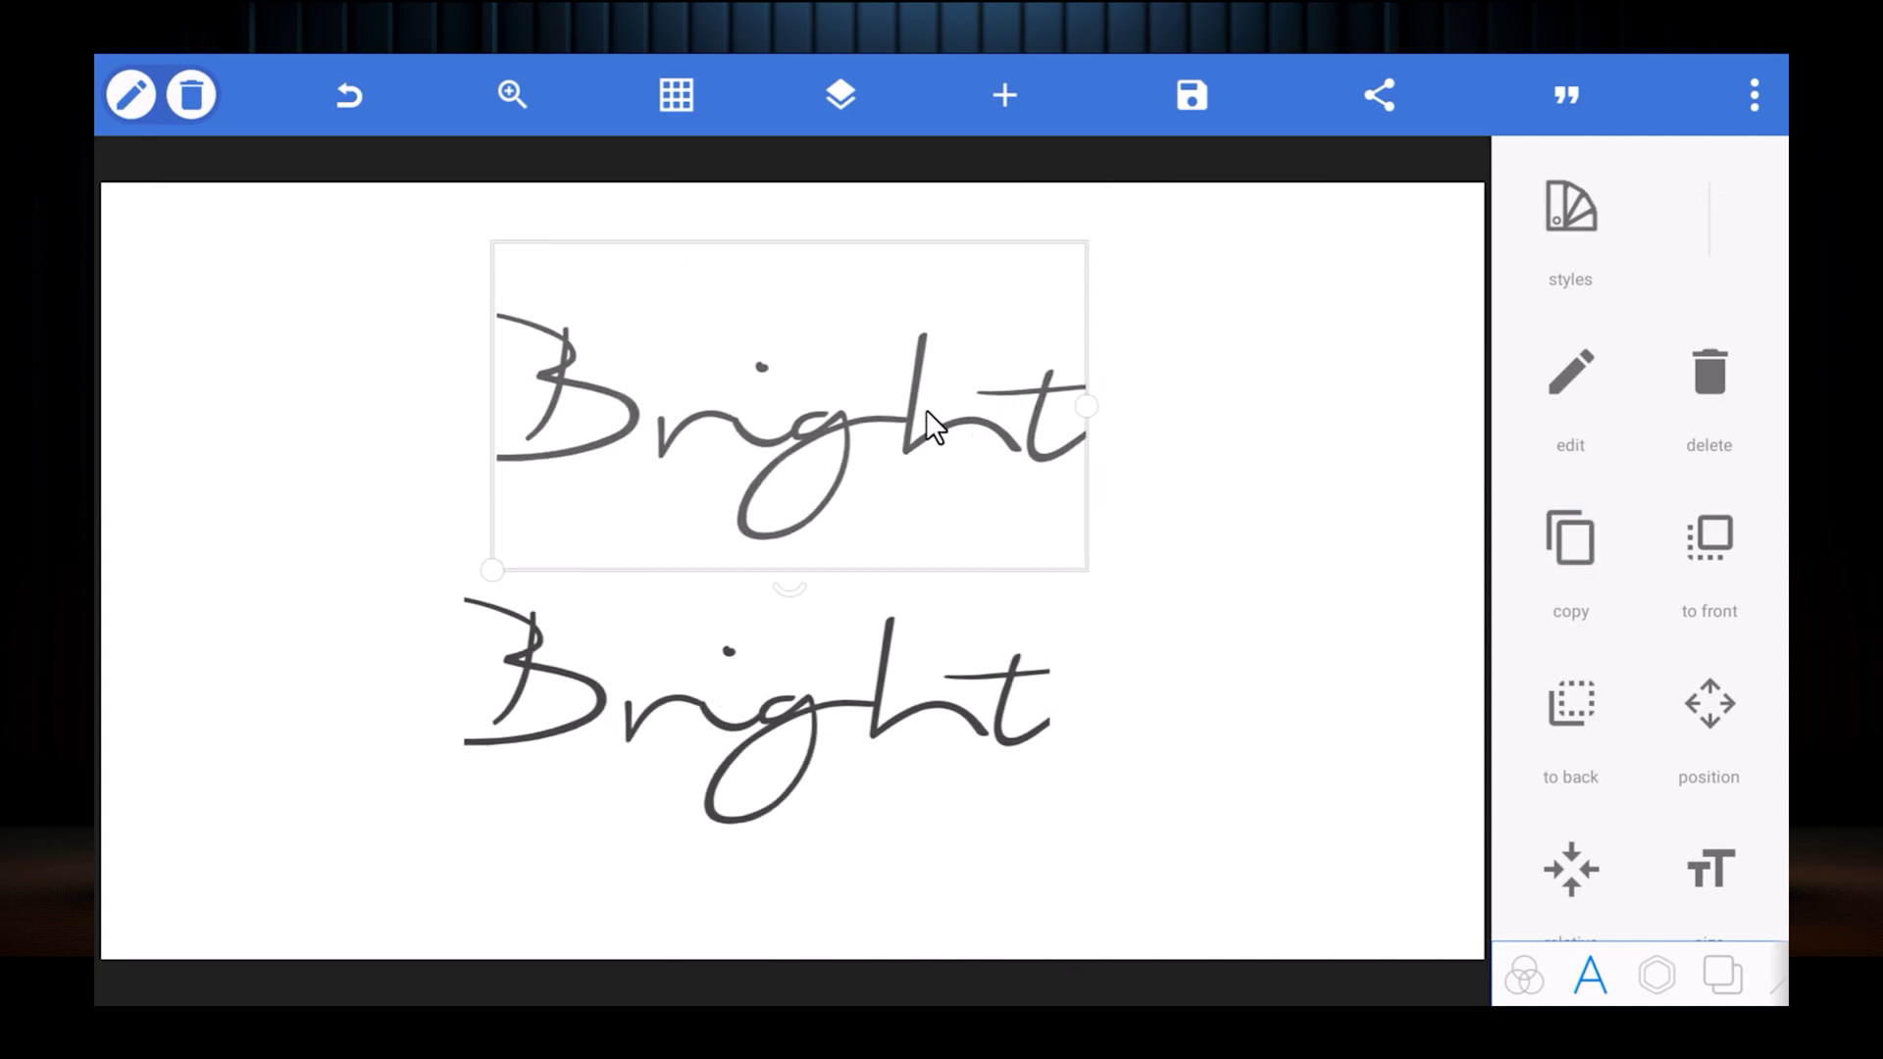
# Step: Edit the upper "Bright" copy to give its final t a long crossbar swash, and align the lower text beneath it
pyautogui.doubleClick(925, 409)
pyautogui.press('Return')
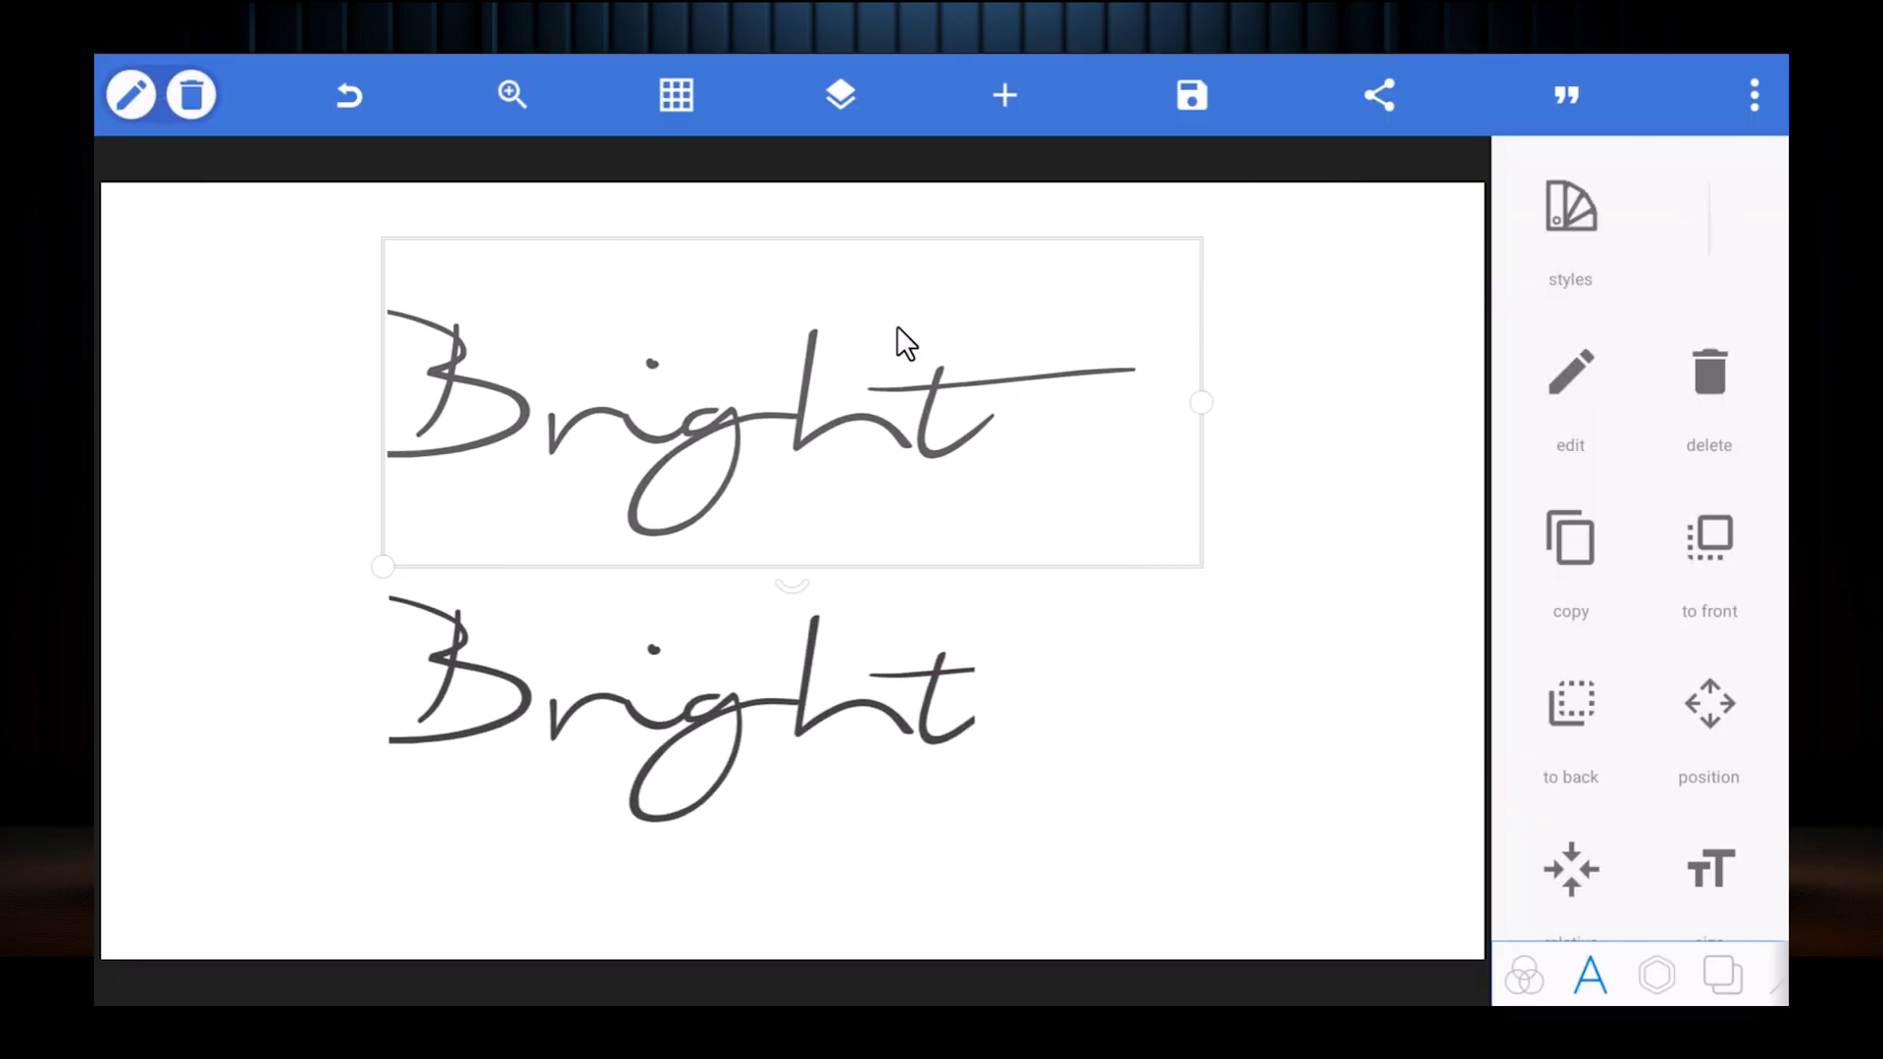
pyautogui.moveTo(981, 676); pyautogui.dragTo(1013, 647)
pyautogui.click(935, 386)
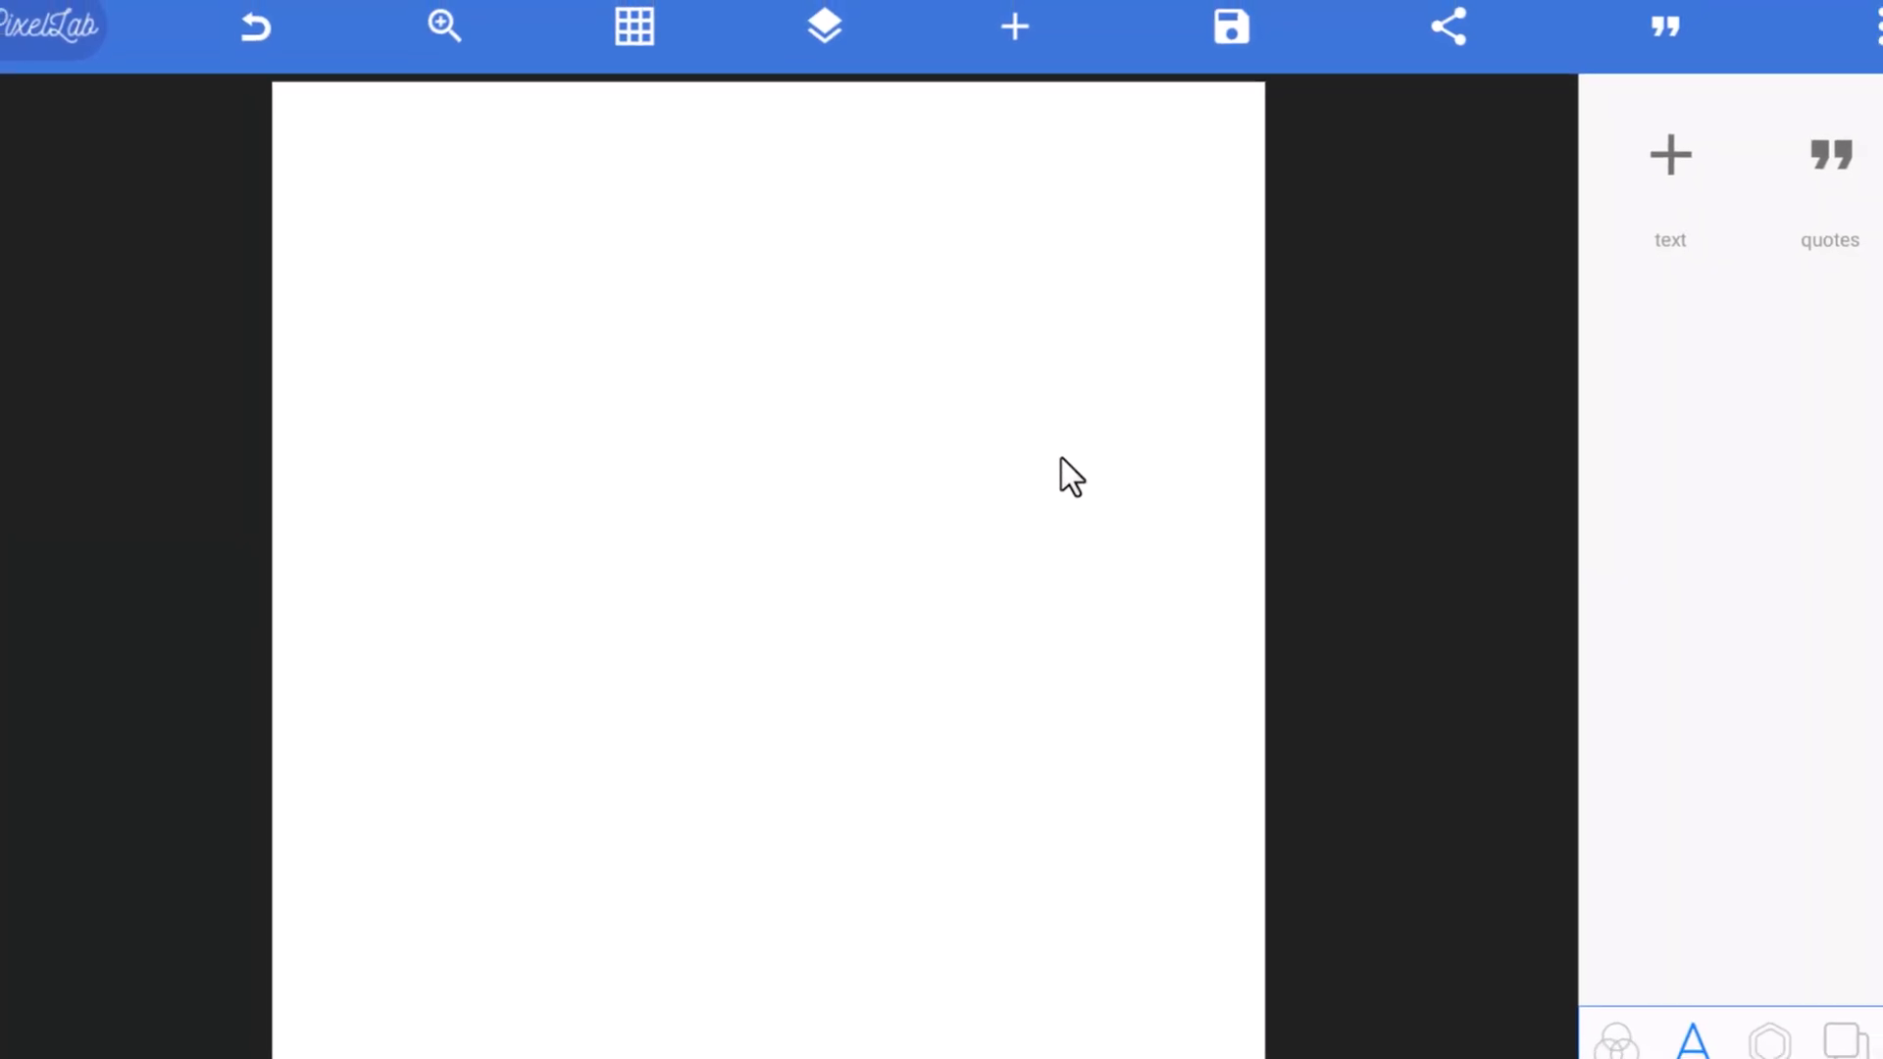
# Step: Add a text object to the blank square canvas, move it towards the middle and change its wording to "Drink"
pyautogui.click(1628, 186)
pyautogui.moveTo(371, 128); pyautogui.dragTo(652, 466)
pyautogui.doubleClick(672, 457)
pyautogui.press('BackSpace')
pyautogui.press('BackSpace')
pyautogui.press('BackSpace')
pyautogui.press('BackSpace')
pyautogui.press('BackSpace')
pyautogui.press('BackSpace')
pyautogui.press('BackSpace')
pyautogui.press('BackSpace')
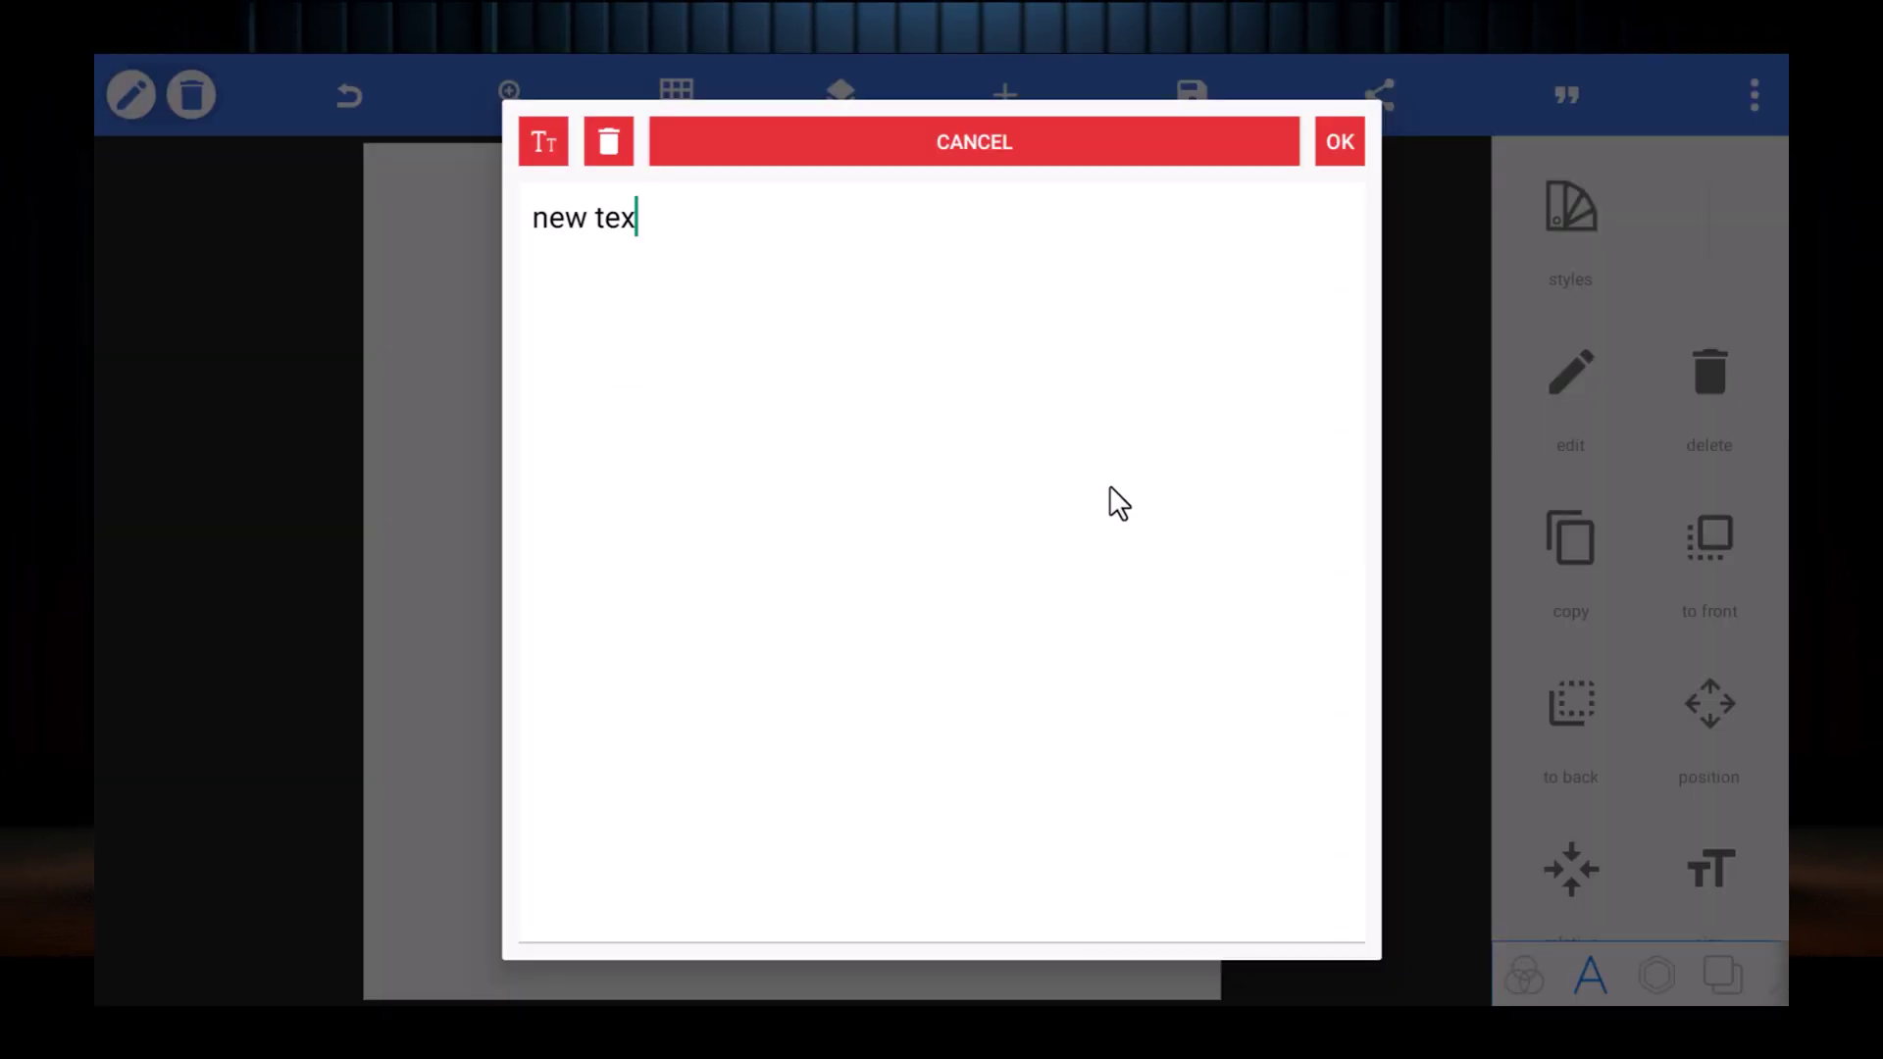
pyautogui.write('Drink')
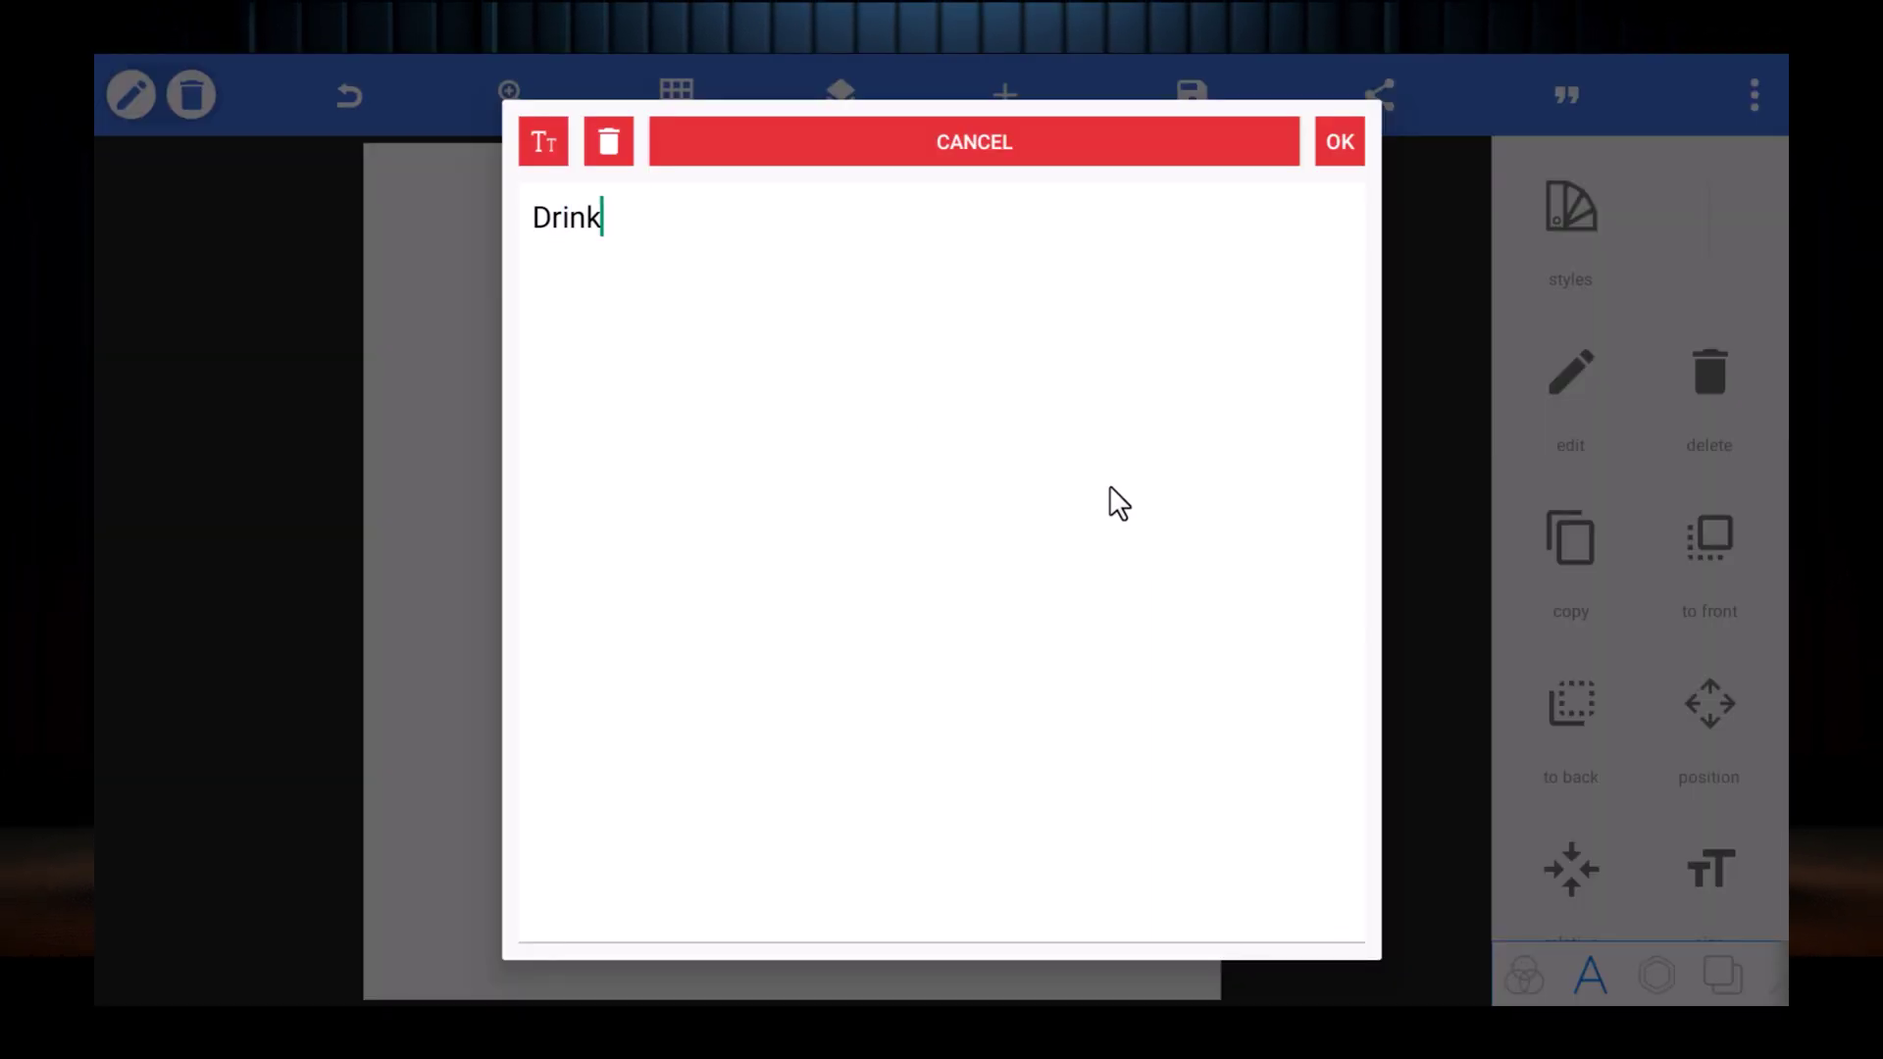
pyautogui.click(1337, 143)
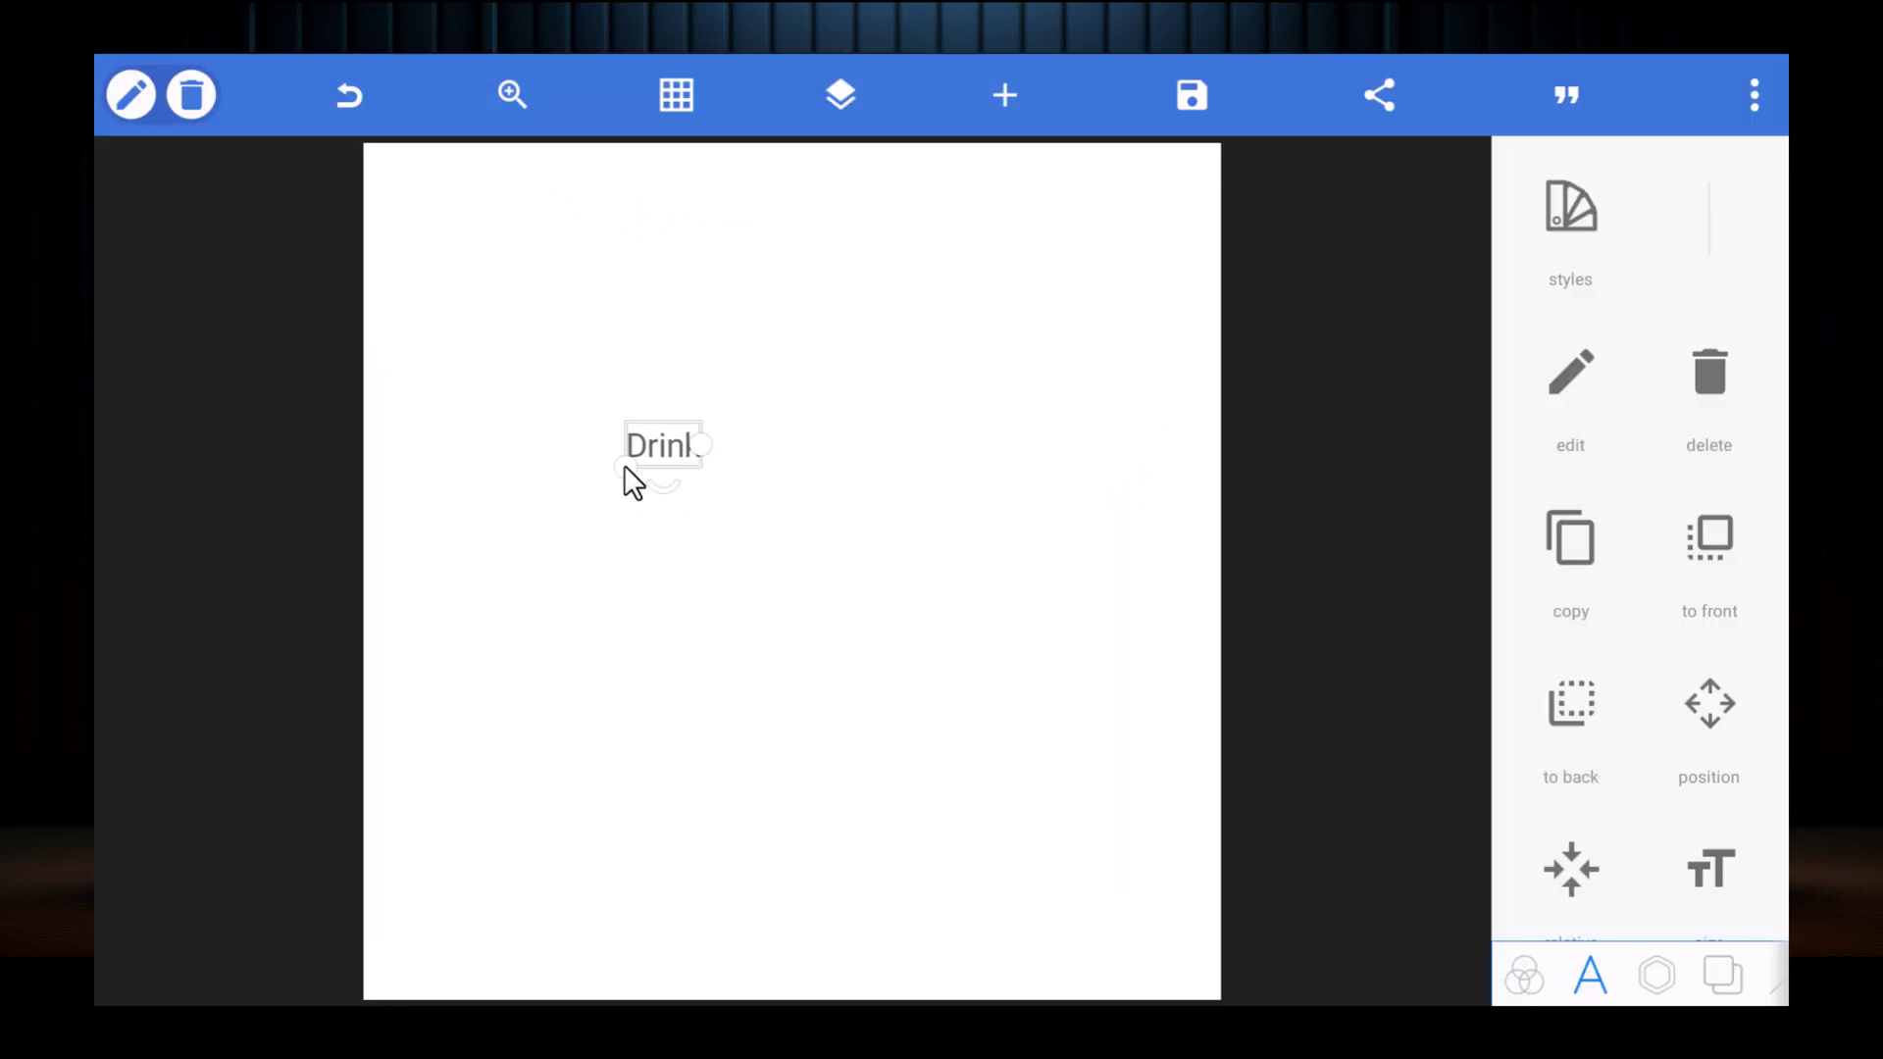
# Step: Enlarge the "Drink" text and position it near the middle of the canvas
pyautogui.moveTo(624, 464); pyautogui.dragTo(268, 824)
pyautogui.moveTo(651, 622); pyautogui.dragTo(777, 579)
pyautogui.moveTo(588, 650); pyautogui.dragTo(665, 598)
pyautogui.moveTo(798, 538); pyautogui.dragTo(751, 532)
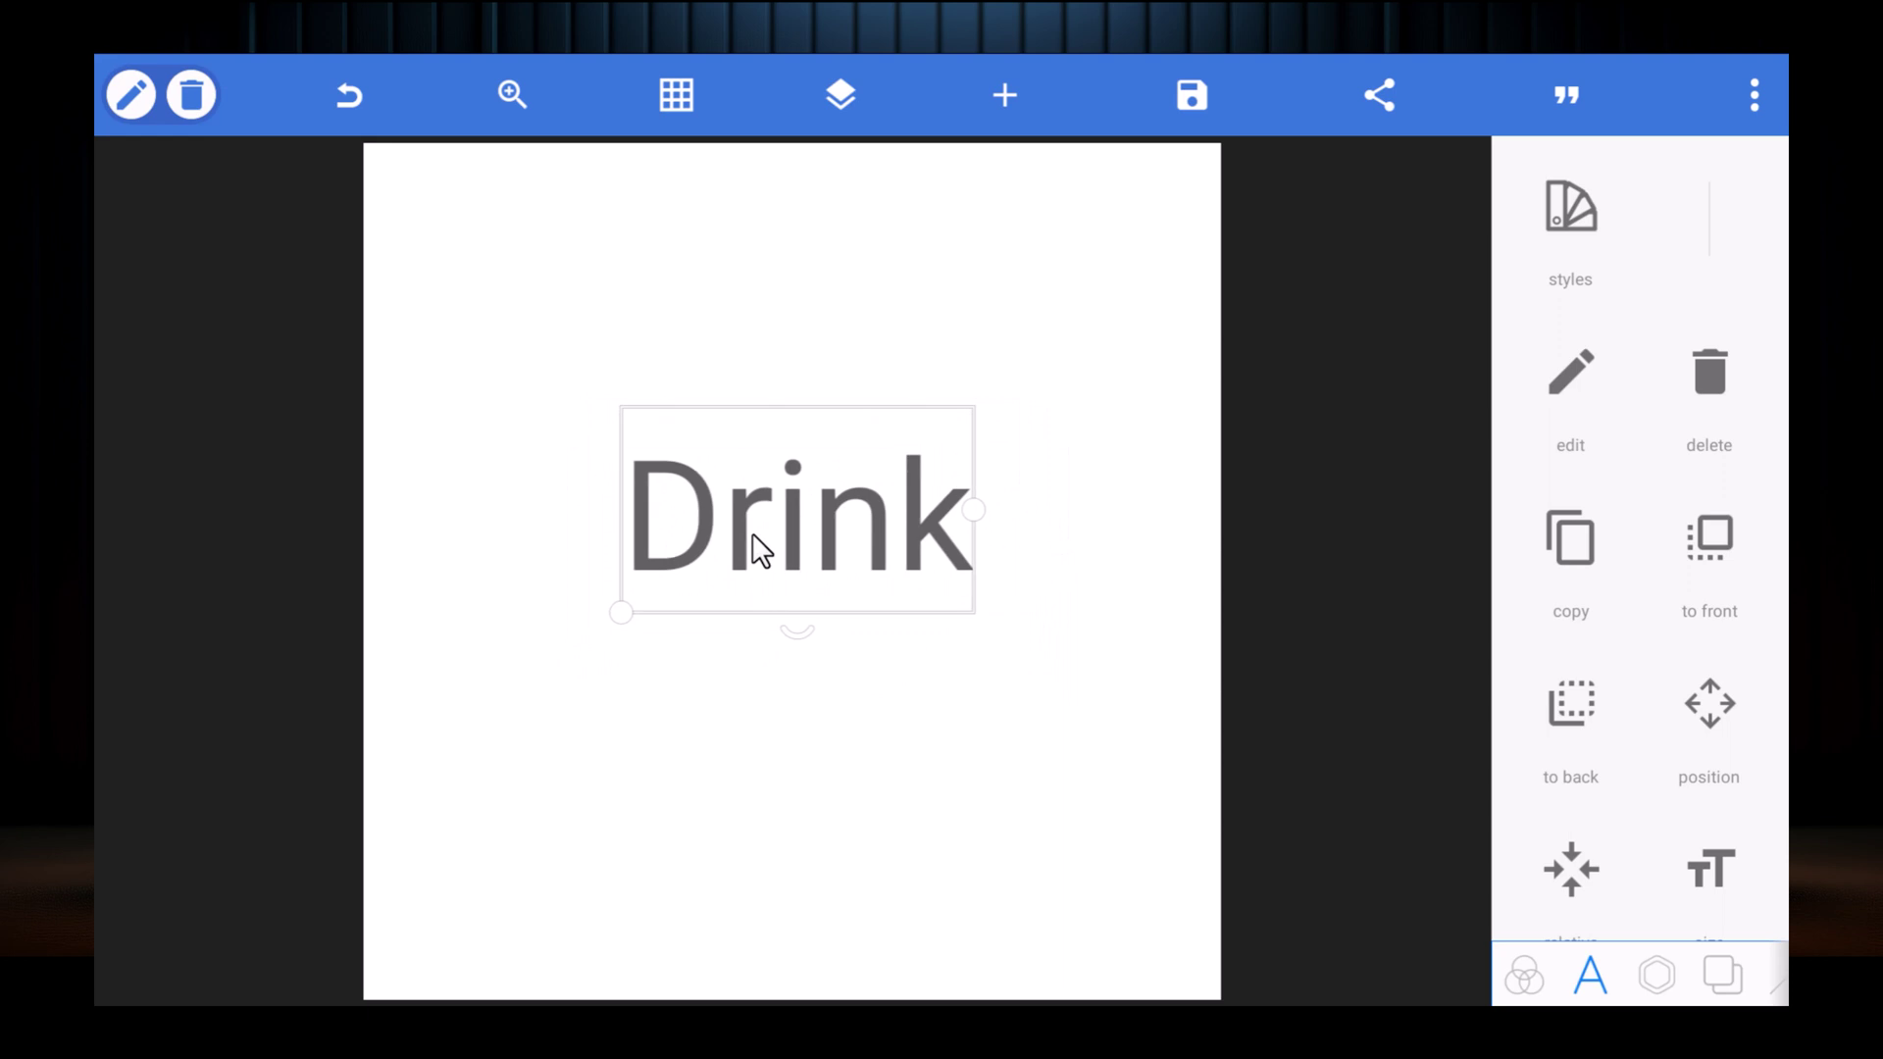
# Step: Change the "Drink" text's font to Biloxi Script, found among the custom fonts by searching "bilo"
pyautogui.scroll(-10, 1723, 721)
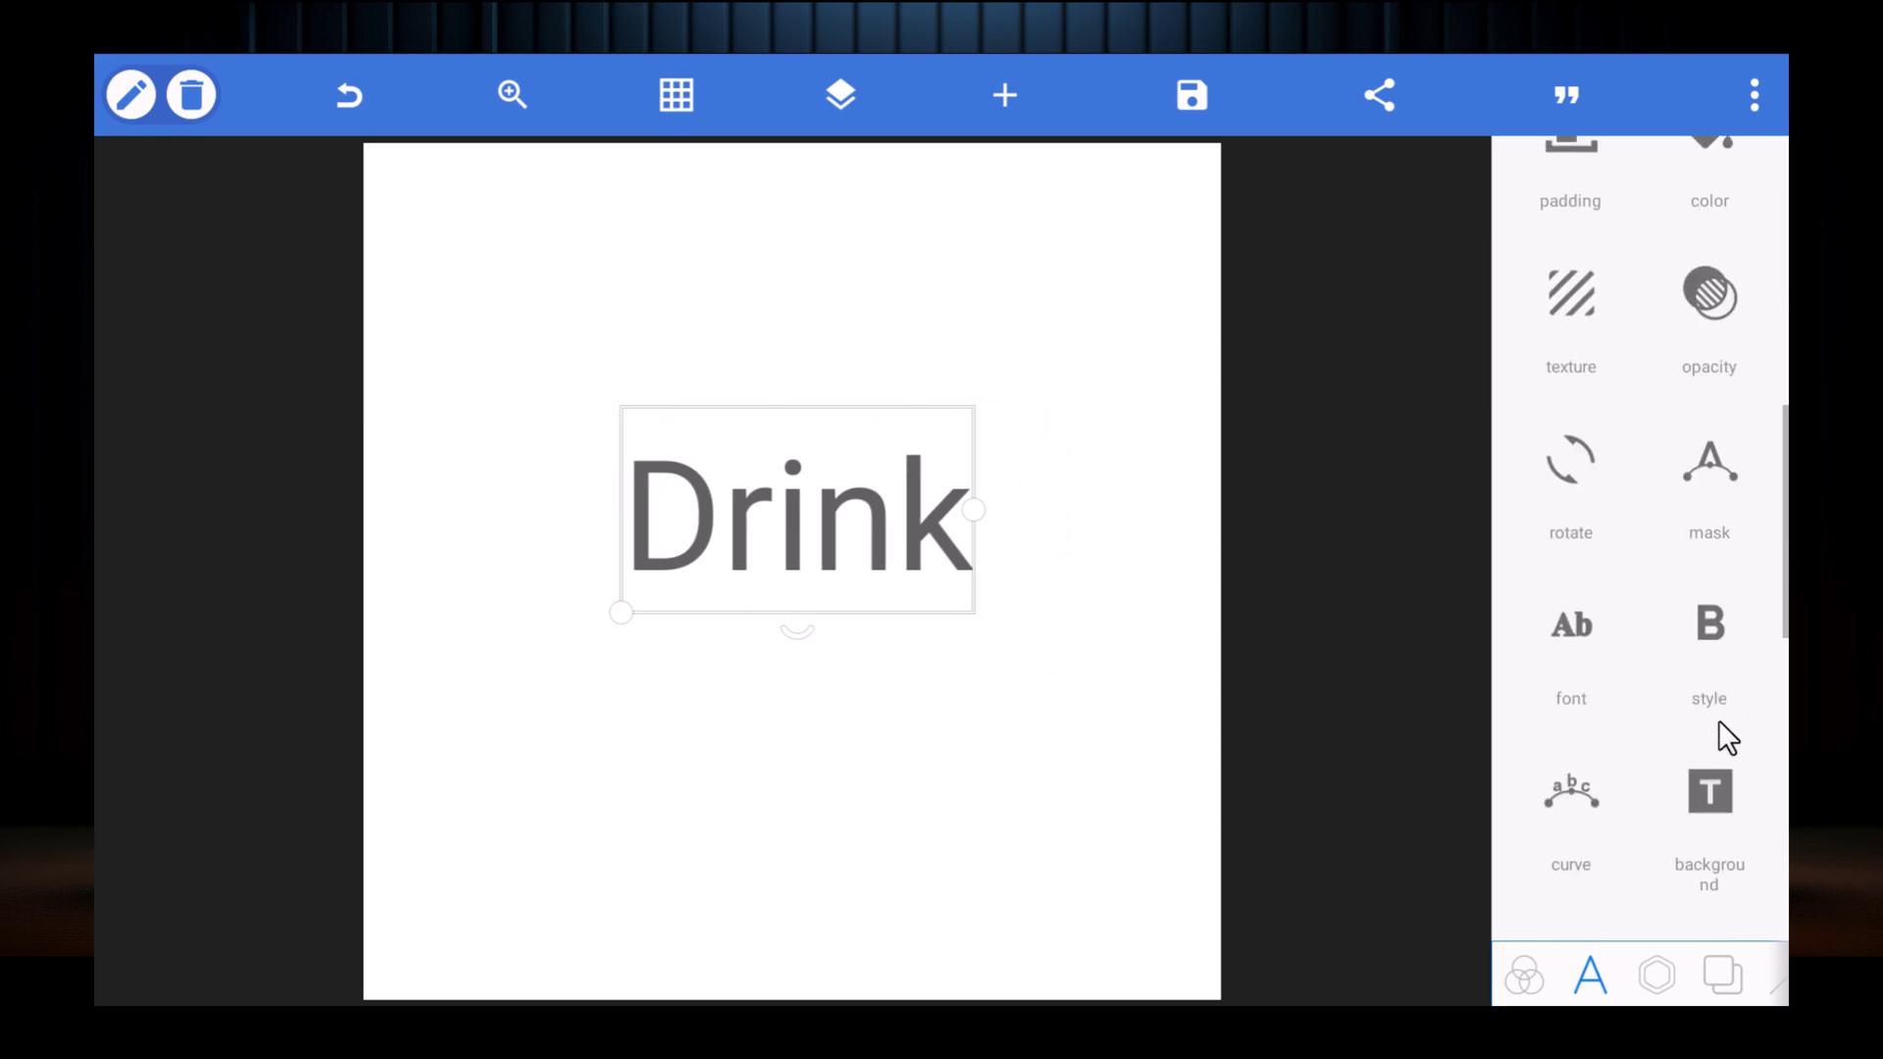
pyautogui.click(1537, 529)
pyautogui.click(1000, 147)
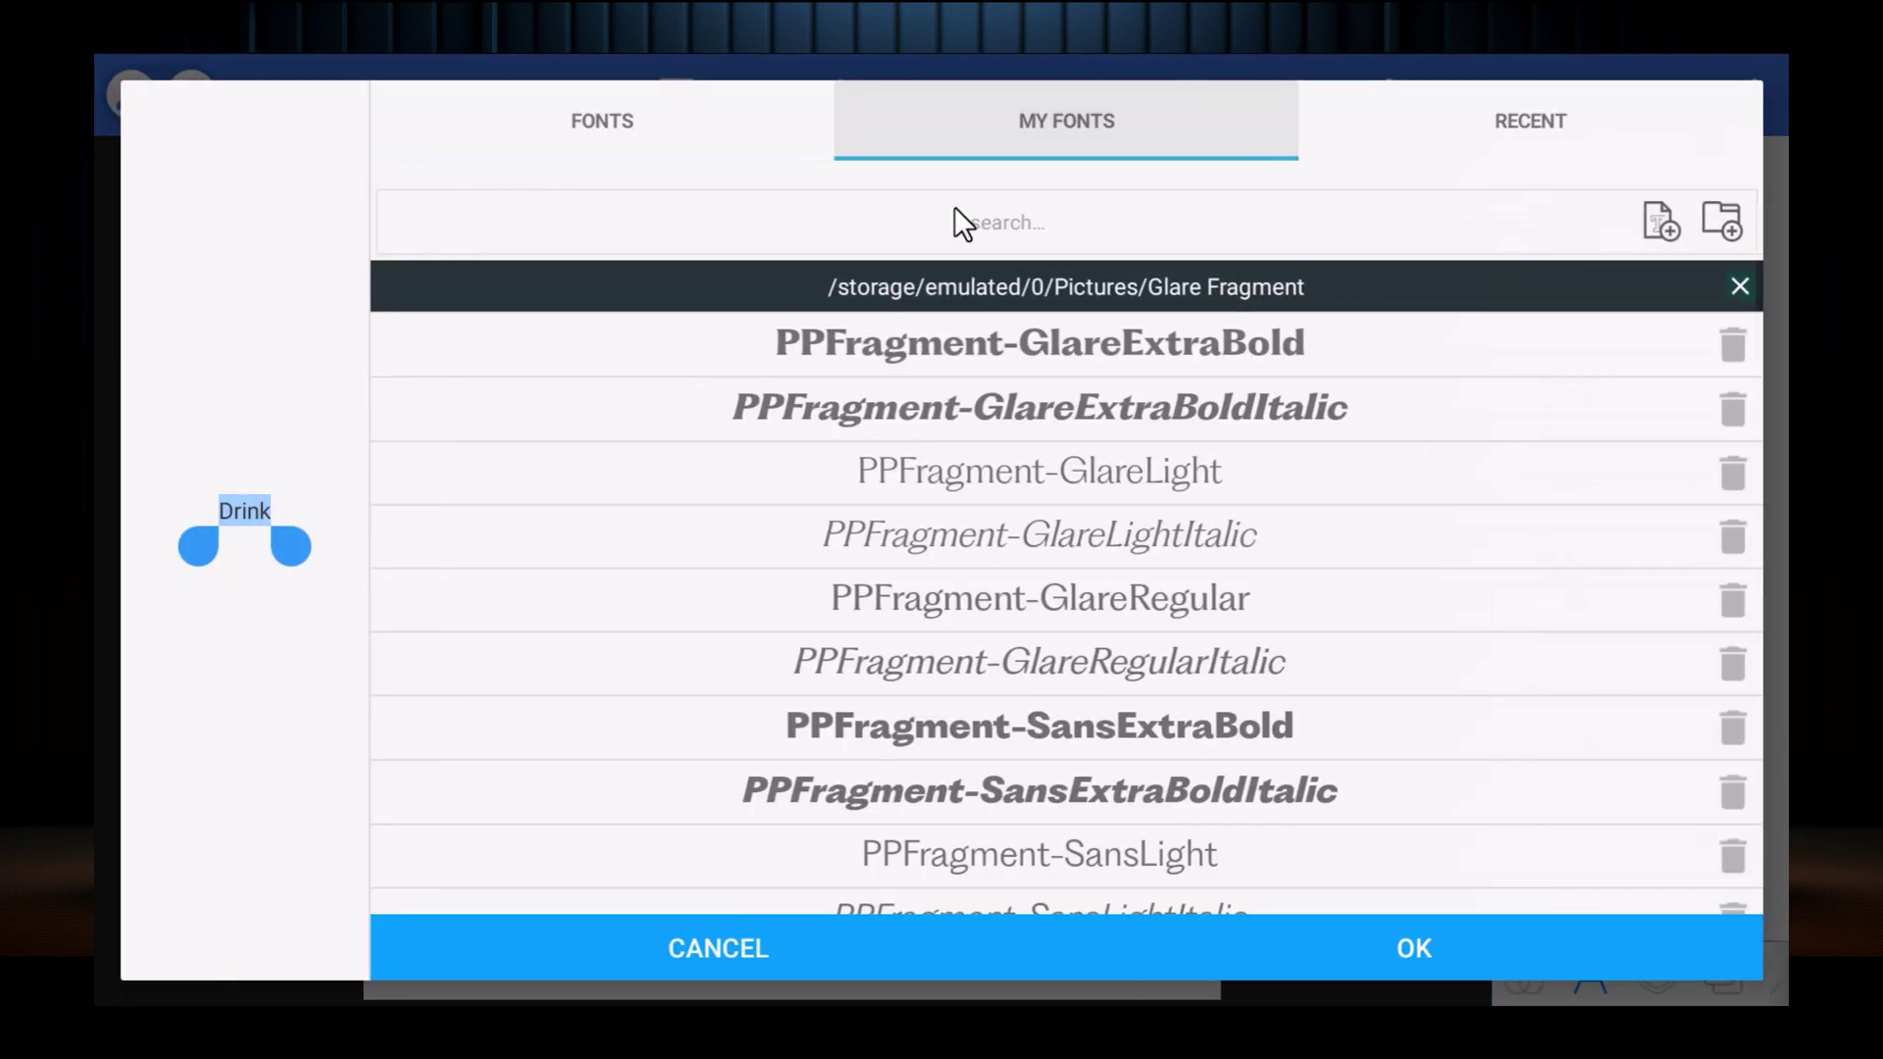
pyautogui.write('bilo')
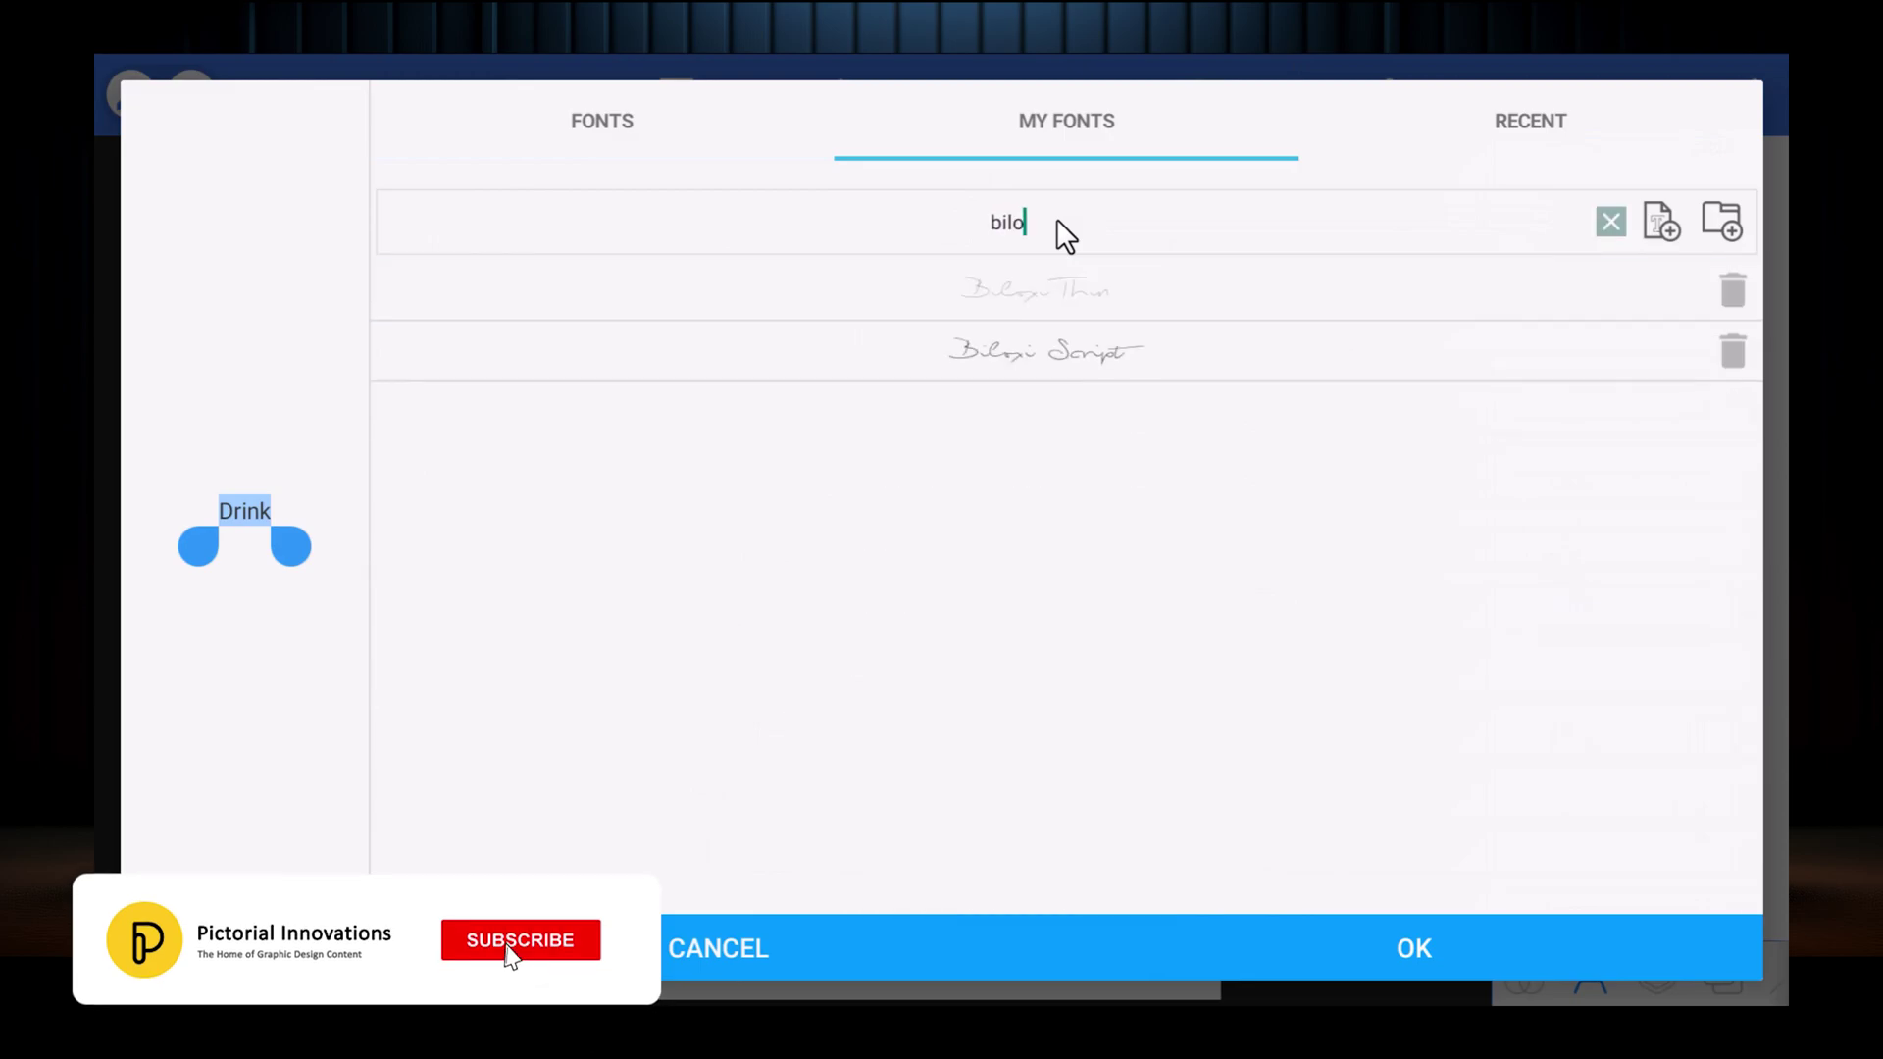
pyautogui.click(1120, 349)
pyautogui.click(1294, 946)
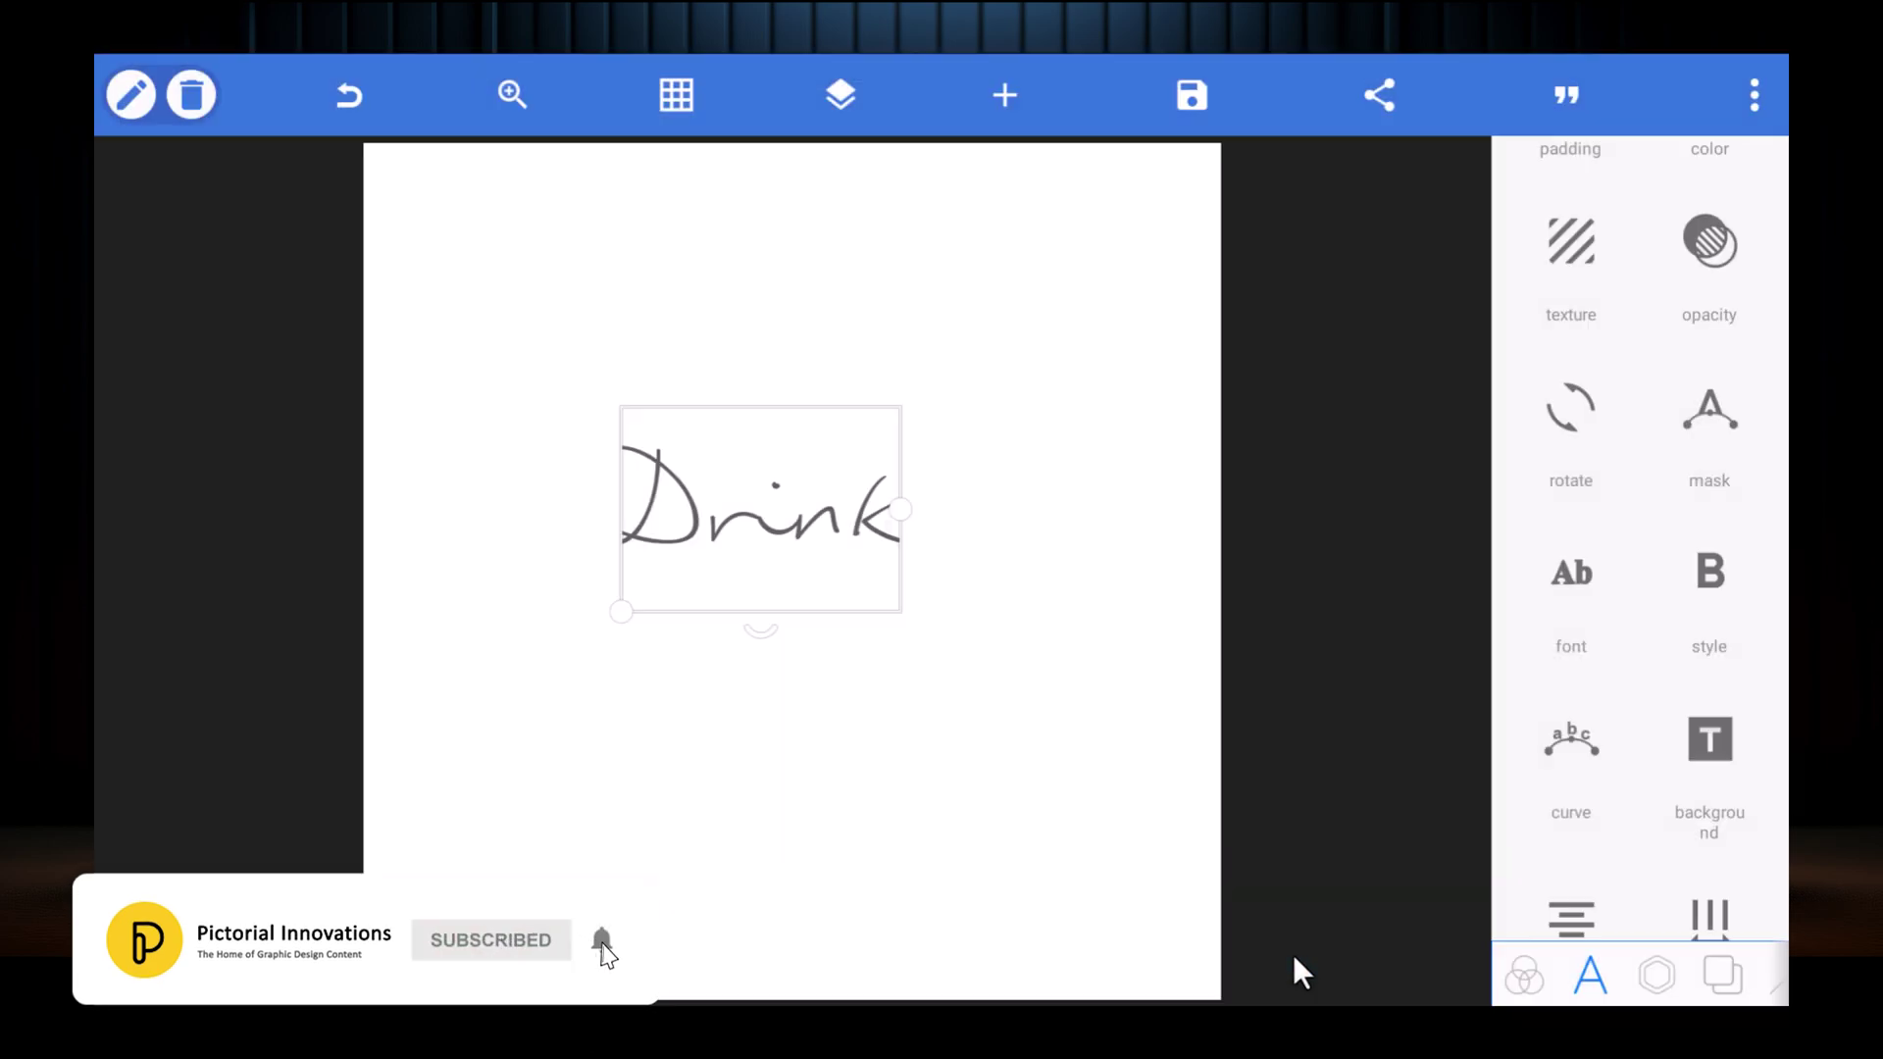
# Step: Enlarge the "Drink" text slightly, centre it on the canvas and deselect it
pyautogui.moveTo(621, 612); pyautogui.dragTo(588, 634)
pyautogui.moveTo(761, 595); pyautogui.dragTo(814, 632)
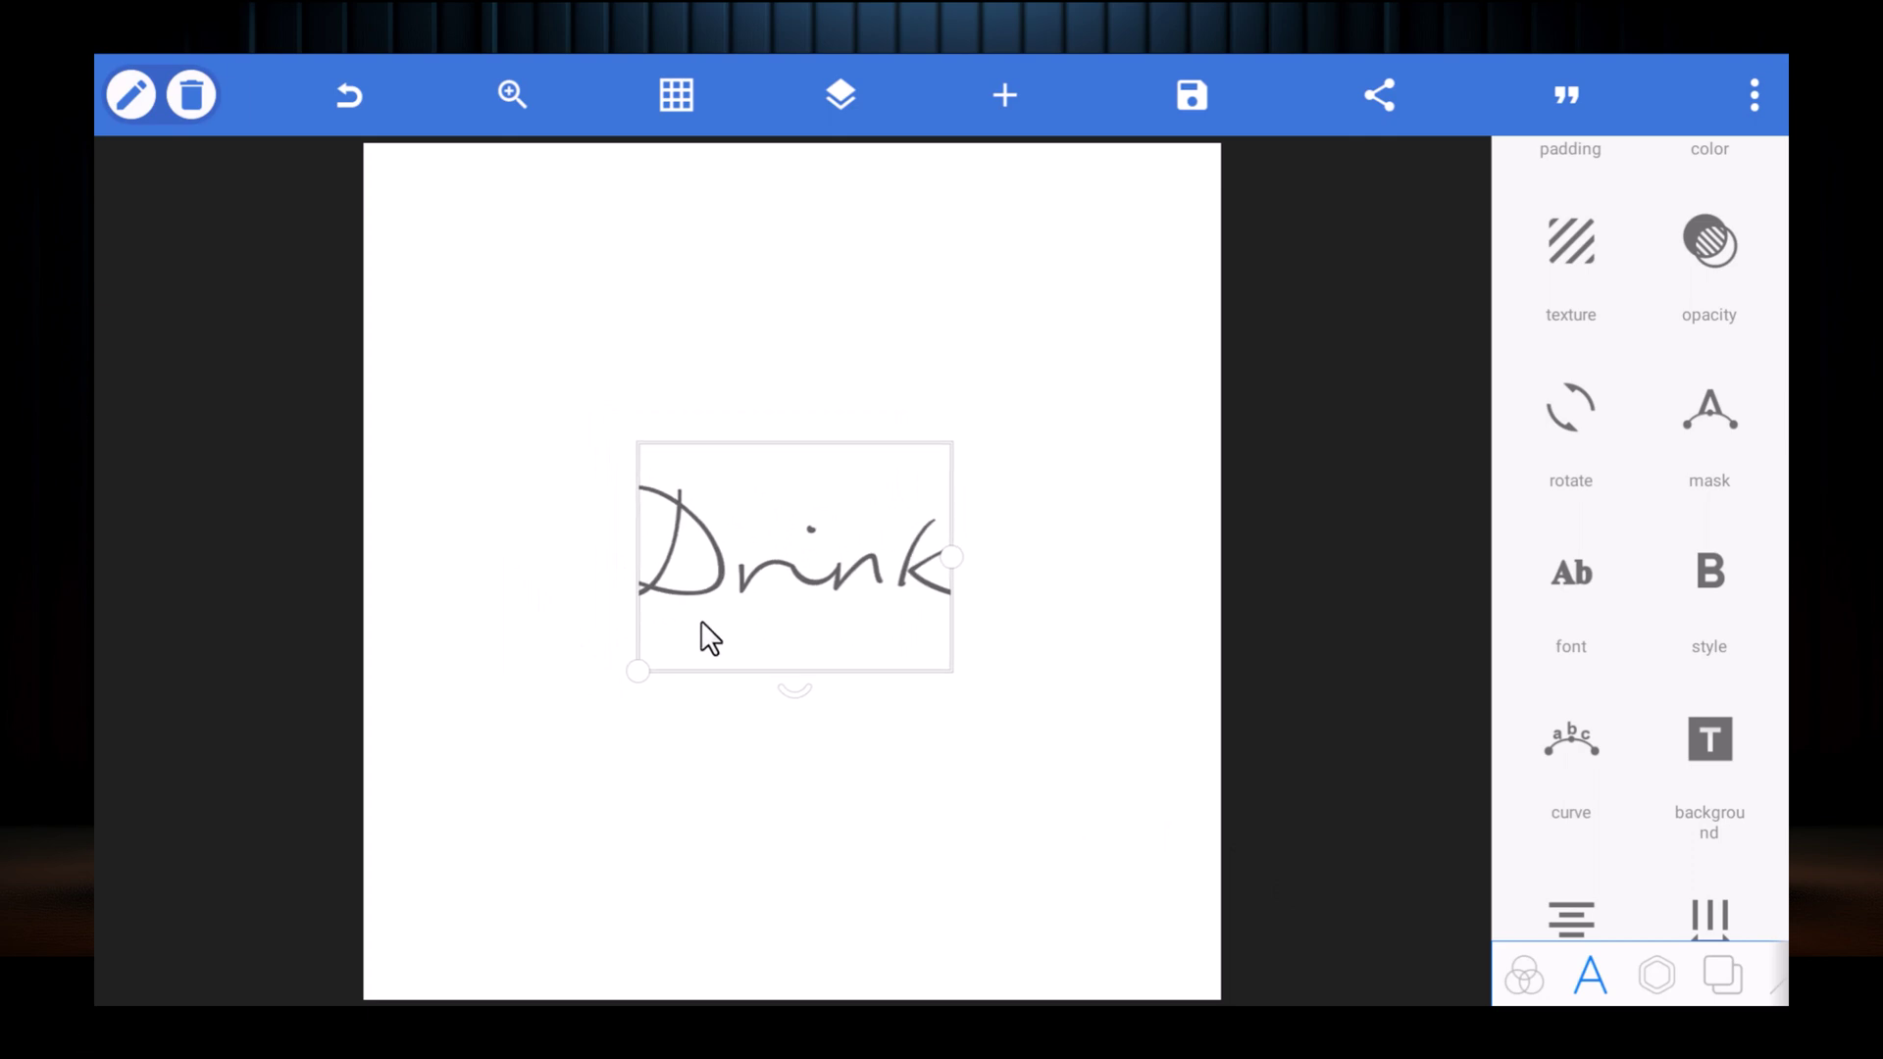
pyautogui.click(539, 487)
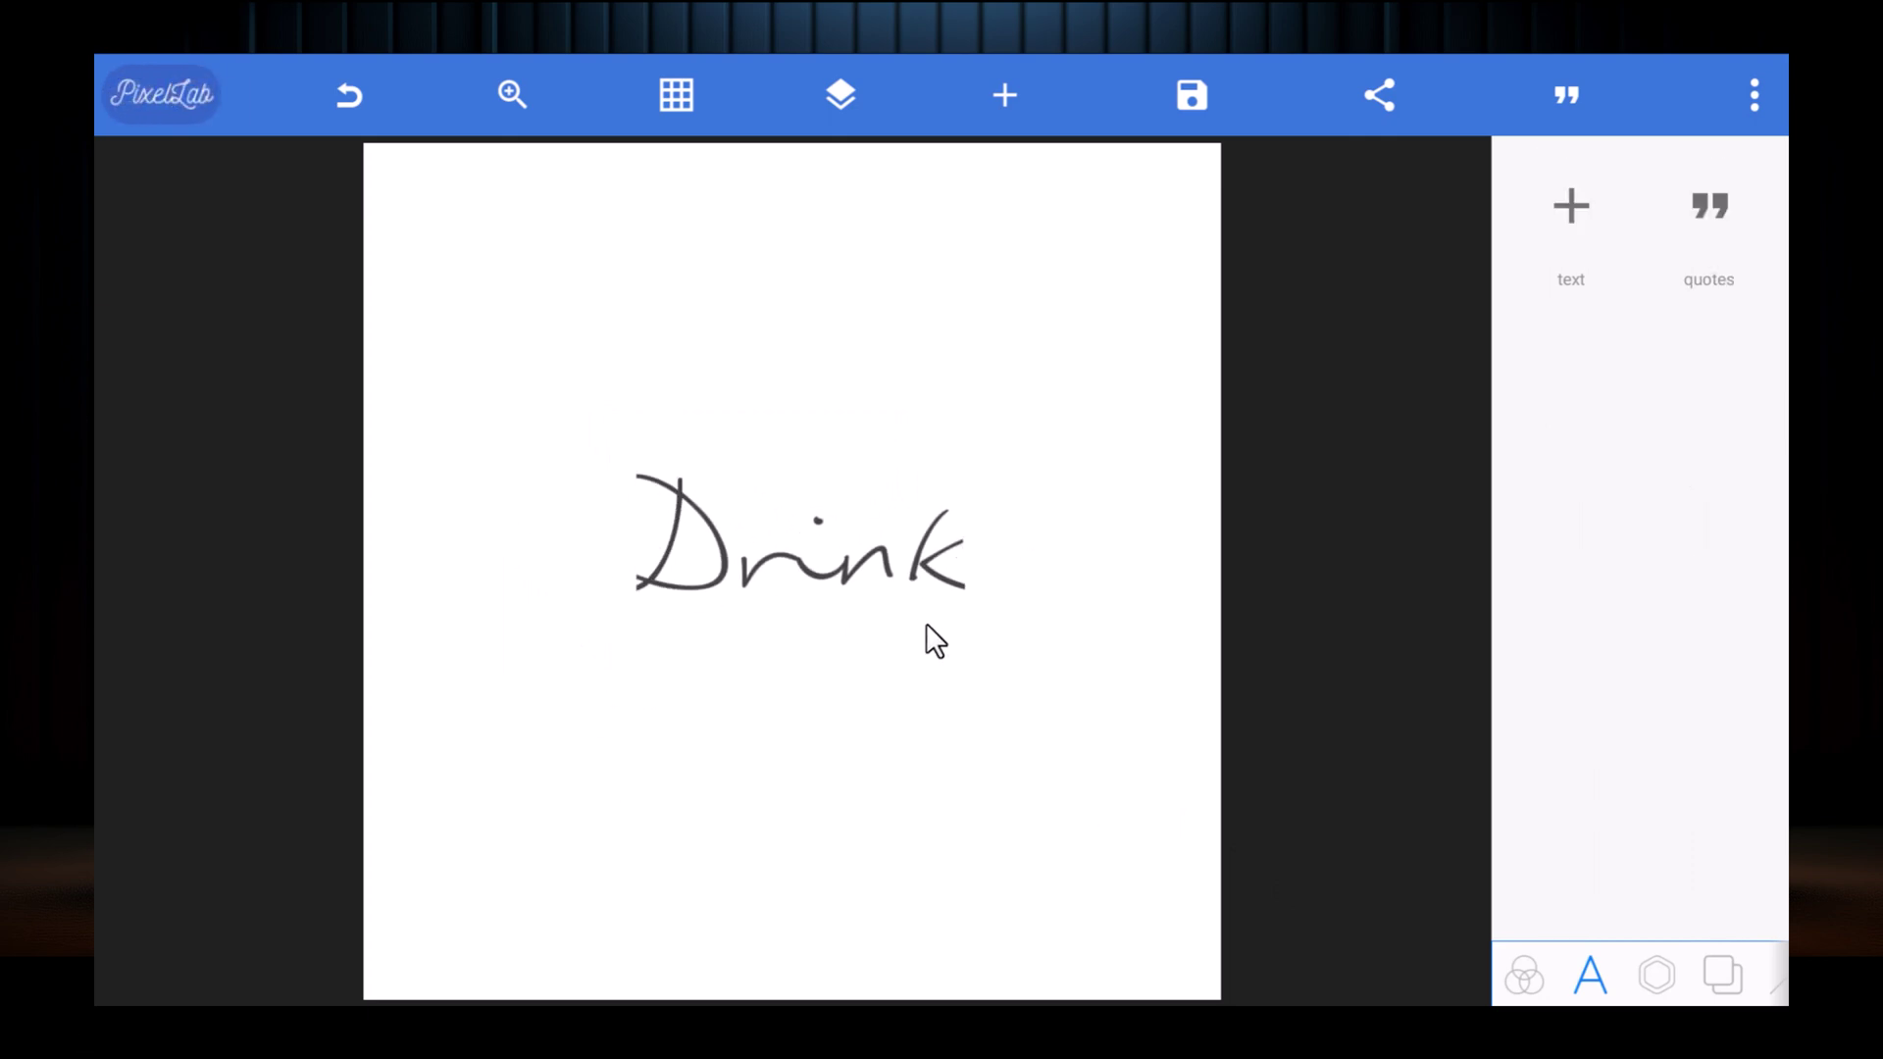
# Step: Pad the "Drink" text so its clipped end strokes fit, with left padding 42 and right padding 34
pyautogui.click(851, 557)
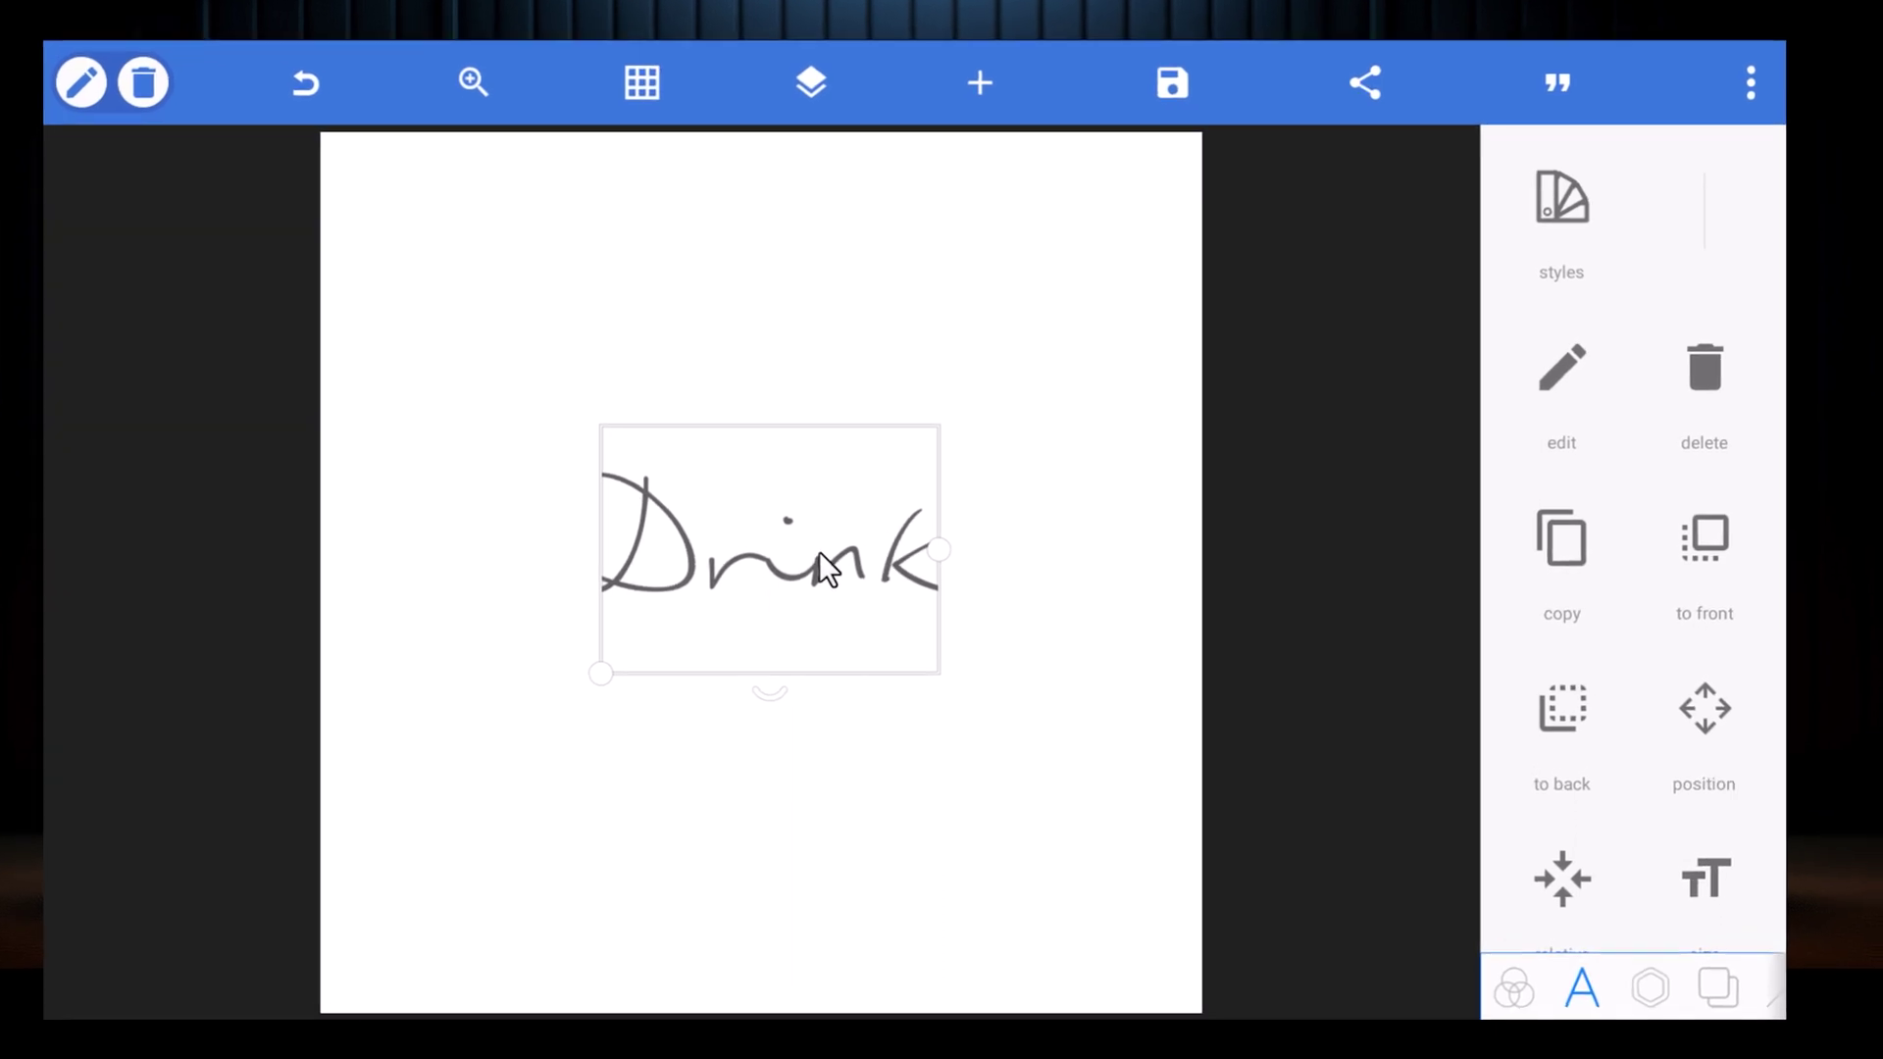
pyautogui.scroll(-5, 1619, 605)
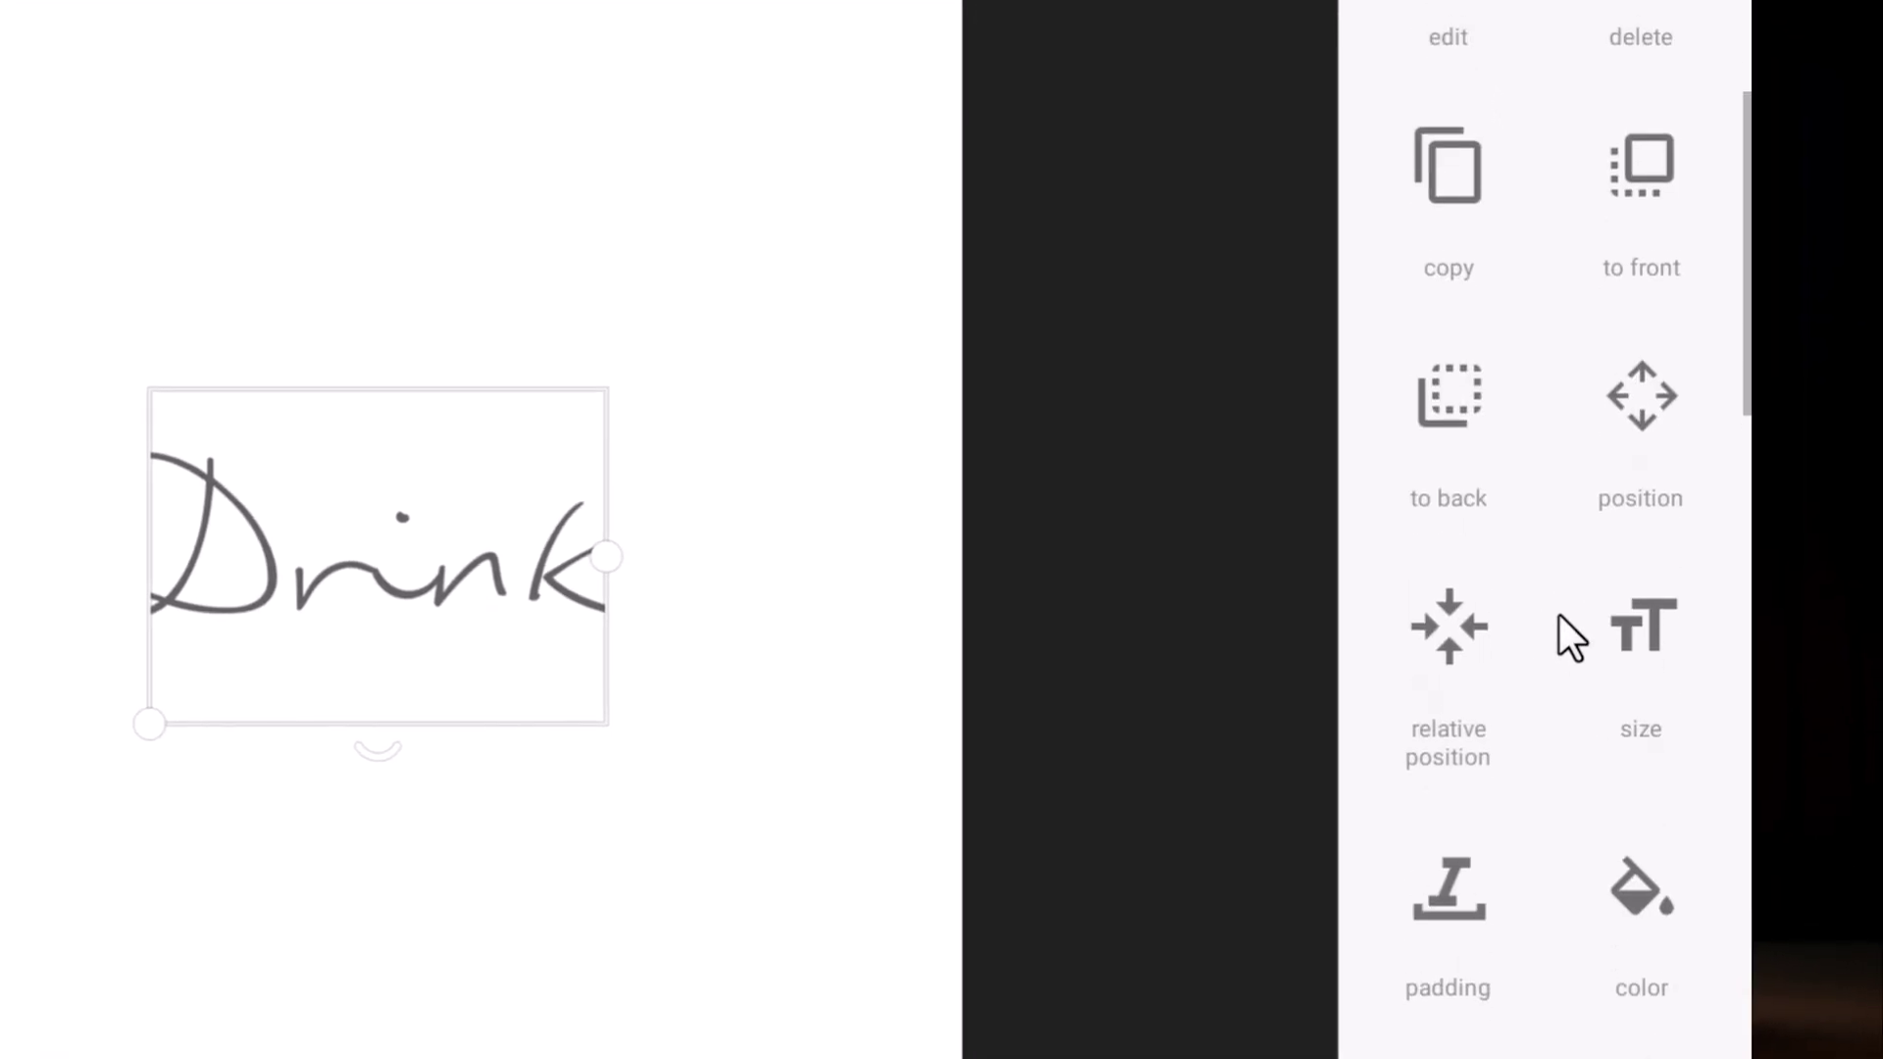
pyautogui.scroll(-5, 1569, 618)
pyautogui.scroll(5, 1574, 628)
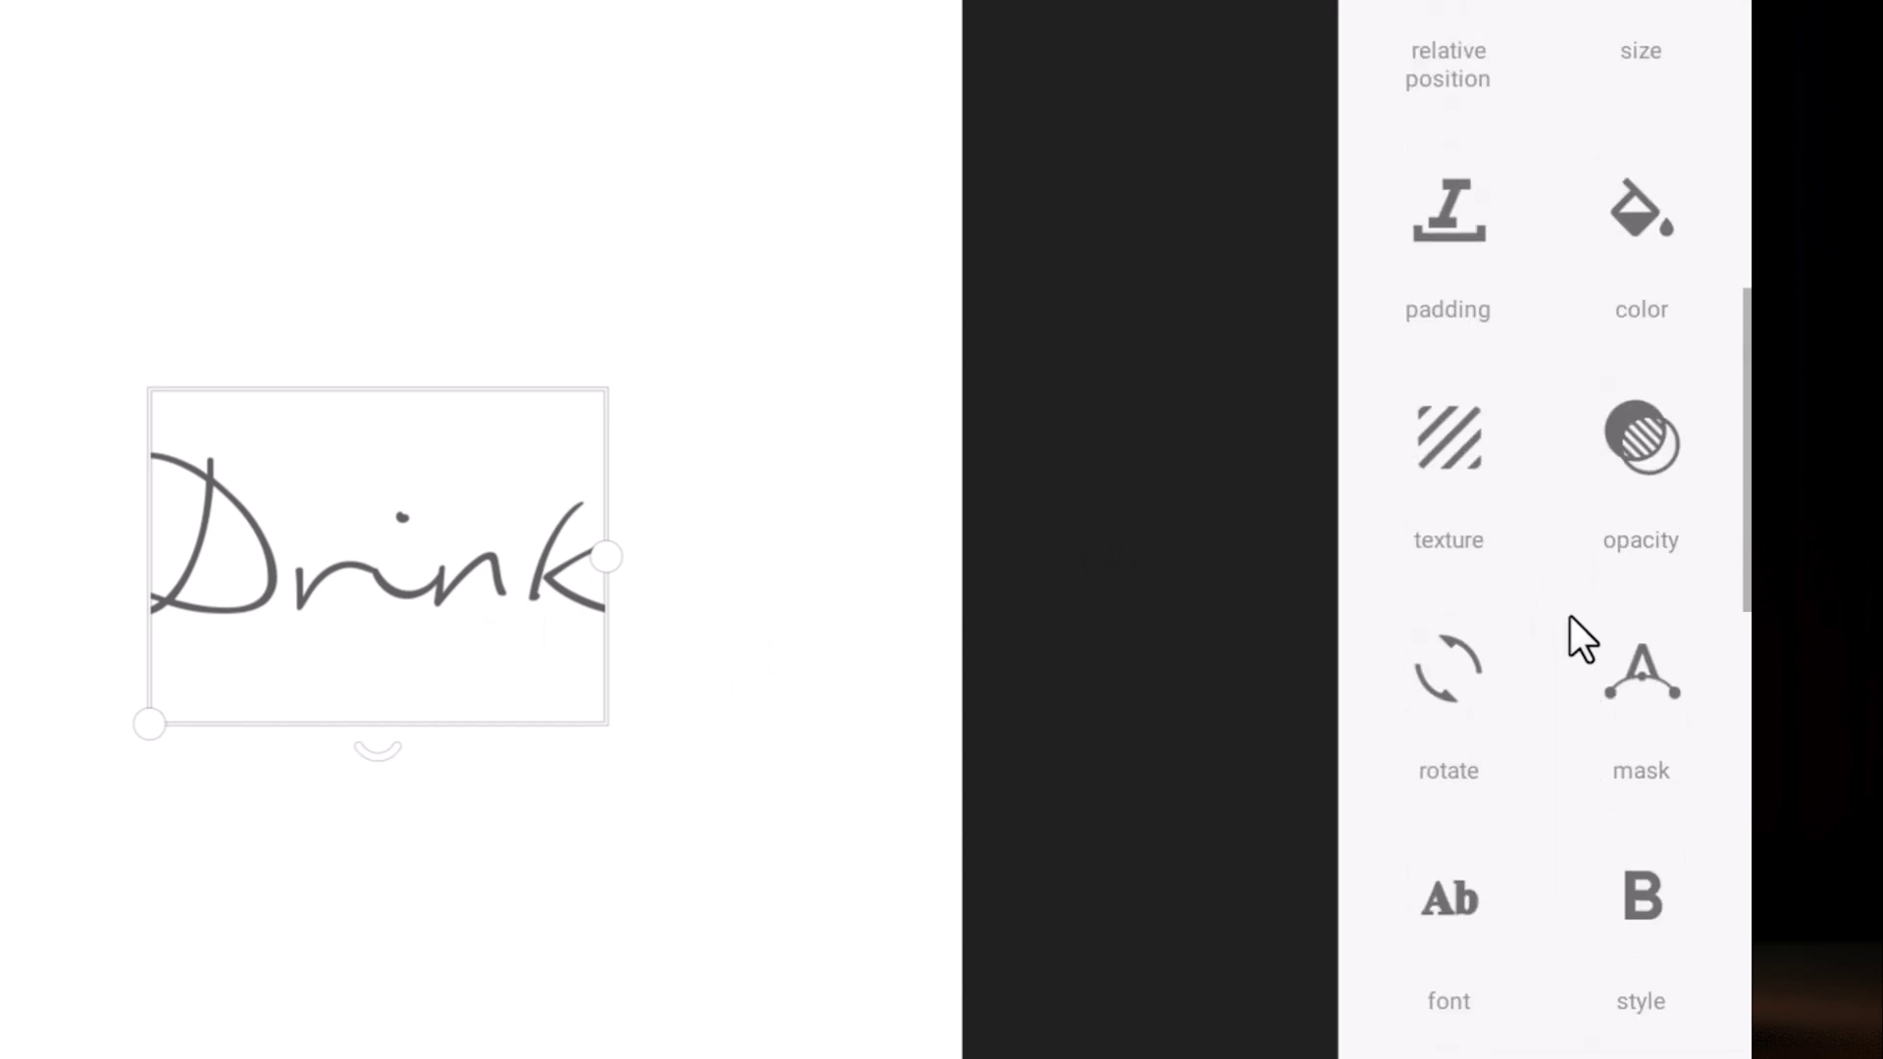
pyautogui.scroll(6, 1574, 637)
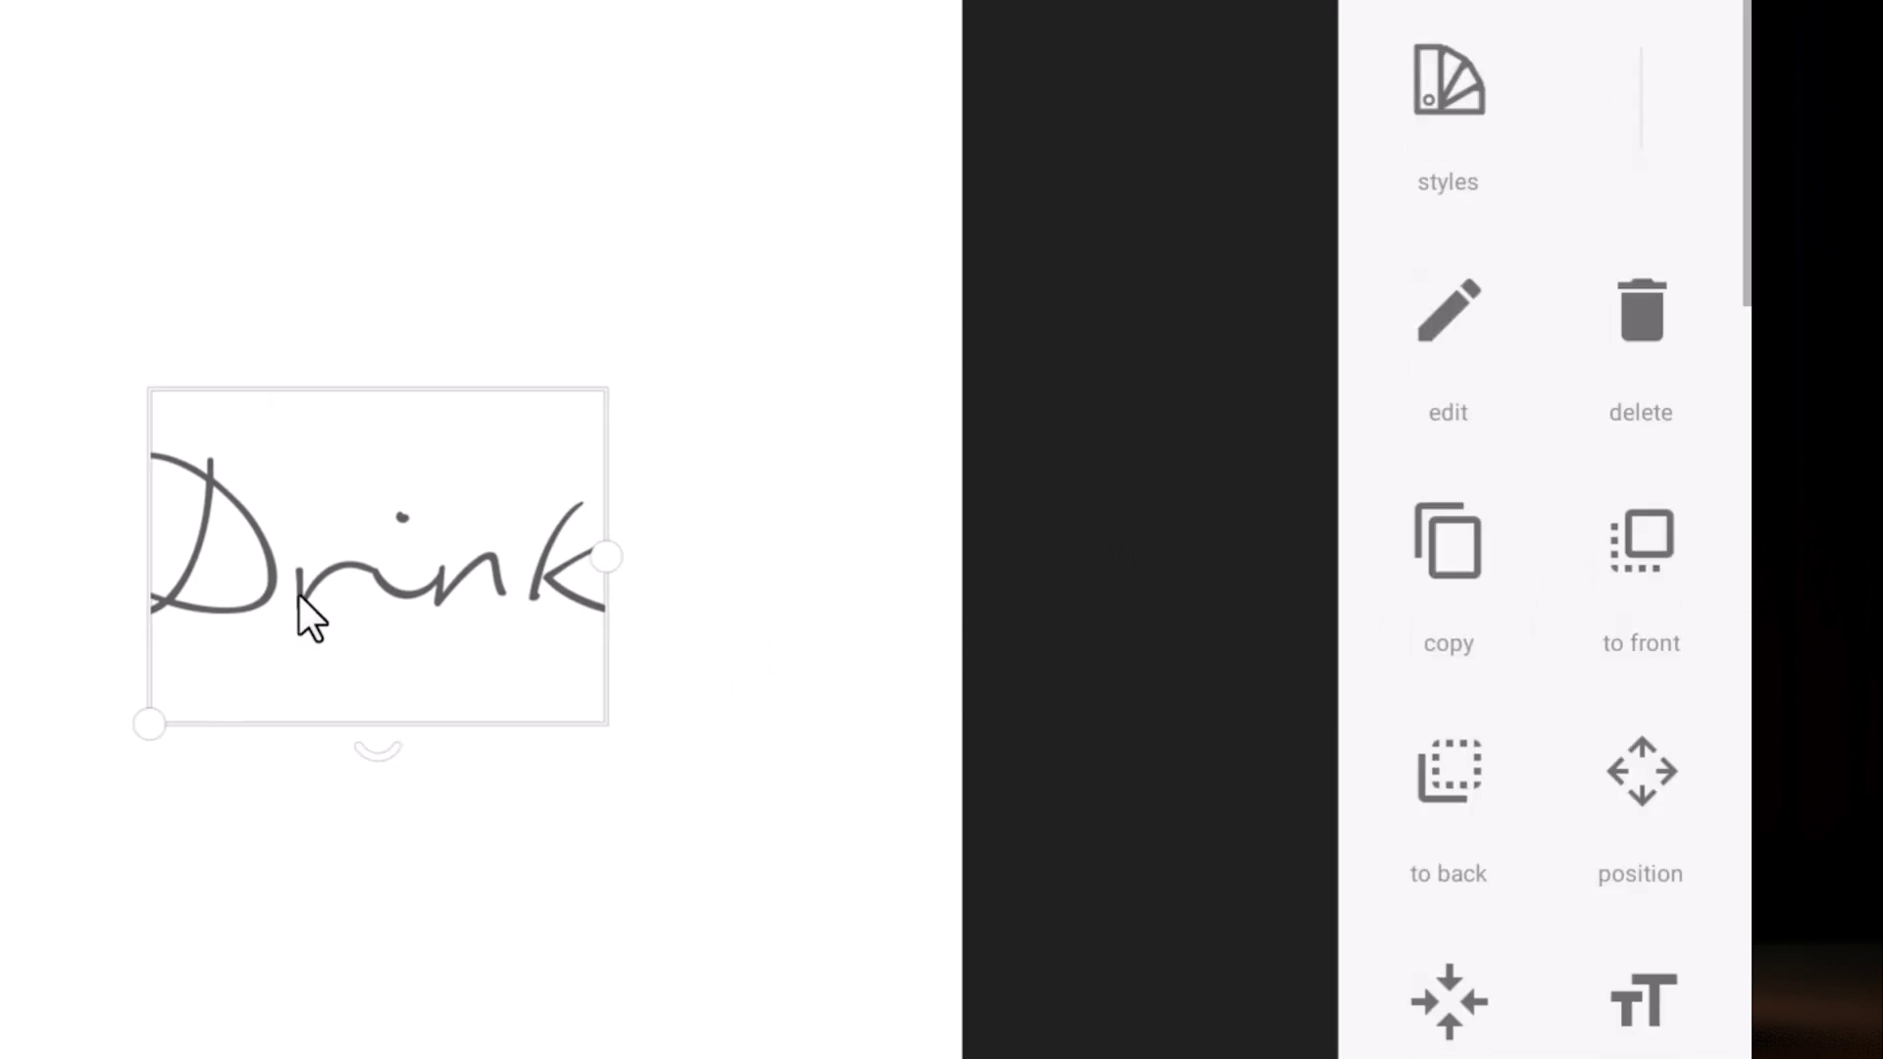
pyautogui.scroll(-8, 1483, 559)
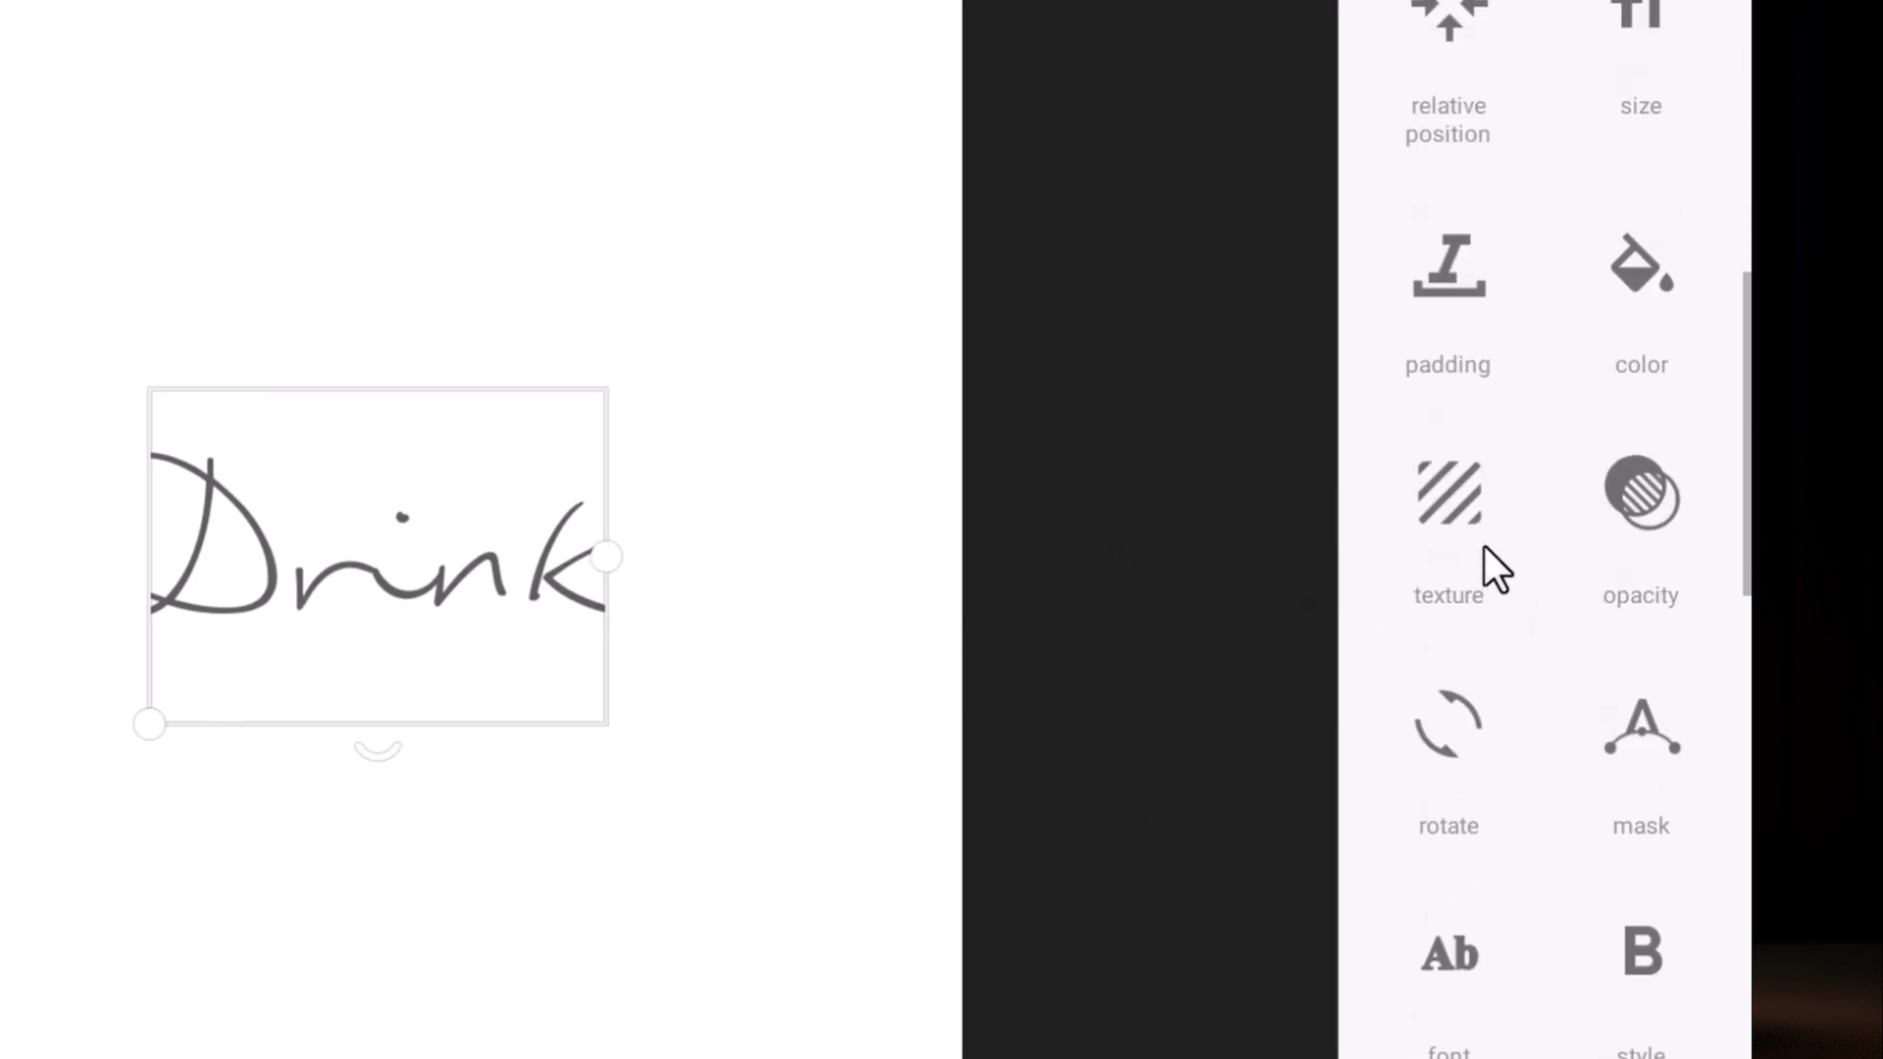
pyautogui.scroll(2, 1471, 481)
pyautogui.click(1455, 466)
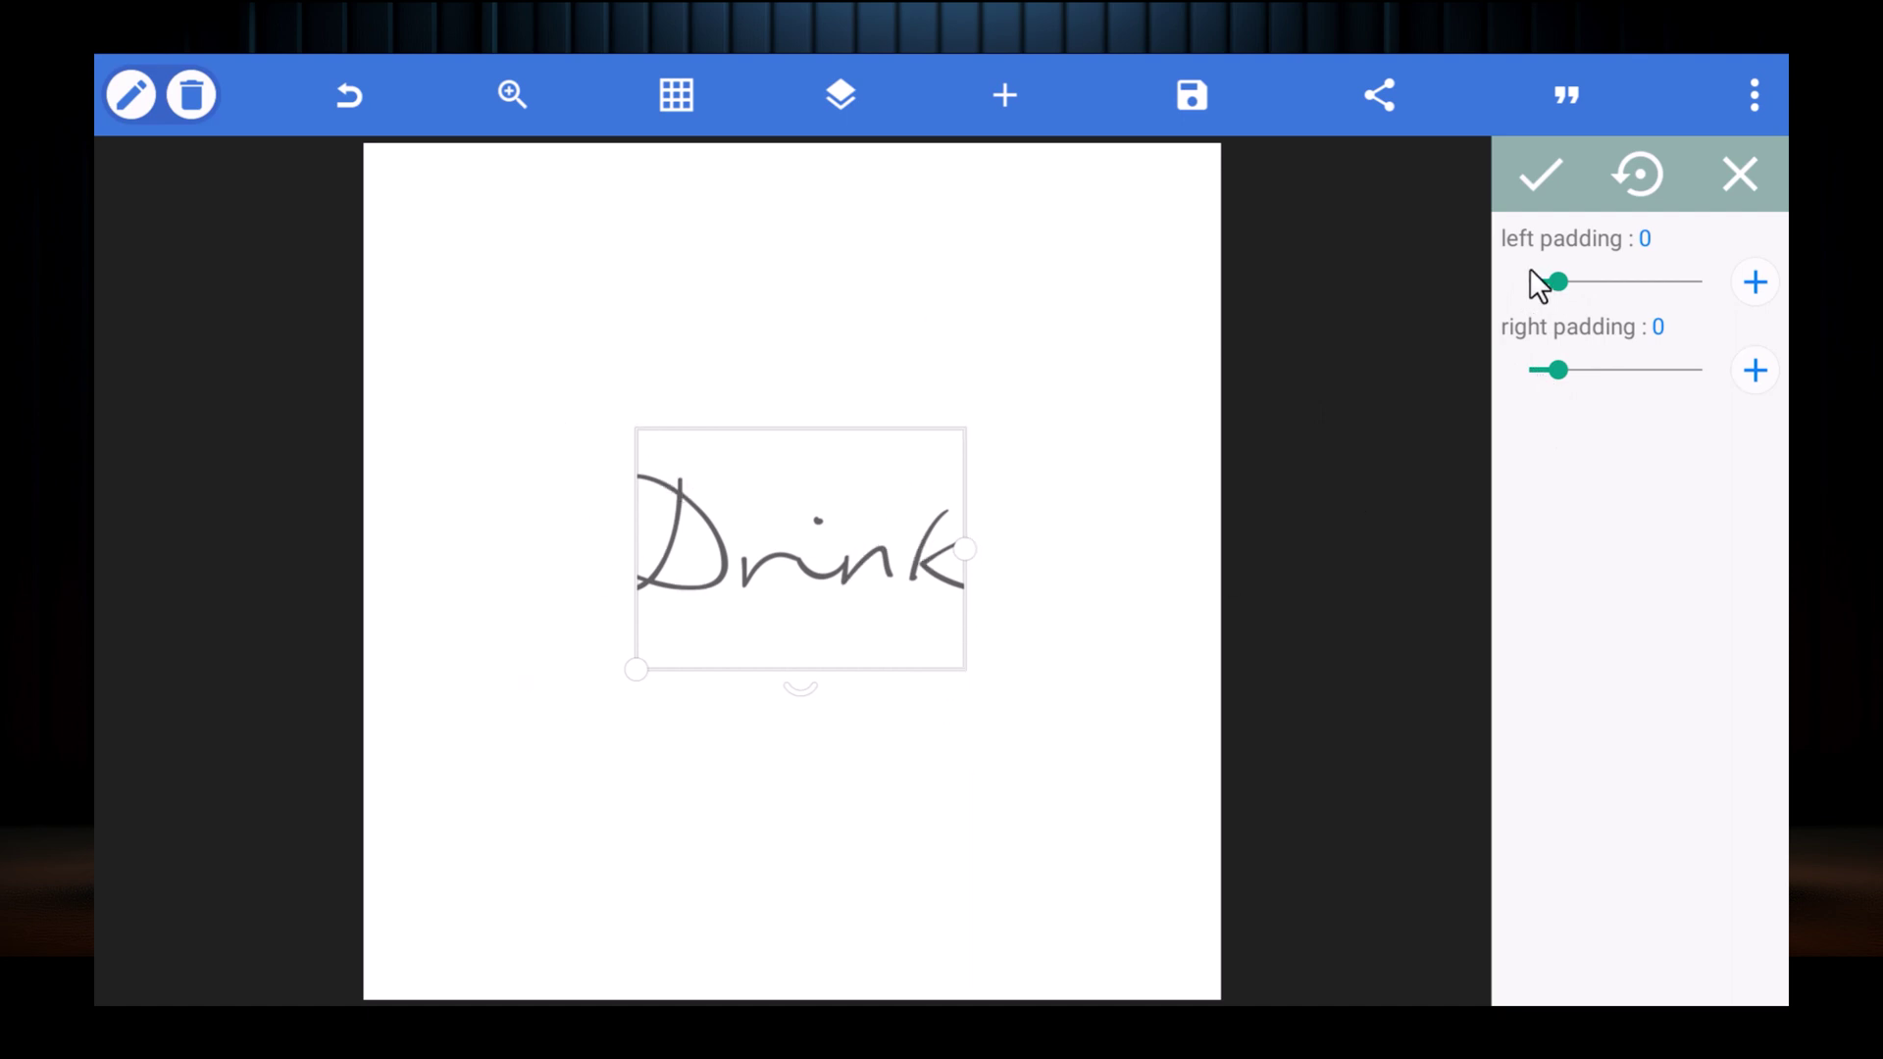
pyautogui.moveTo(1559, 277); pyautogui.dragTo(1619, 295)
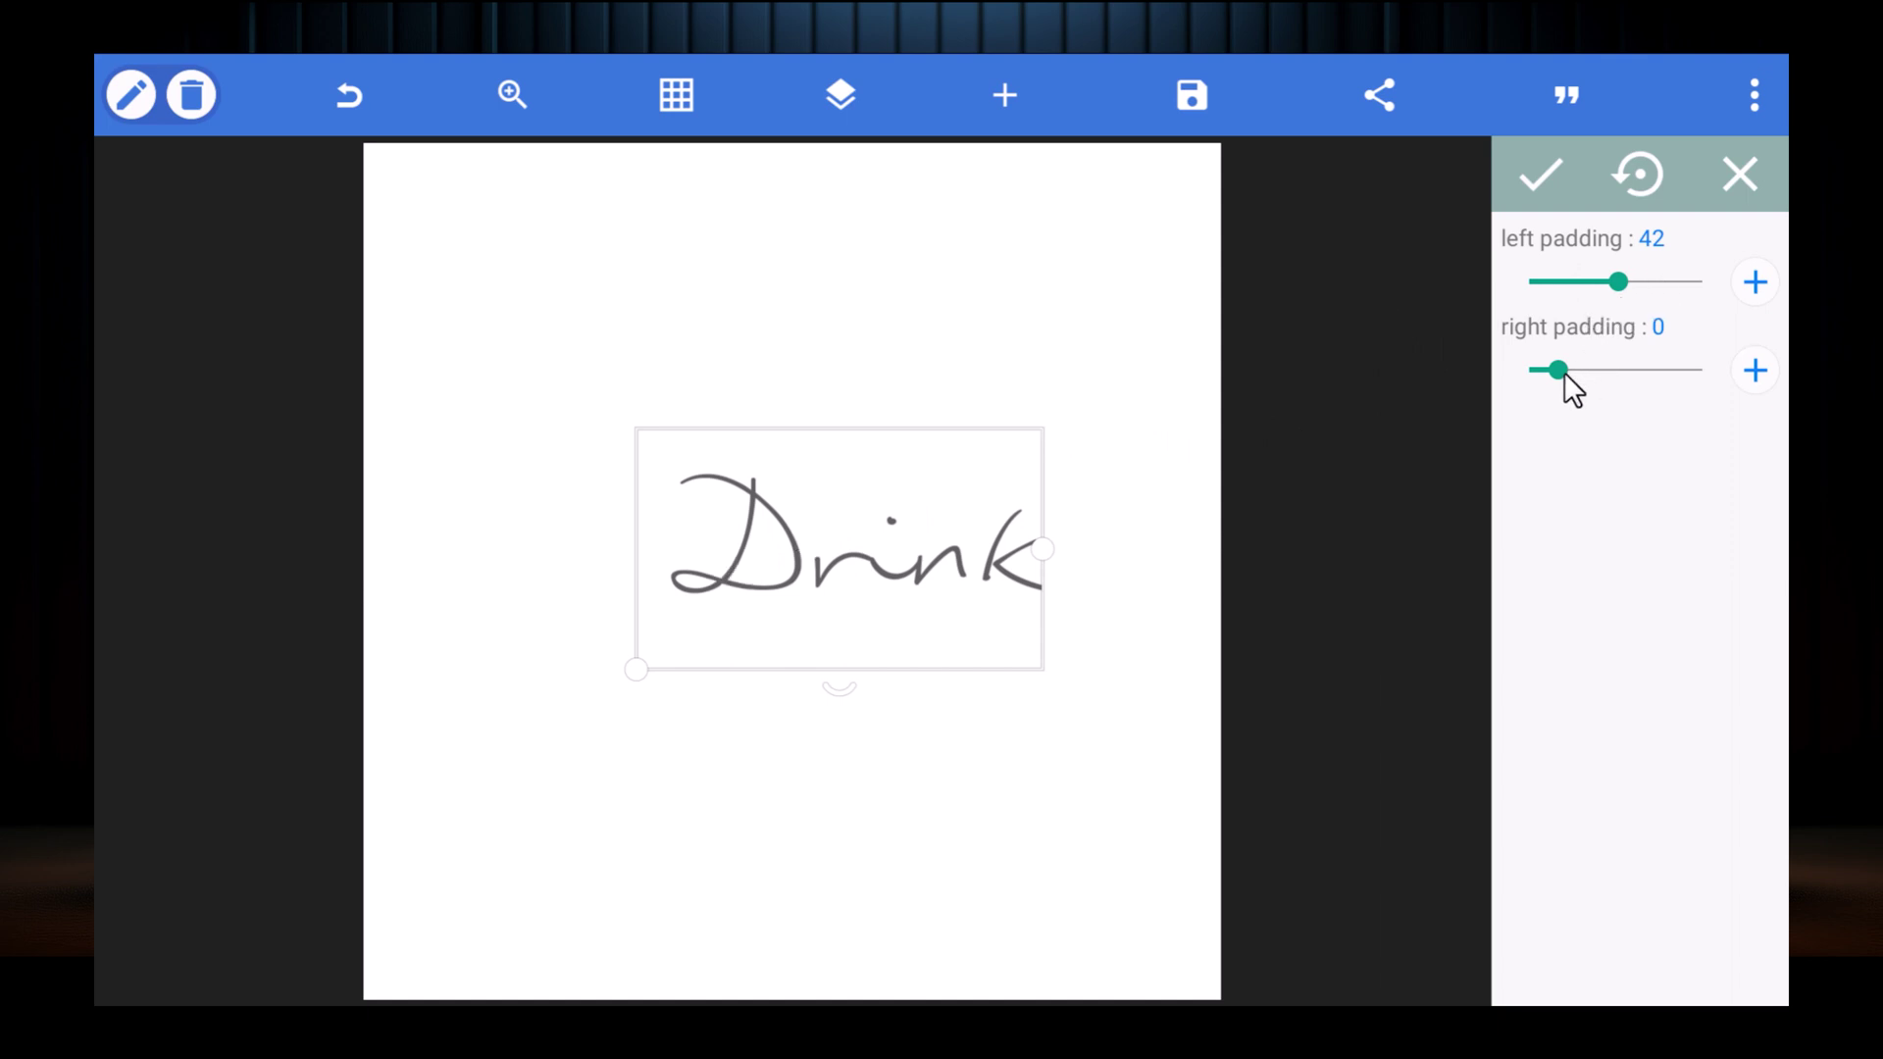
pyautogui.moveTo(1563, 372); pyautogui.dragTo(1614, 387)
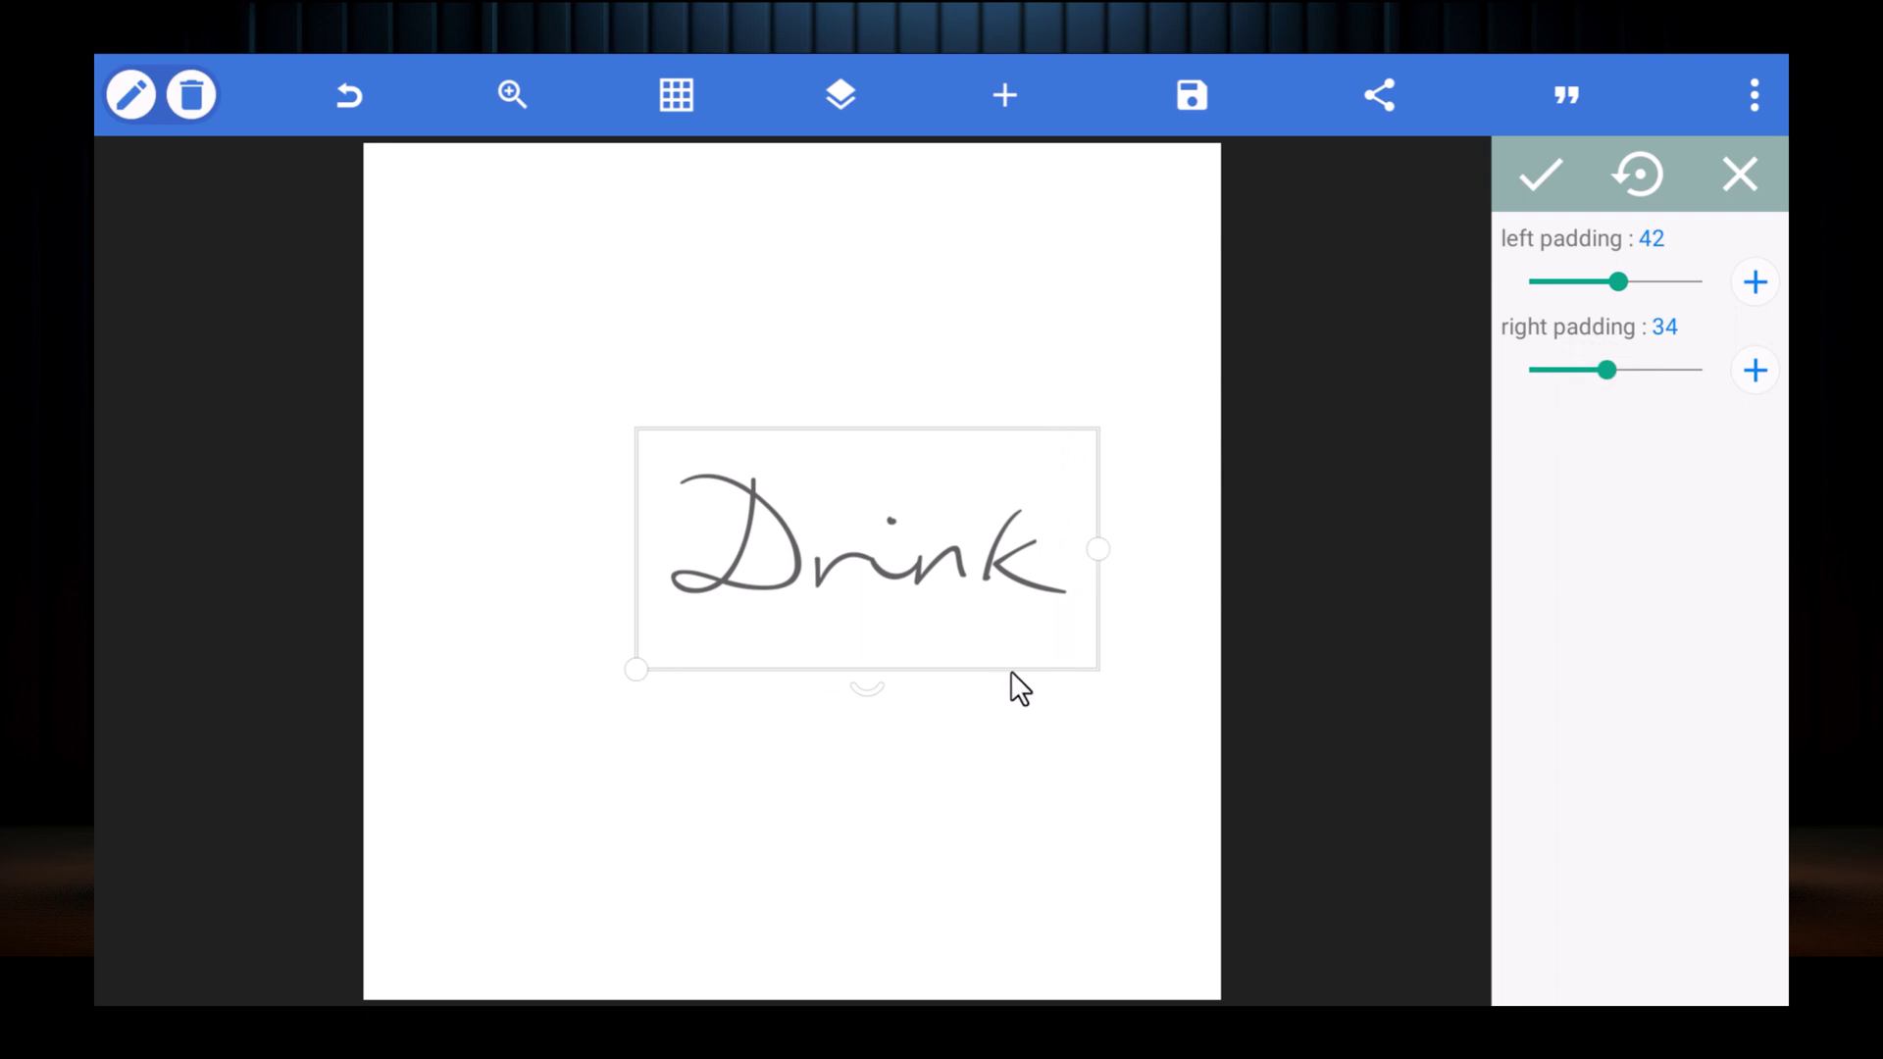